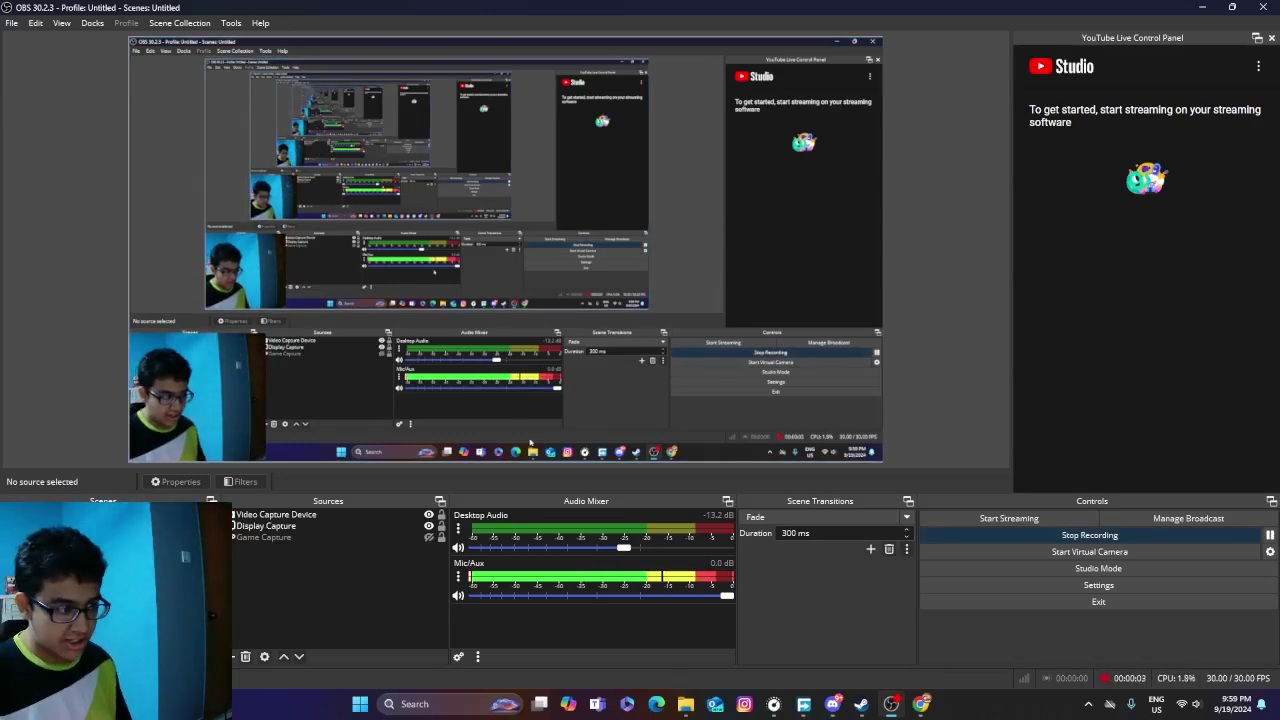
Switch to Chrome and open the watch page of "GUESS THE SKIBIDI TOILETS BY THEIR VOICES" from the channel content list.
click(920, 704)
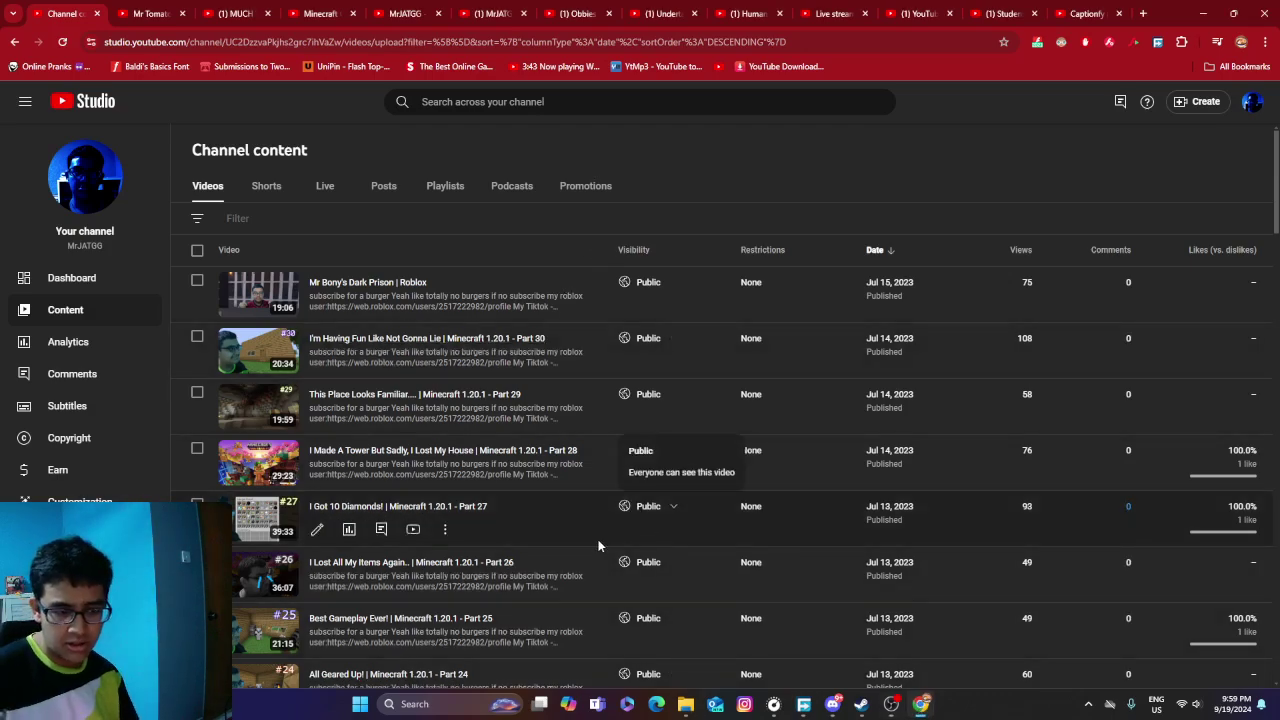
scroll(572, 546, down, 5)
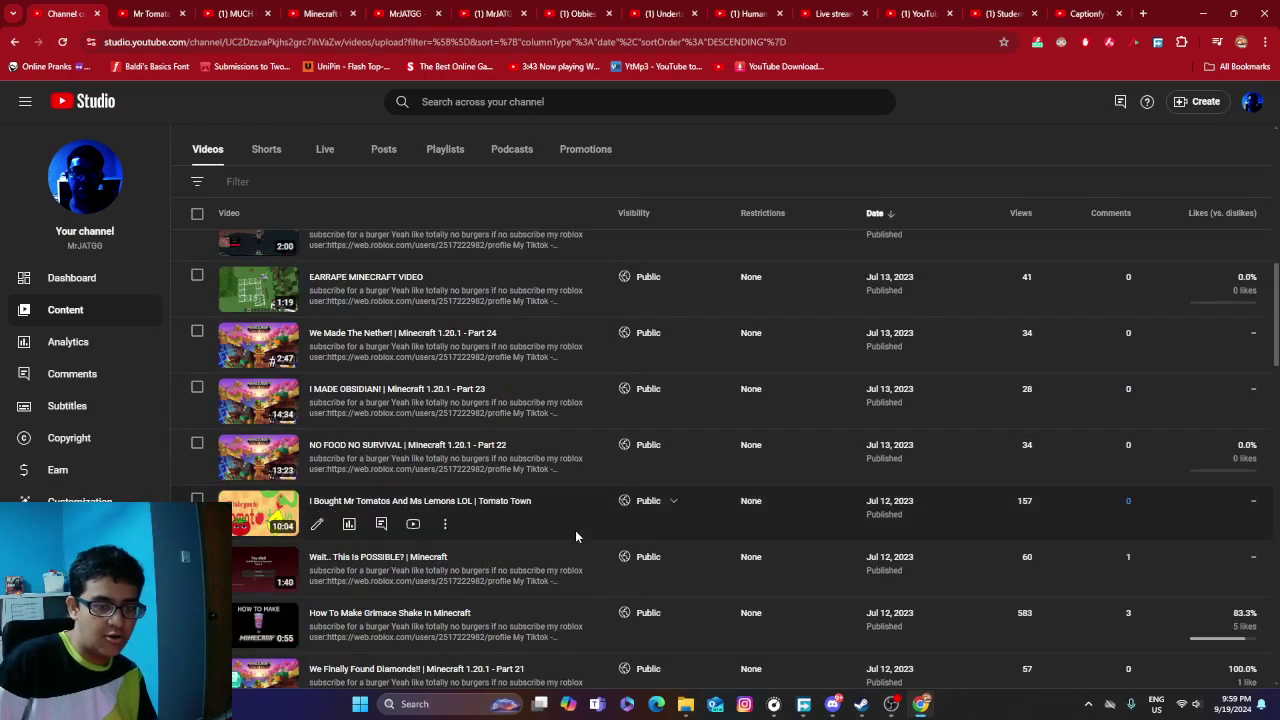
scroll(580, 528, down, 10)
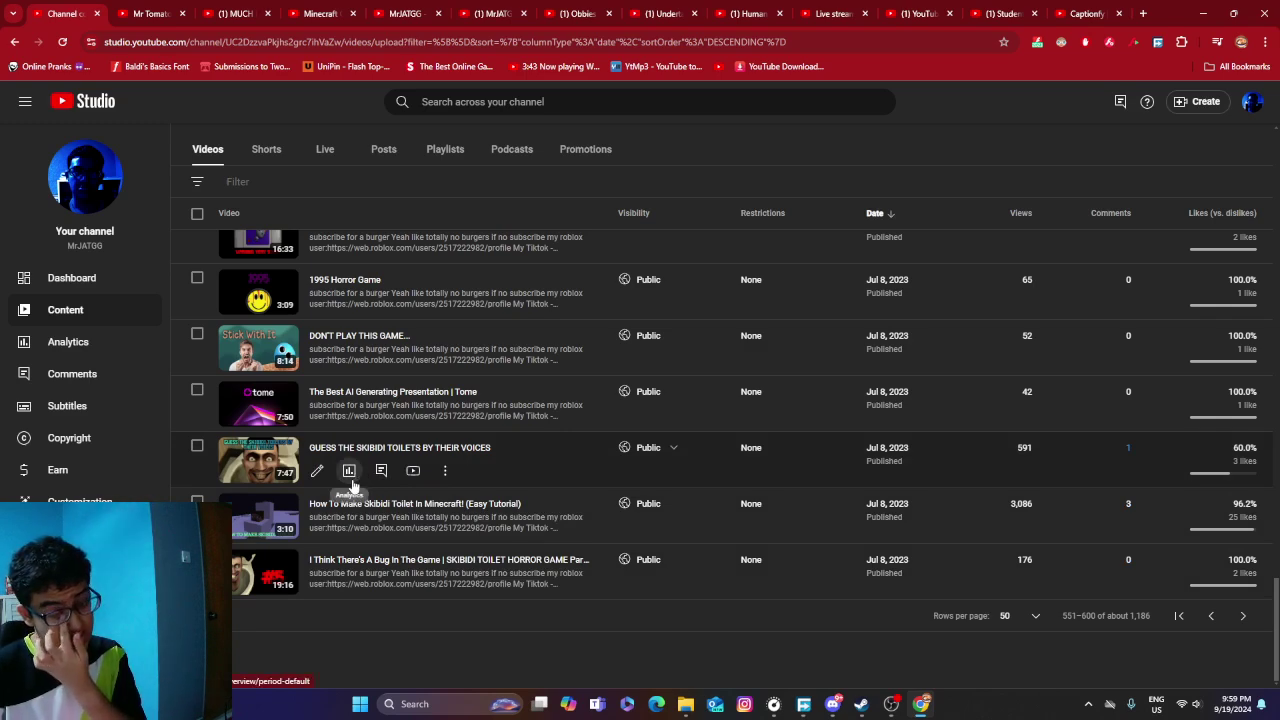
click(259, 462)
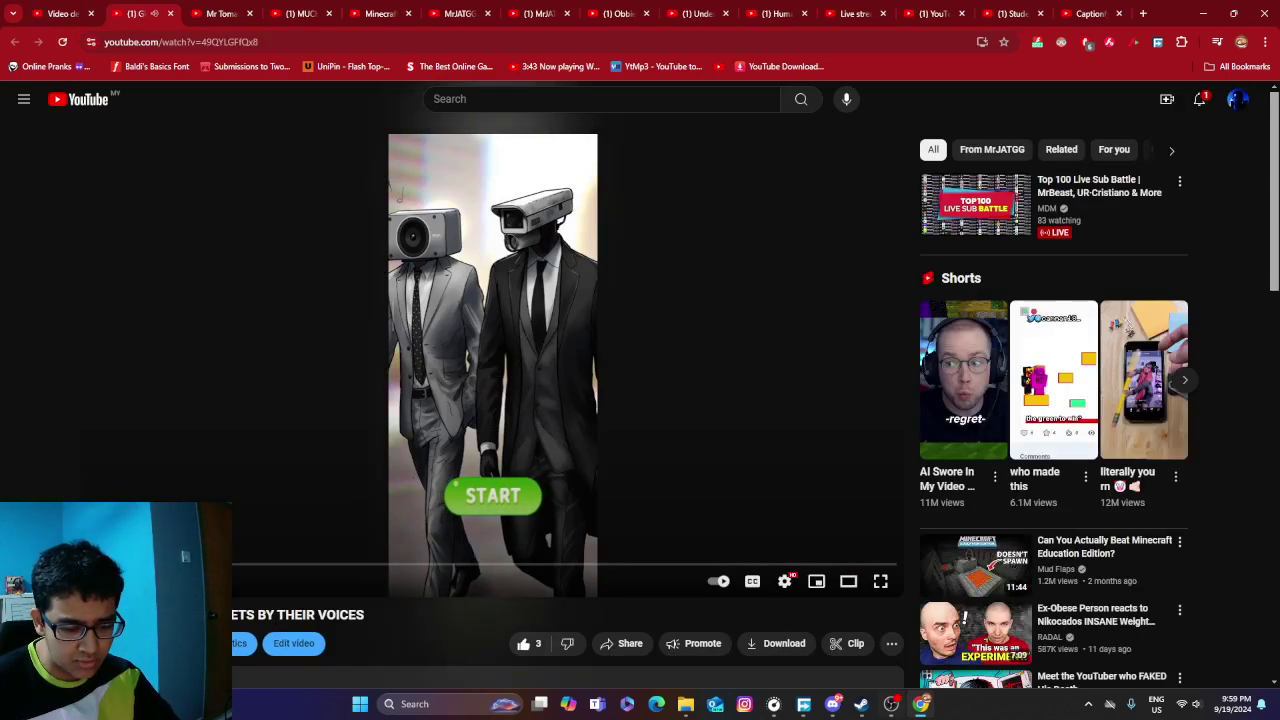
Check the ongoing recording in OBS, return to Chrome and pause the video.
click(893, 708)
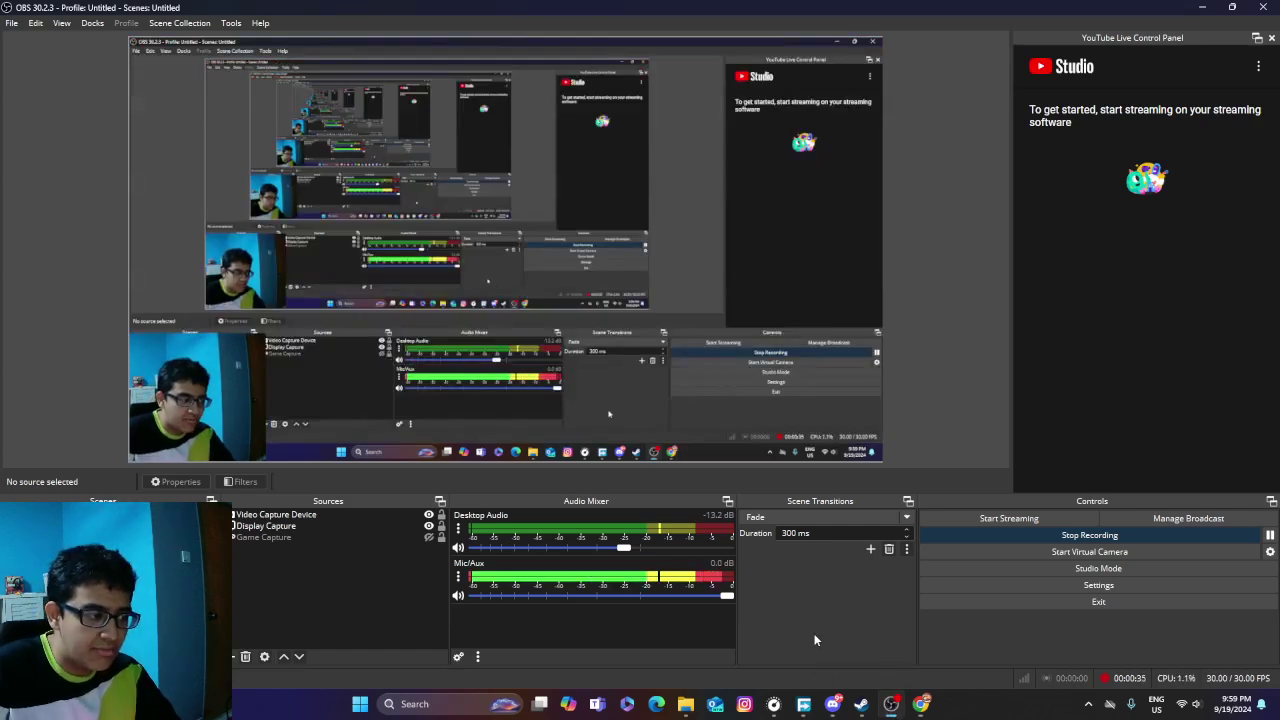
click(921, 706)
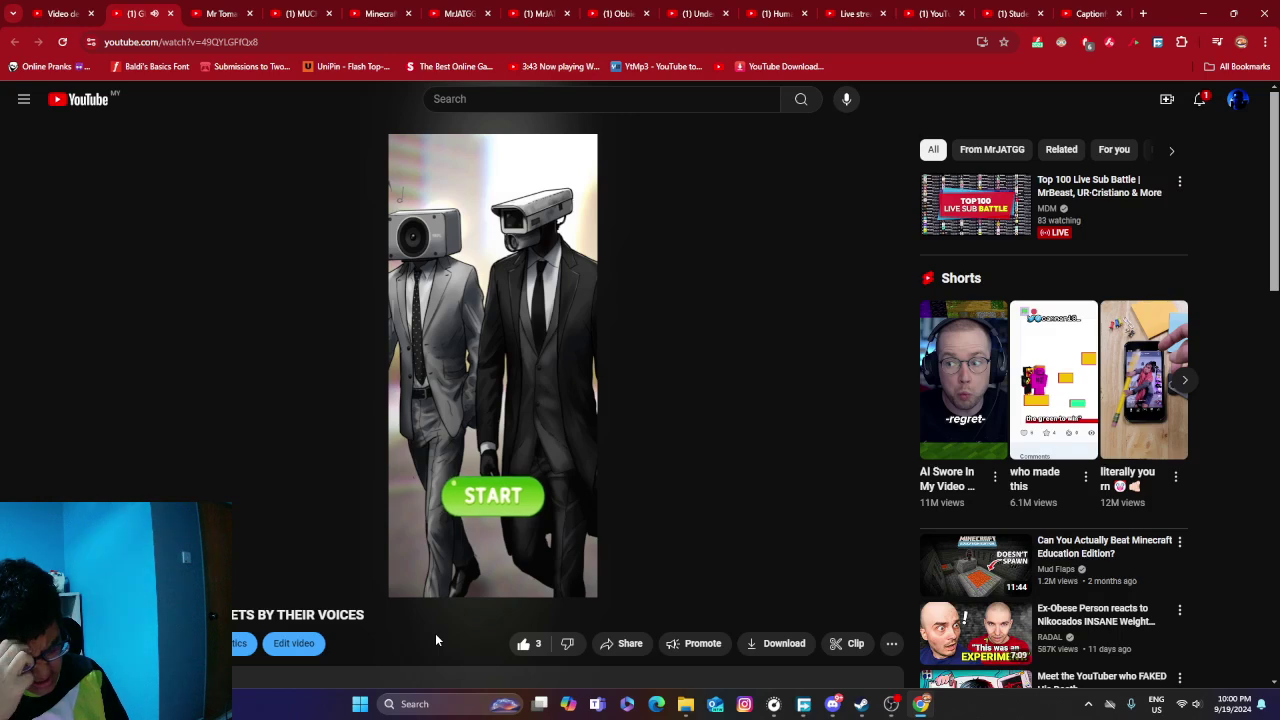
key(k)
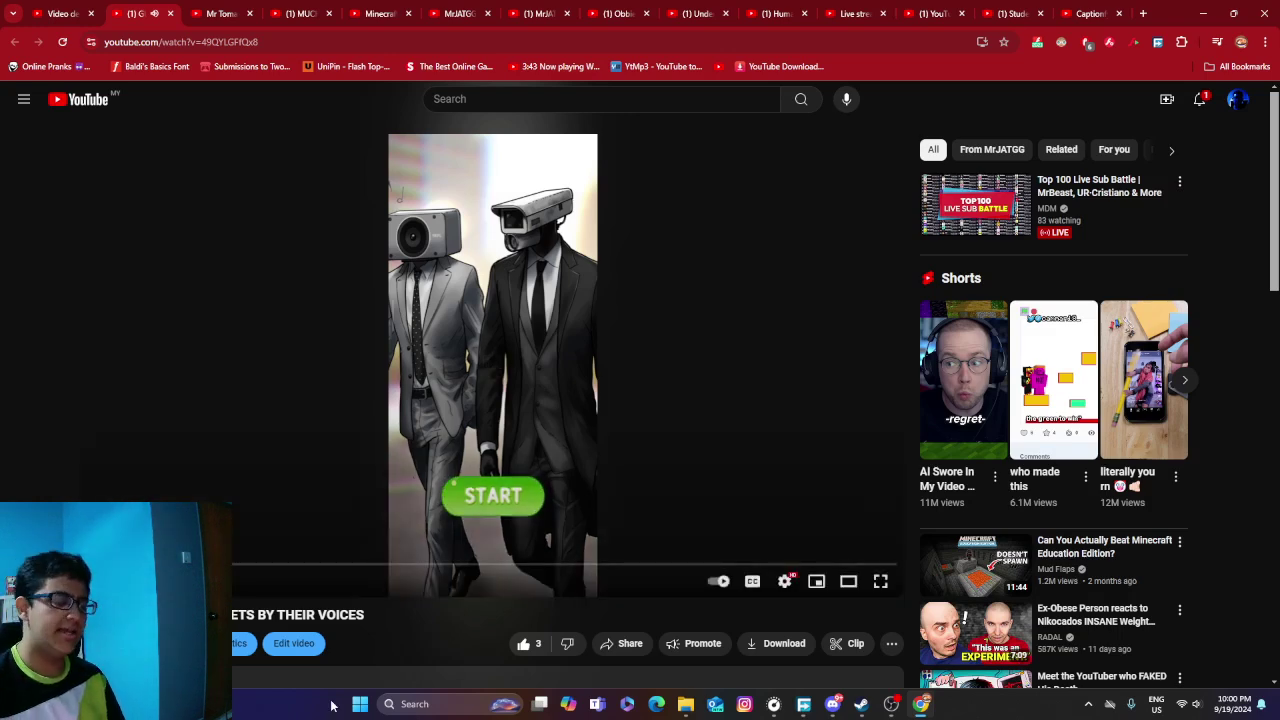
Review the description and the viewer comment below the "GUESS THE SKIBIDI TOILETS BY THEIR VOICES" video.
scroll(420, 600, down, 2)
click(388, 567)
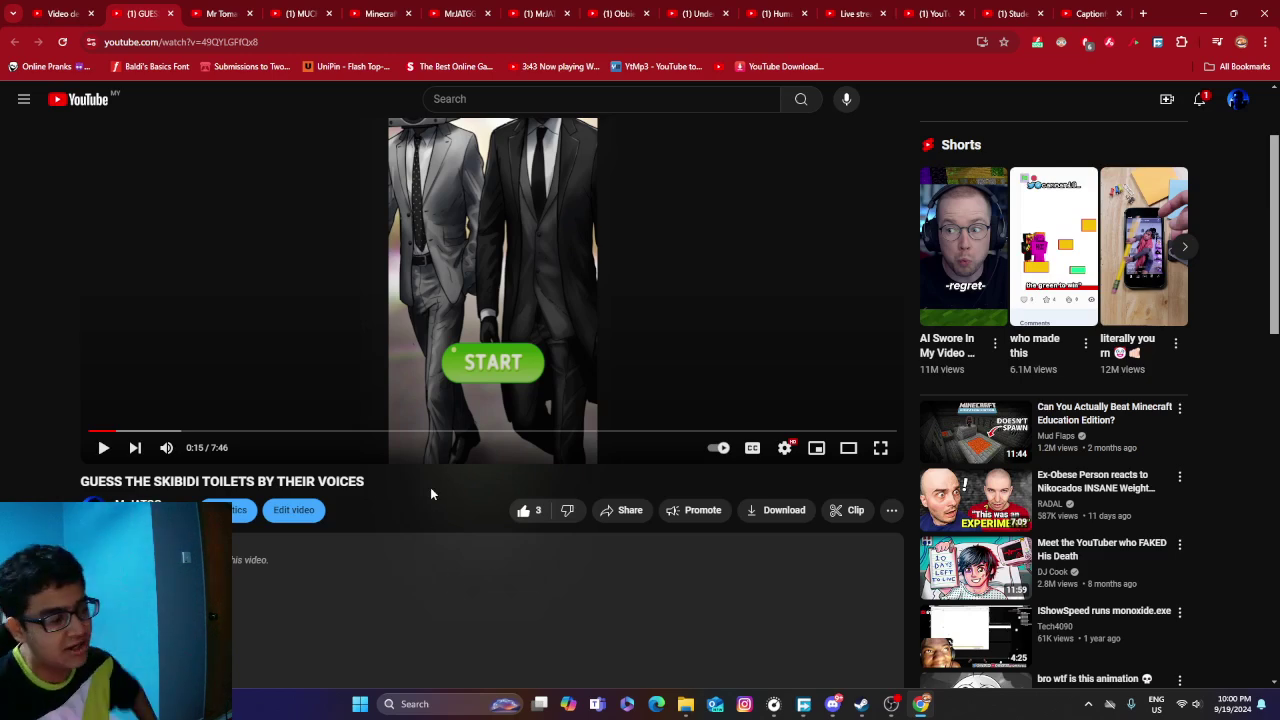
scroll(430, 487, down, 10)
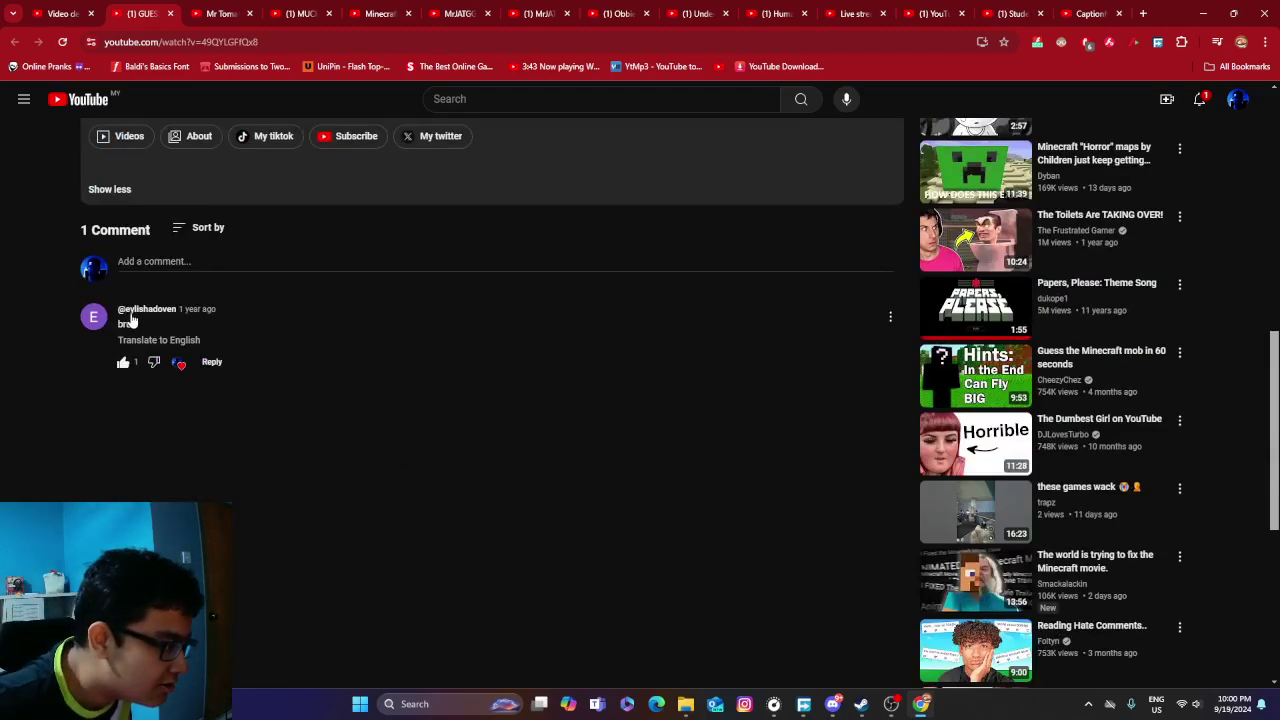
scroll(617, 596, up, 10)
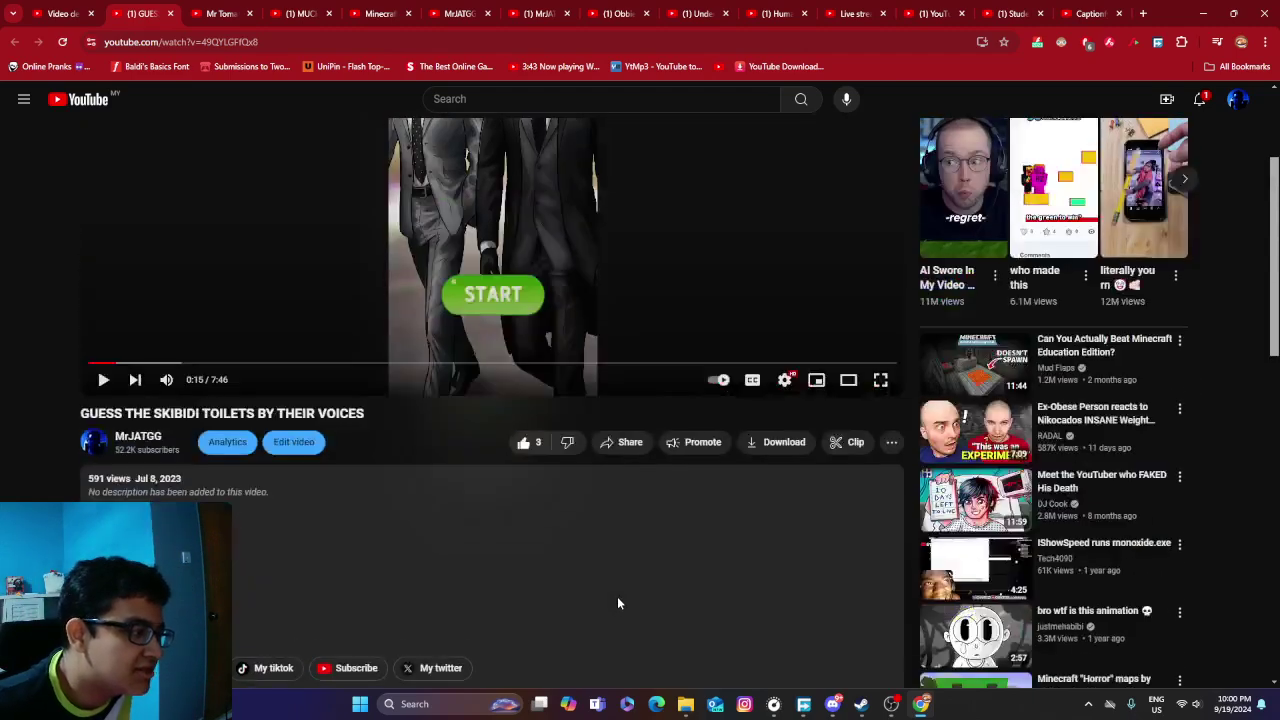
scroll(617, 596, down, 12)
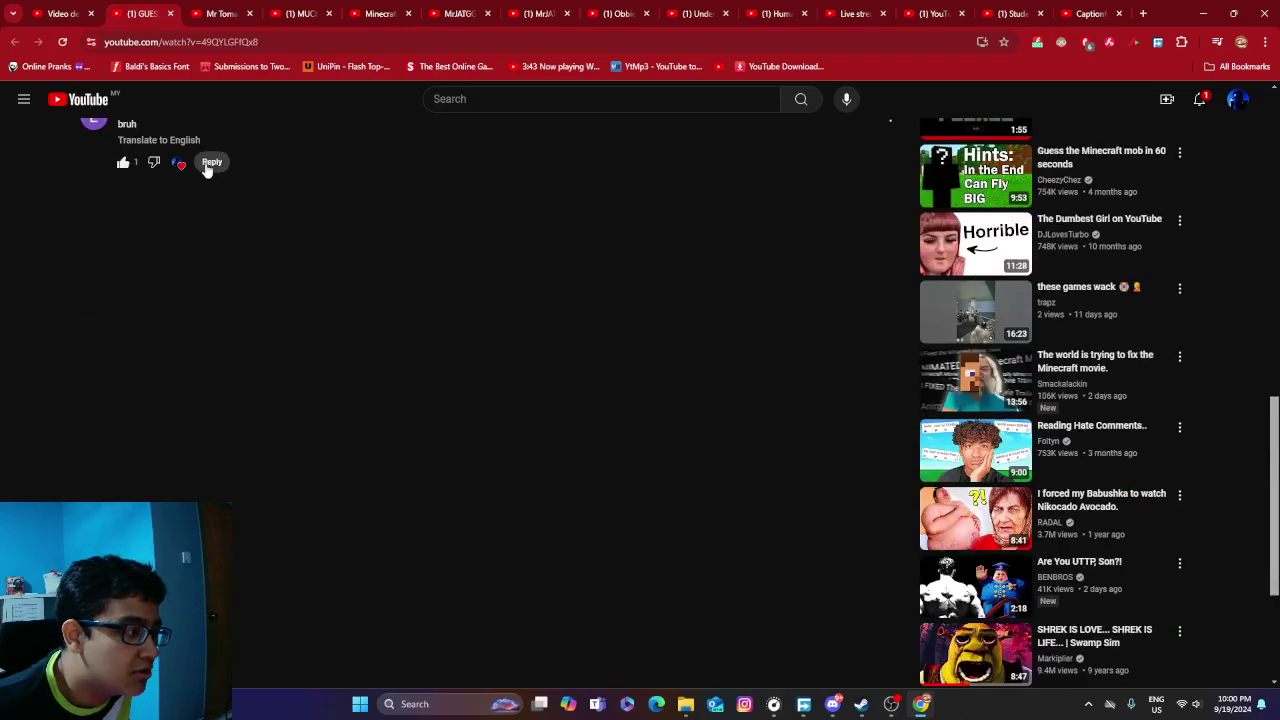
click(211, 162)
scroll(688, 470, up, 10)
scroll(688, 470, down, 8)
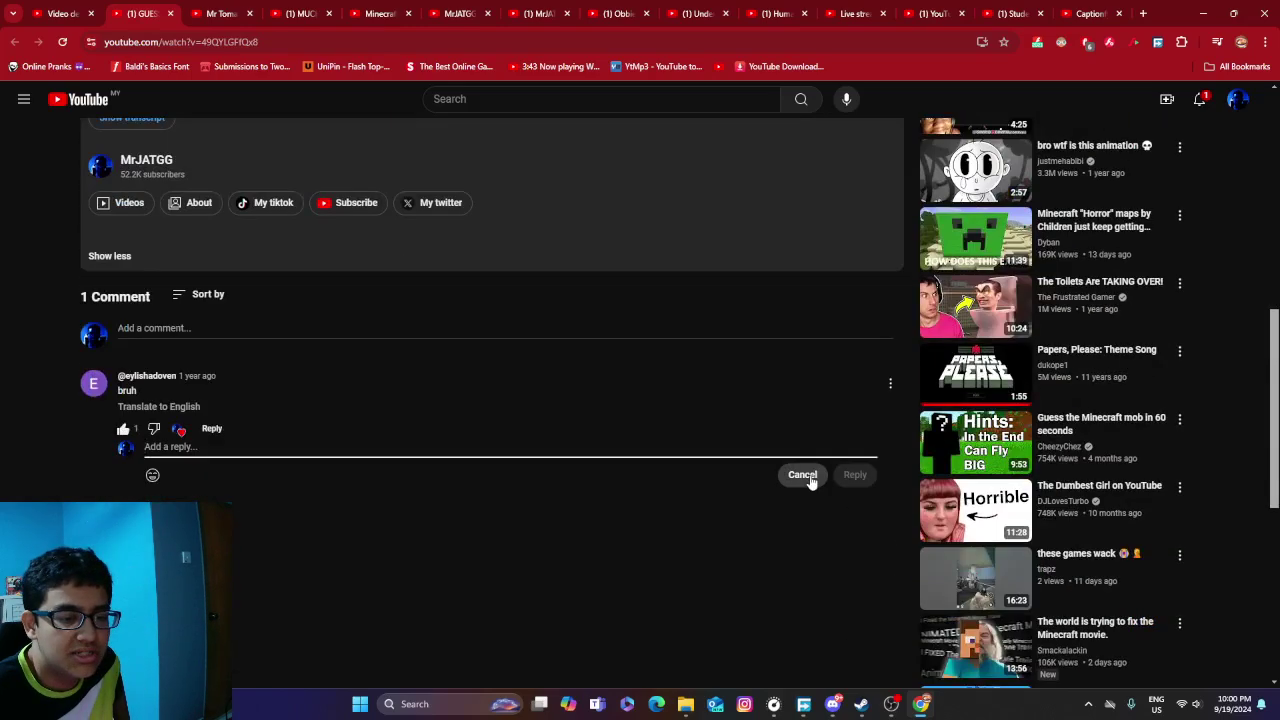
click(805, 476)
Check the YouTube notifications and resume watching the video.
scroll(682, 518, up, 10)
click(1200, 99)
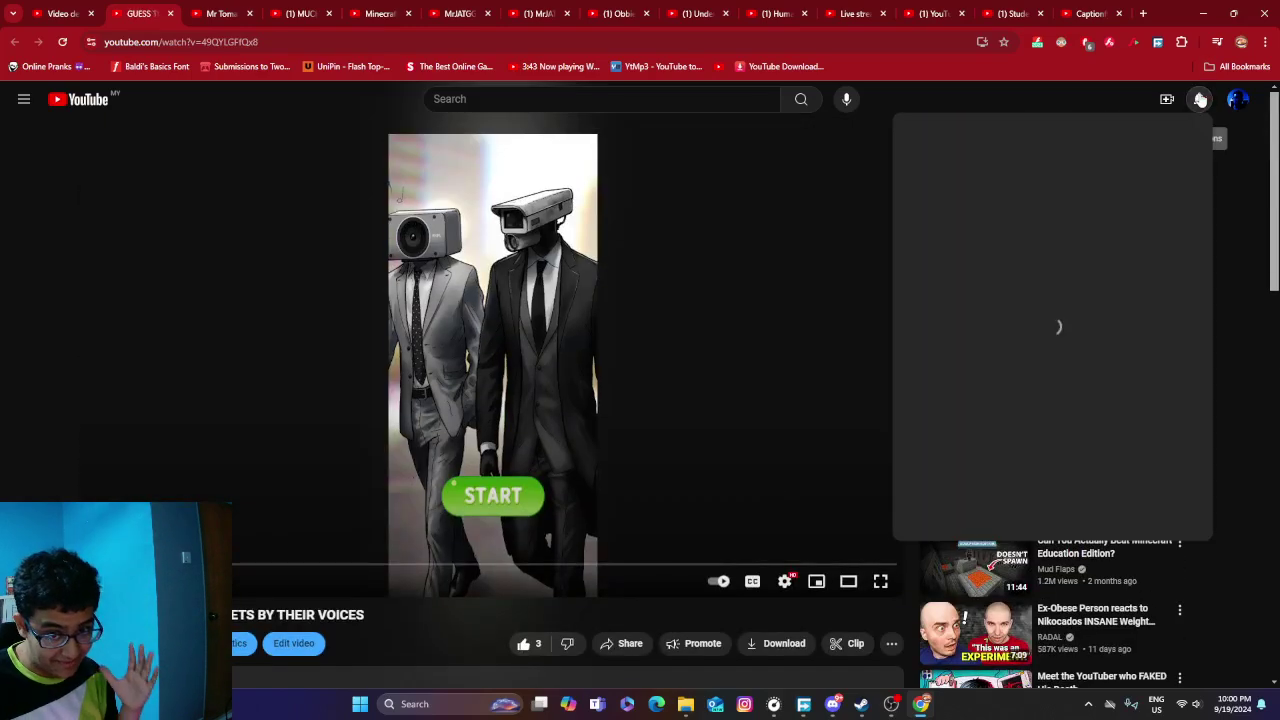
click(459, 642)
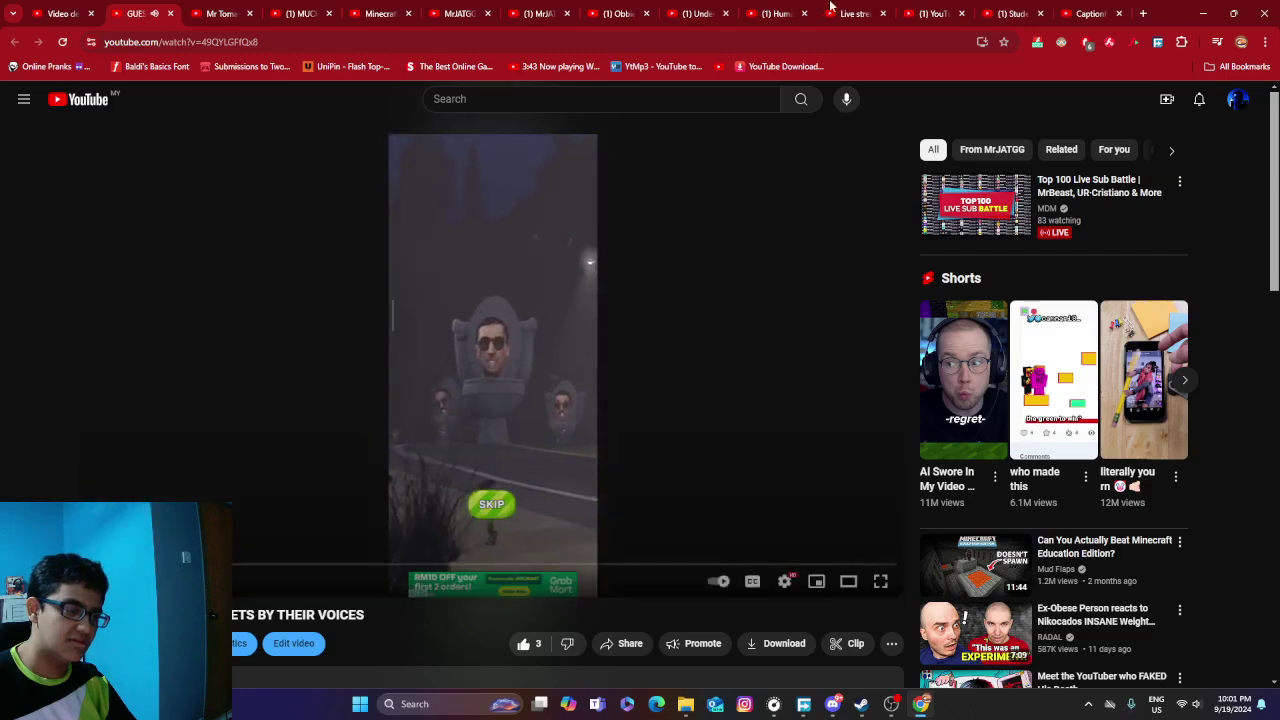
Close the video's watch page and permanently delete "GUESS THE SKIBIDI TOILETS BY THEIR VOICES" from the channel content, acknowledging that deletion is permanent.
click(170, 14)
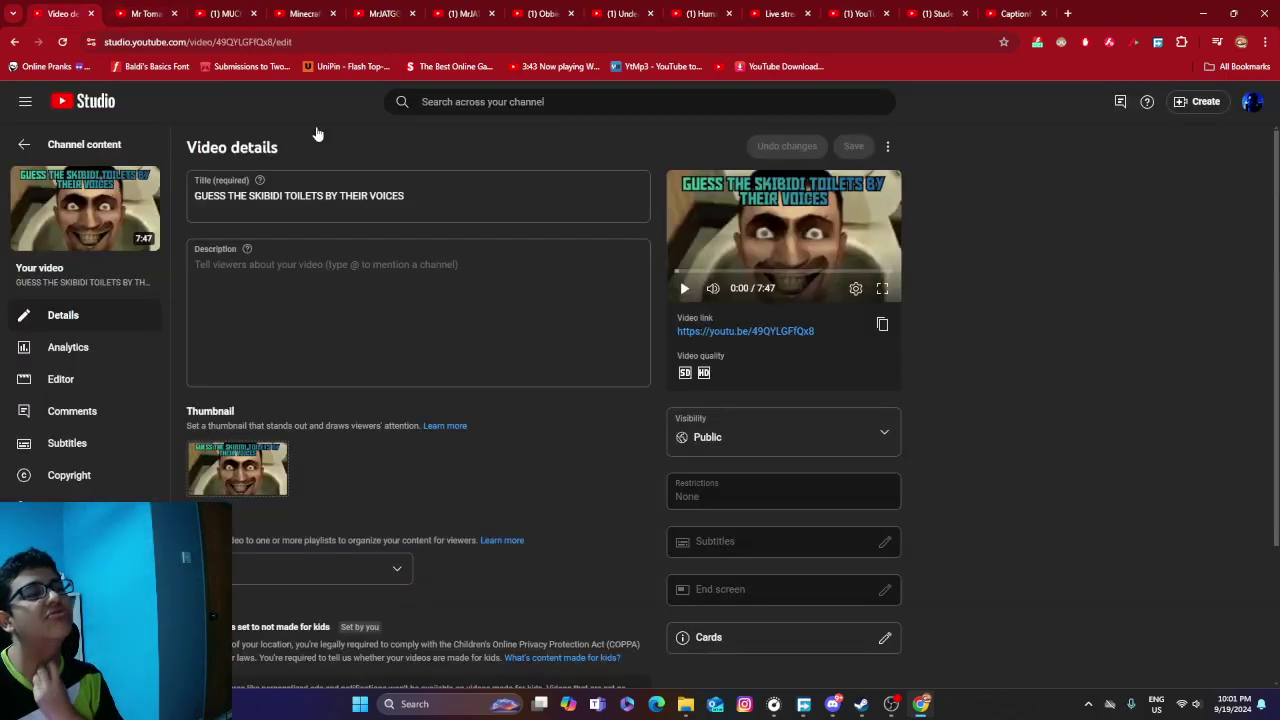
click(90, 145)
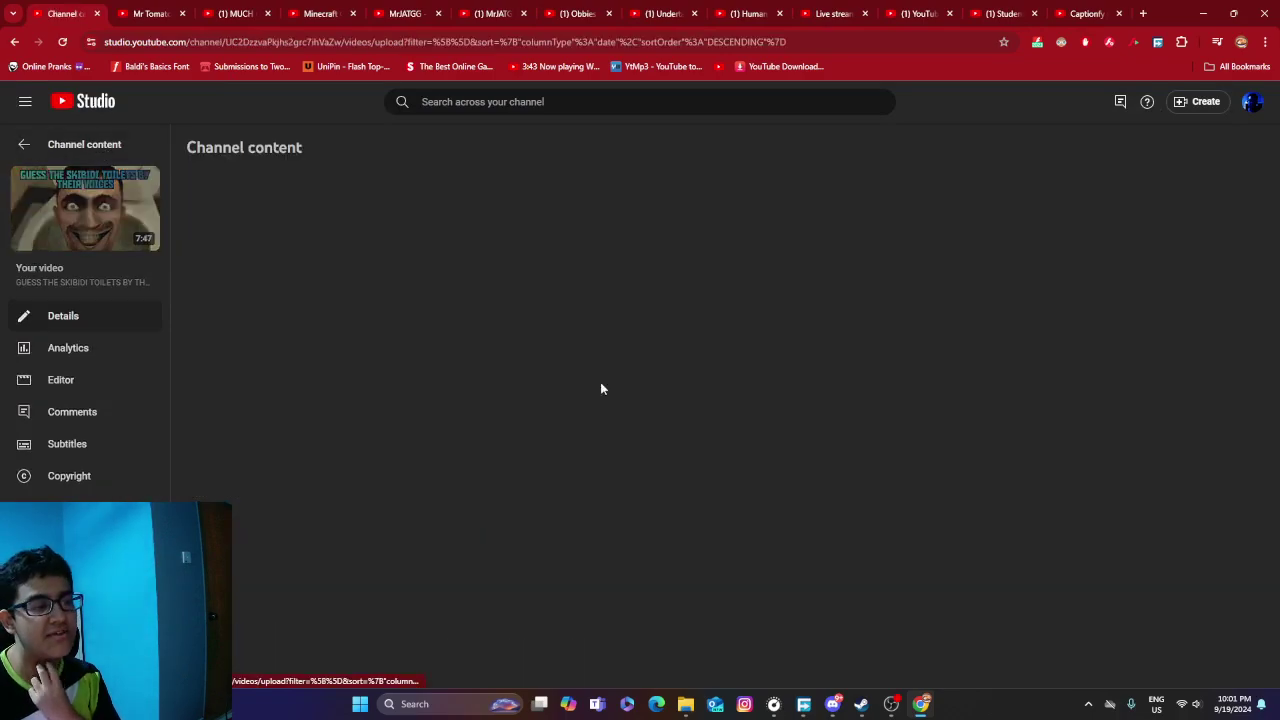
scroll(380, 428, down, 20)
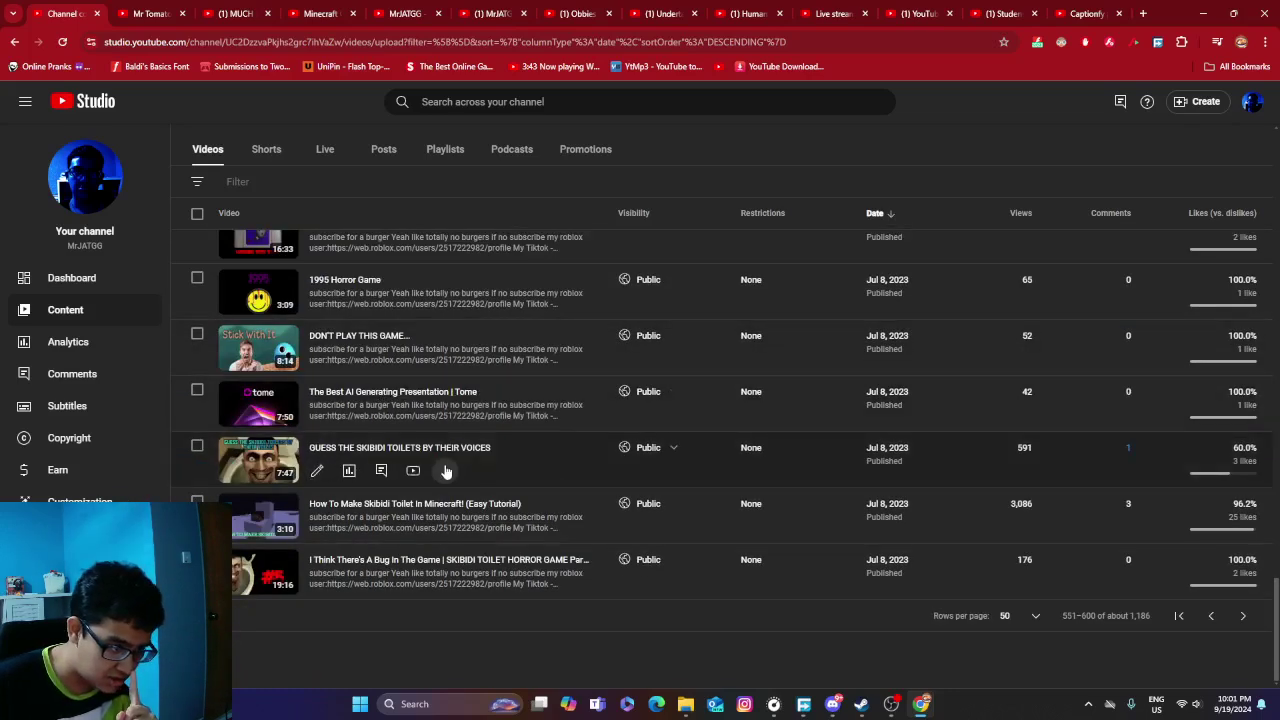
click(446, 470)
click(340, 560)
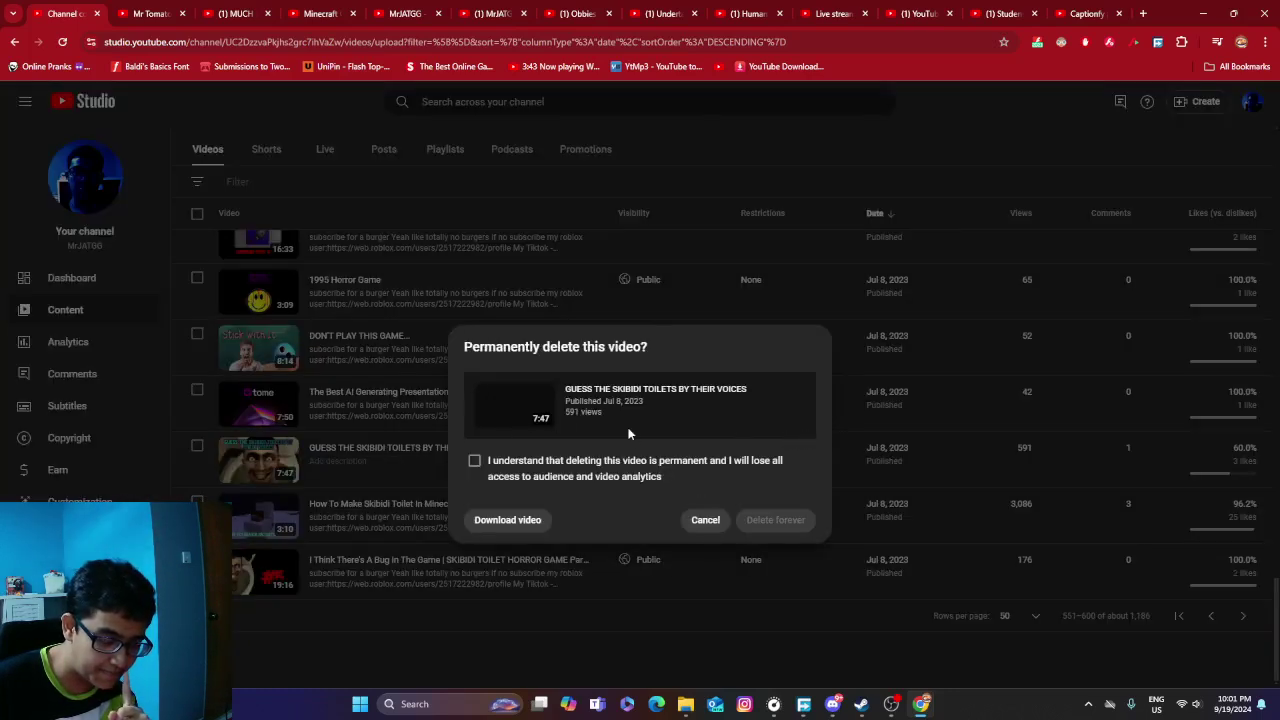
click(476, 462)
click(760, 520)
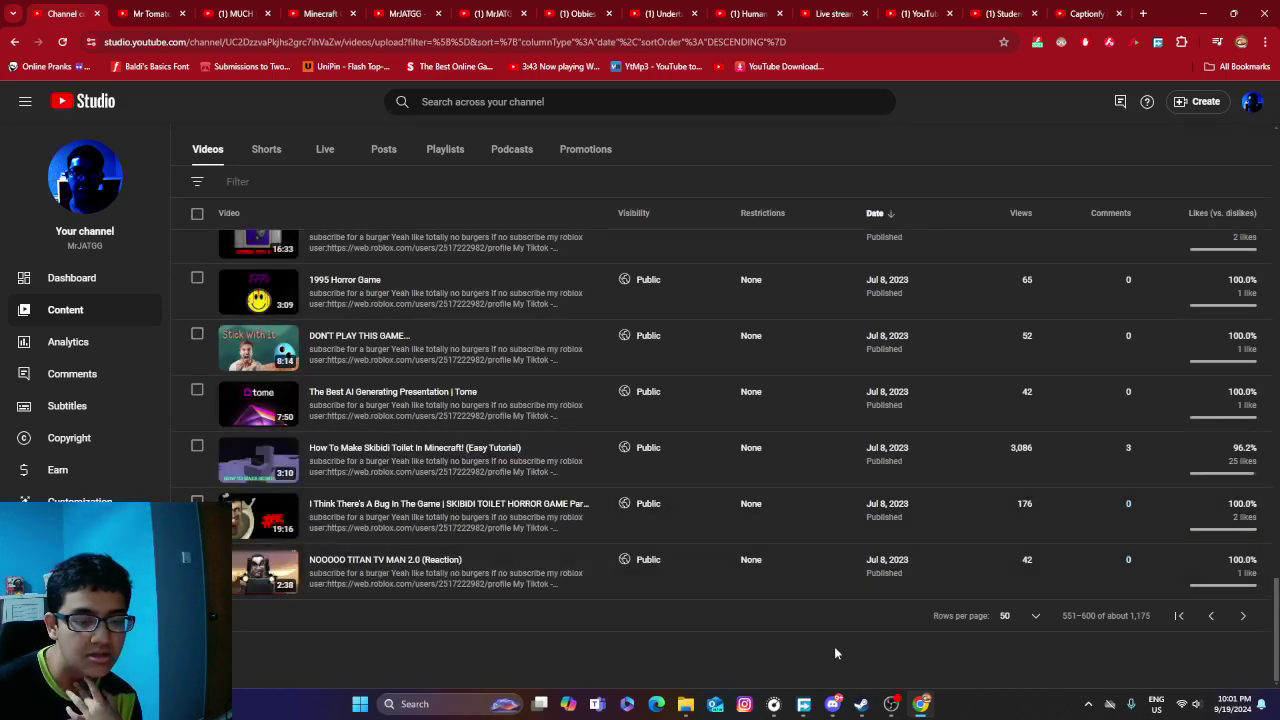
Check the ongoing recording in OBS and return to the channel content list in Chrome.
click(891, 704)
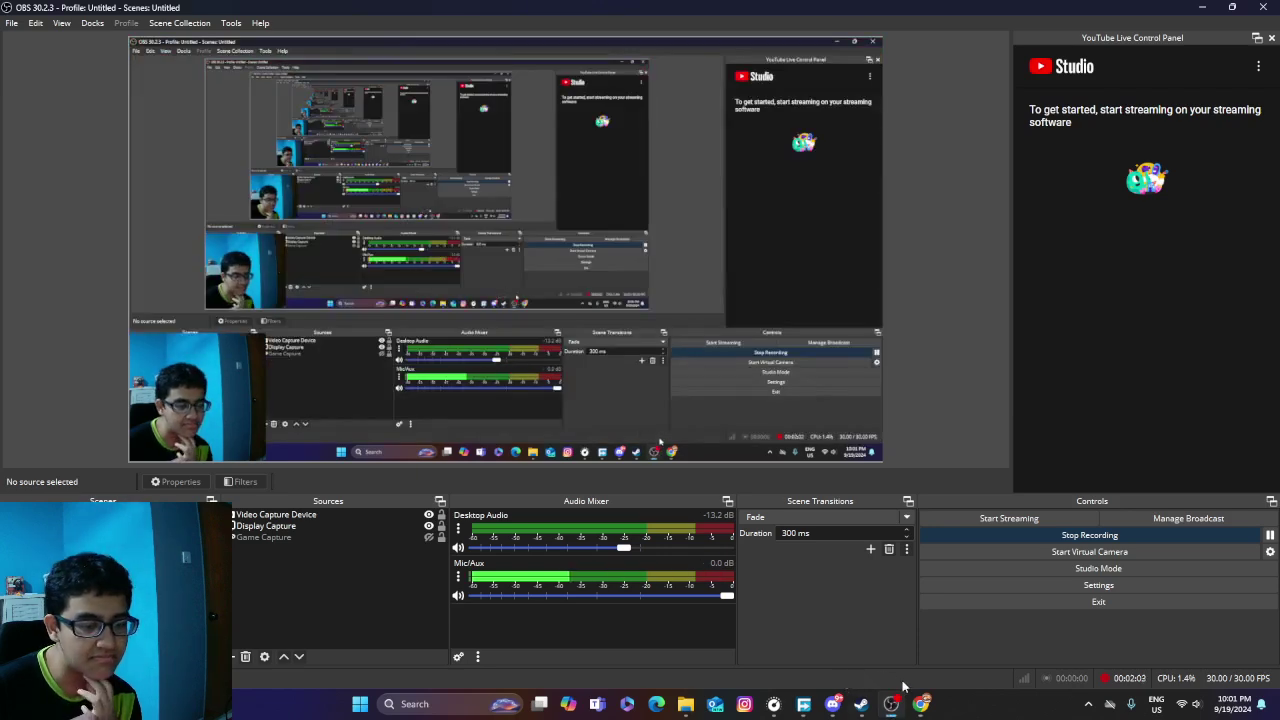
key(alt+Tab)
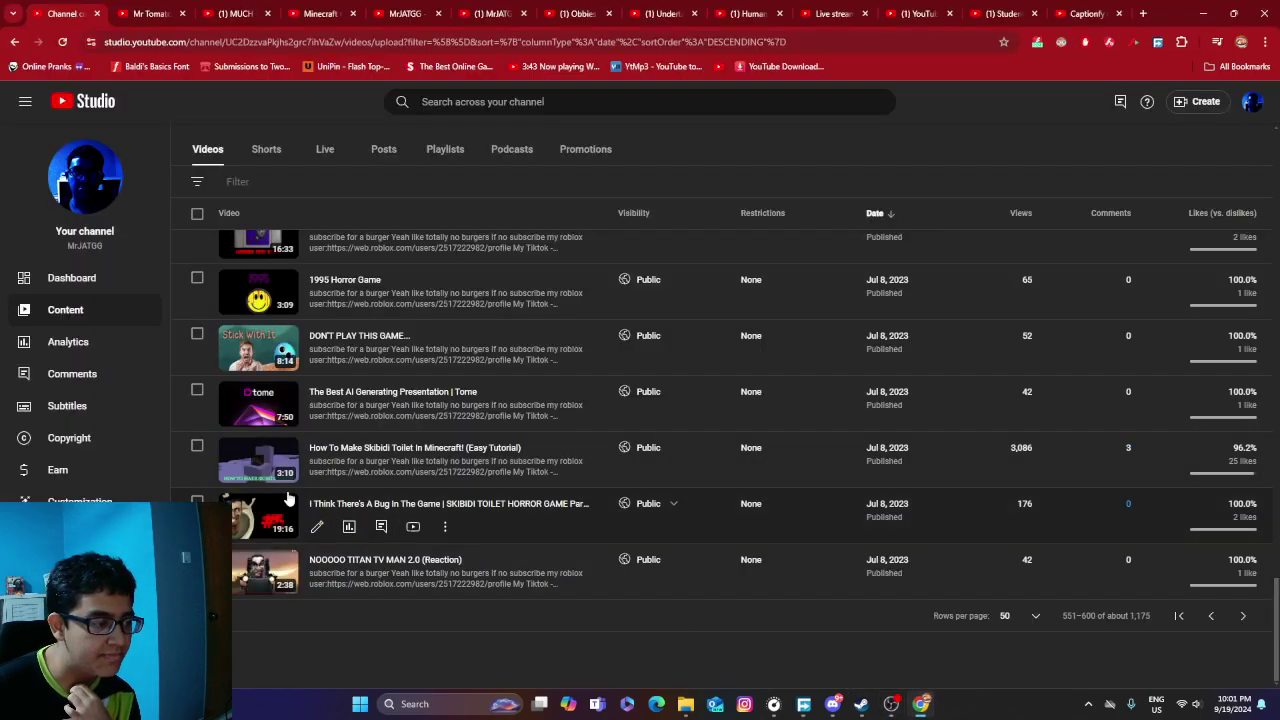
Open "How To Make Skibidi Toilet In Minecraft! (Easy Tutorial)" on YouTube, skip the ad and look over the video and its description.
click(264, 446)
click(102, 191)
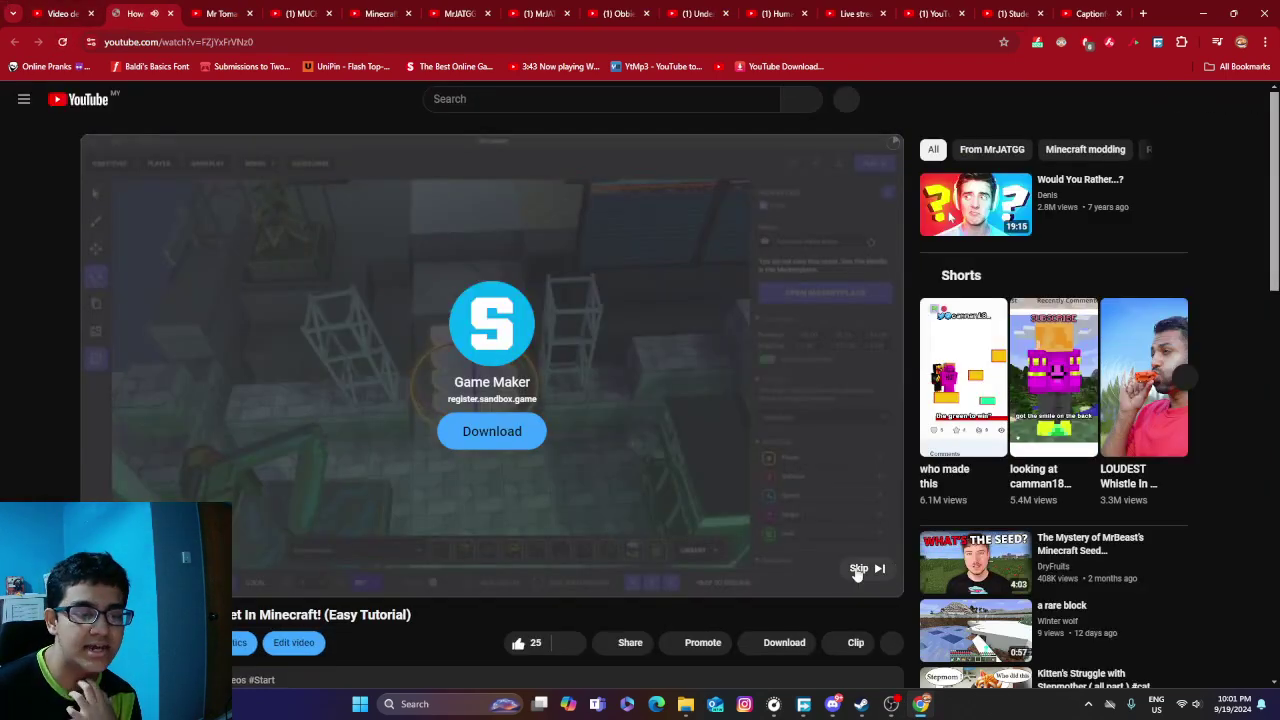
click(852, 570)
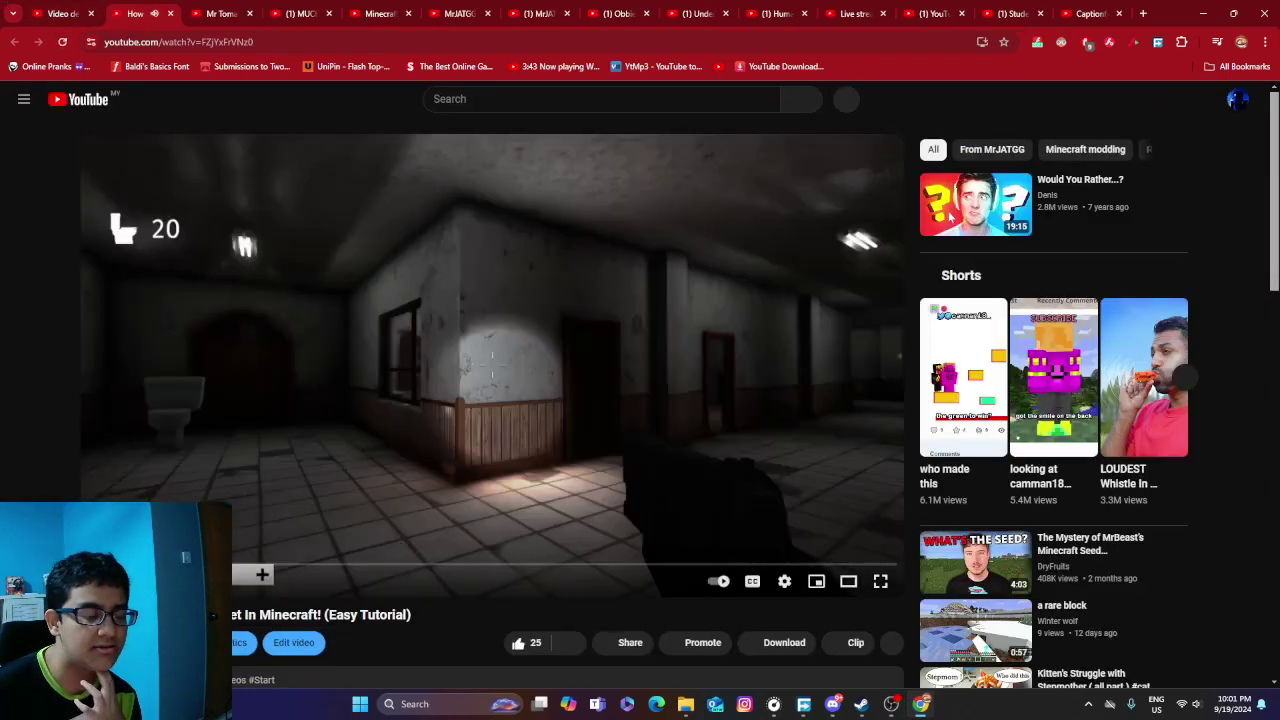
scroll(463, 628, down, 1)
scroll(463, 628, down, 1)
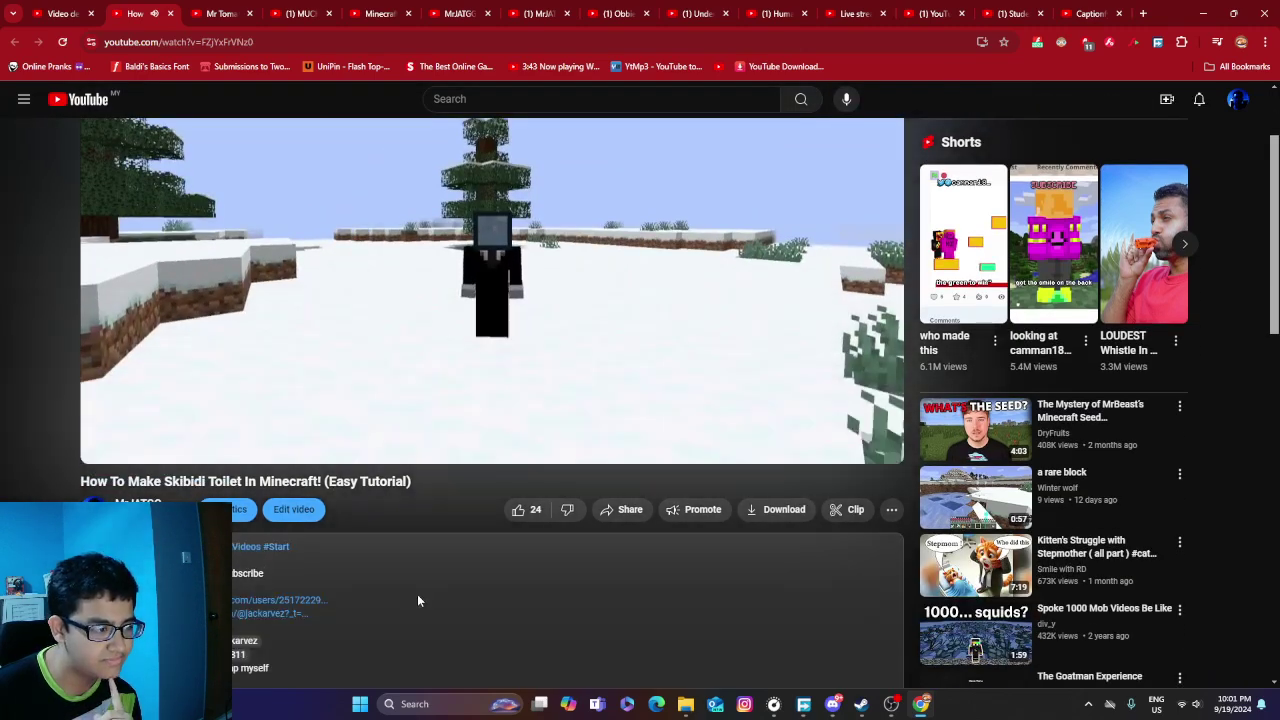
scroll(593, 303, up, 2)
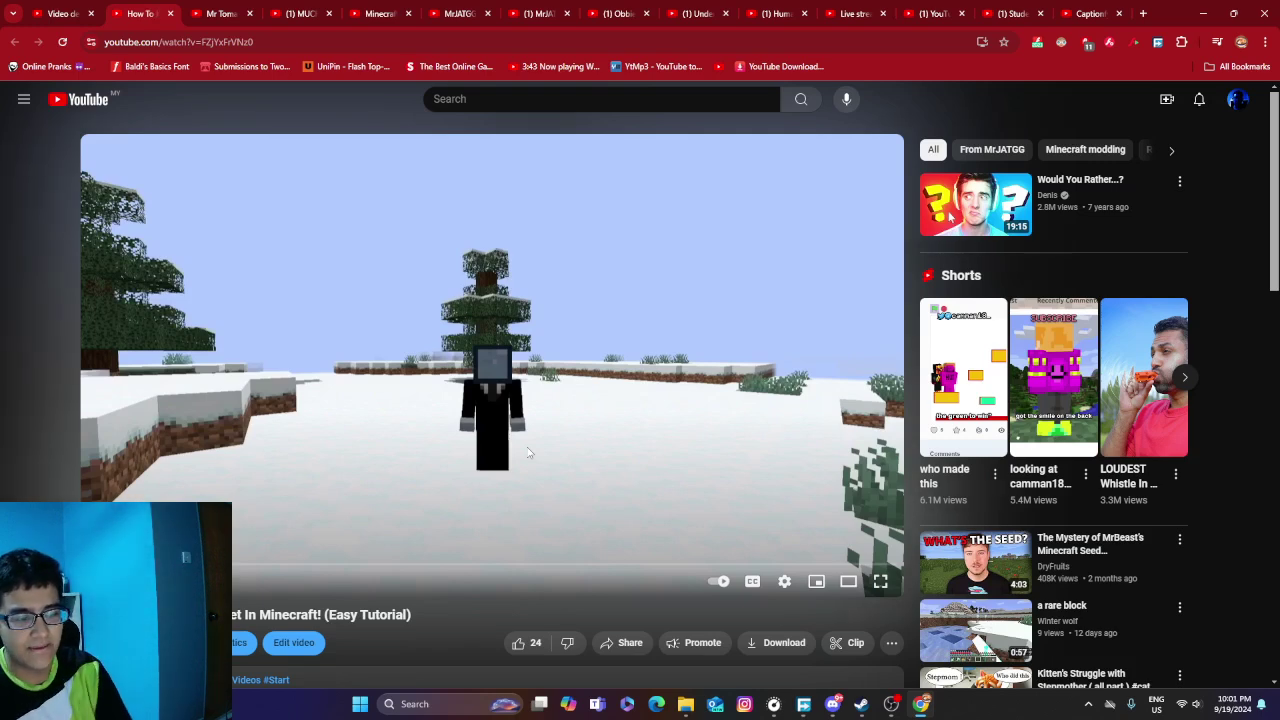
Return to the channel content in YouTube Studio and browse the Videos and Home sections of the public channel page.
click(225, 13)
click(300, 13)
click(45, 14)
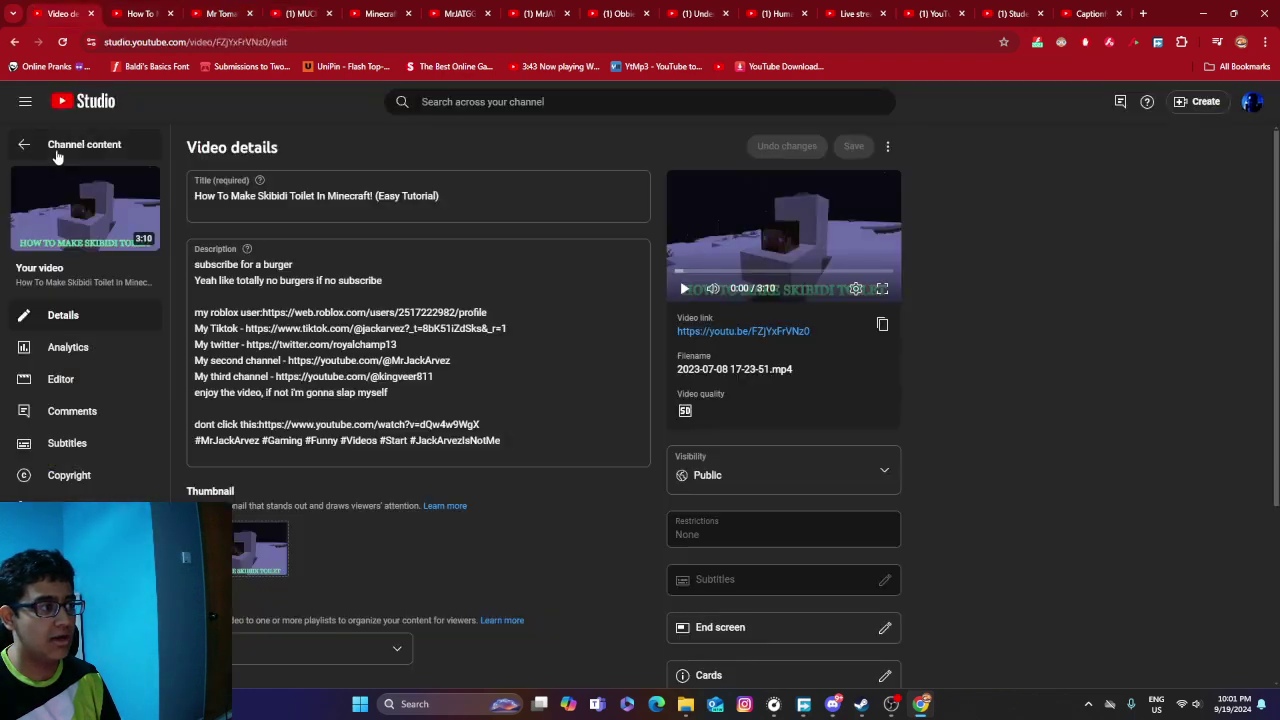
click(48, 146)
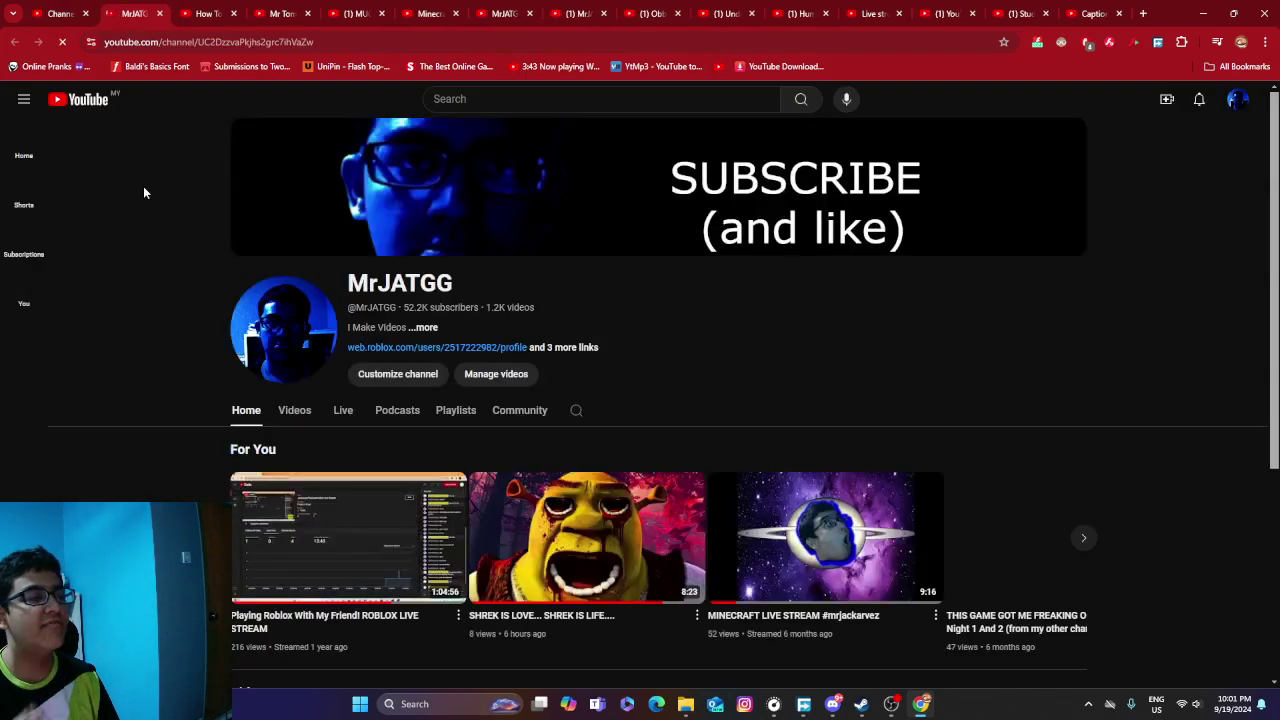
click(303, 412)
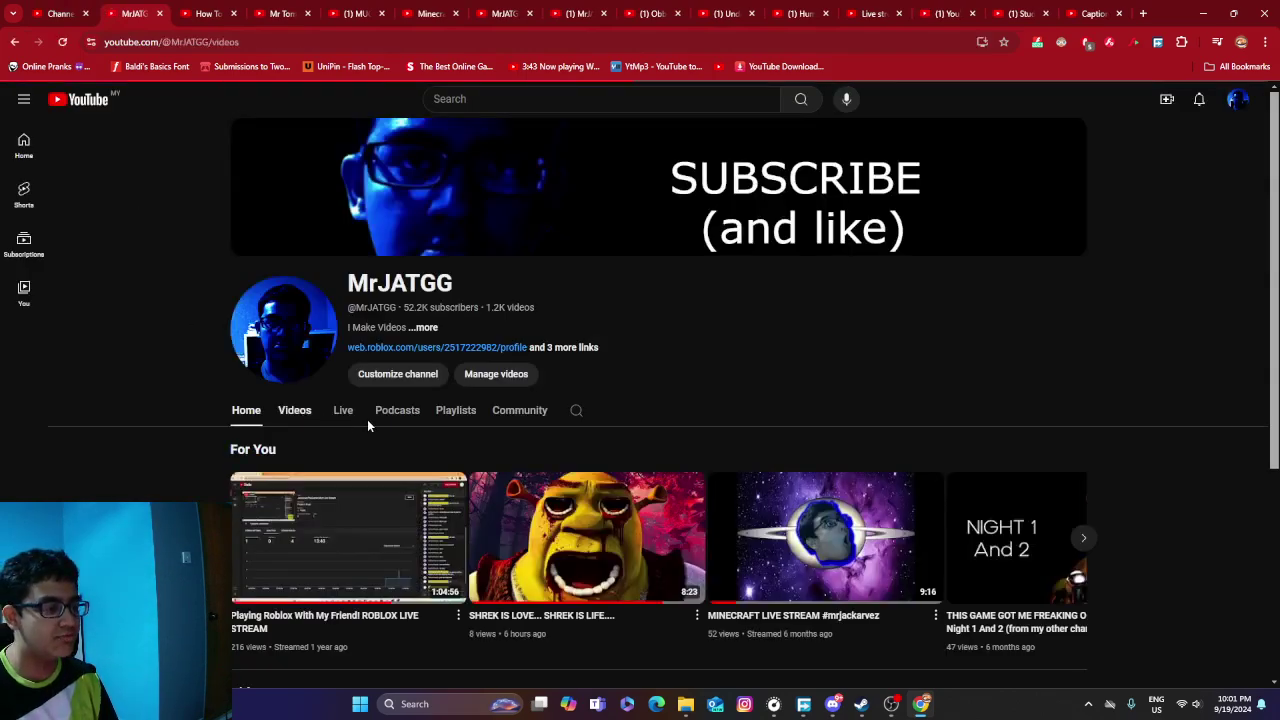
click(247, 411)
Locate the "How To Make Skibidi Toilet In Minecraft!" entry in the channel content and go back to its open watch page.
click(61, 8)
scroll(486, 423, down, 10)
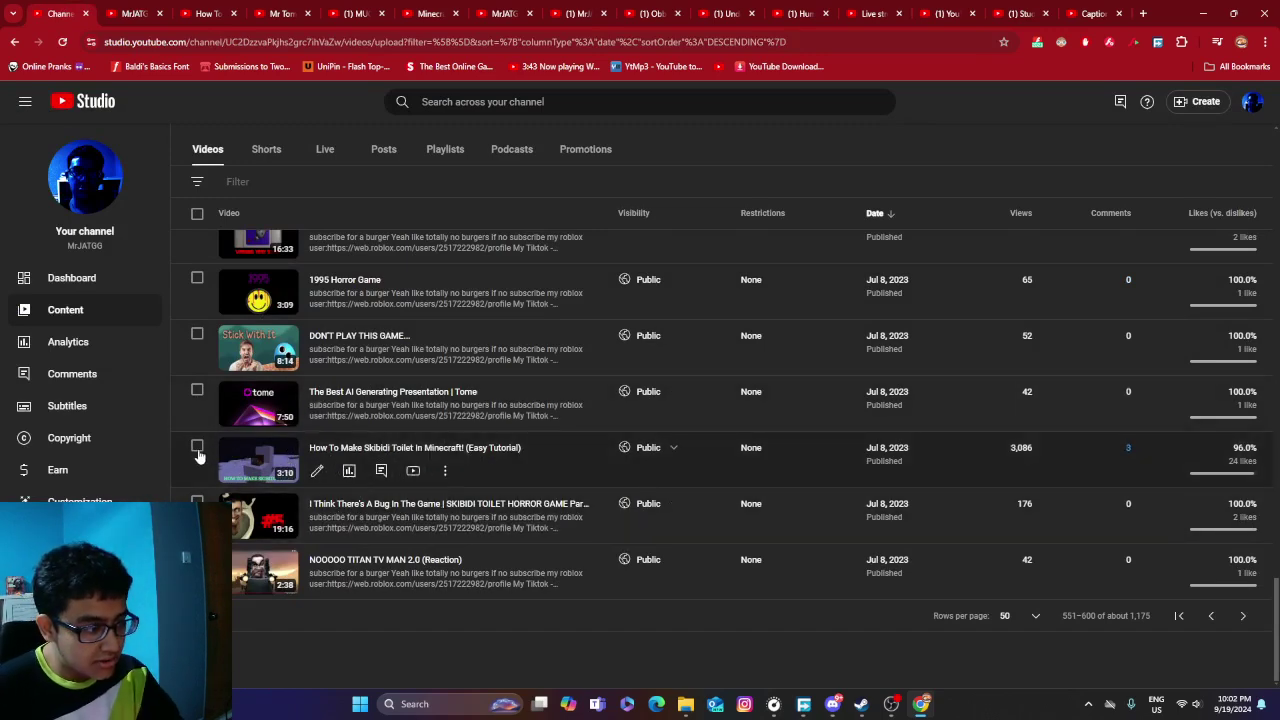
key(ctrl+Tab)
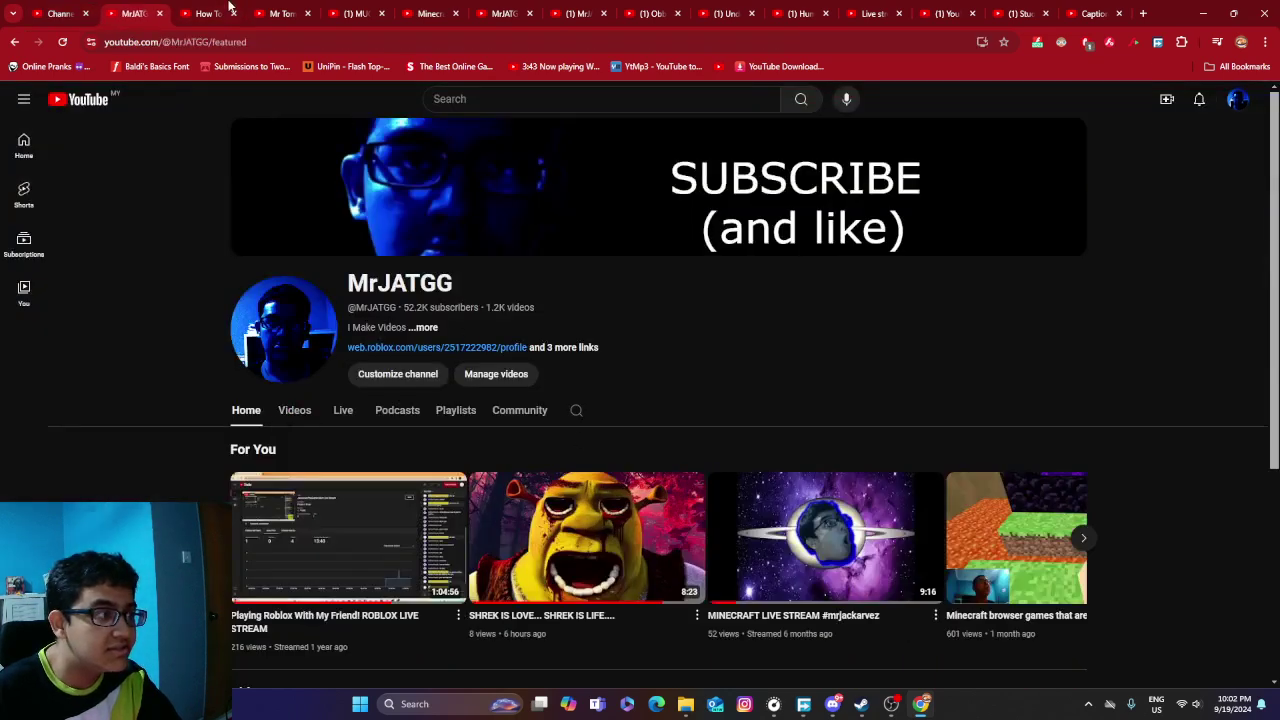
click(217, 8)
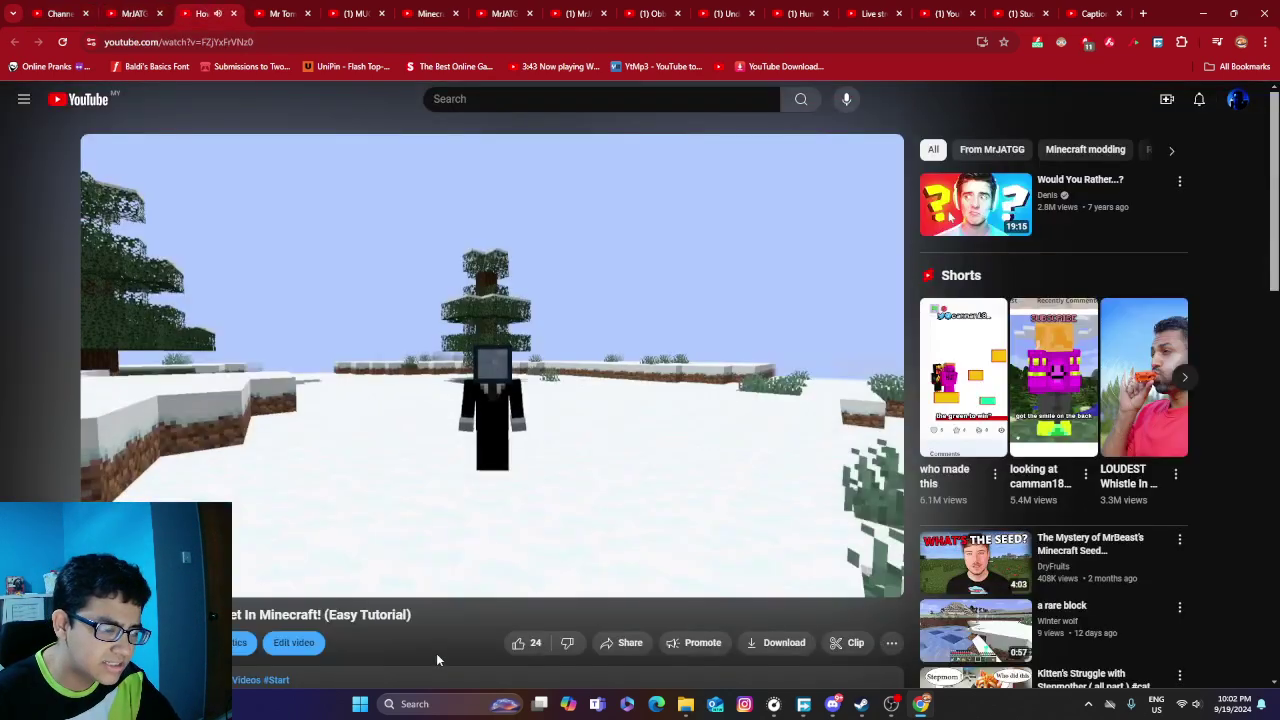
Set the system volume to 52 and skip forward through the Skibidi Toilet tutorial video, first to about 0:45 and again further on.
click(1190, 704)
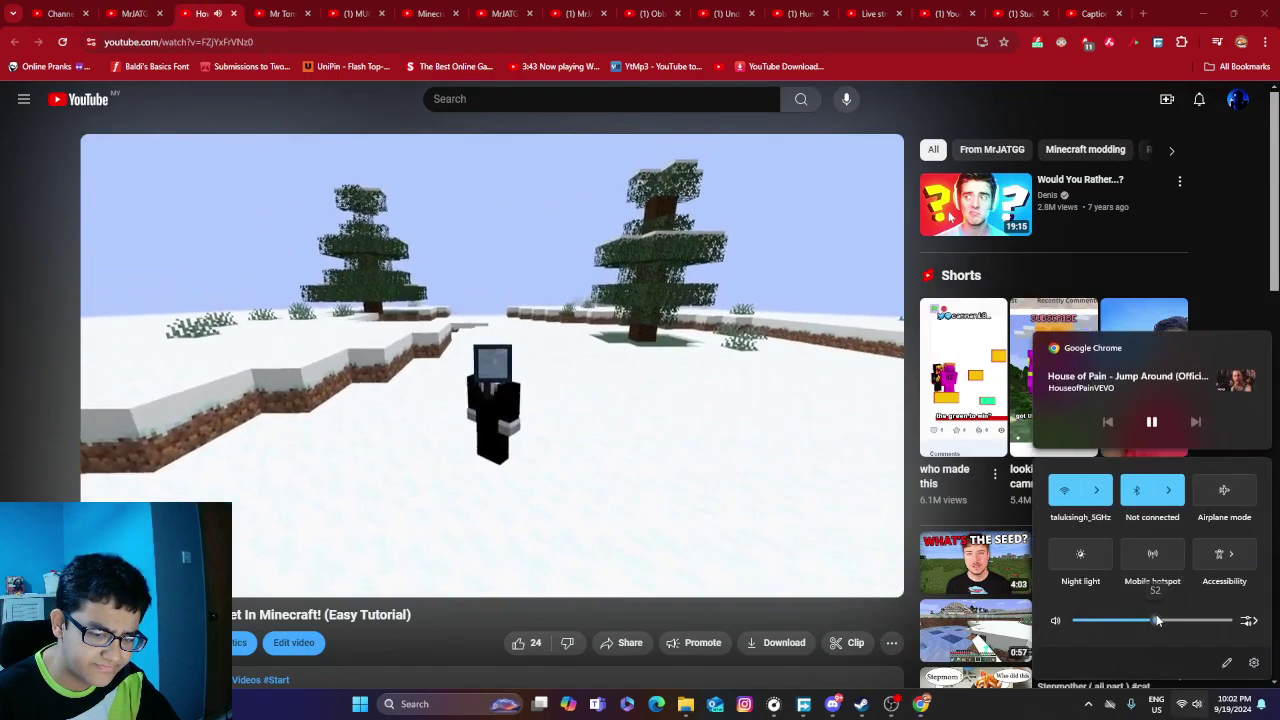
click(399, 630)
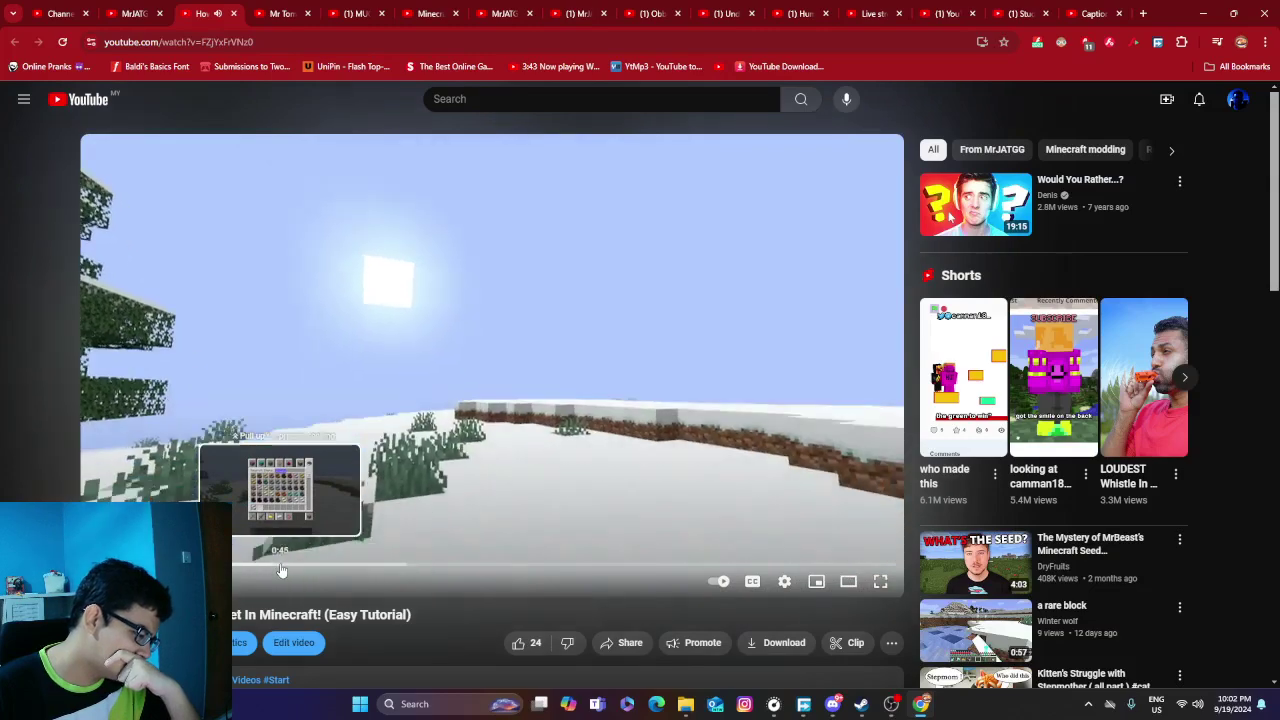
click(285, 568)
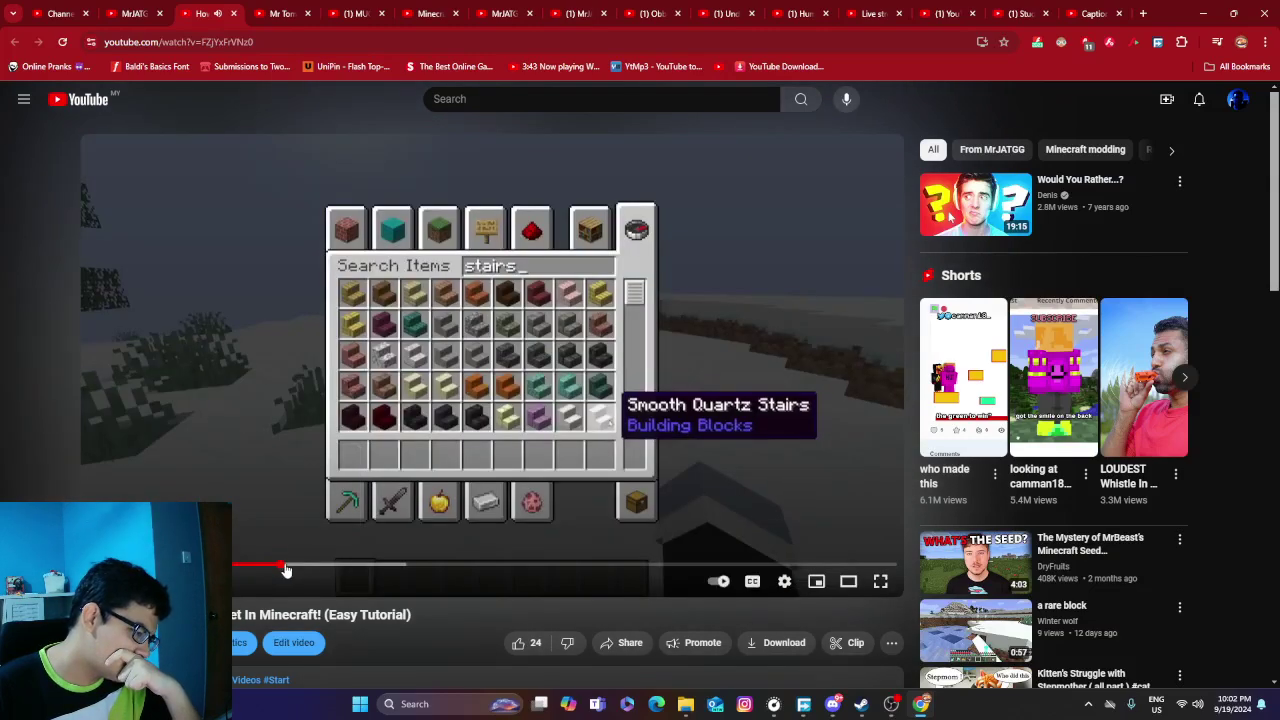
click(410, 568)
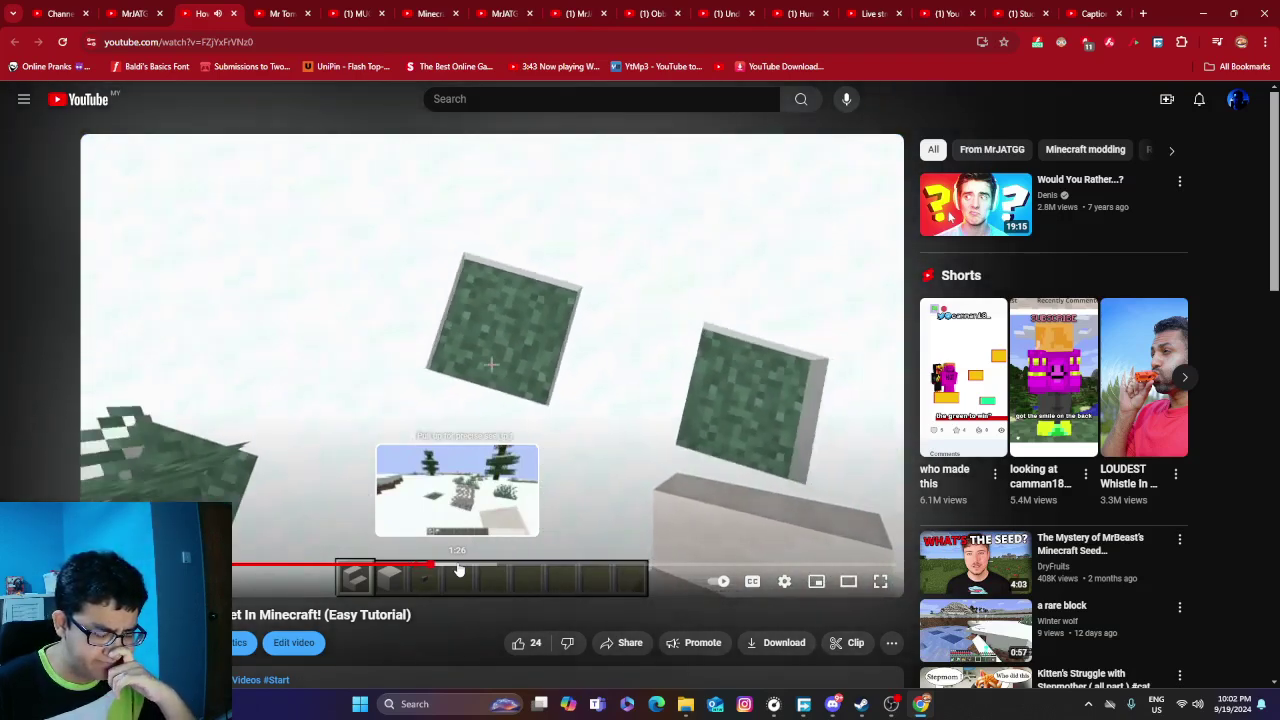
Skip through the rest of the Skibidi Toilet tutorial to its end, and return to the channel content in YouTube Studio.
click(700, 566)
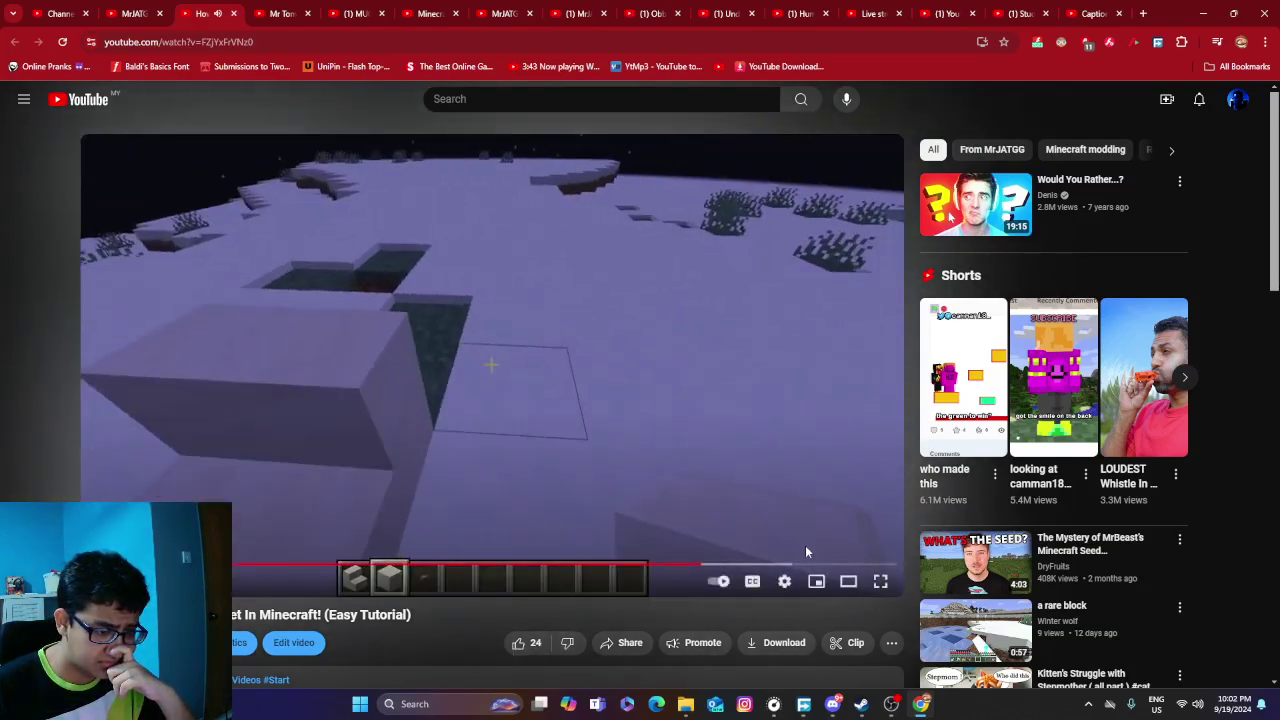
click(866, 566)
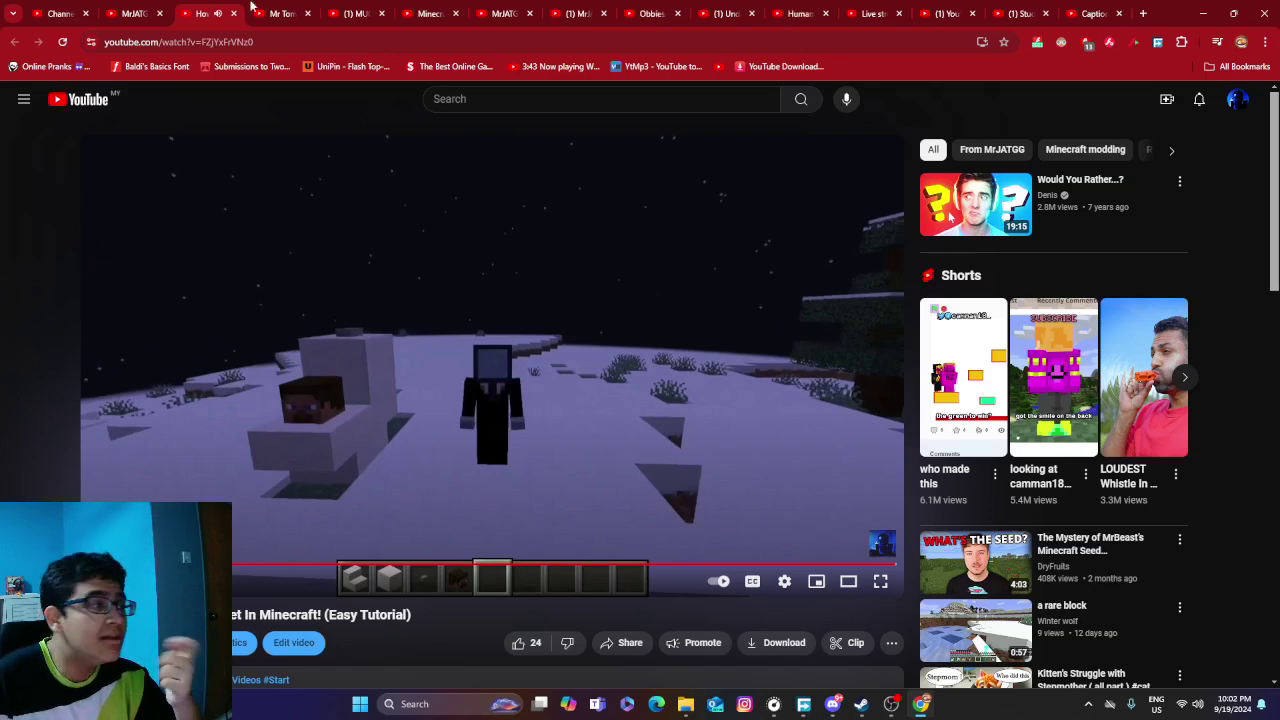
click(45, 8)
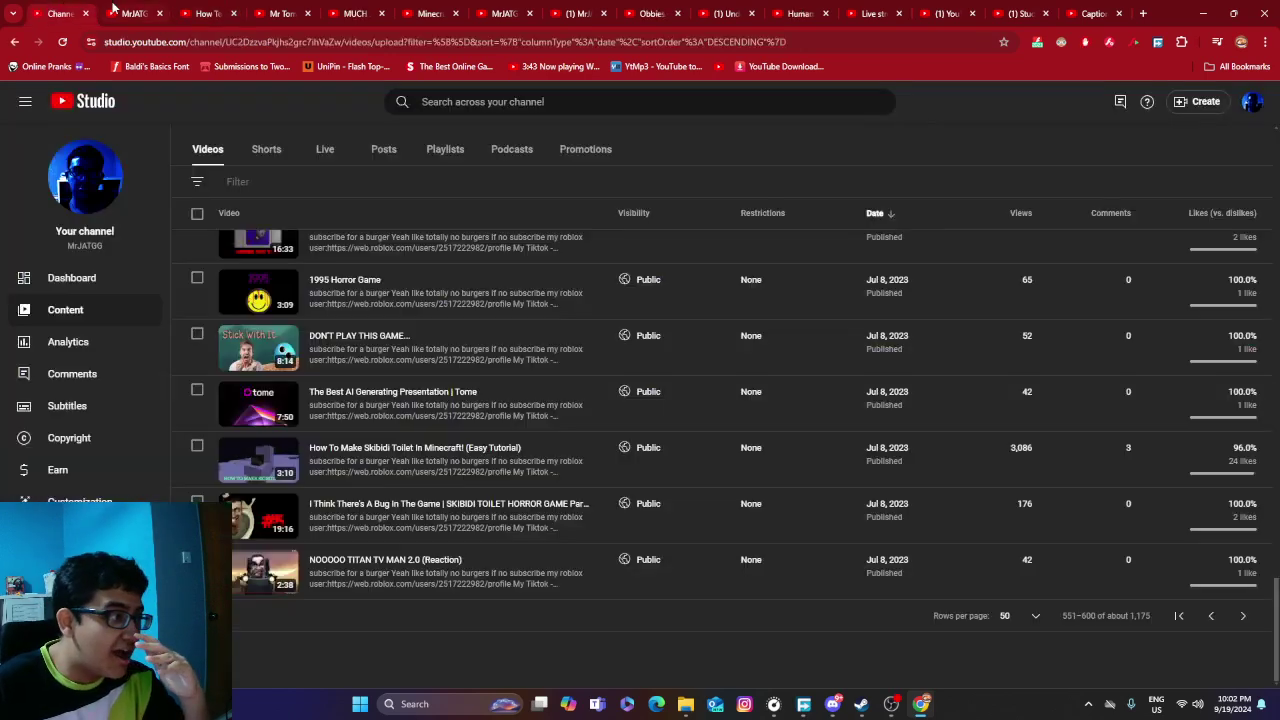
Permanently delete "How To Make Skibidi Toilet In Minecraft!", "I Think There's A Bug In The Game" and "NOOOOO TITAN TV MAN 2.0 (Reaction)".
click(197, 447)
click(197, 501)
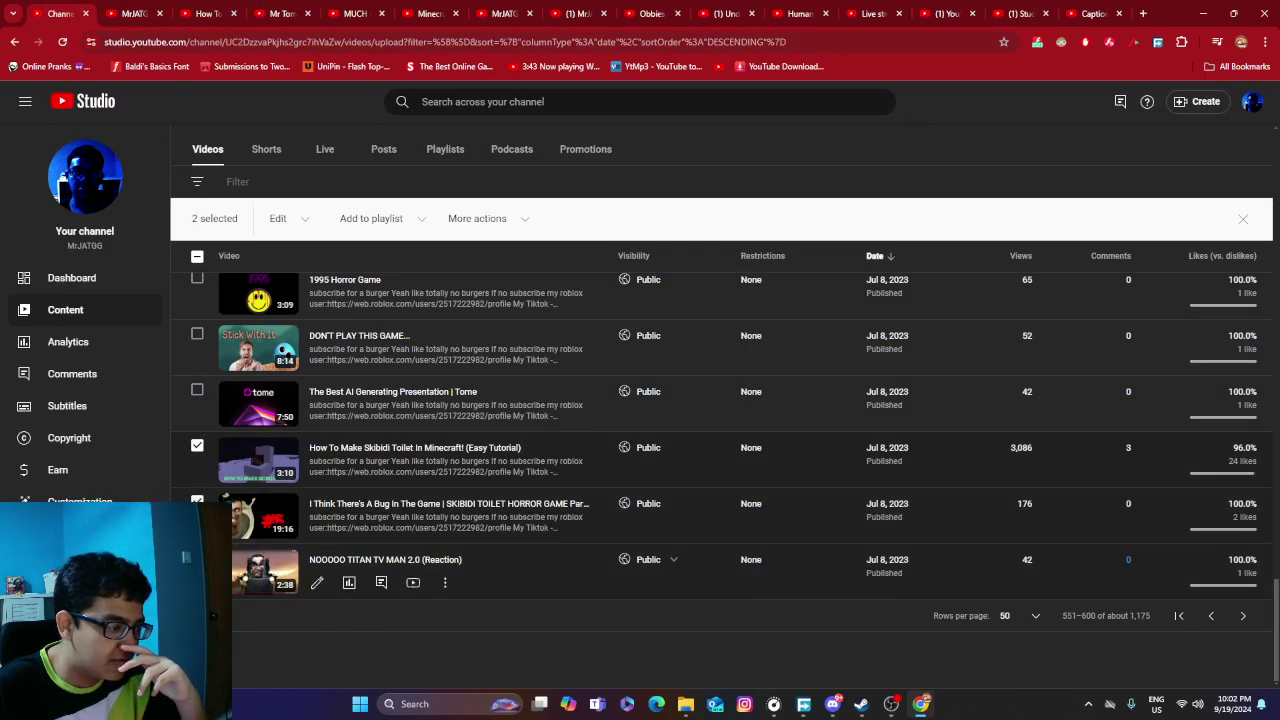
click(197, 559)
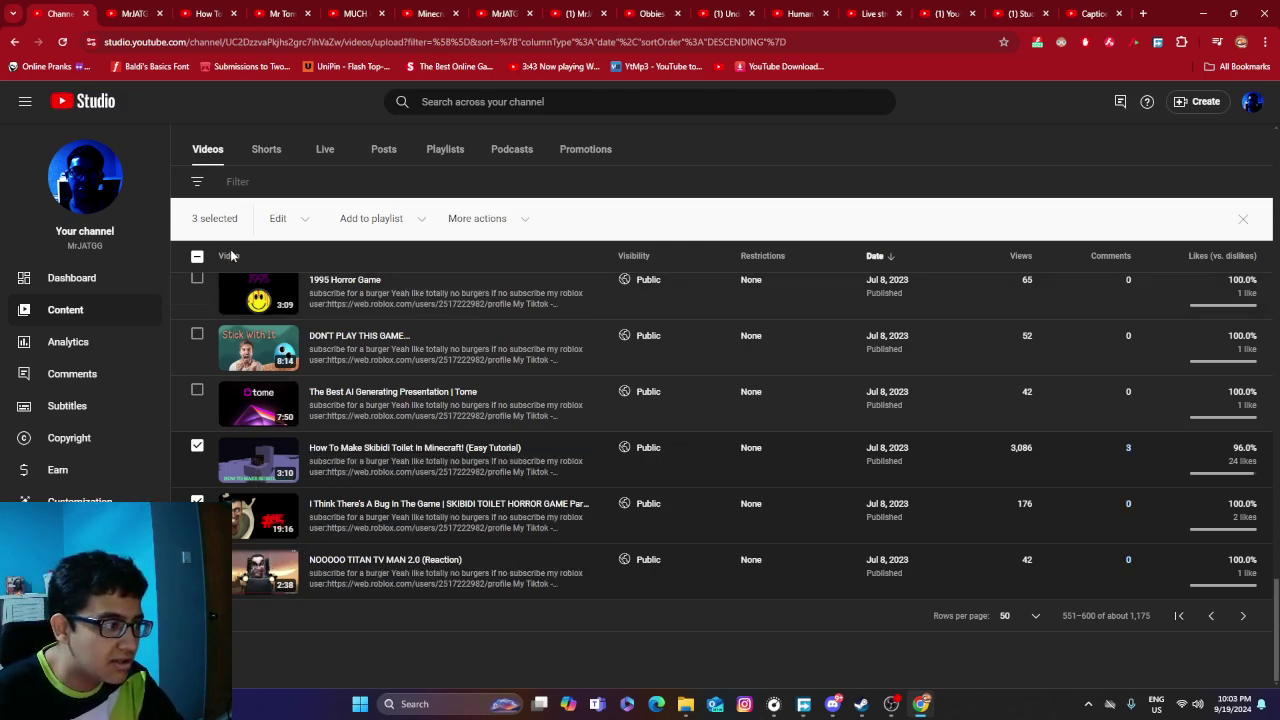
click(494, 225)
click(490, 241)
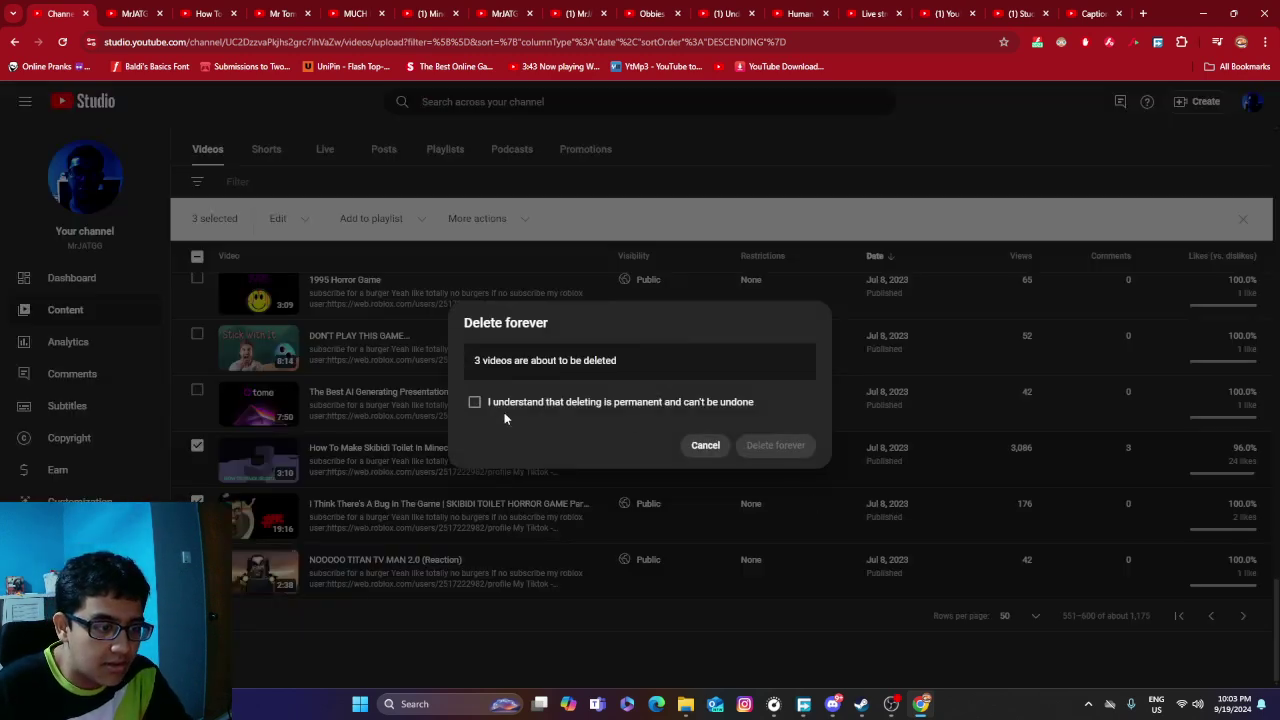
click(500, 405)
click(800, 447)
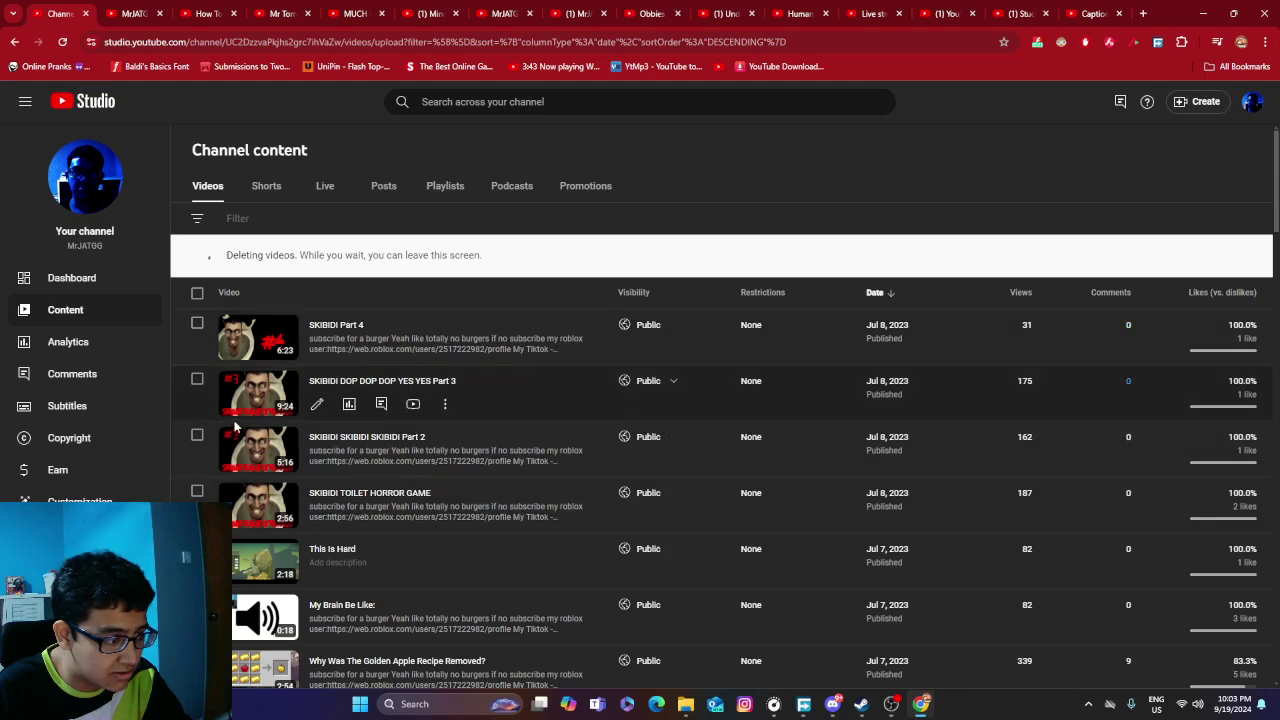
Select SKIBIDI Parts 4, 3 and 2, "SKIBIDI TOILET HORROR GAME" and "This Is Hard" in the video list.
click(197, 323)
click(197, 379)
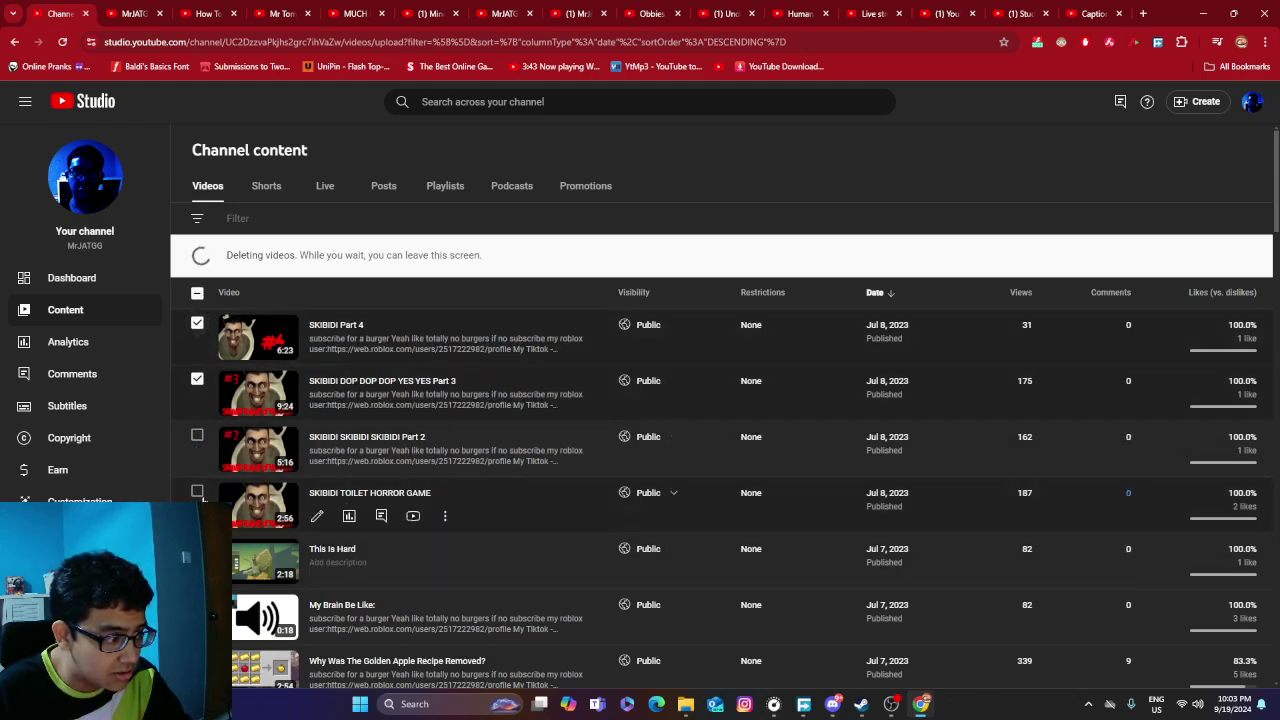
click(197, 435)
click(197, 491)
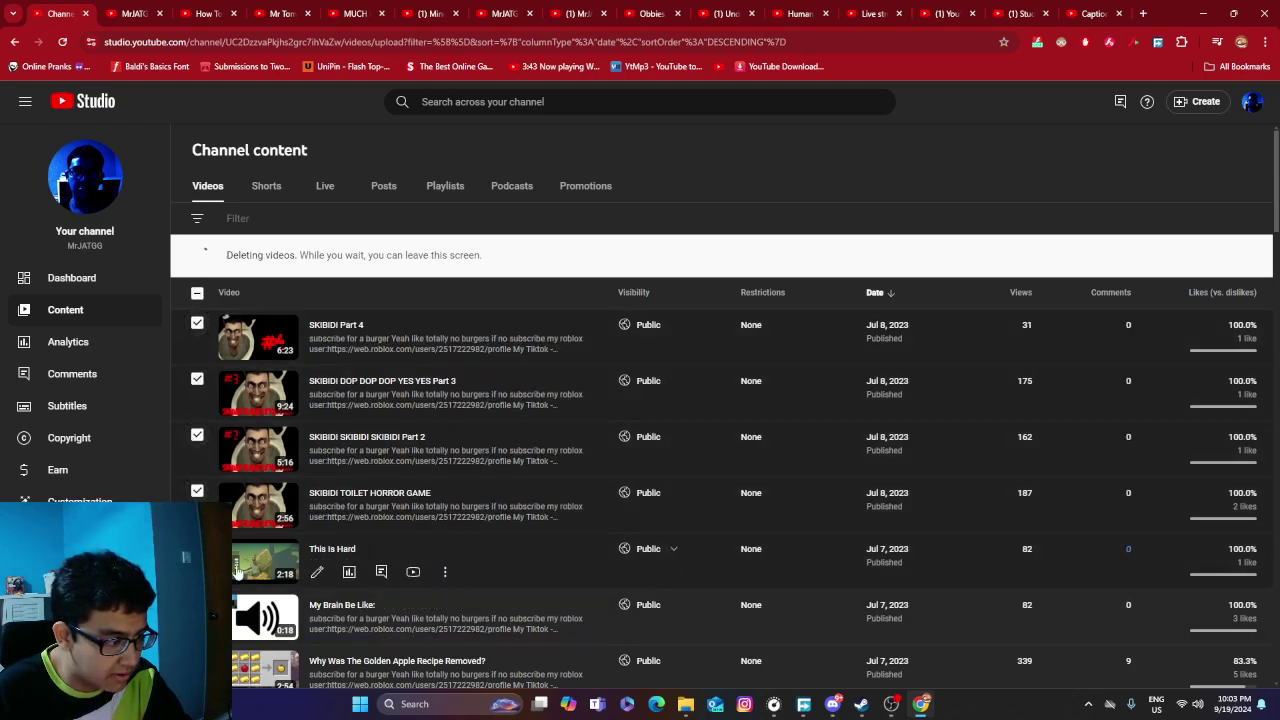
scroll(690, 550, down, 1)
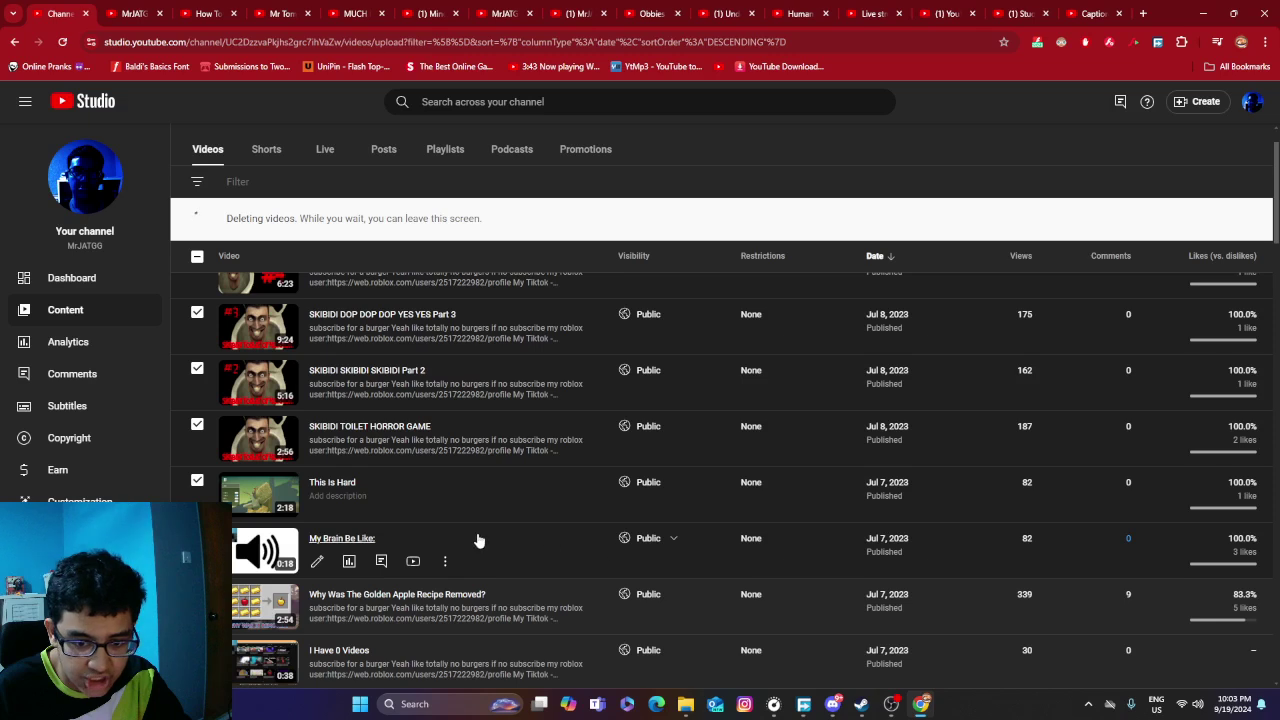
Open "My Brain Be Like:" on YouTube, remove the like from it and look over its description and comments.
click(262, 545)
click(74, 223)
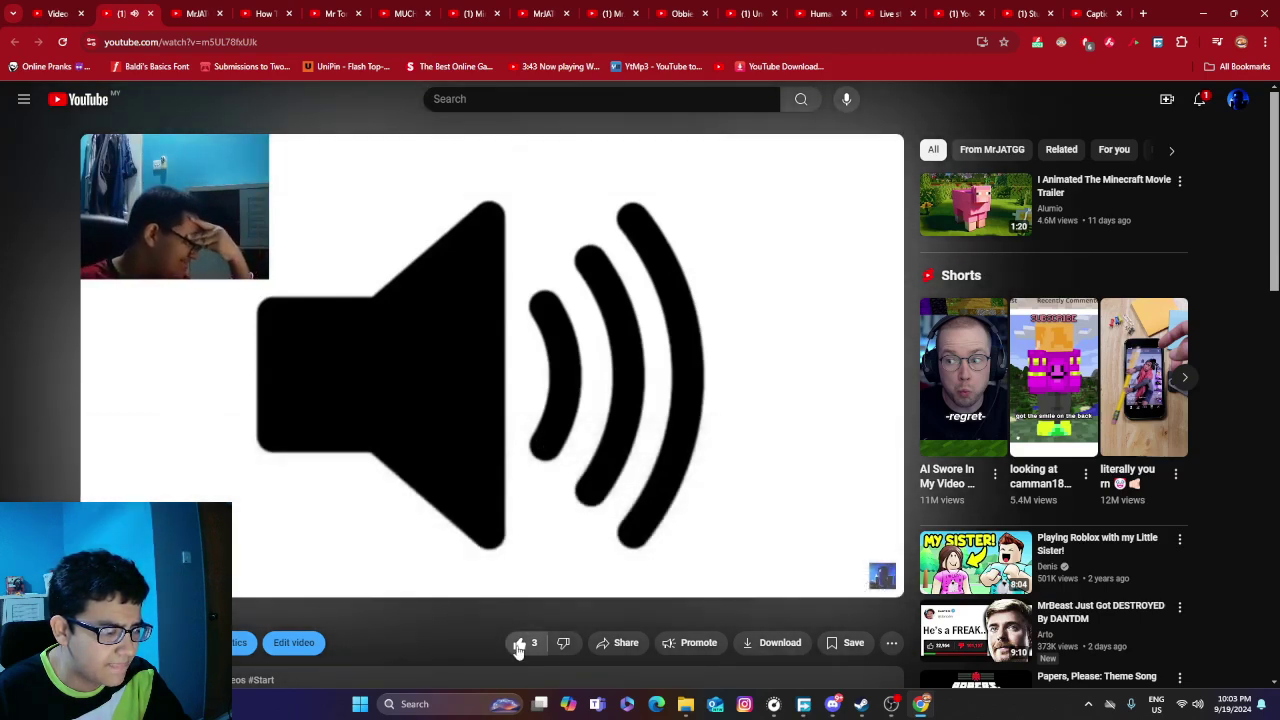
click(519, 645)
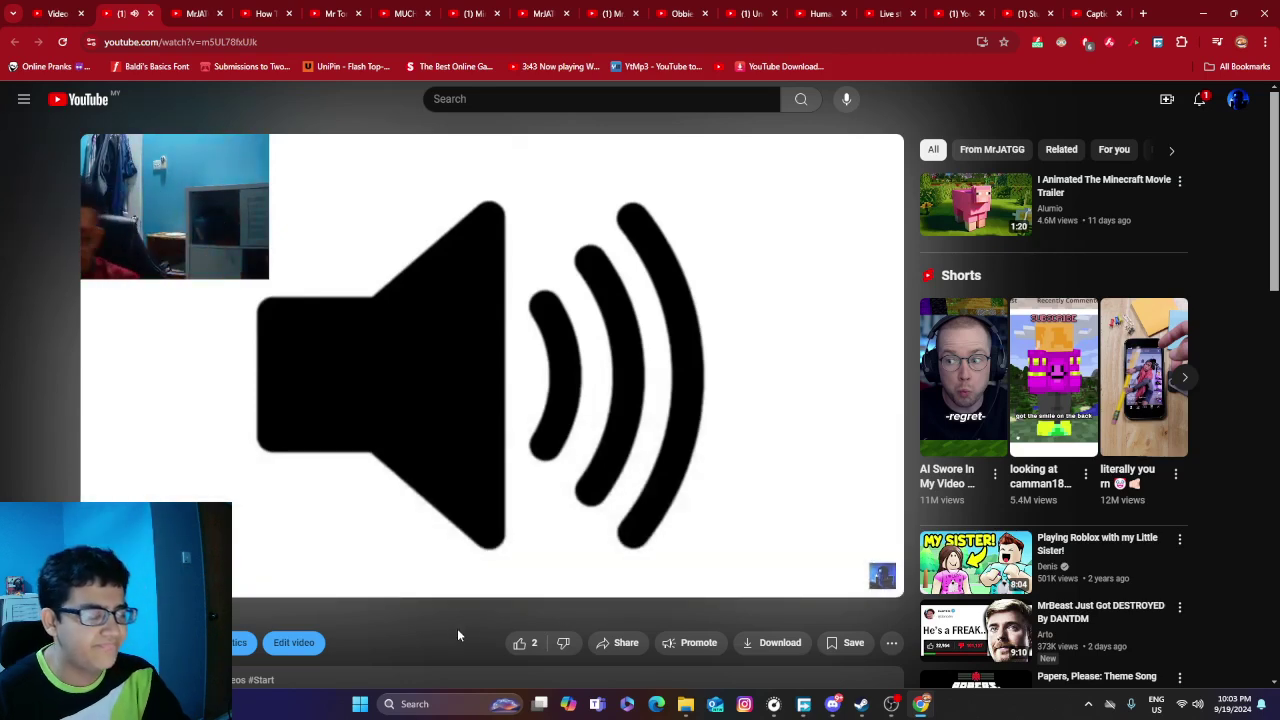
scroll(457, 630, down, 3)
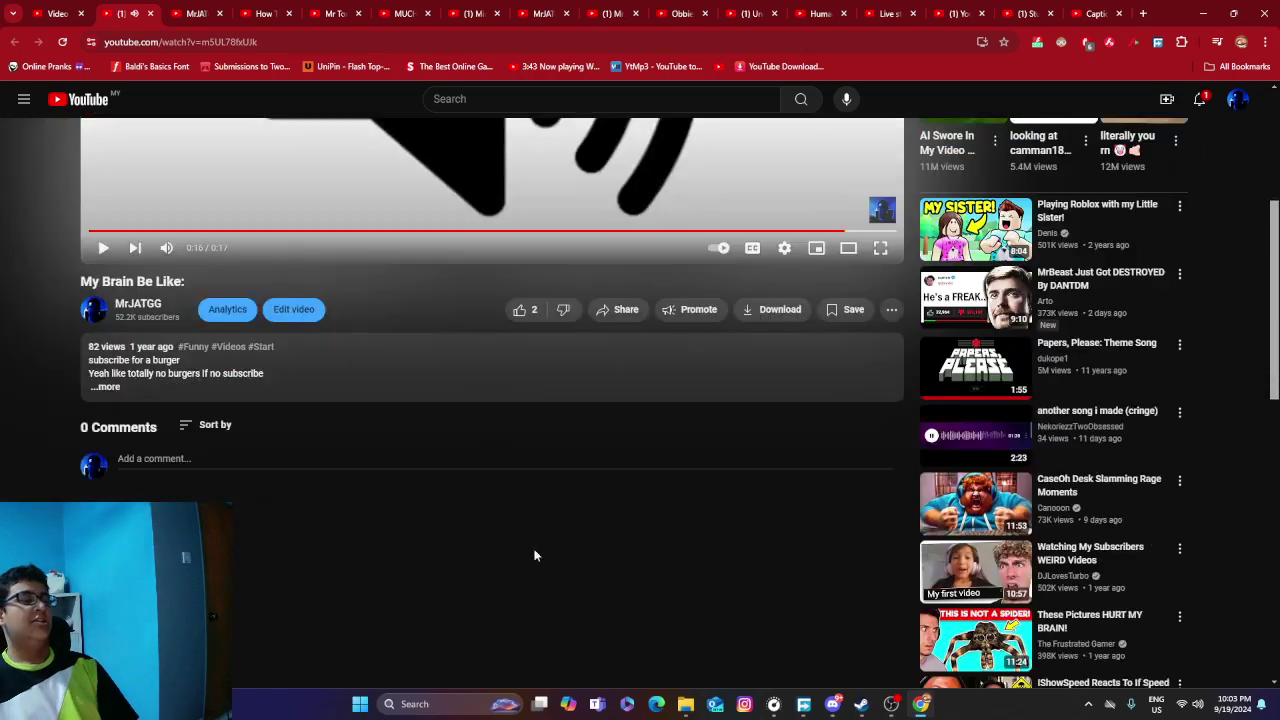
click(404, 386)
scroll(457, 280, up, 3)
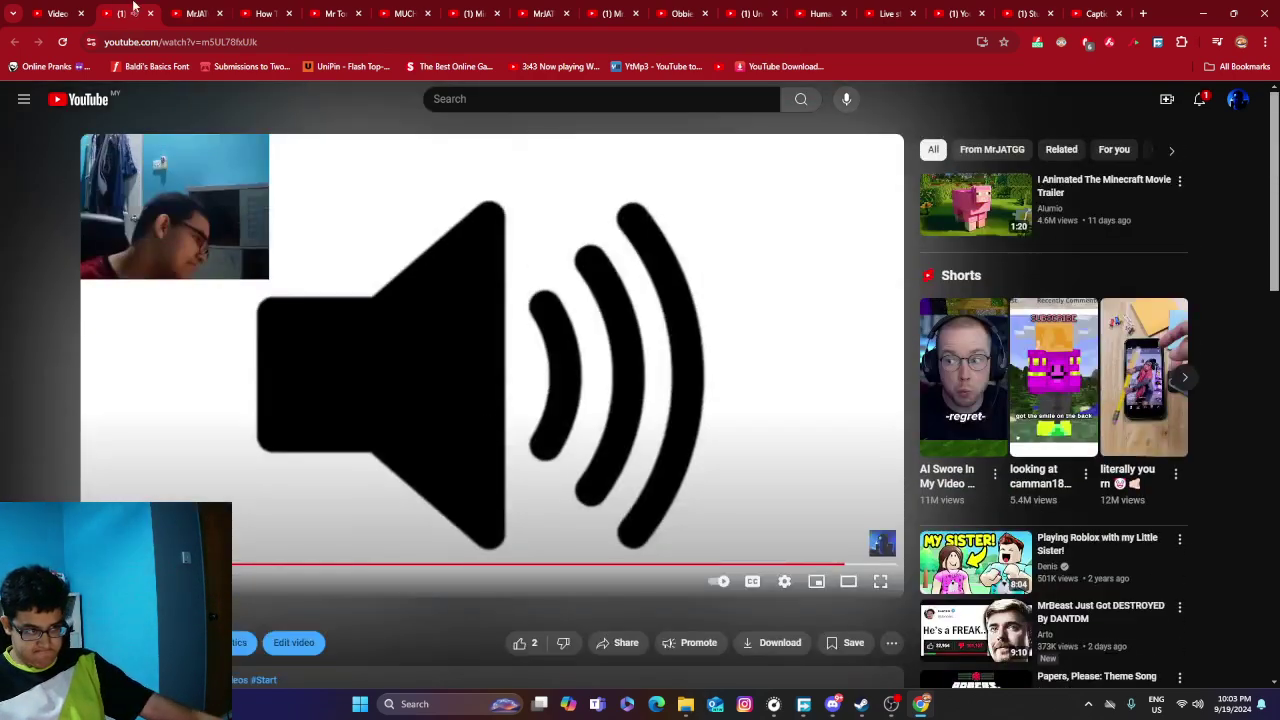
Return to the channel content in YouTube Studio and look through the whole page of July 2023 videos for ones to remove.
click(57, 13)
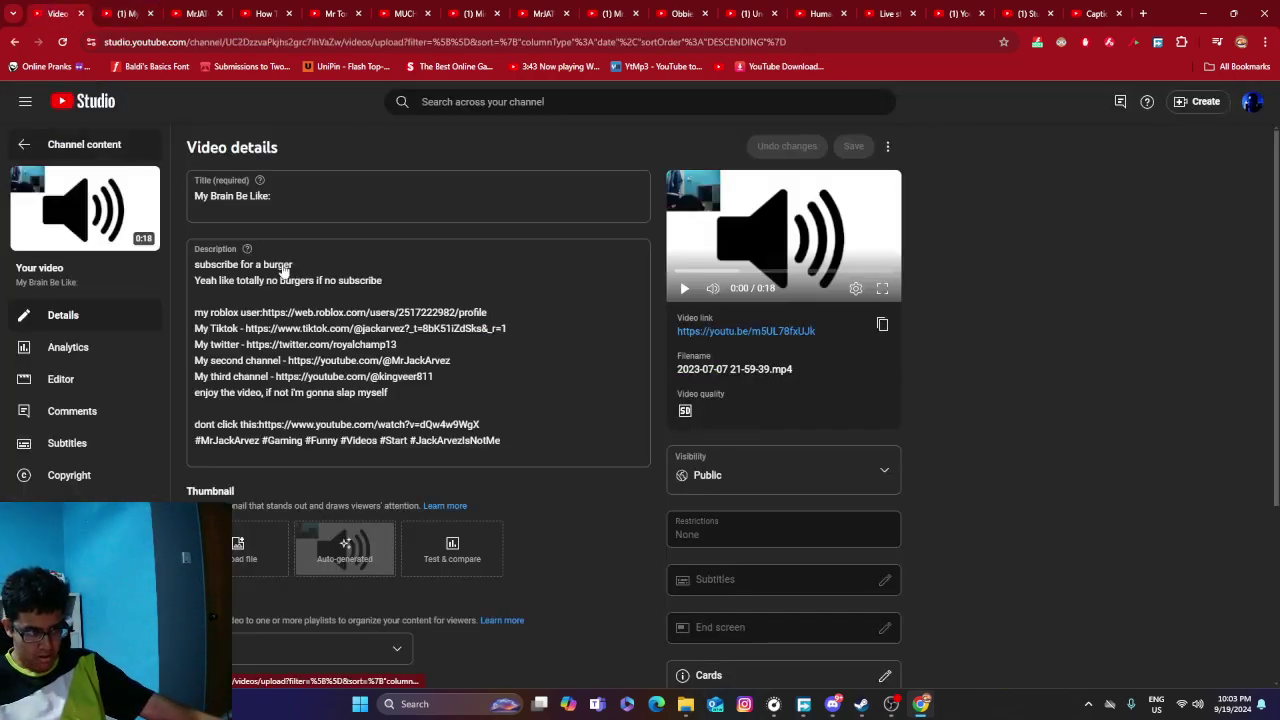
scroll(524, 490, down, 5)
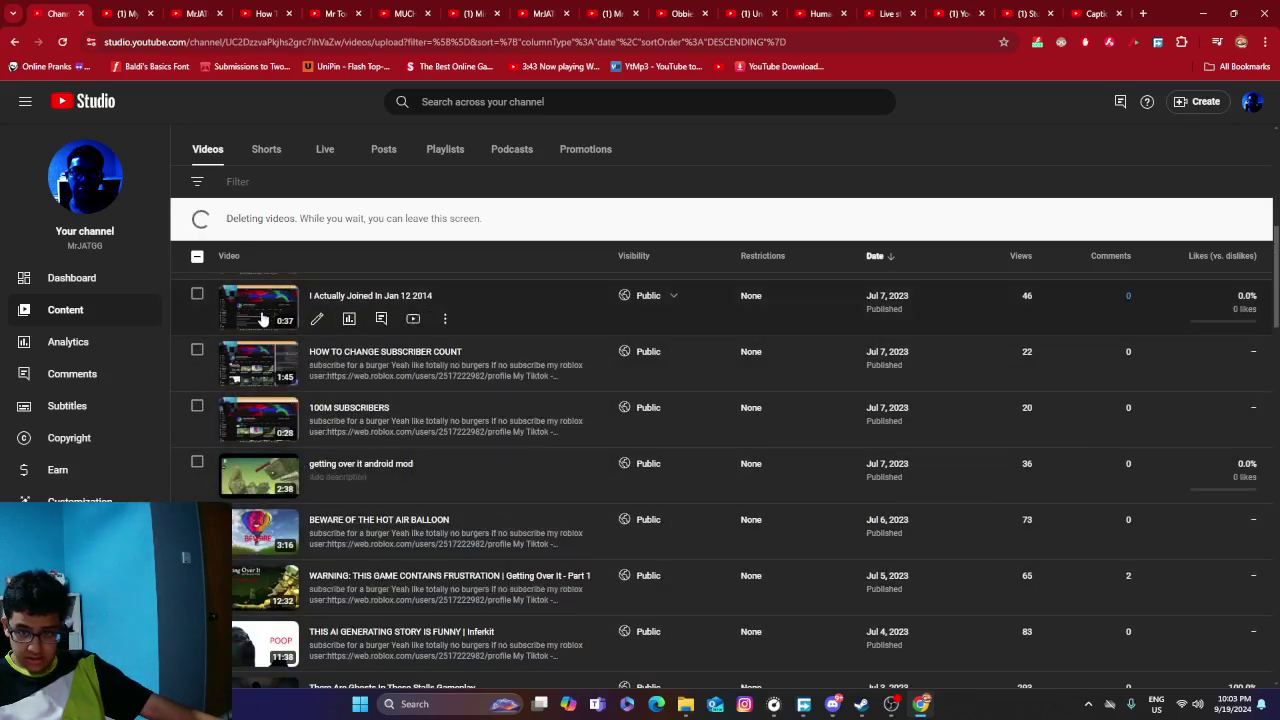
mouse_move(1238, 289)
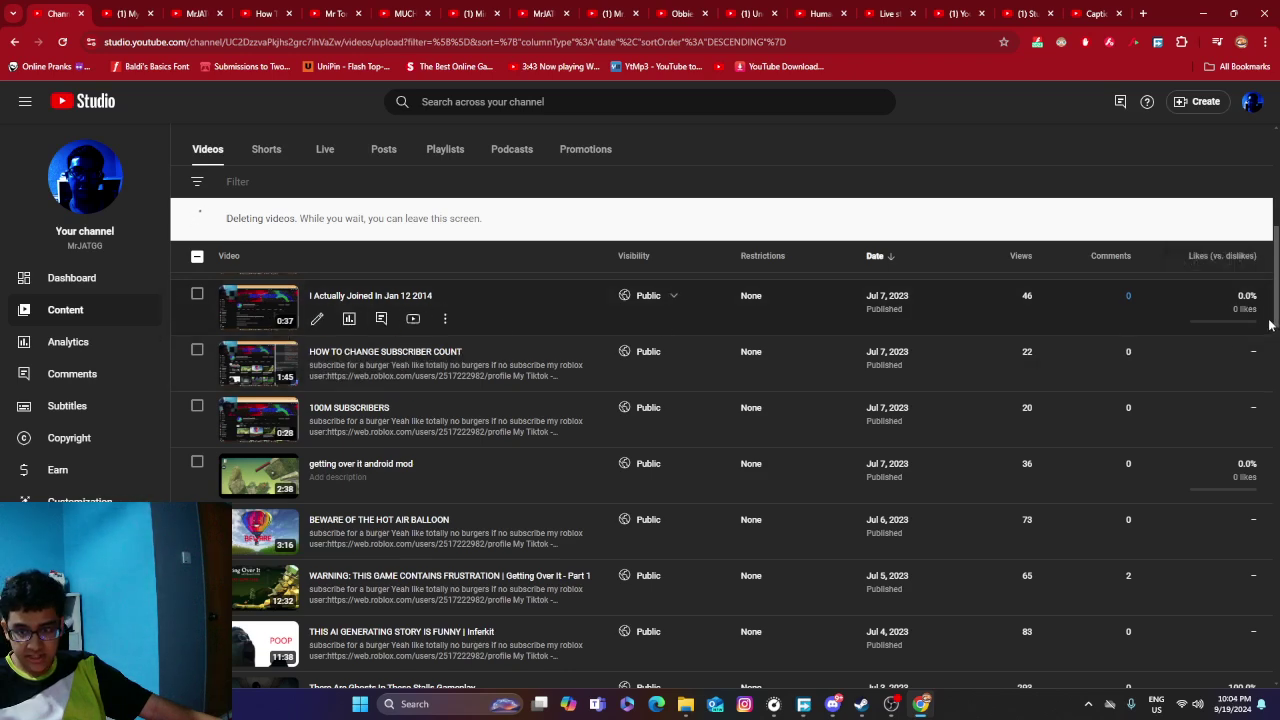
scroll(600, 420, down, 5)
scroll(660, 535, down, 5)
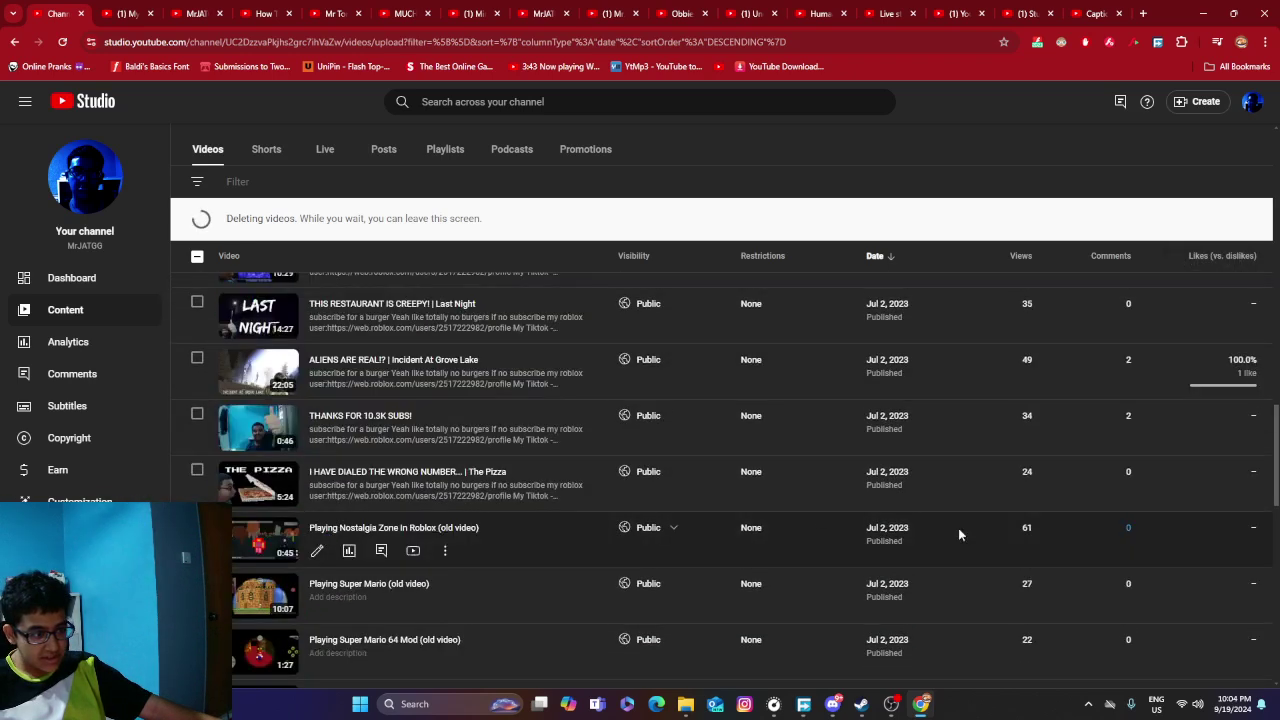
scroll(753, 582, down, 3)
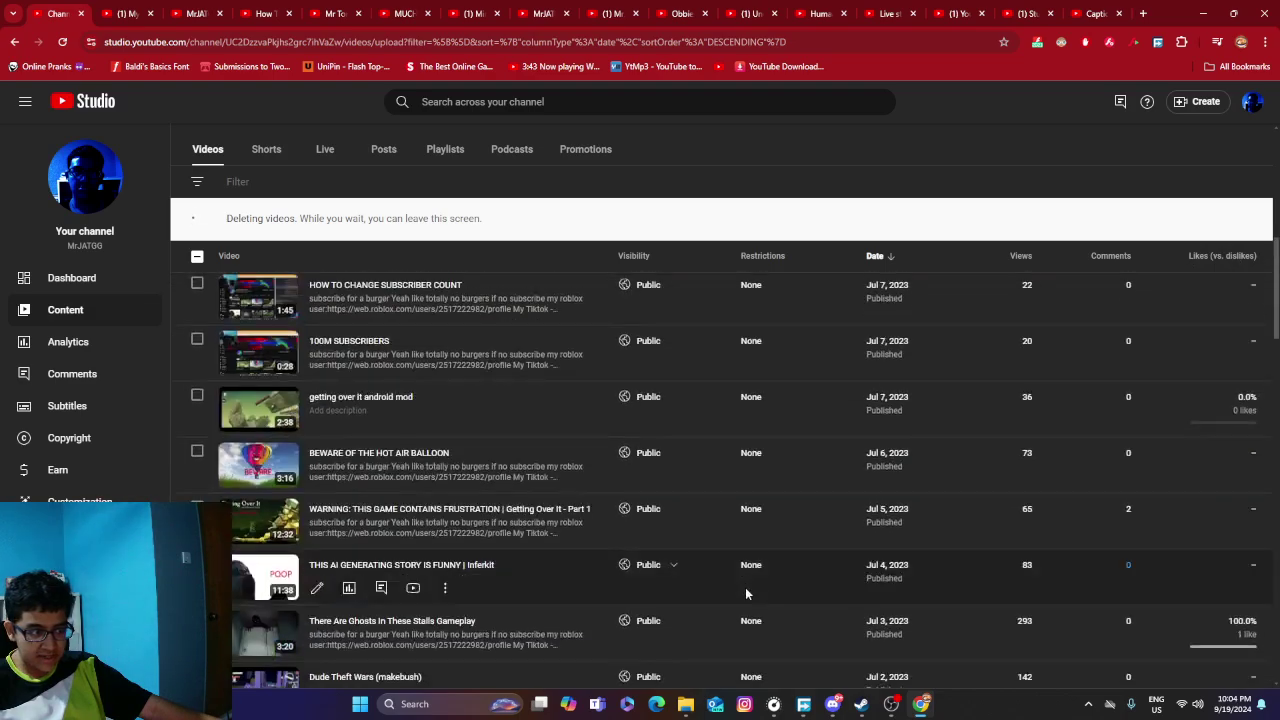
scroll(739, 565, down, 5)
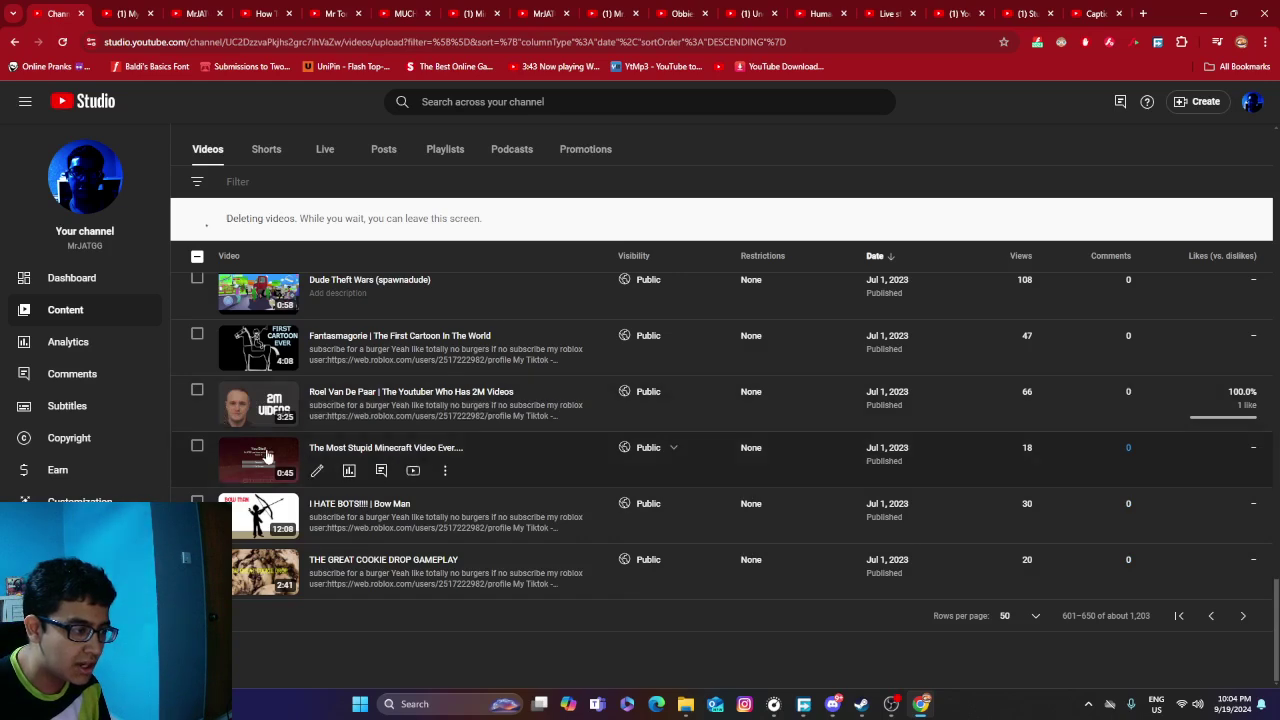
scroll(285, 450, up, 1)
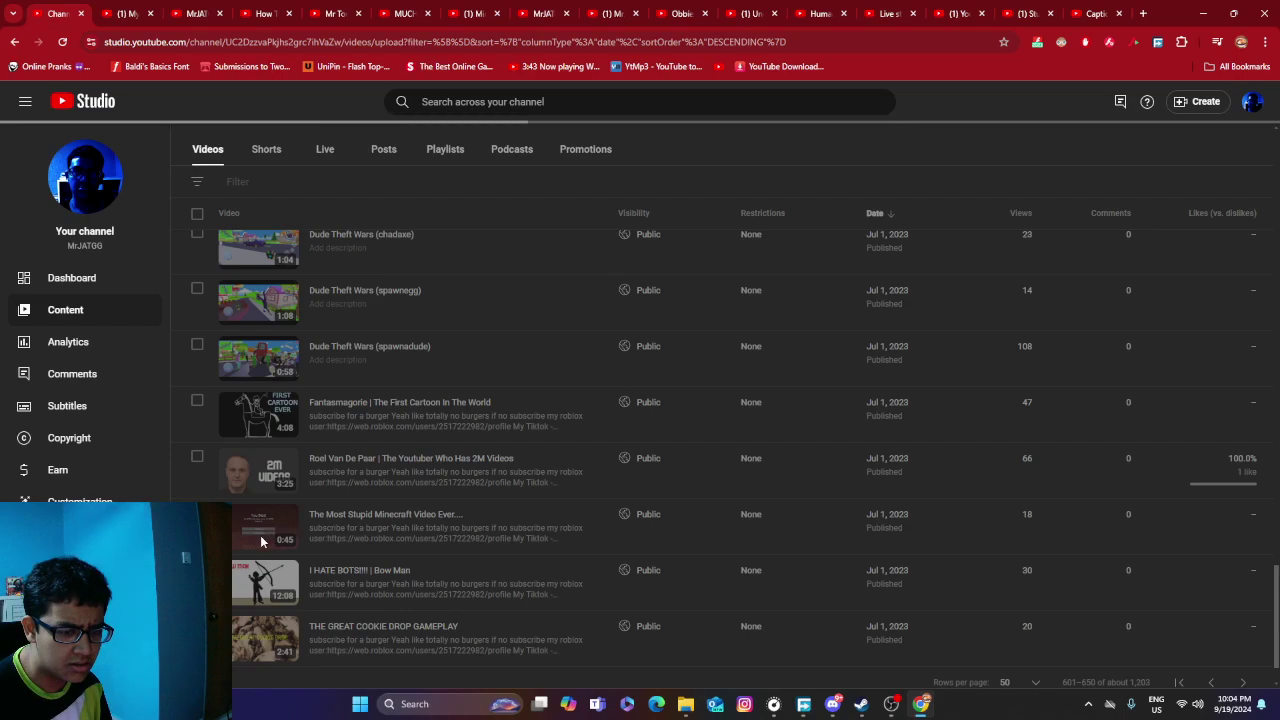
scroll(479, 560, up, 8)
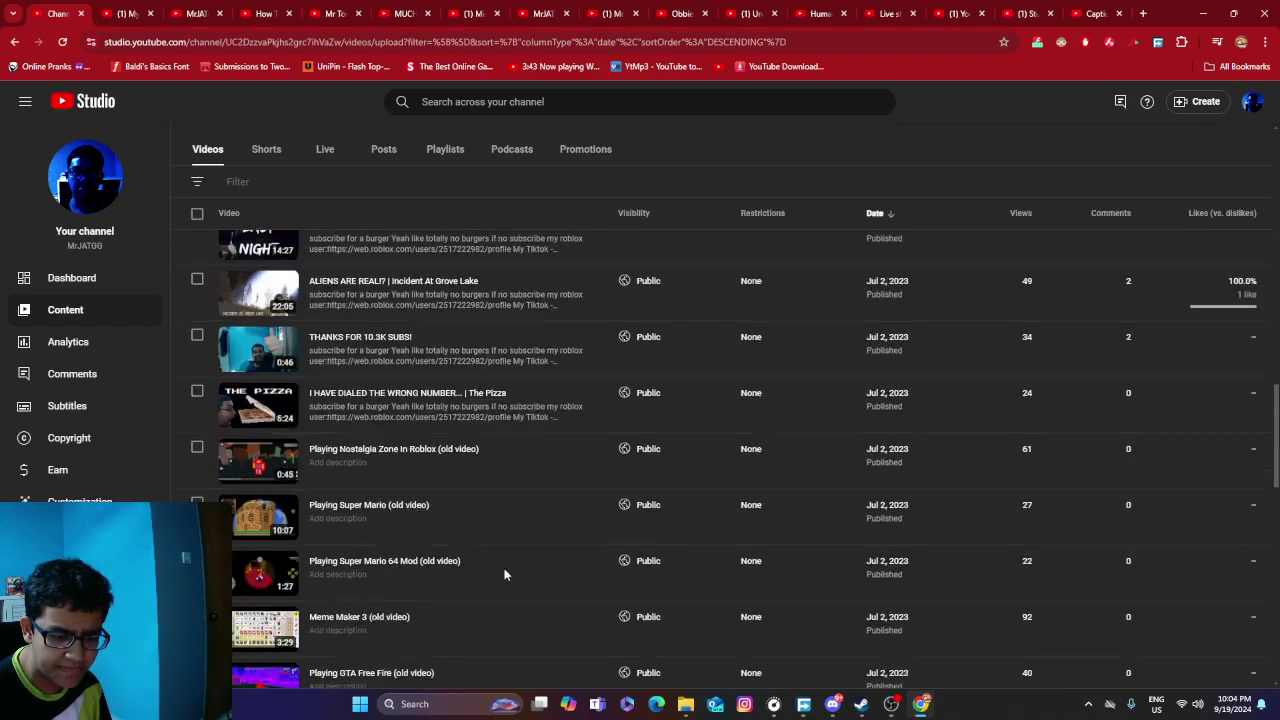
scroll(534, 557, down, 5)
scroll(534, 557, up, 15)
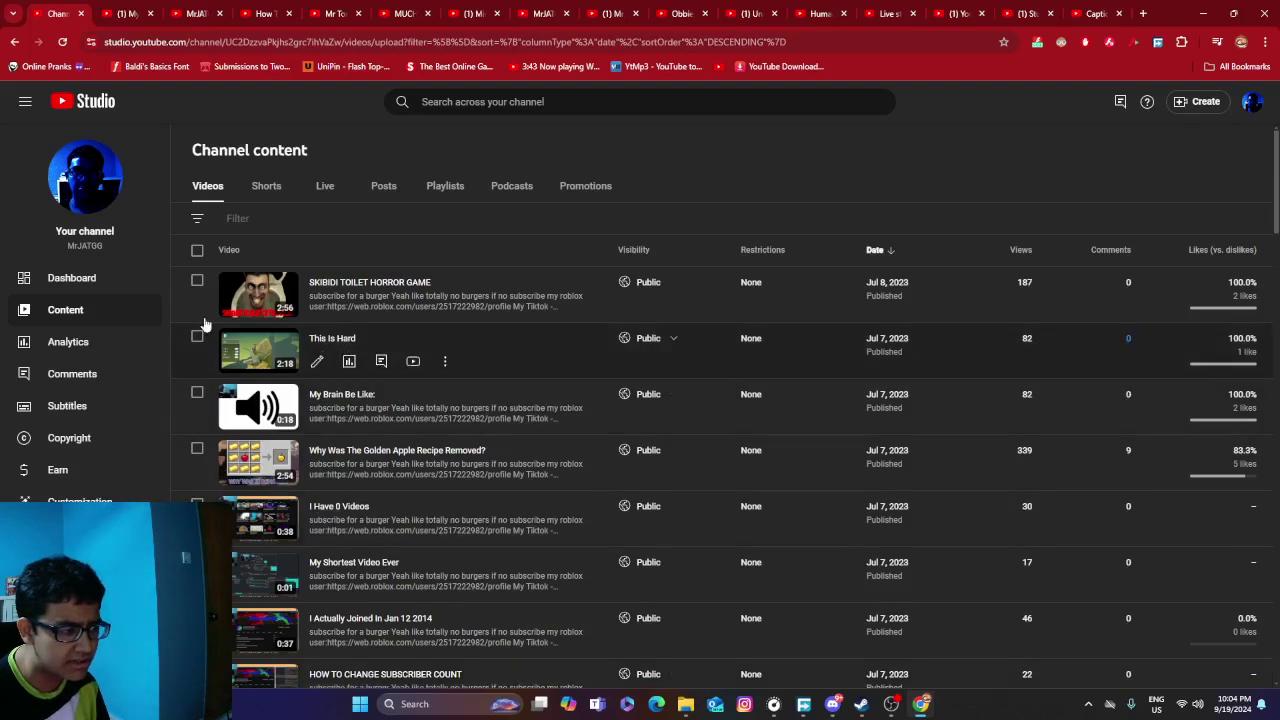
Select "SKIBIDI TOILET HORROR GAME", "This Is Hard" and "My Brain Be Like:" in the video list.
click(197, 281)
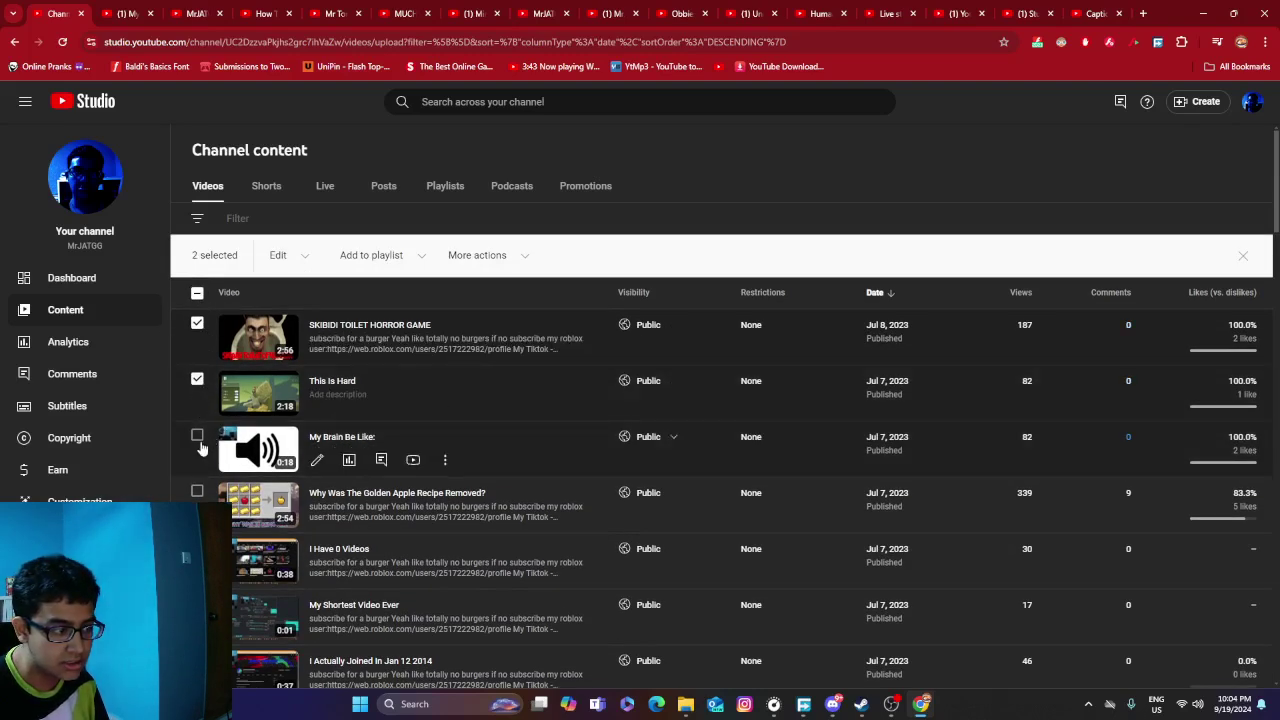
click(197, 435)
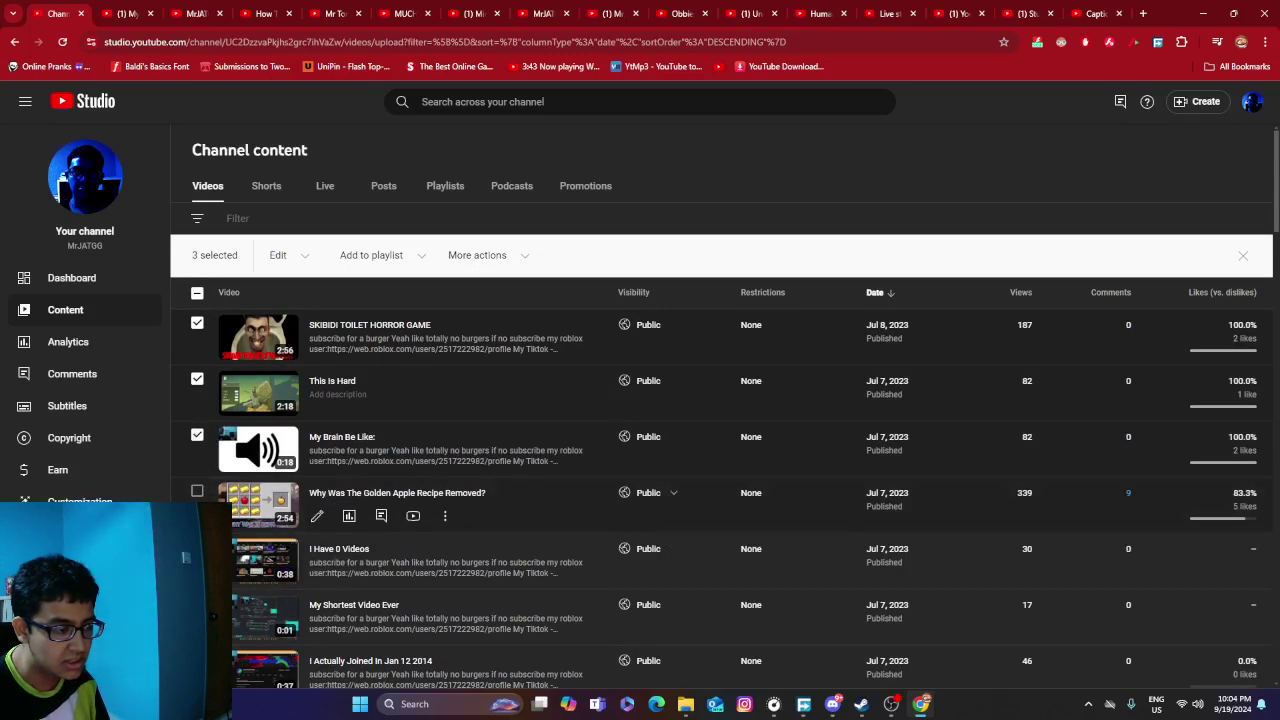
scroll(296, 500, down, 2)
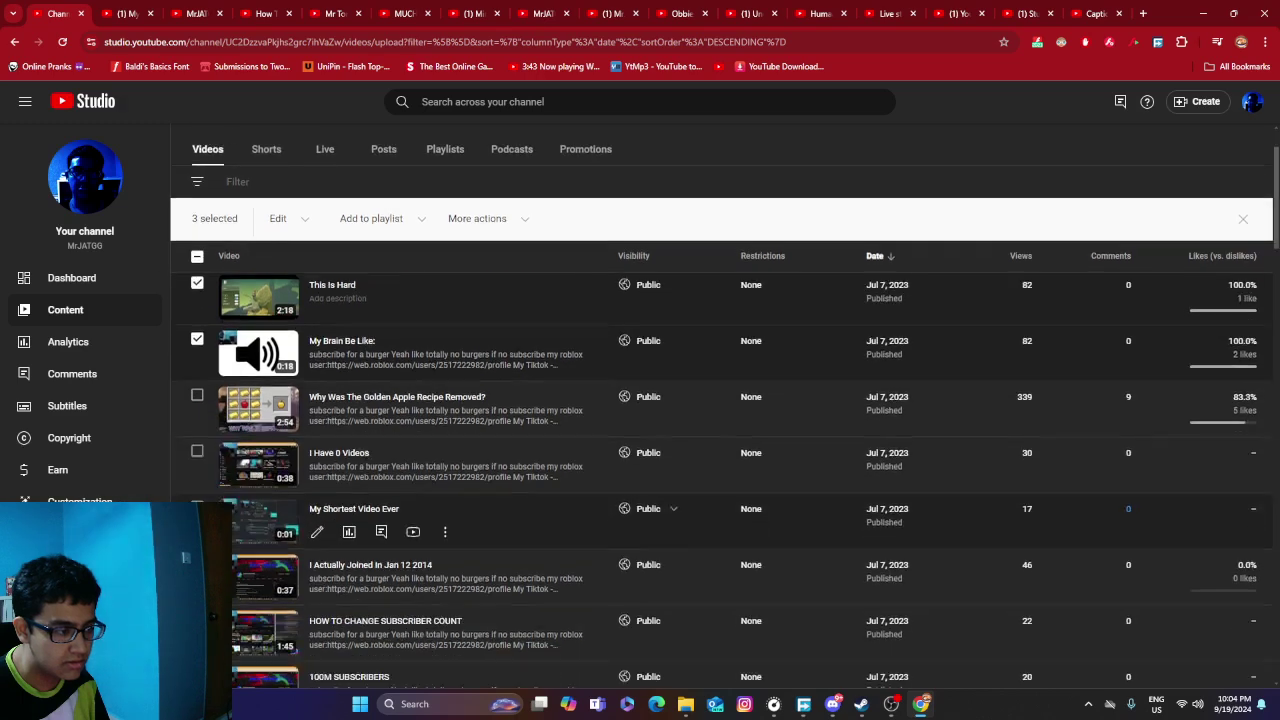
click(197, 413)
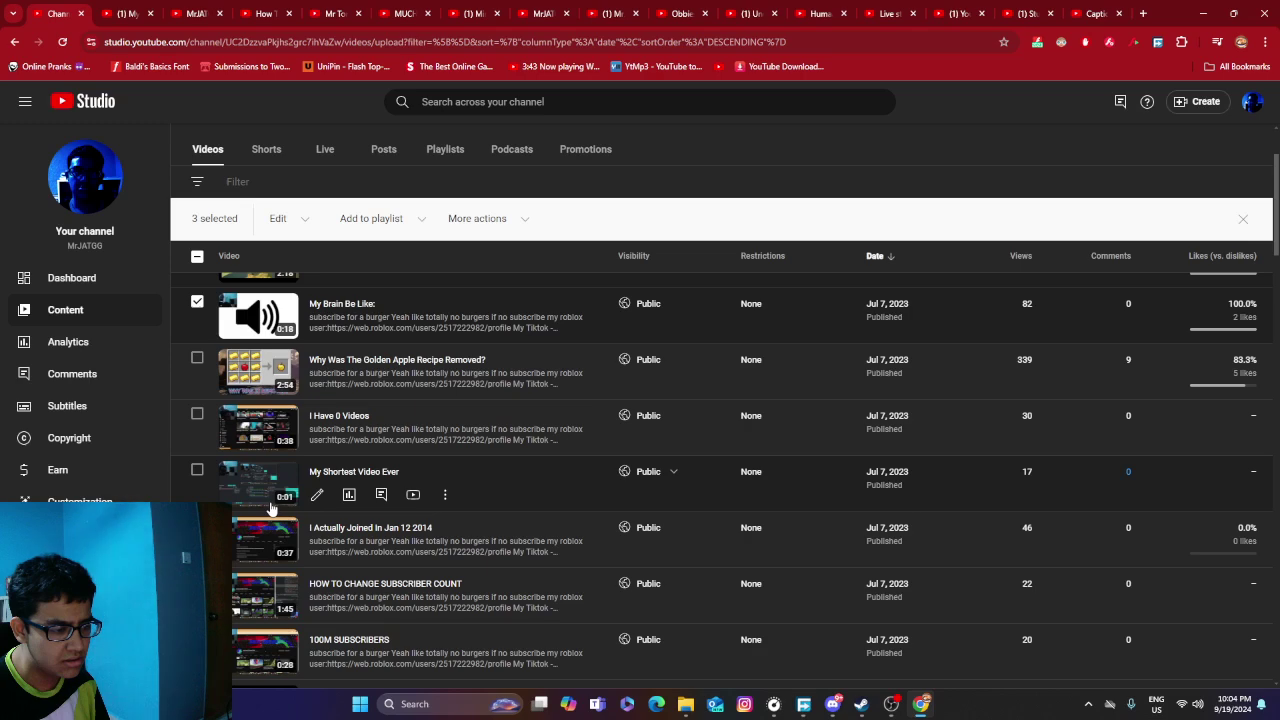
Extend the selection with every video from "I Have 0 Videos" down through "getting over it android mod".
scroll(277, 505, down, 1)
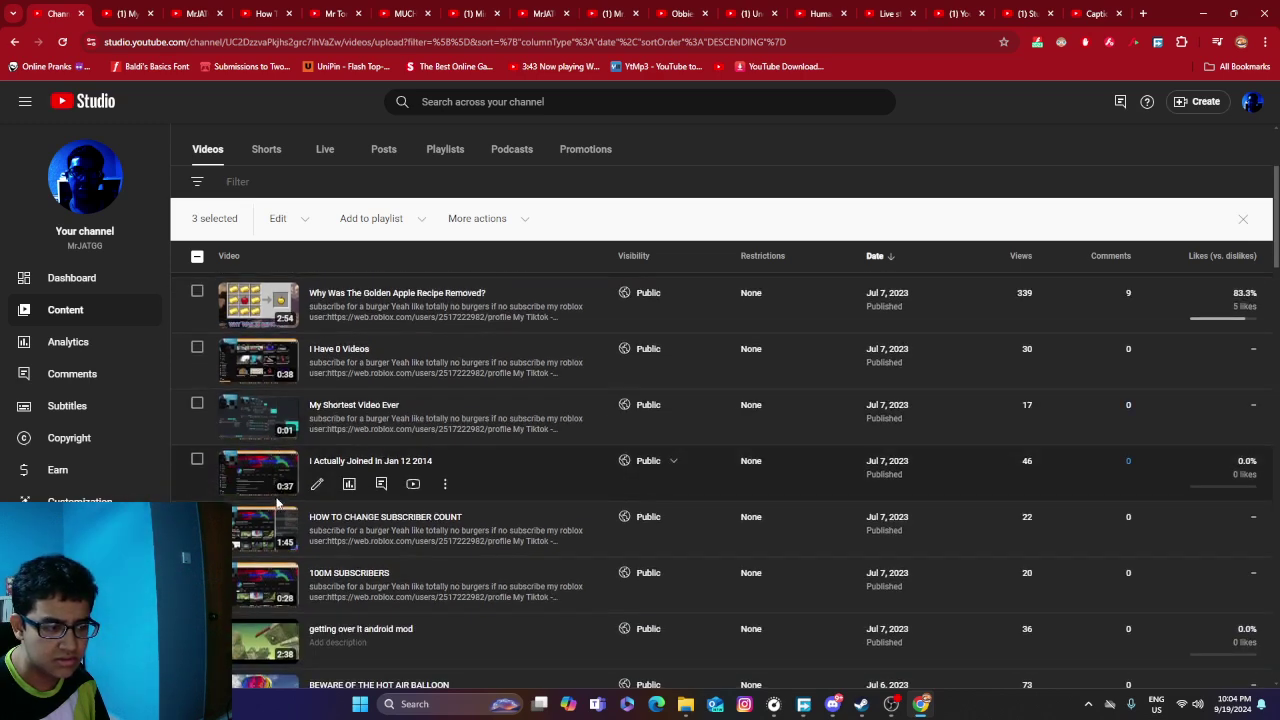
click(198, 459)
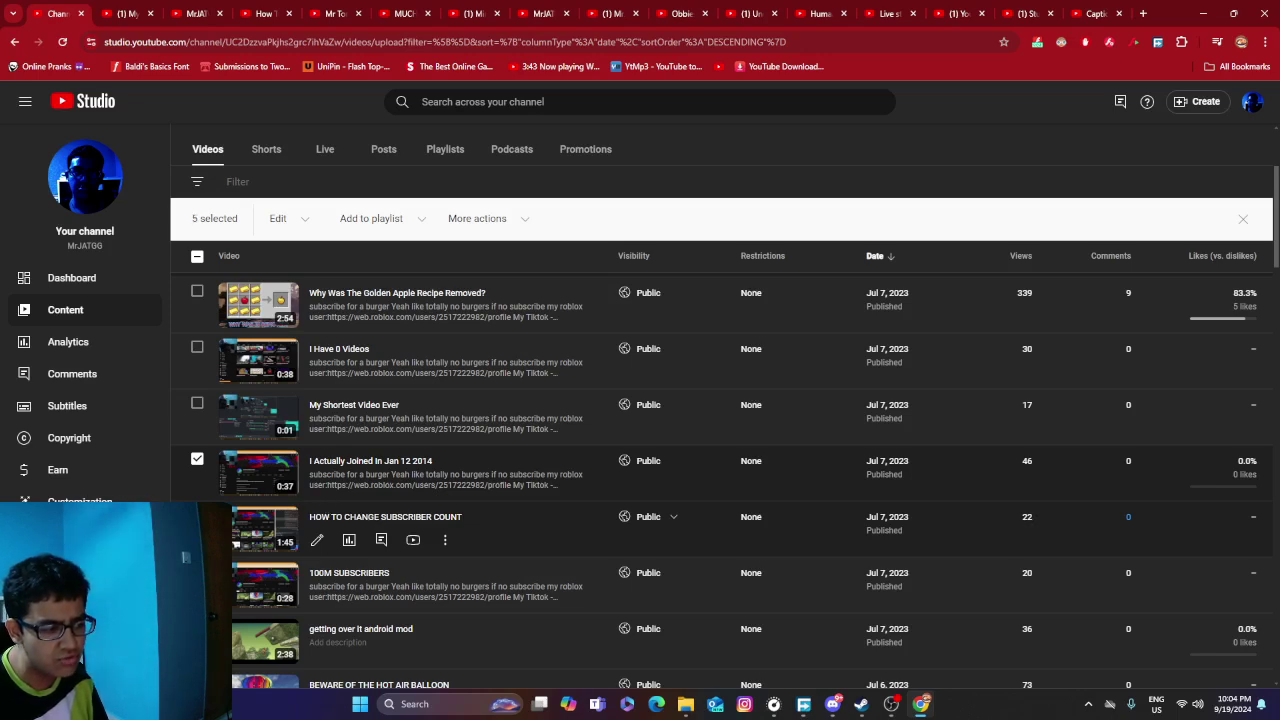
click(197, 405)
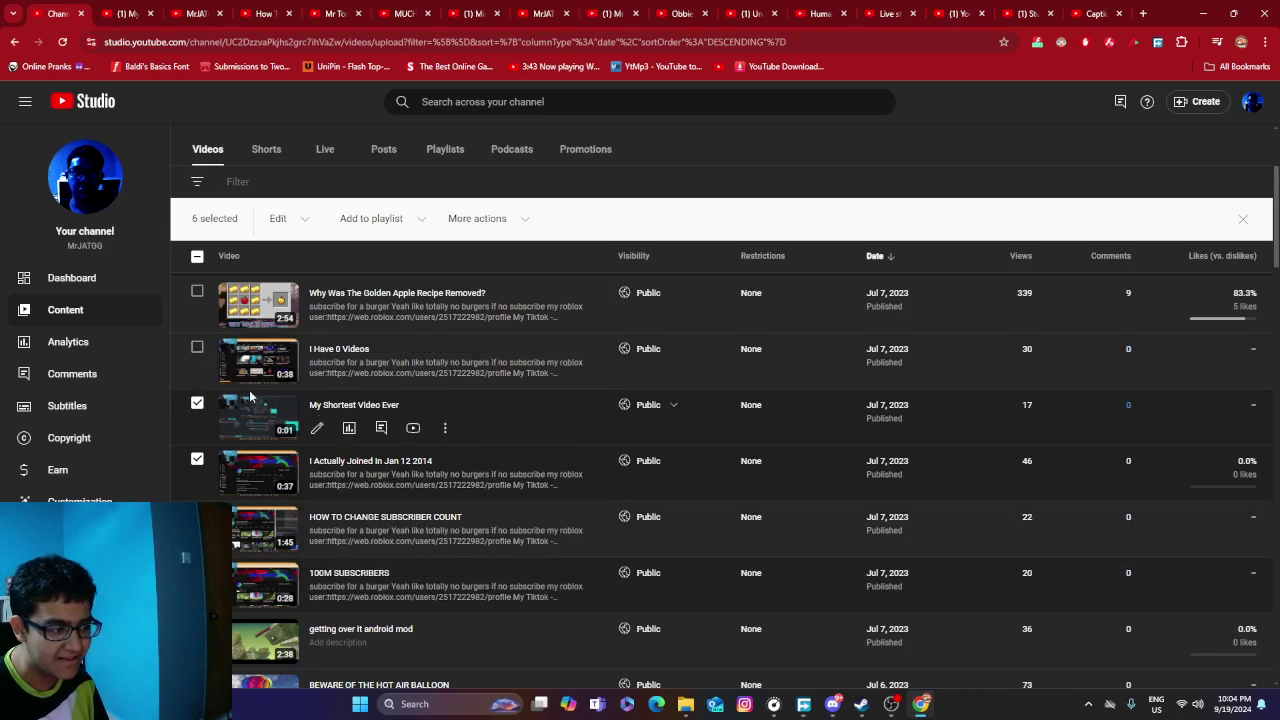
click(197, 350)
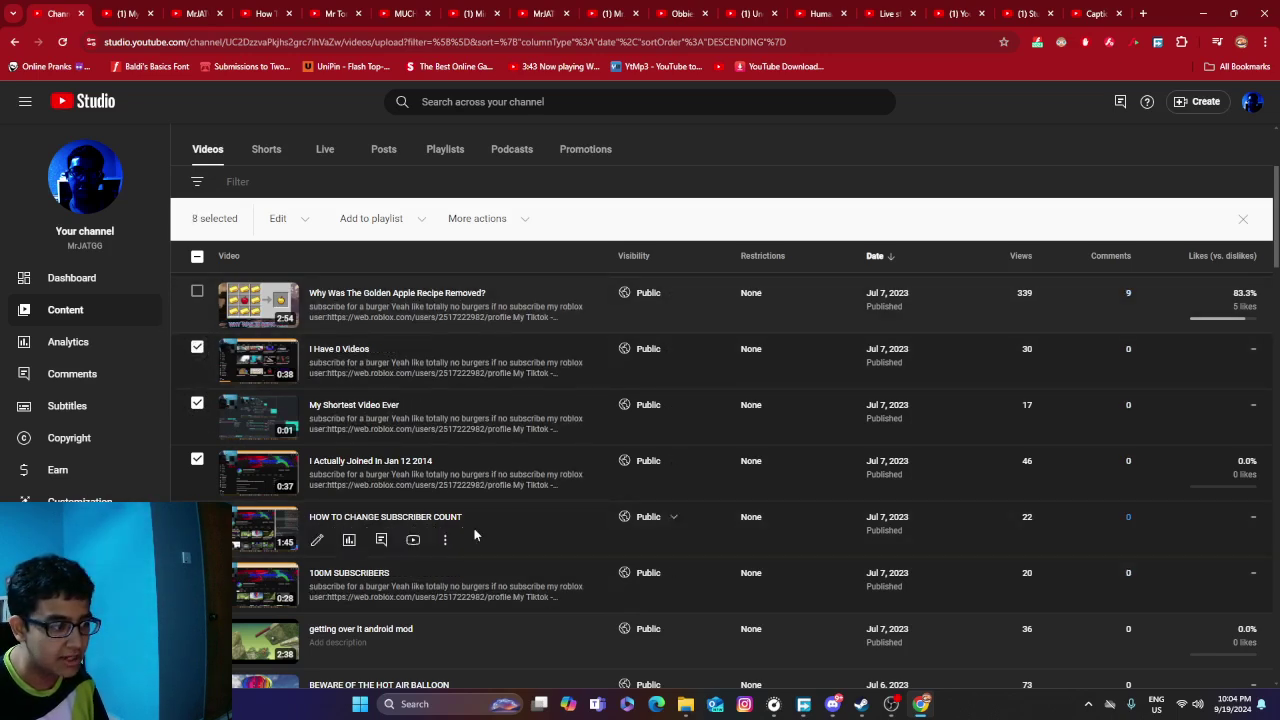
scroll(474, 528, down, 2)
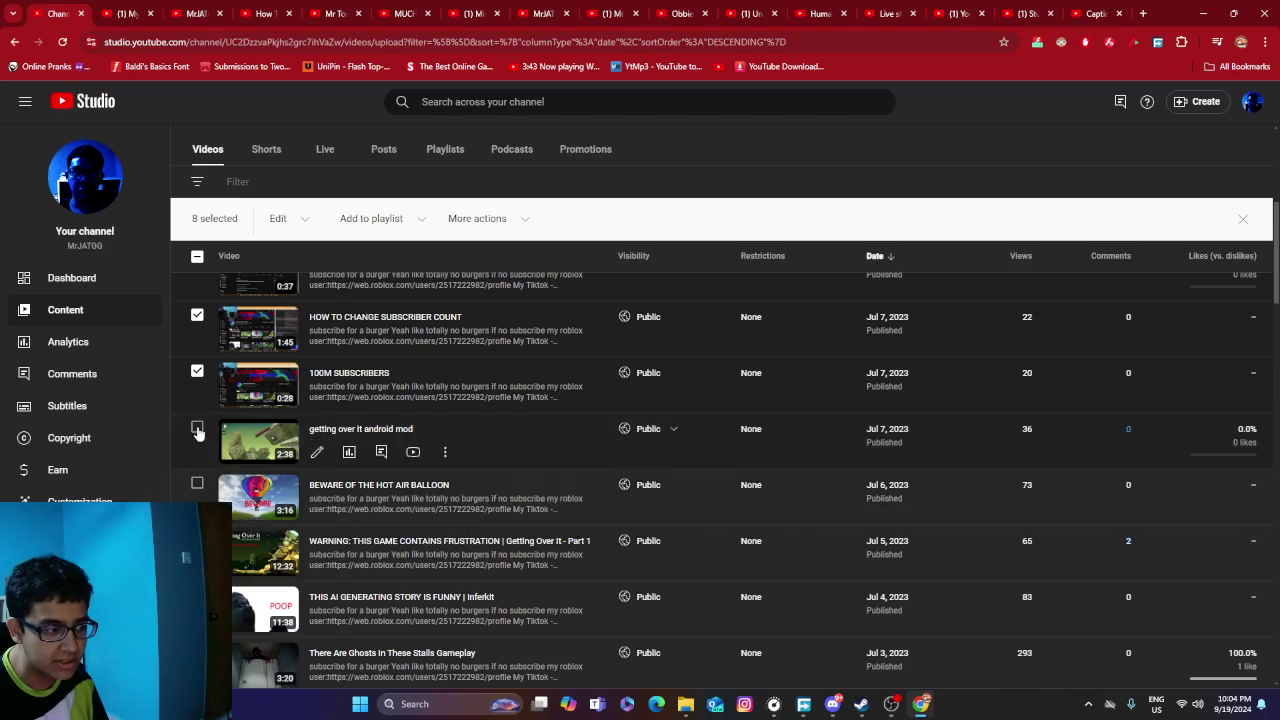
click(197, 430)
Set the visibility of the video "YUP I'M GONNA HAVE NIGHTMARES | The Fear Assessment" to Private and save it.
scroll(313, 478, down, 1)
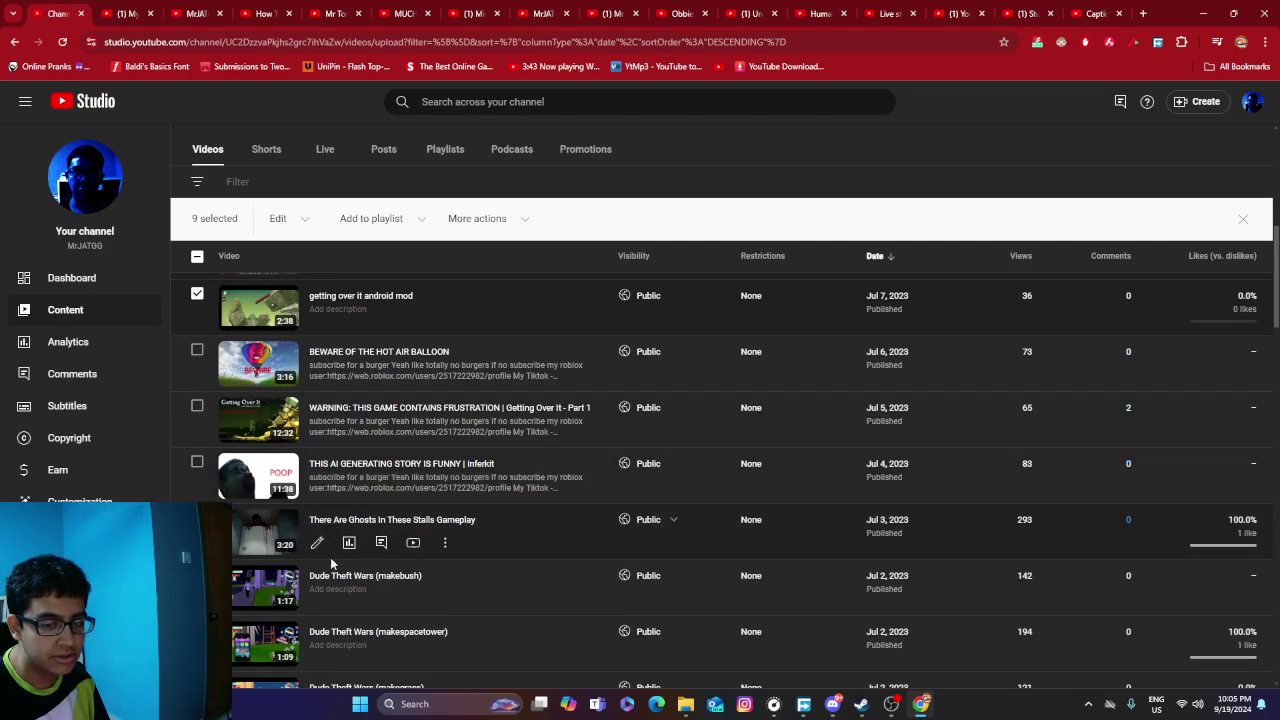
scroll(265, 555, down, 2)
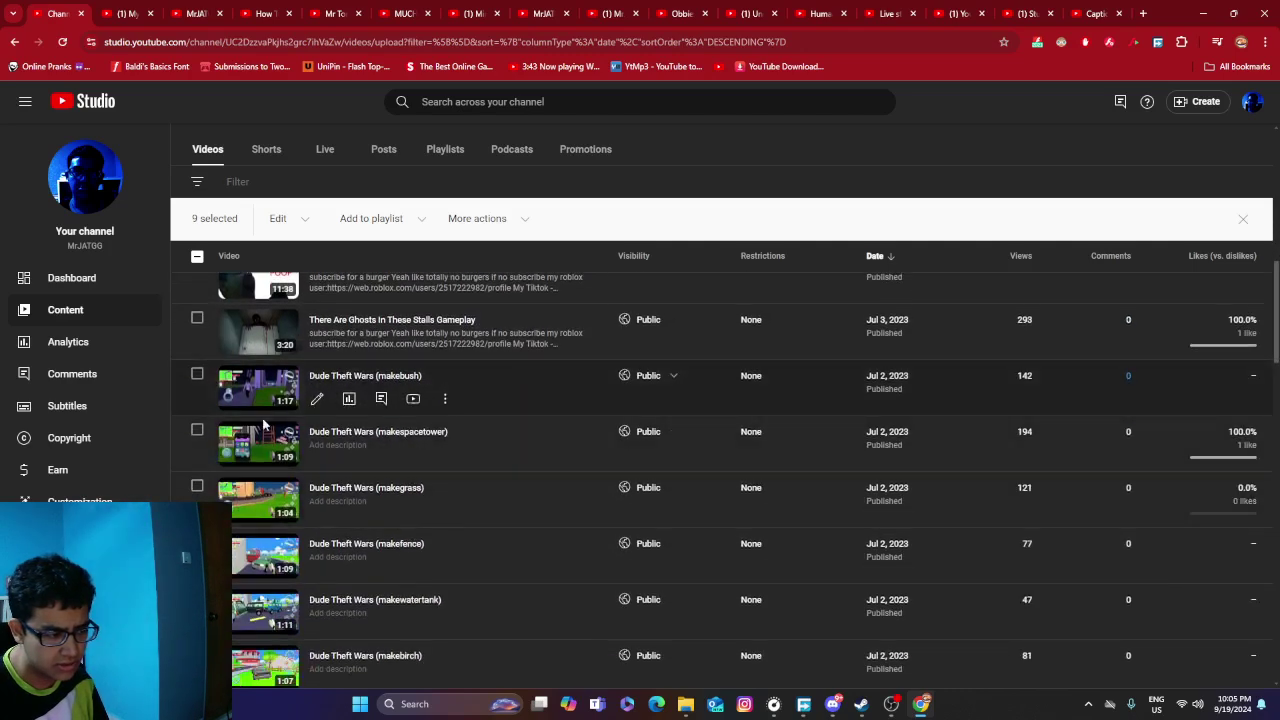
scroll(275, 430, down, 3)
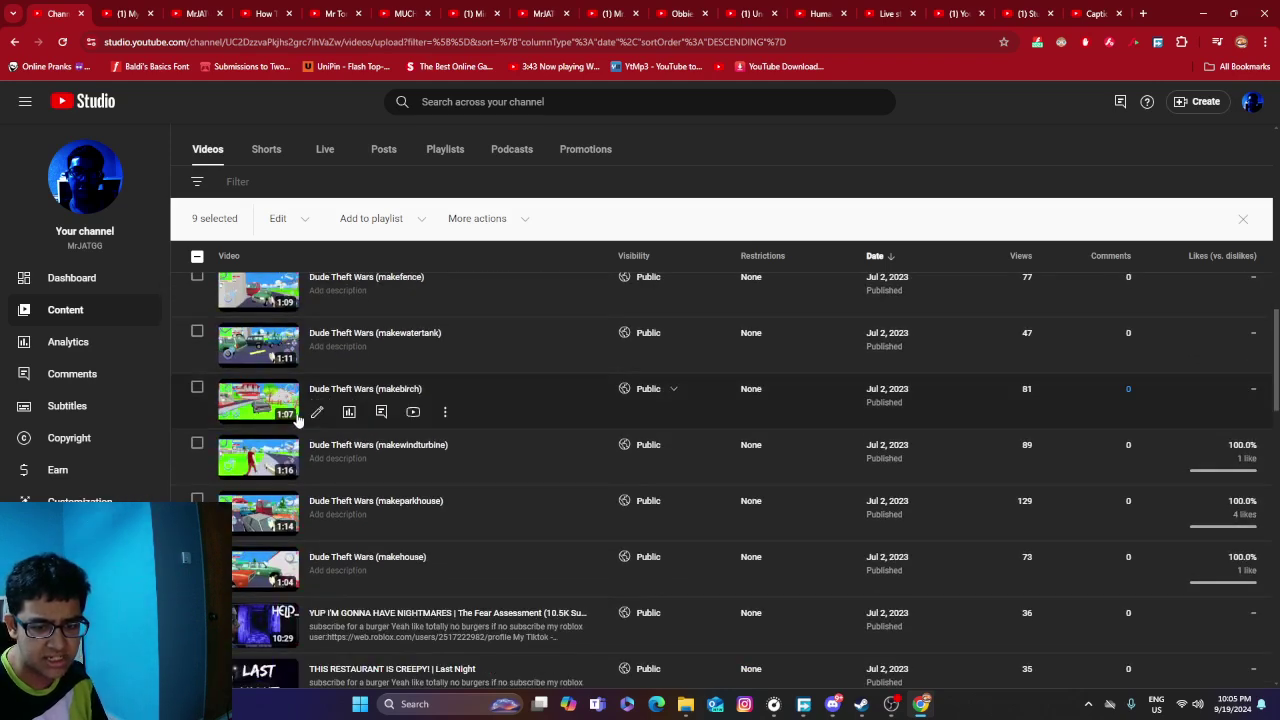
scroll(255, 472, down, 3)
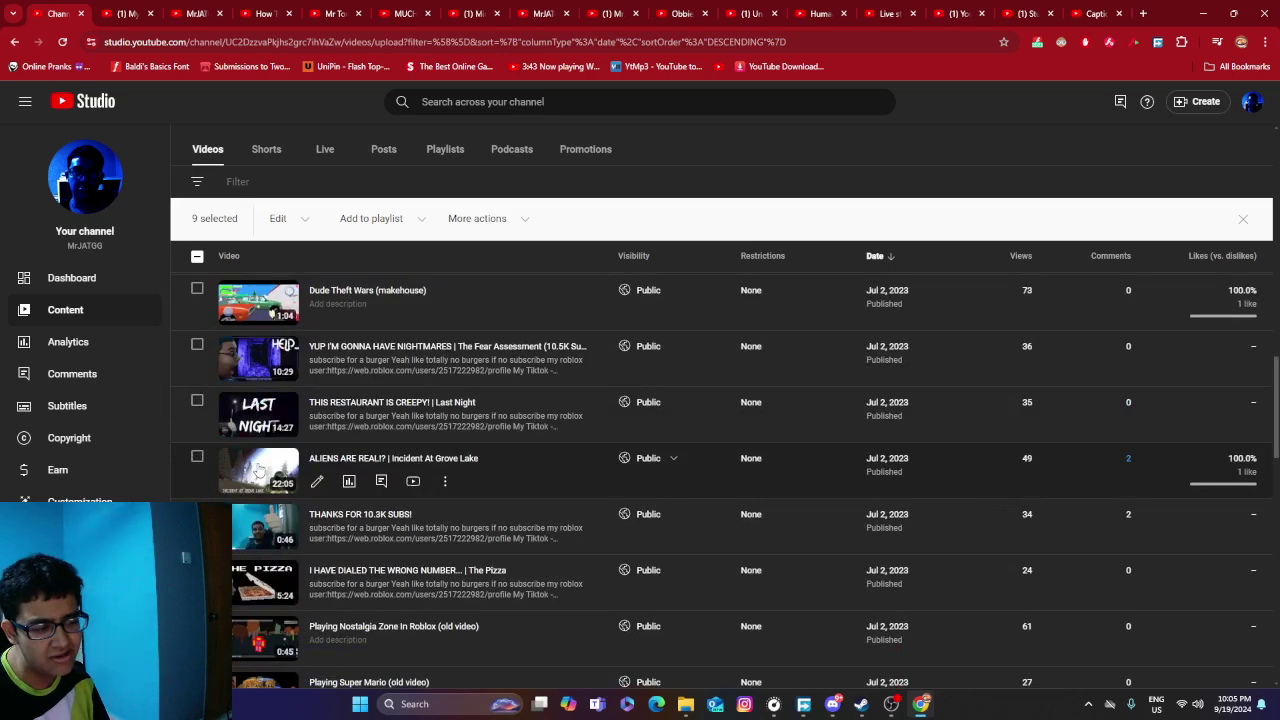
scroll(285, 461, up, 2)
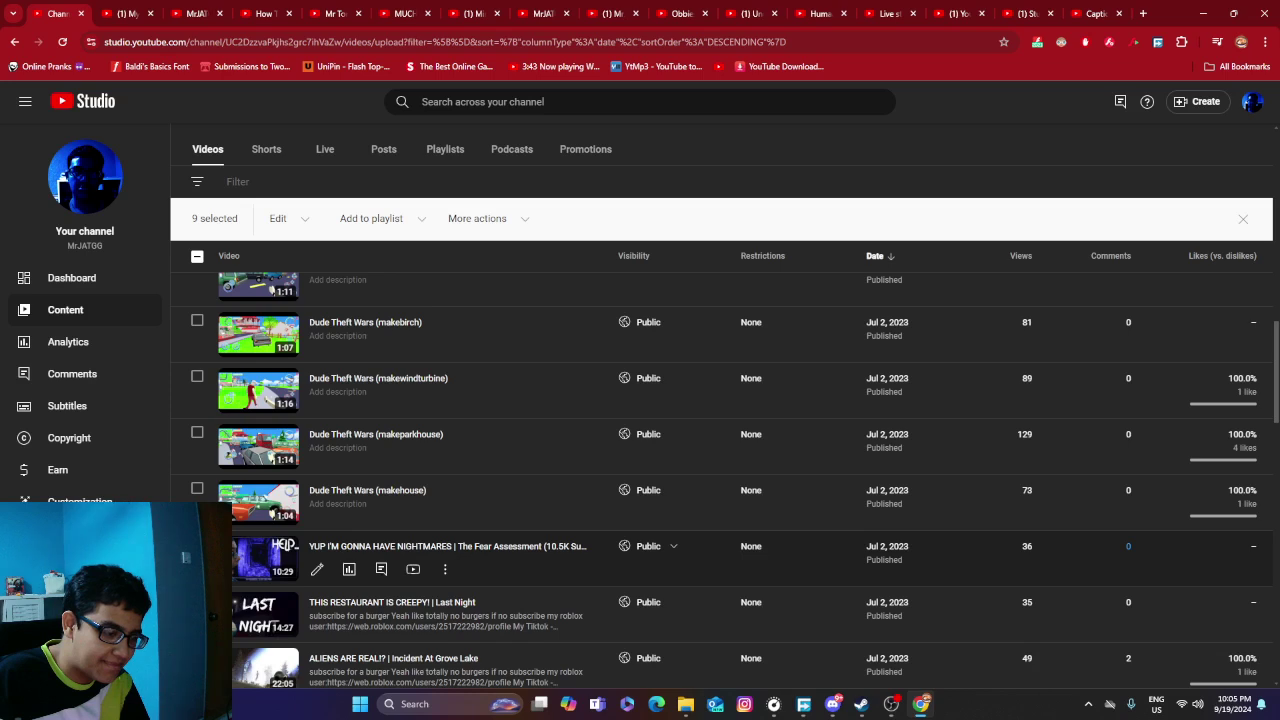
click(670, 554)
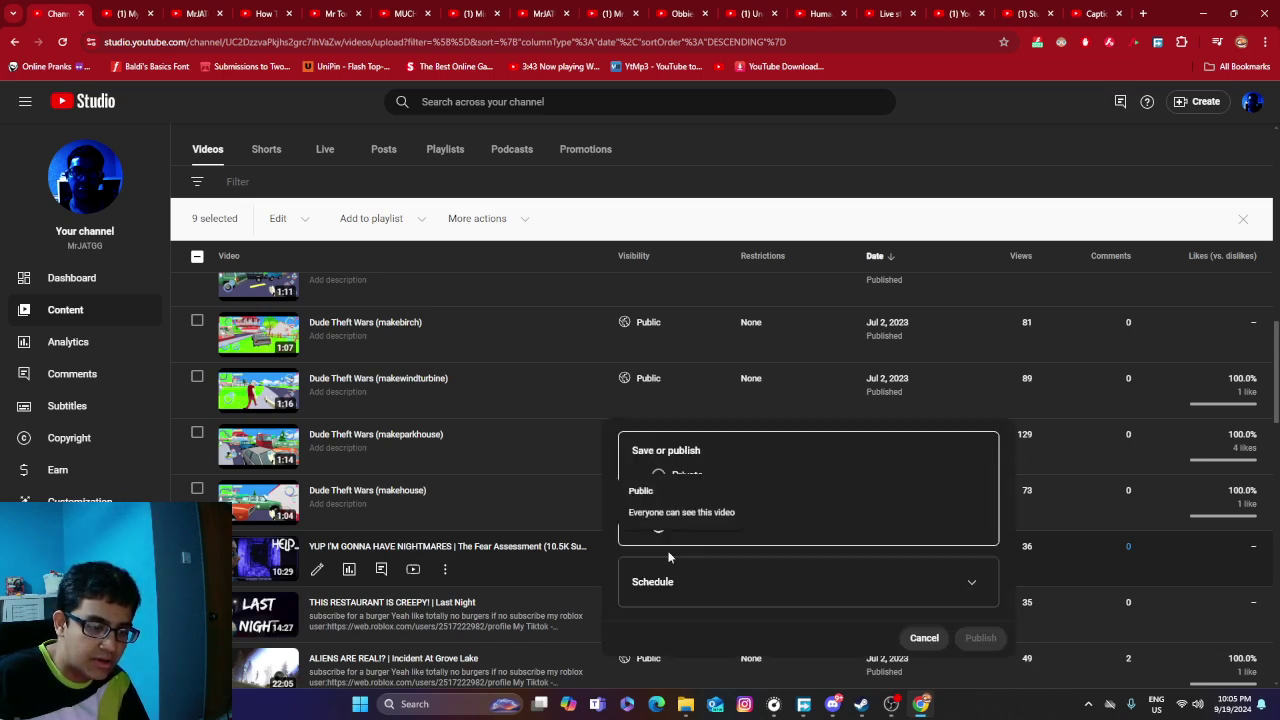
click(685, 476)
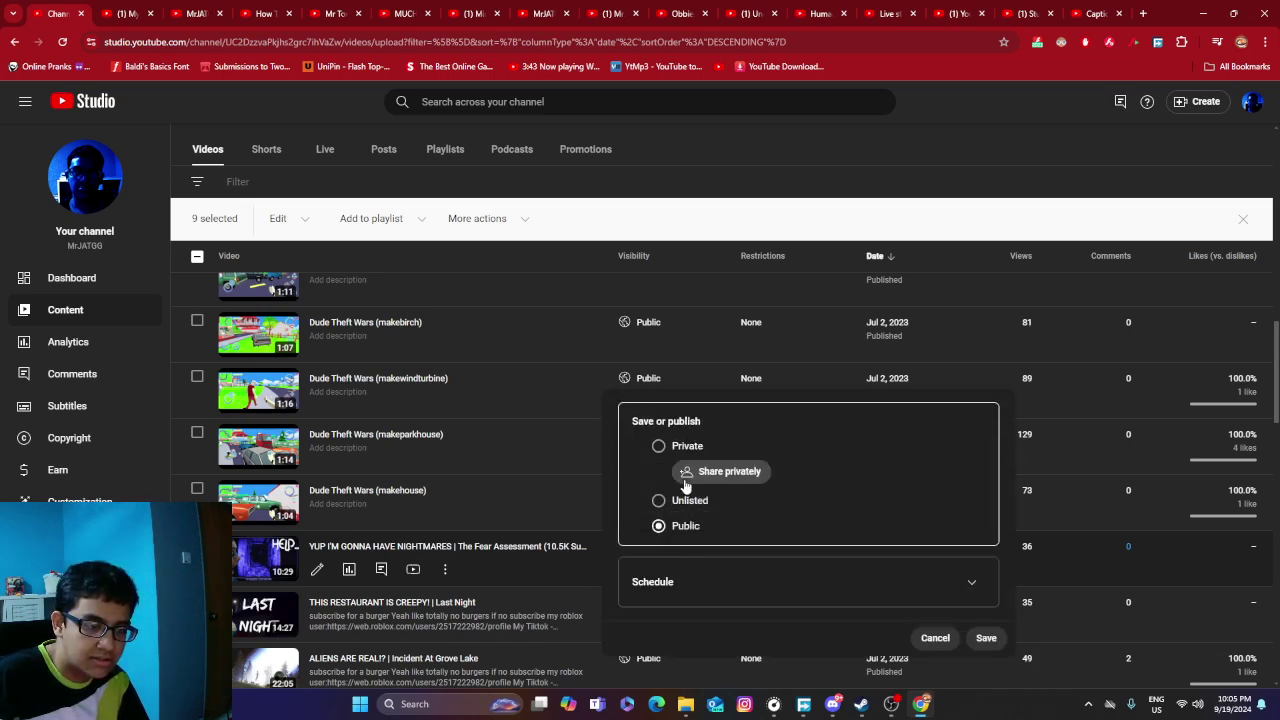
click(986, 640)
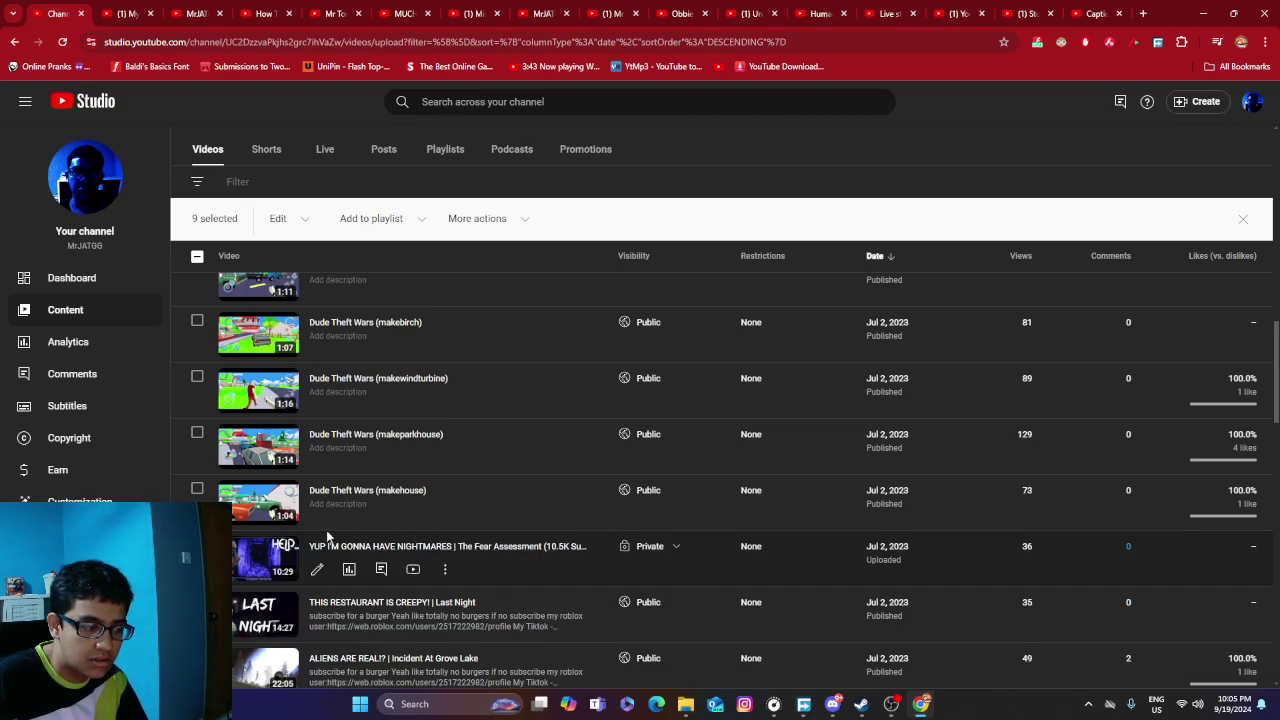
Add the five old videos from "Playing Nostalgia Zone In Roblox (old video)" down through "Playing GTA Free Fire (old video)" to the selection.
scroll(517, 543, up, 10)
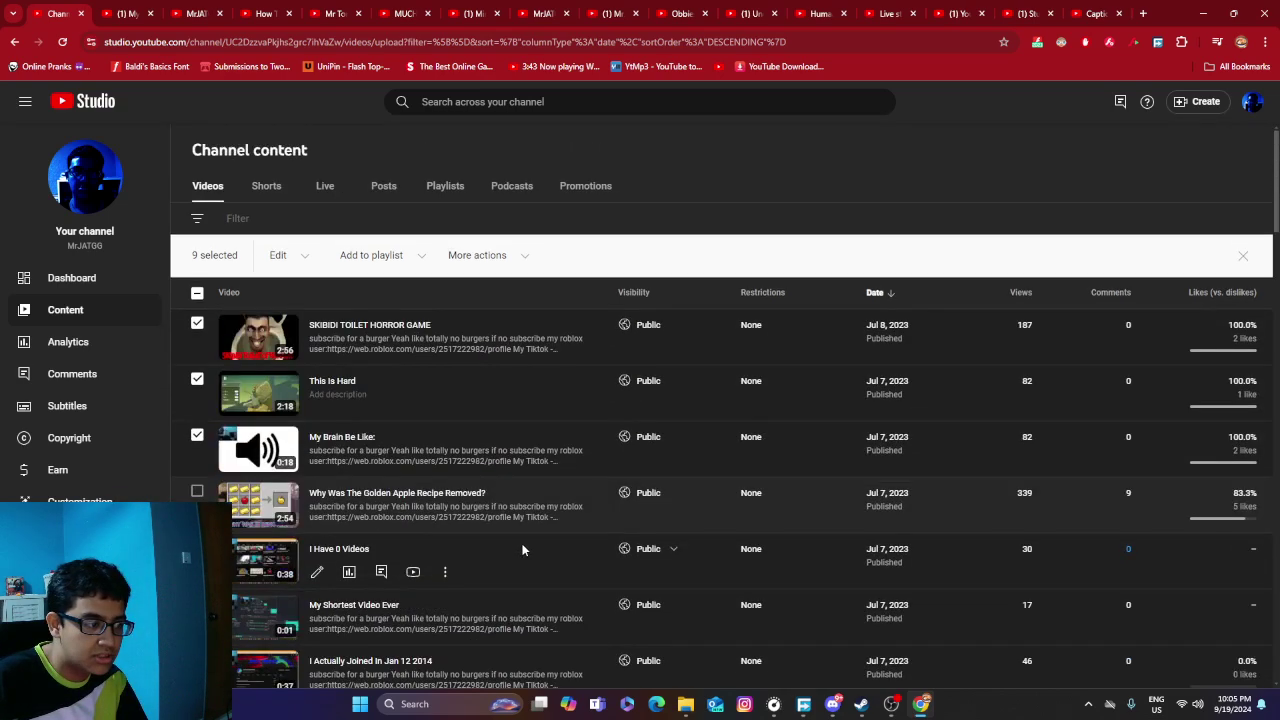
scroll(522, 549, down, 10)
scroll(517, 534, up, 5)
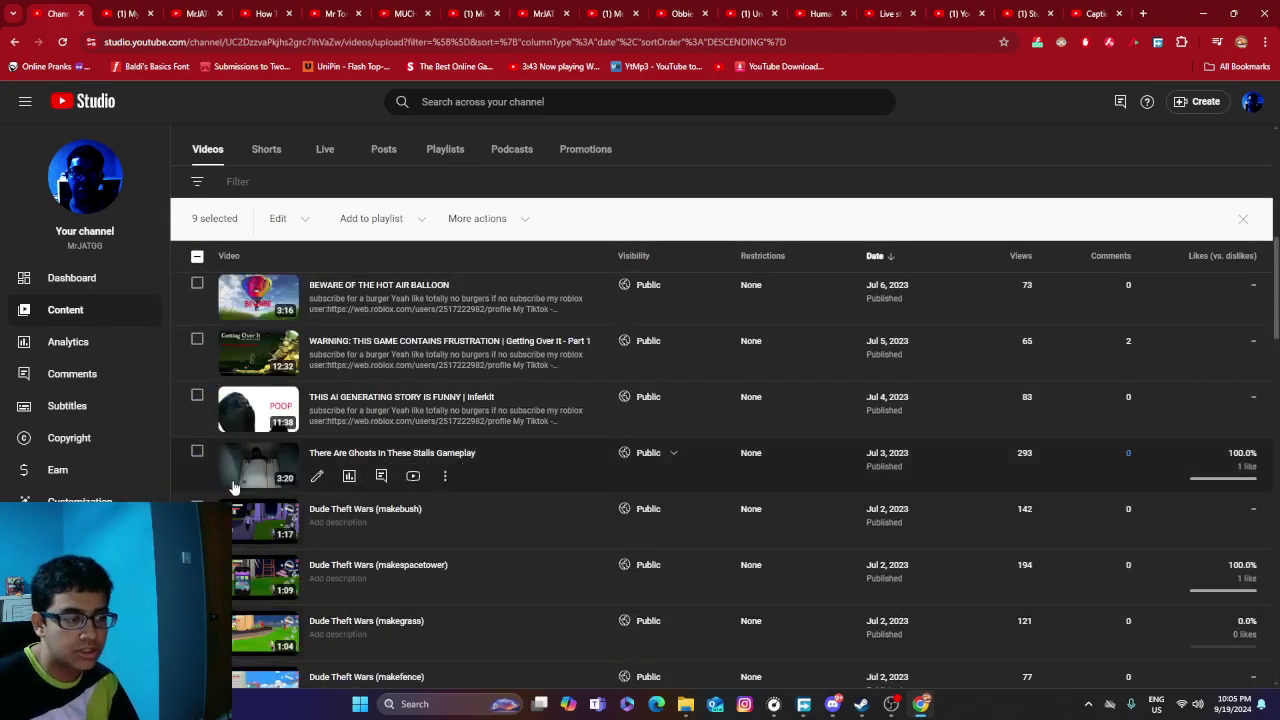
scroll(514, 514, down, 3)
scroll(471, 534, up, 2)
scroll(471, 534, down, 6)
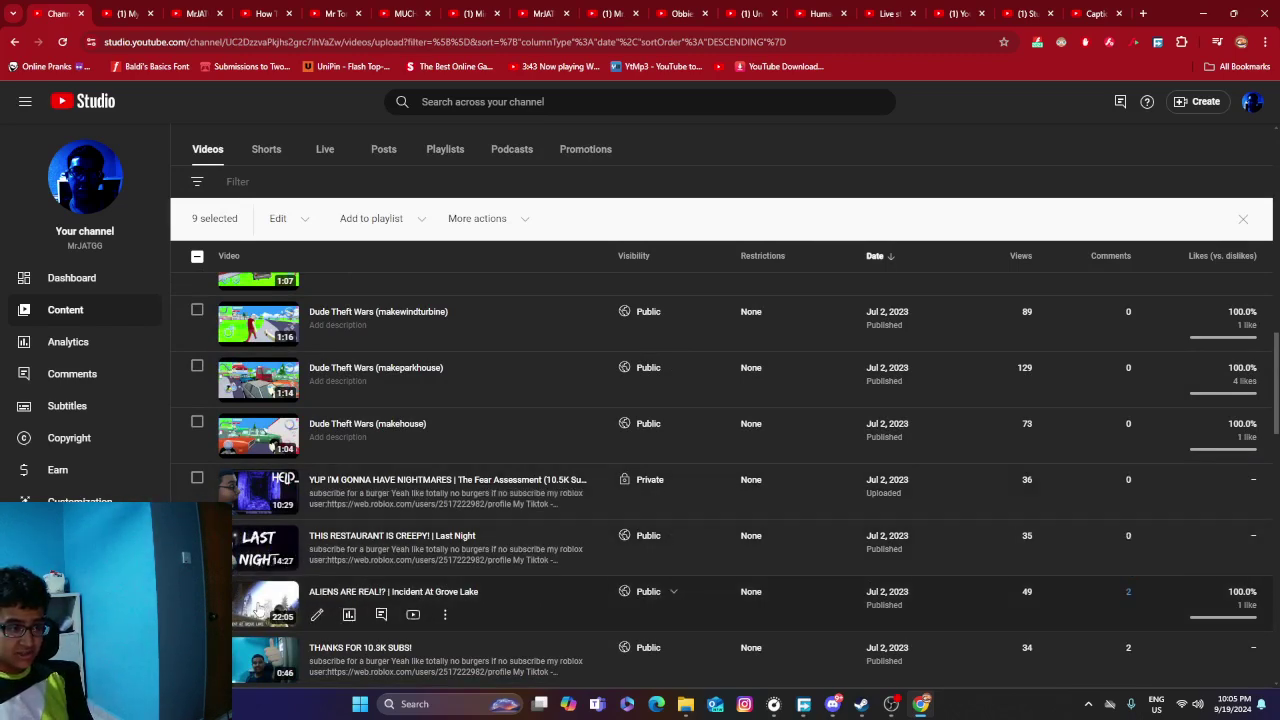
scroll(296, 455, down, 2)
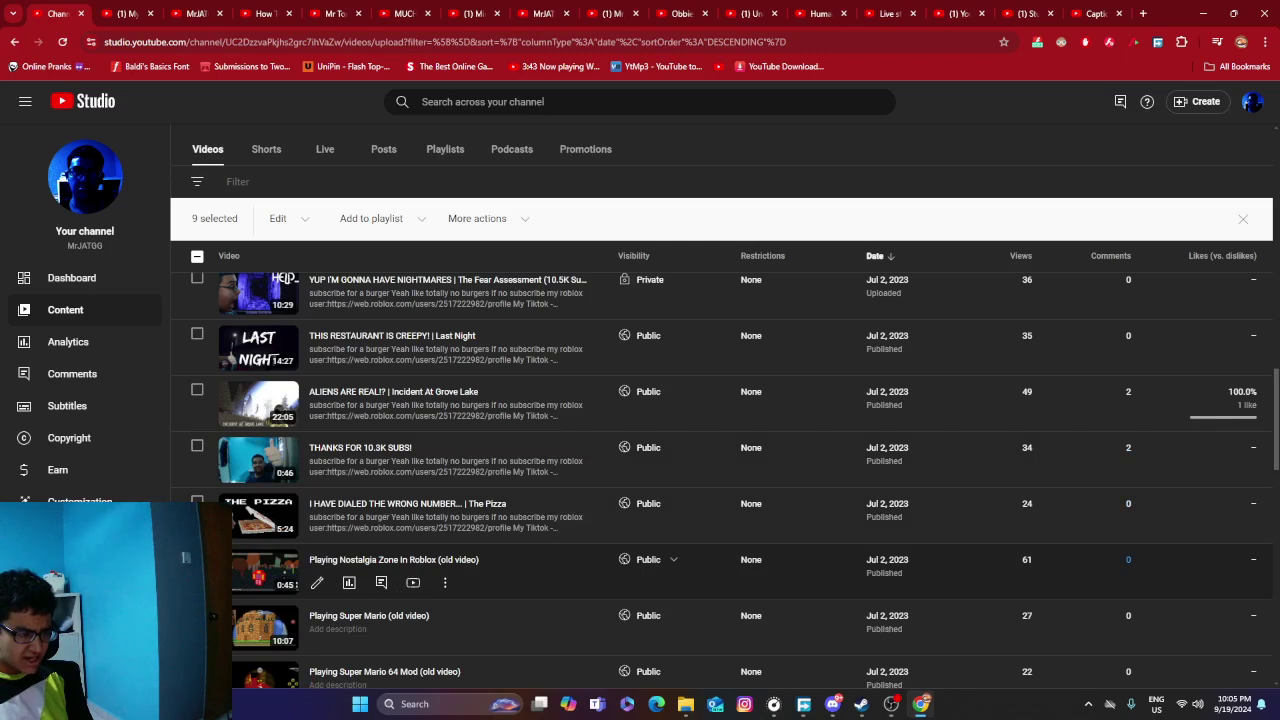
click(197, 557)
scroll(450, 560, down, 1)
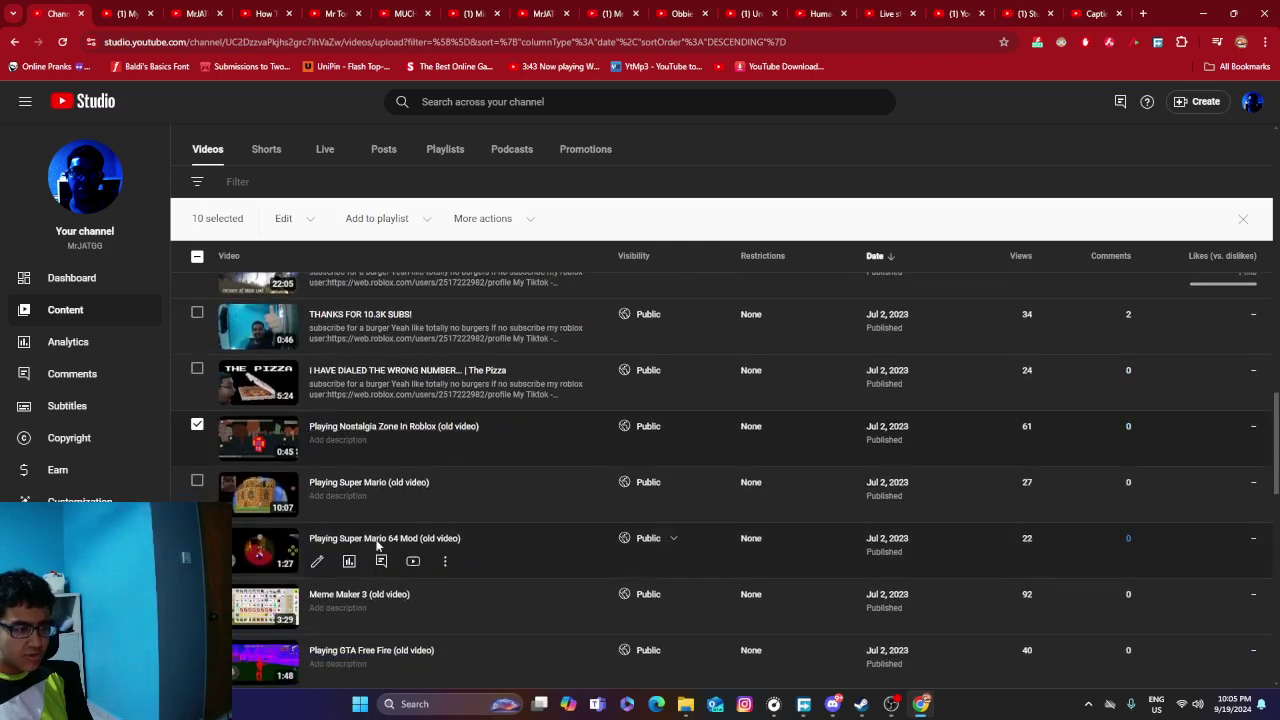
click(197, 482)
scroll(197, 478, down, 1)
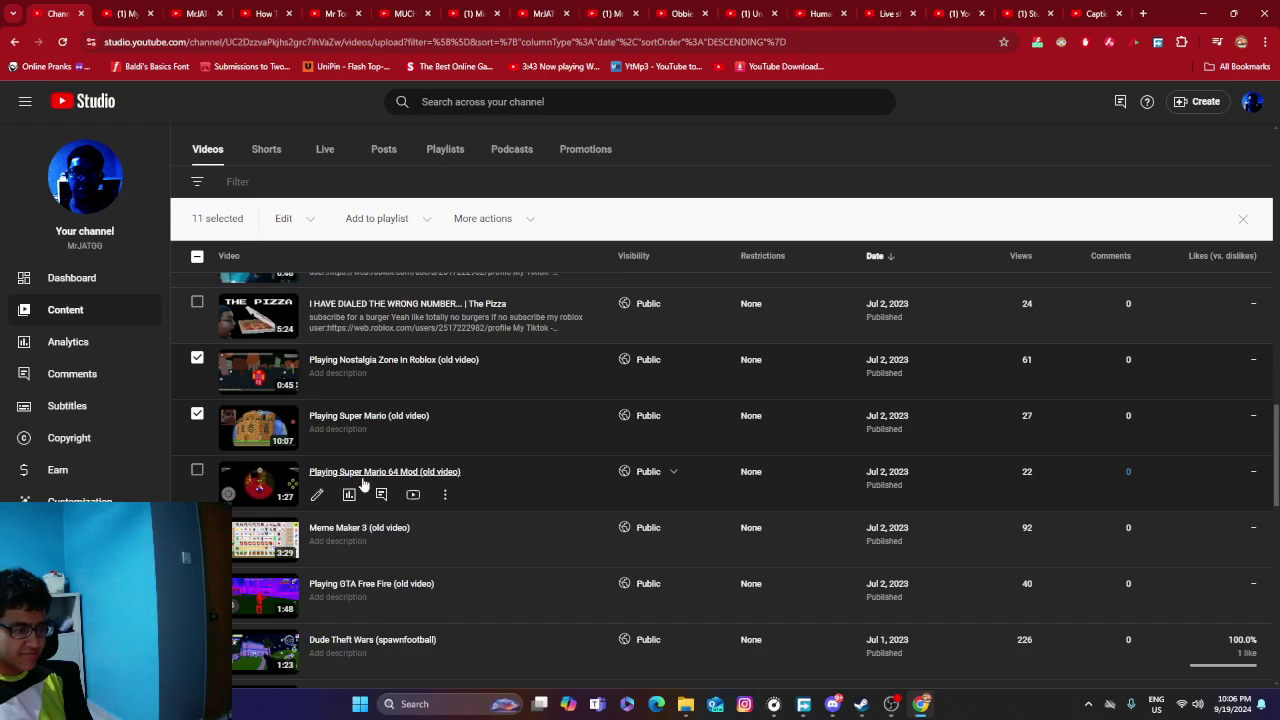
click(198, 479)
scroll(196, 472, down, 1)
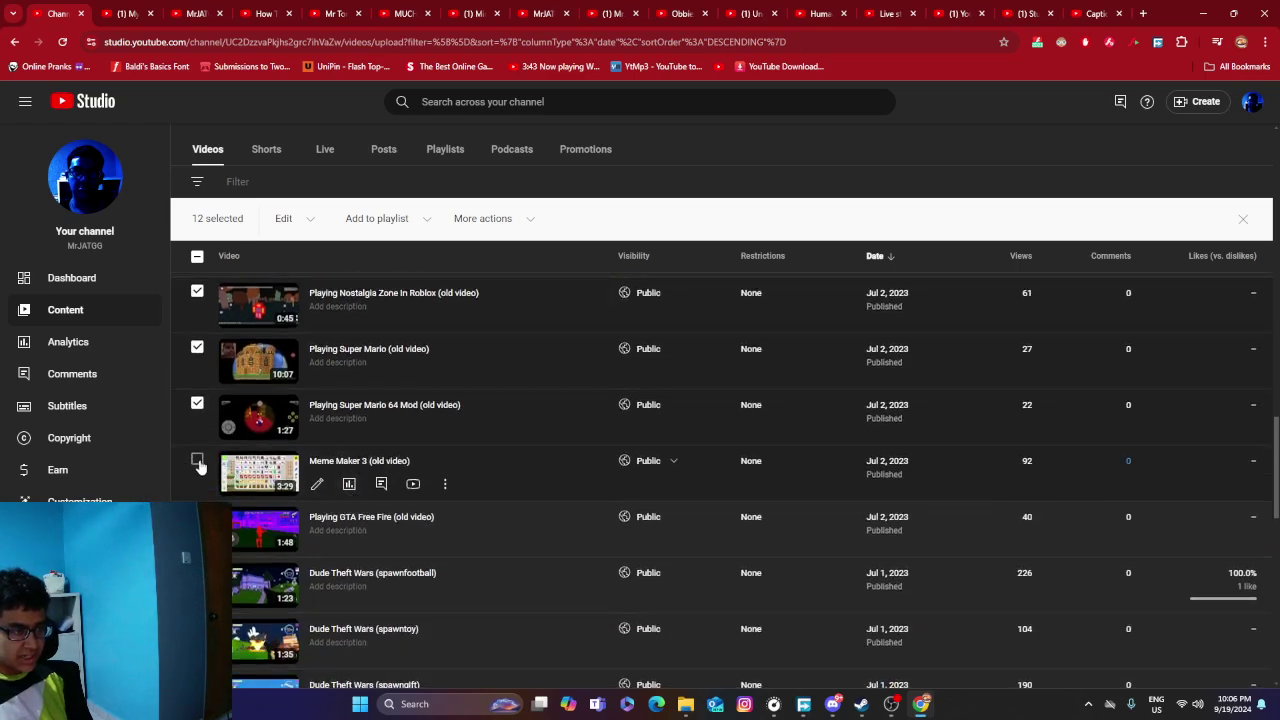
click(197, 462)
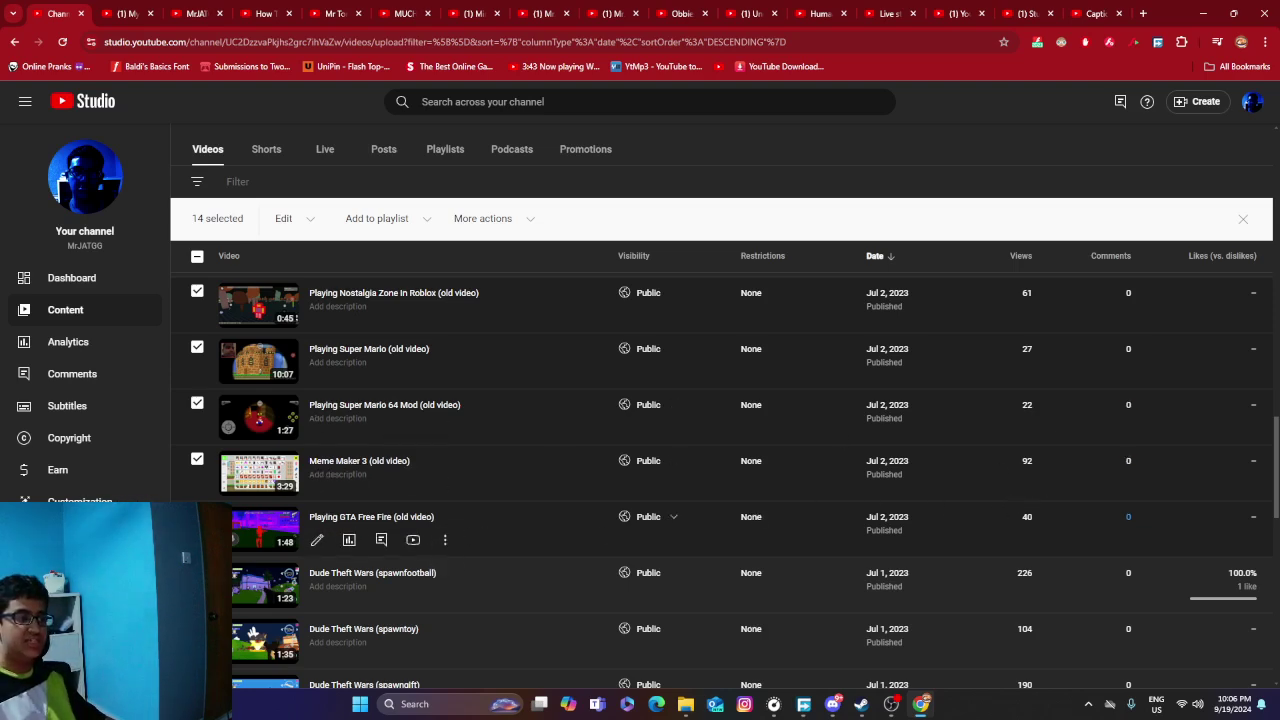
Permanently delete the 14 selected videos, acknowledging that the deletion can't be undone.
scroll(257, 381, down, 5)
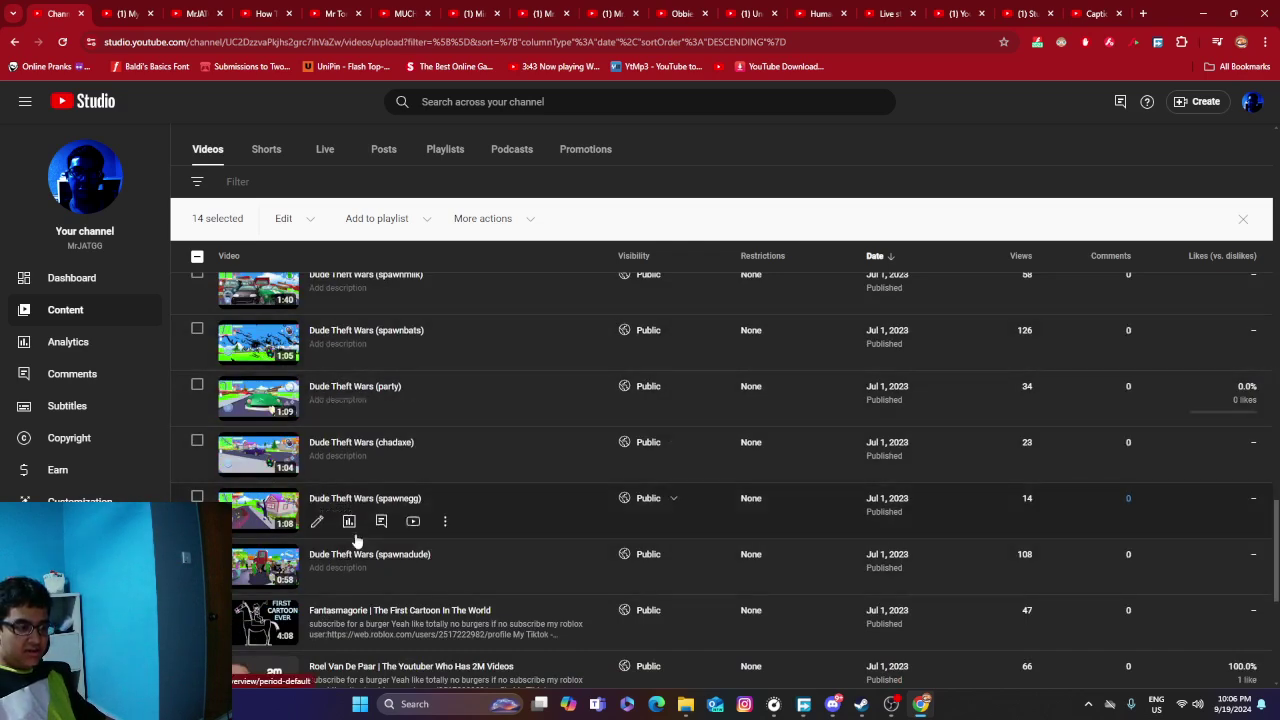
scroll(361, 527, down, 4)
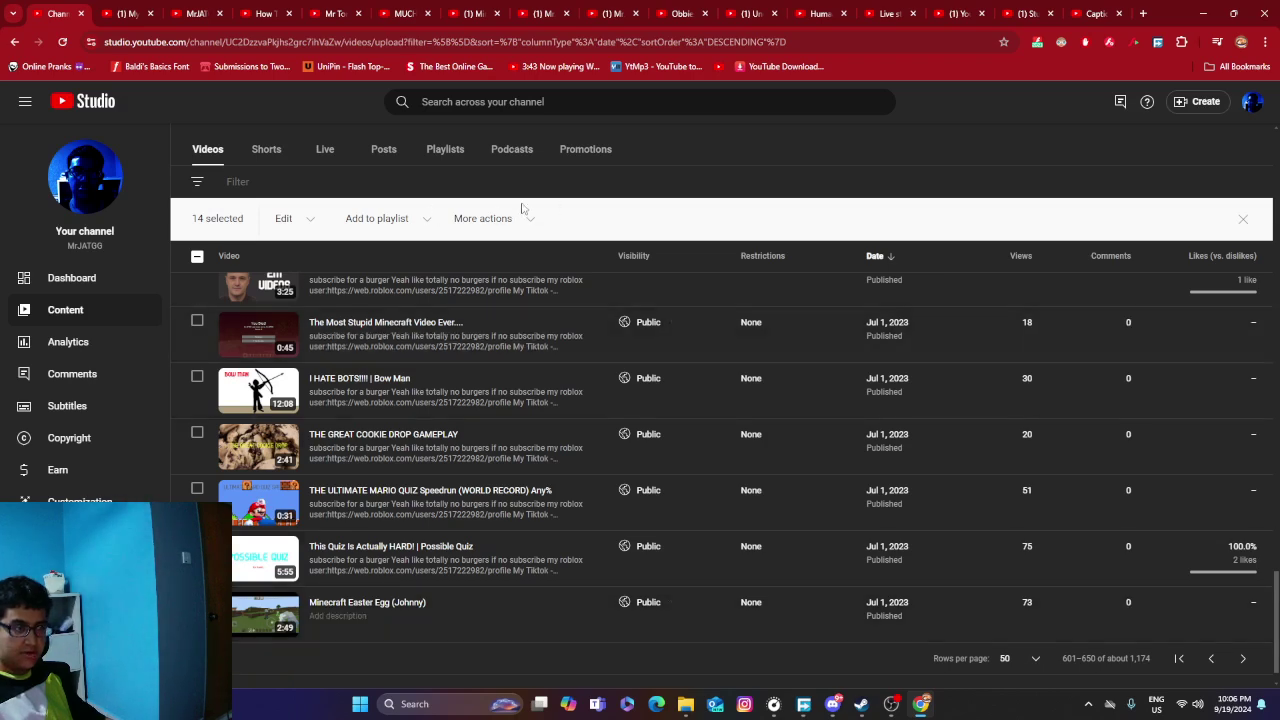
click(483, 218)
click(500, 241)
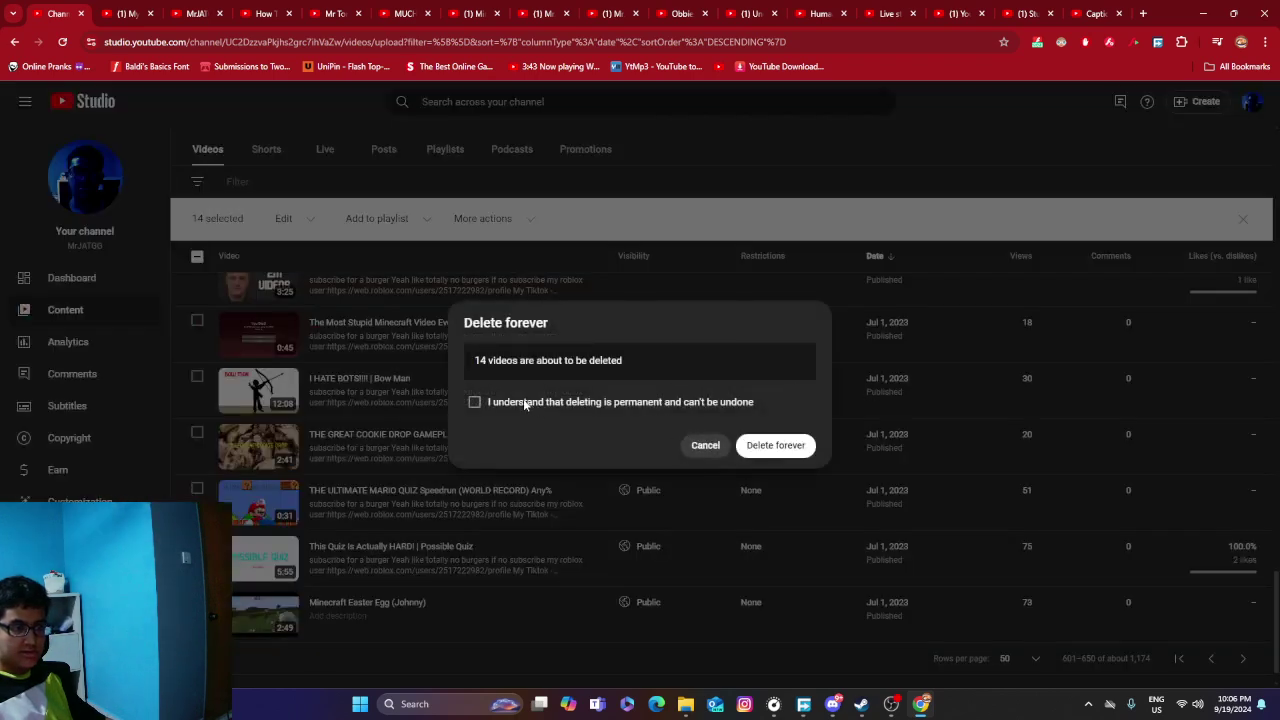
click(797, 455)
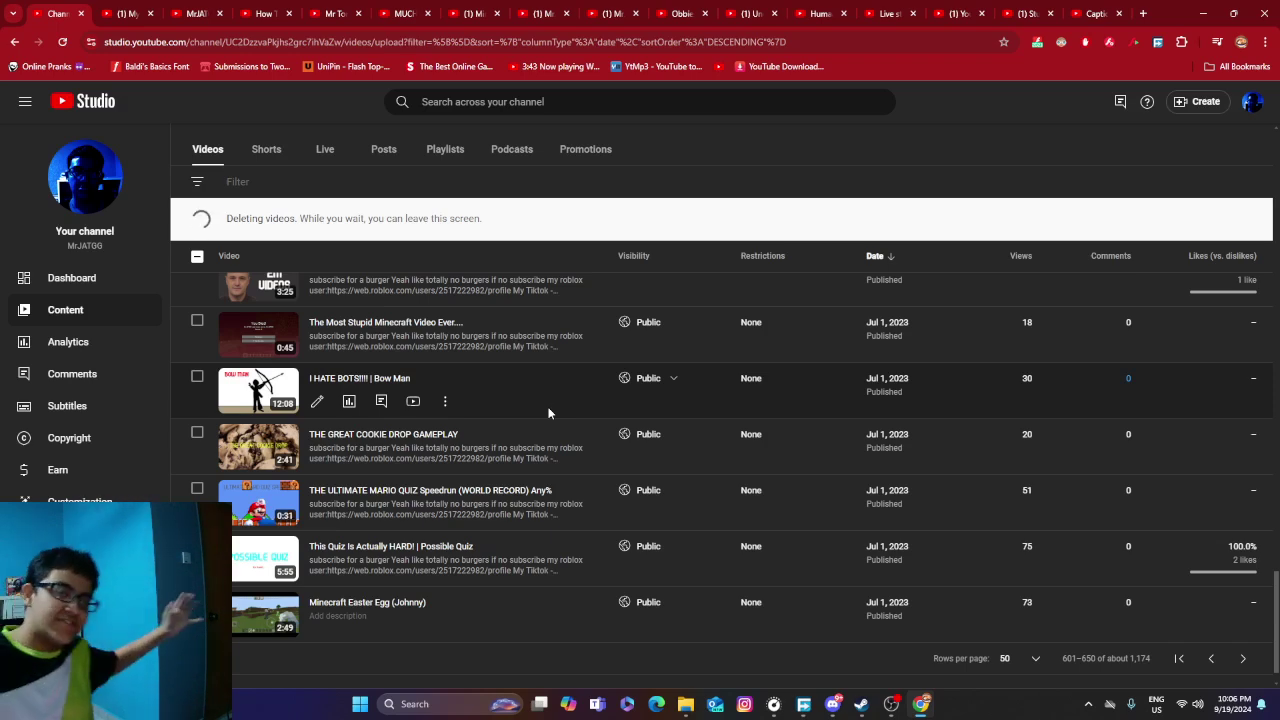
Look over the remaining videos on this page and go to the next page of the video list.
scroll(430, 397, up, 10)
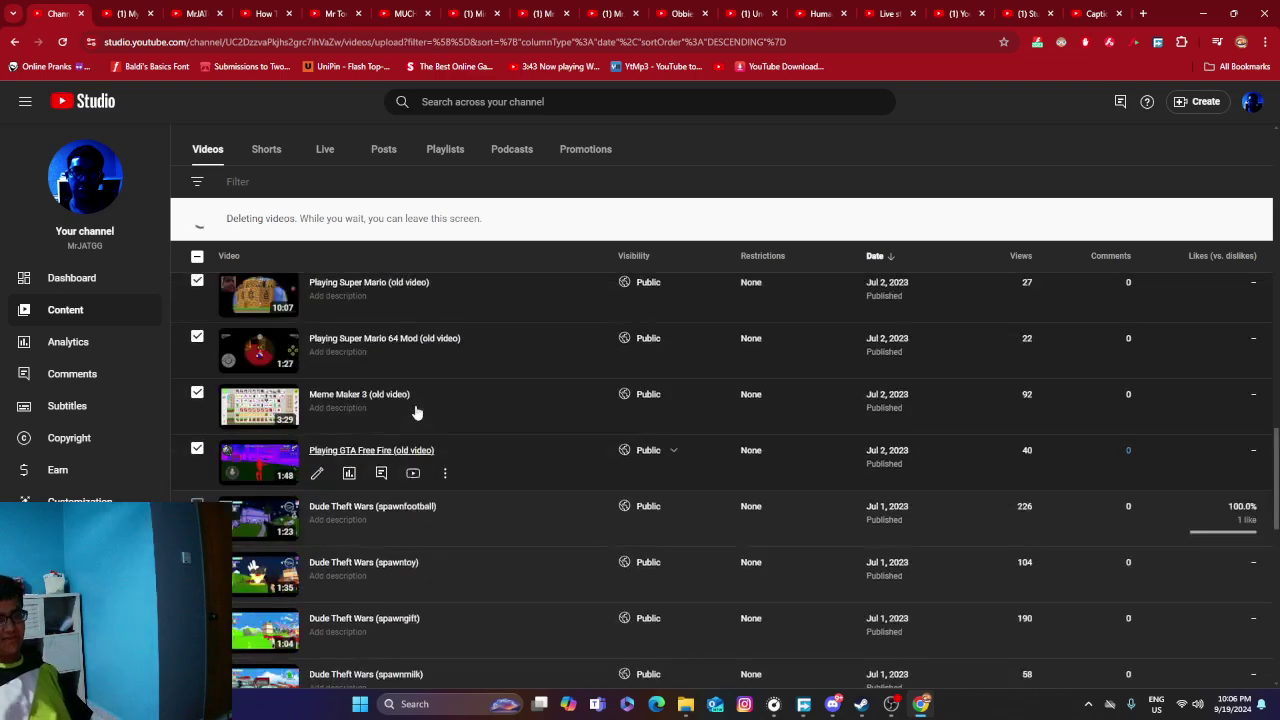
scroll(432, 365, down, 3)
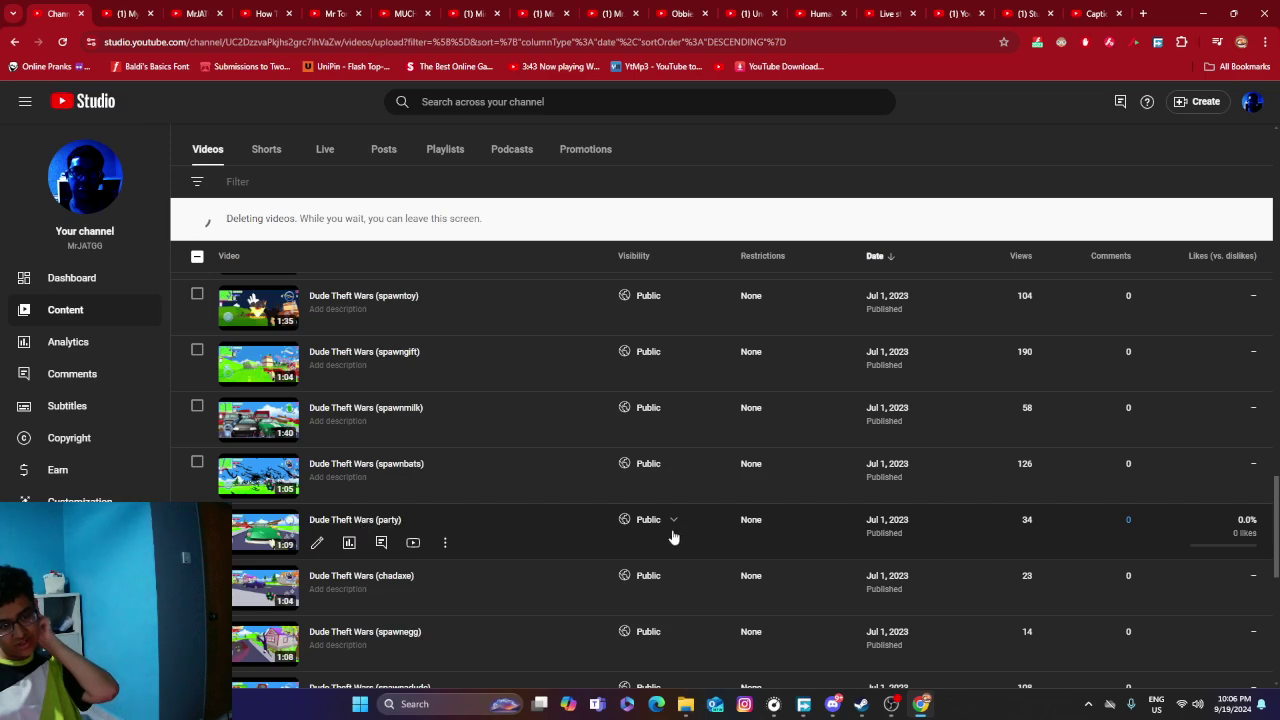
mouse_move(1248, 537)
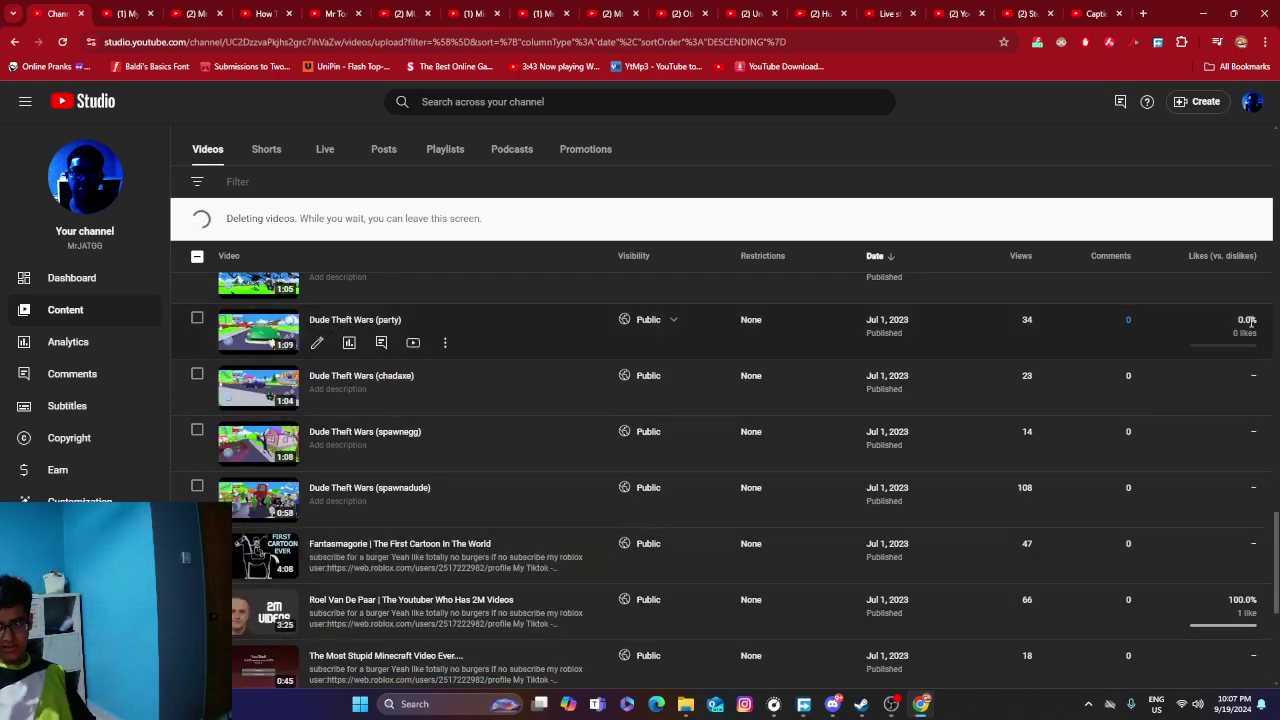
mouse_move(1250, 321)
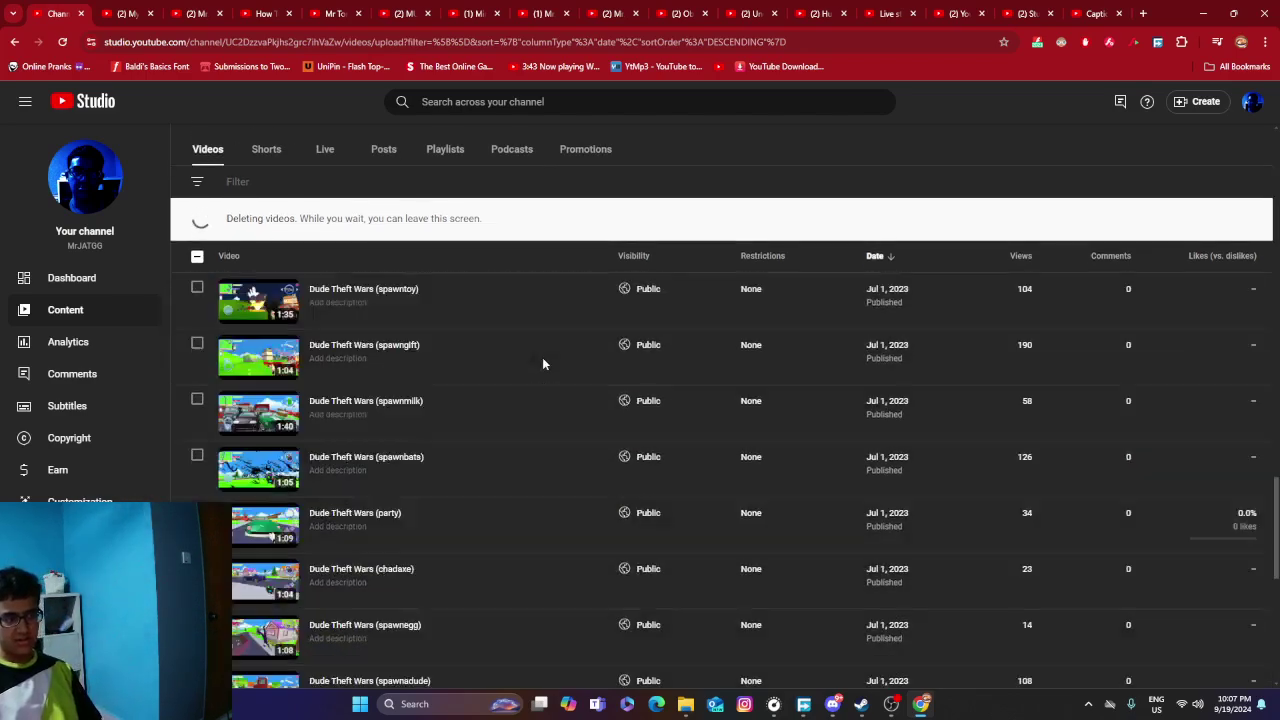
scroll(542, 357, down, 15)
click(1243, 615)
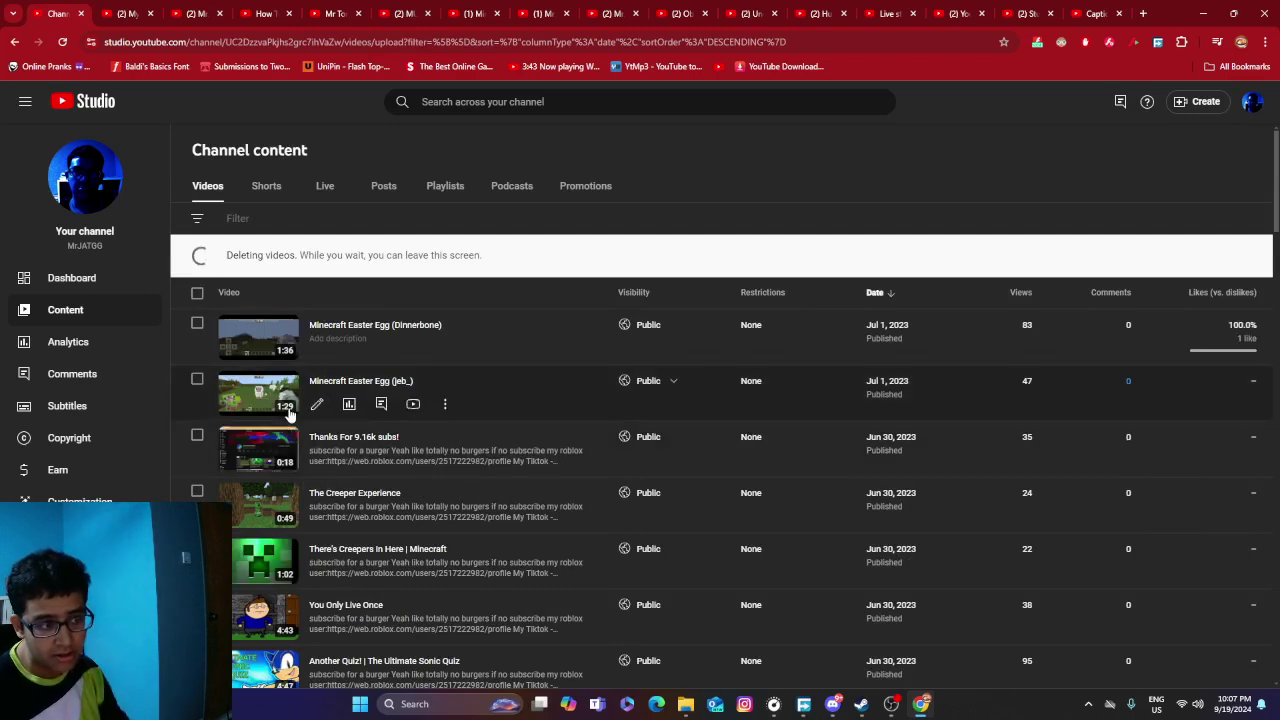
Open "Thanks For 9.16k subs!" on YouTube and look over its full description and comments.
click(252, 463)
click(700, 325)
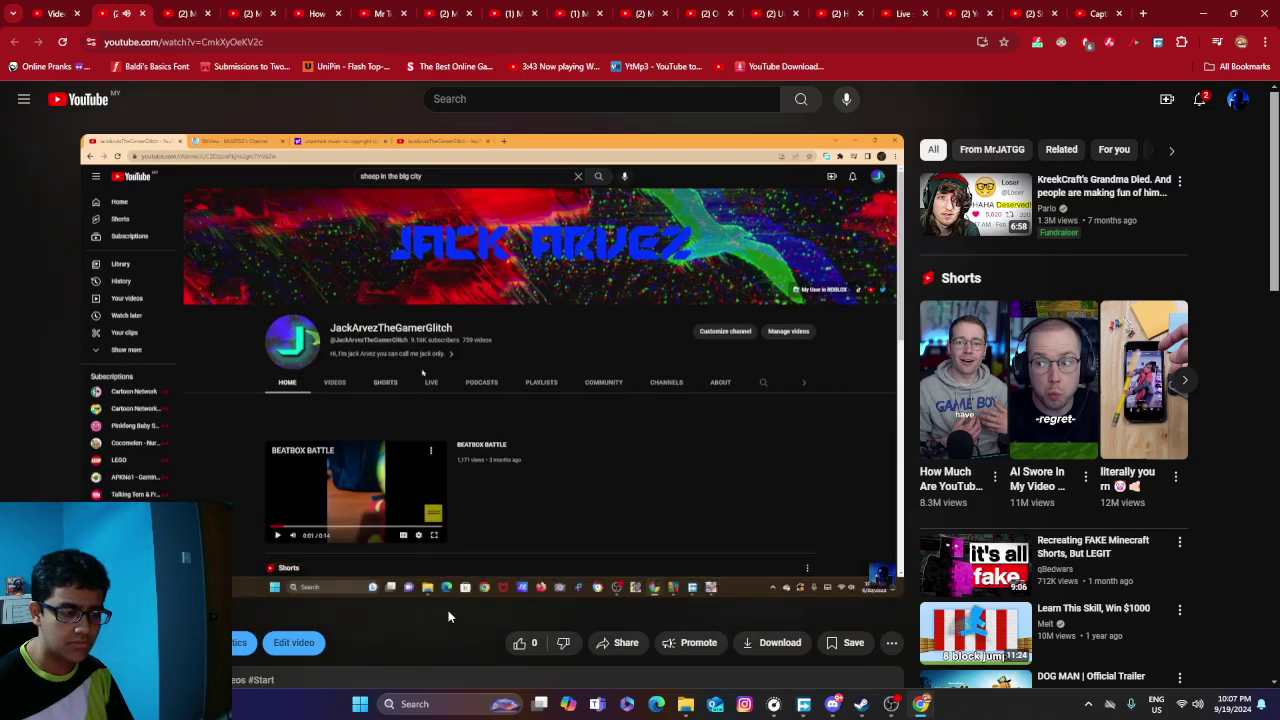
scroll(460, 600, down, 3)
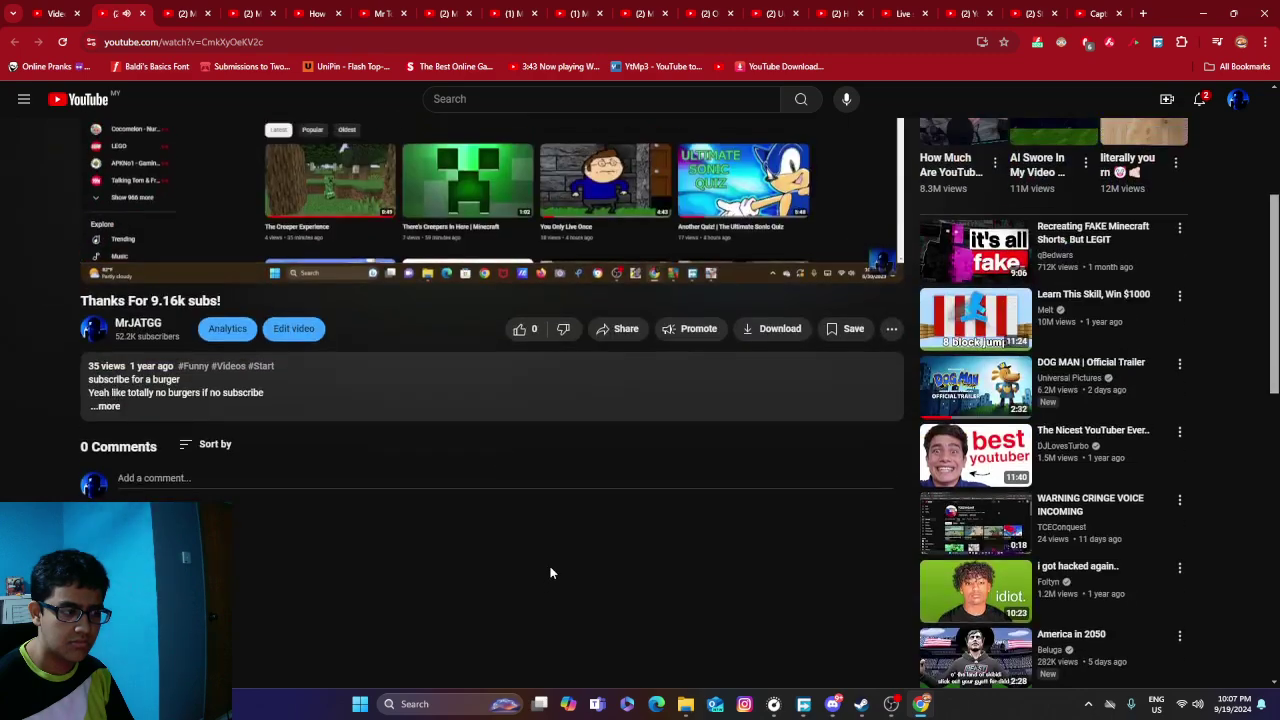
scroll(452, 511, up, 1)
click(452, 511)
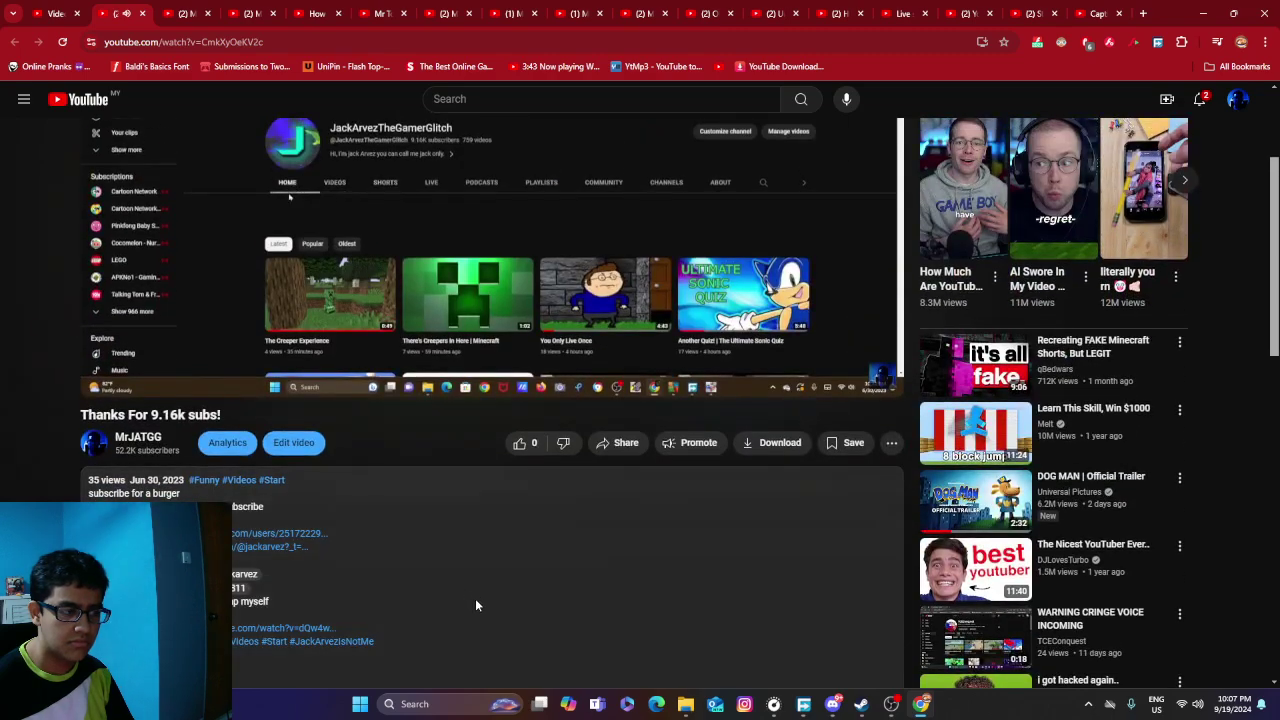
scroll(475, 598, up, 2)
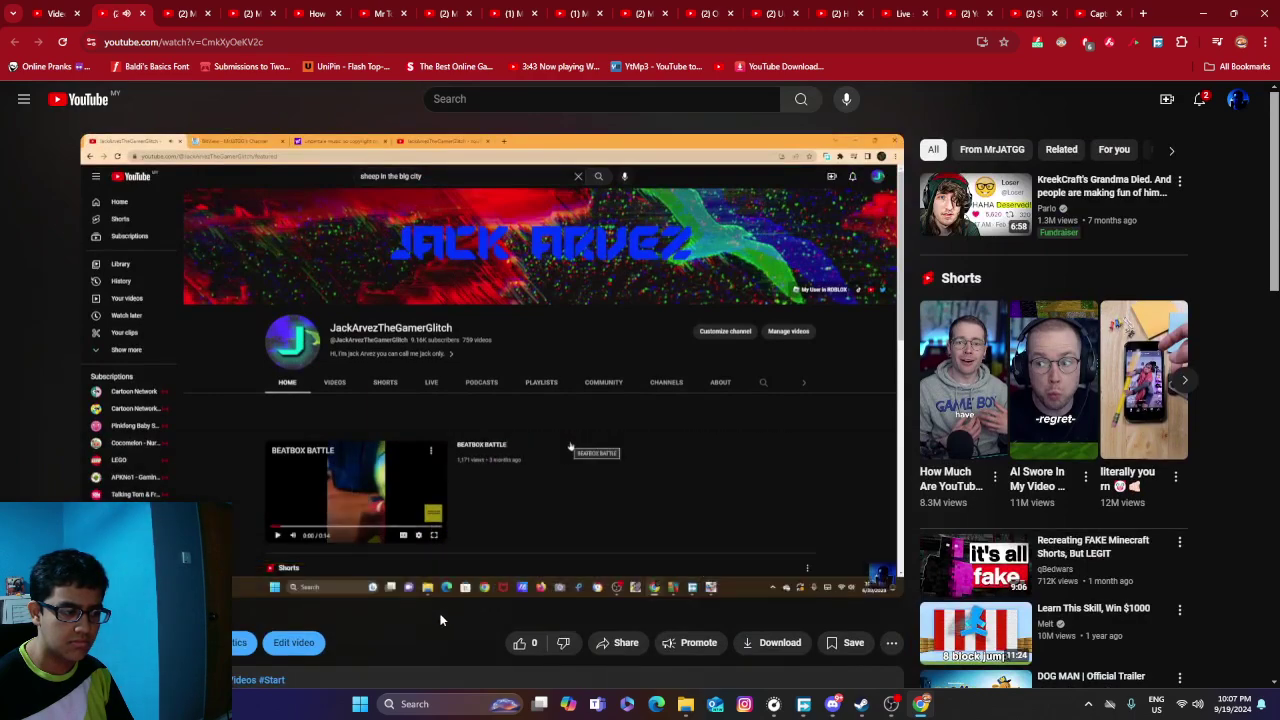
scroll(440, 620, down, 2)
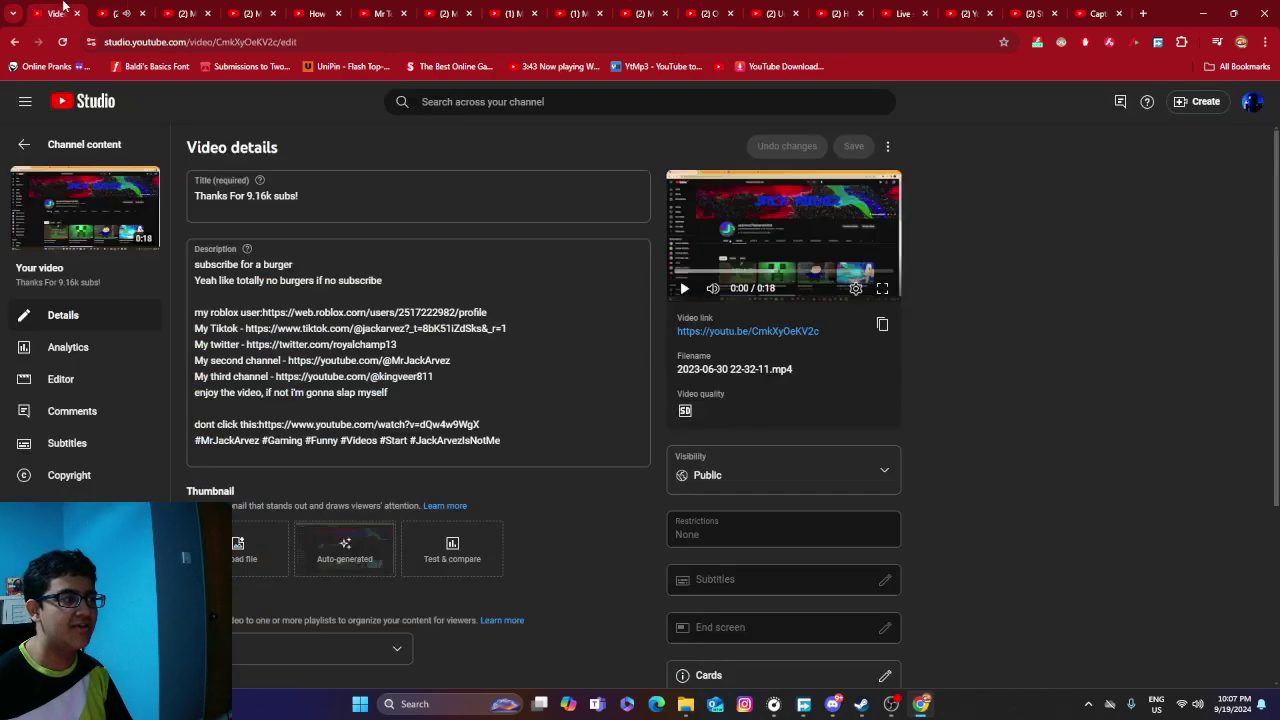
Return to the channel content in YouTube Studio and move on to the page of videos starting at June 29, 2023.
click(293, 442)
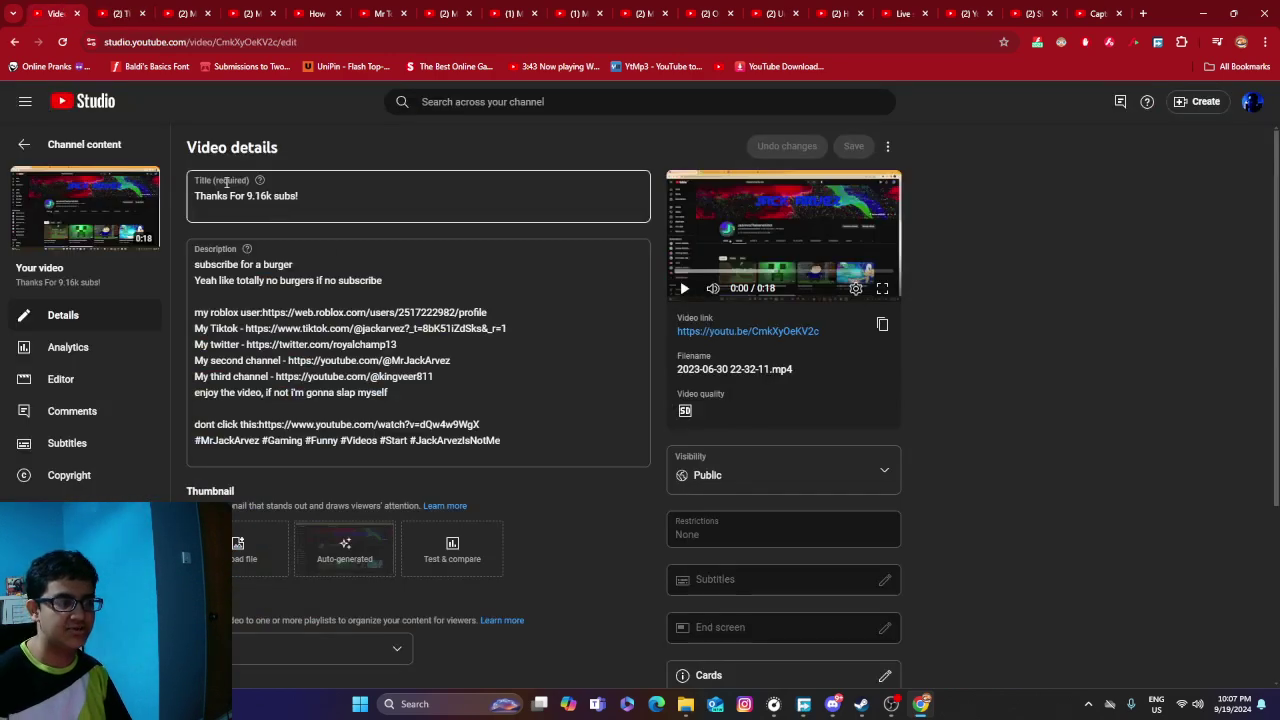
click(36, 142)
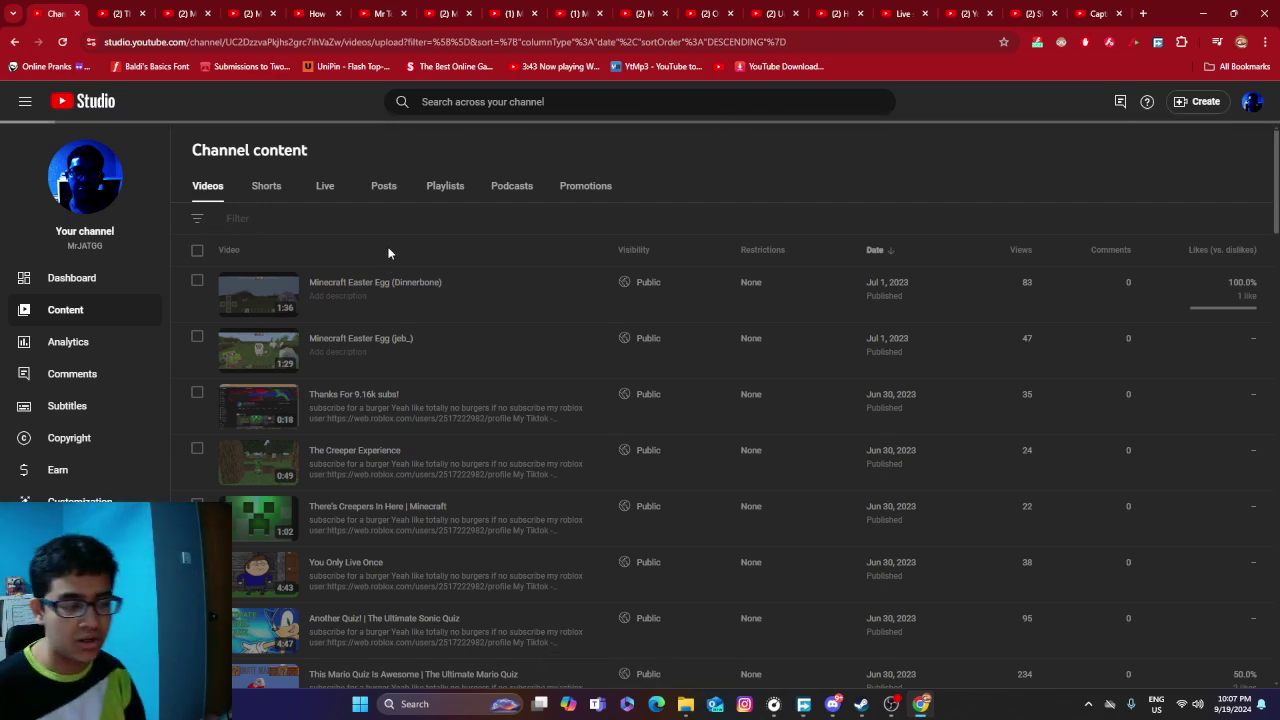
scroll(363, 432, down, 2)
scroll(363, 432, up, 2)
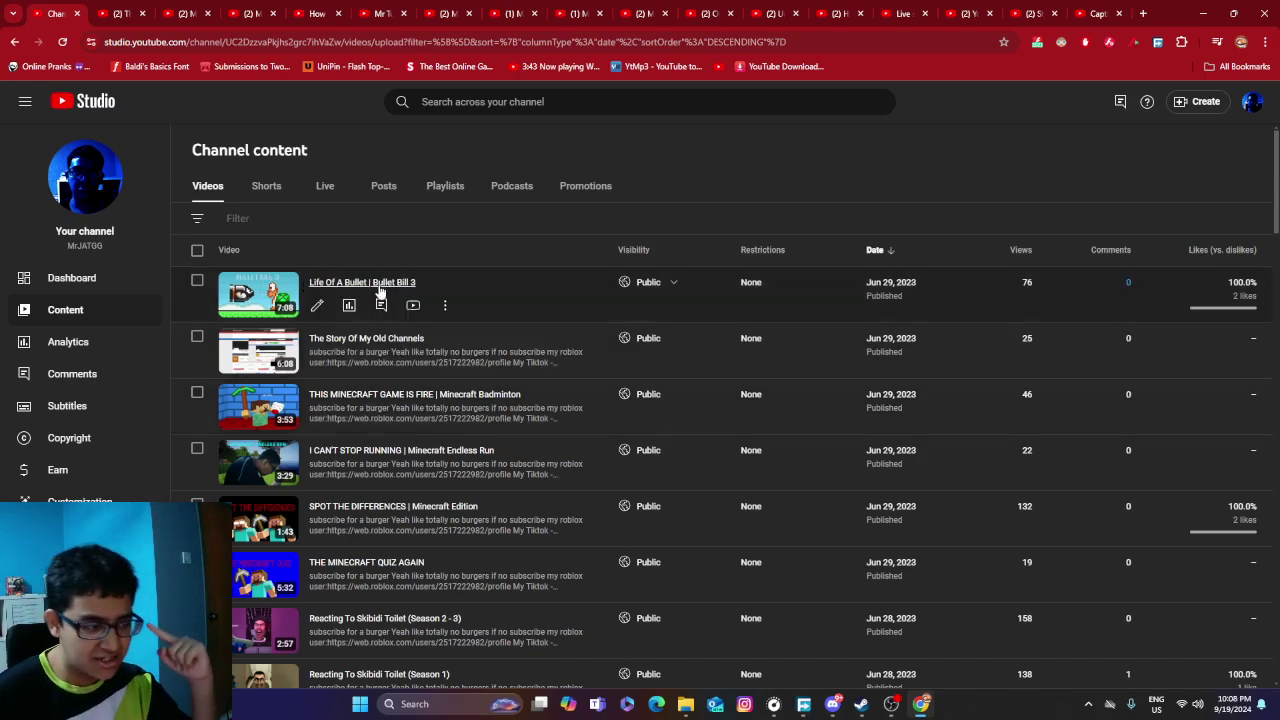
Open "The Story Of My Old Channels" from the channel content and watch it on YouTube, briefly checking the notifications.
scroll(380, 292, down, 1)
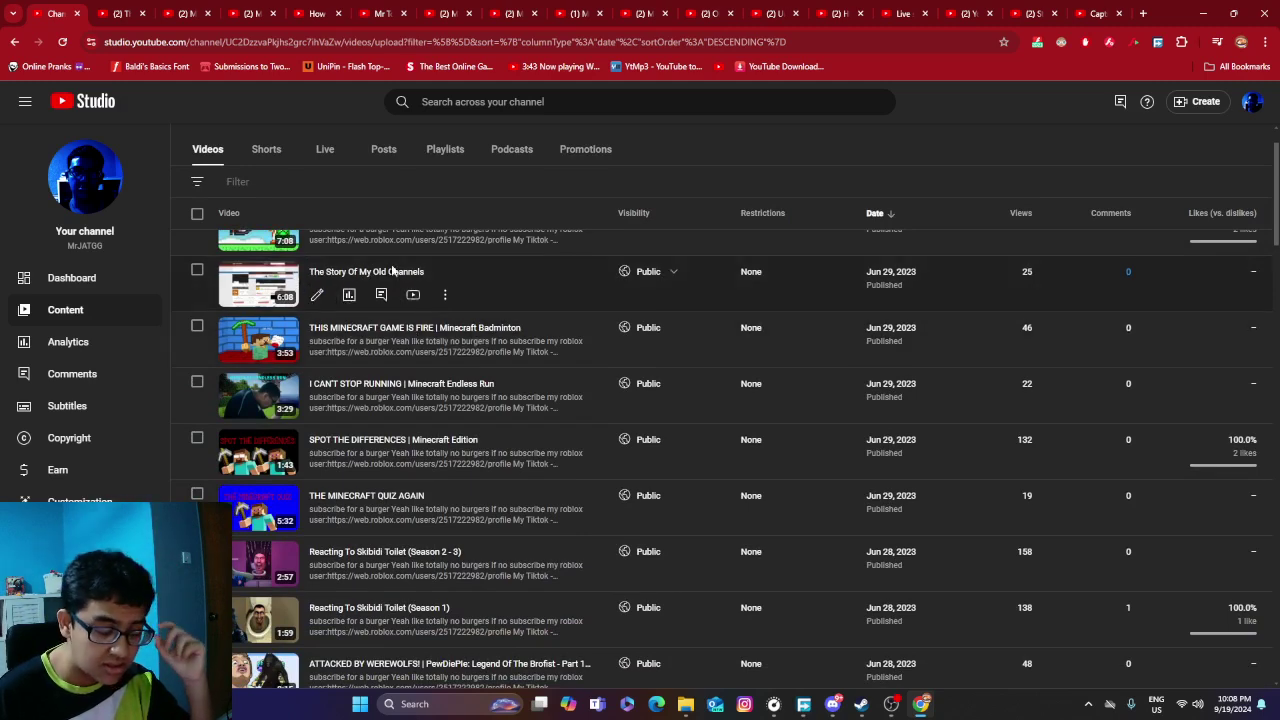
click(258, 282)
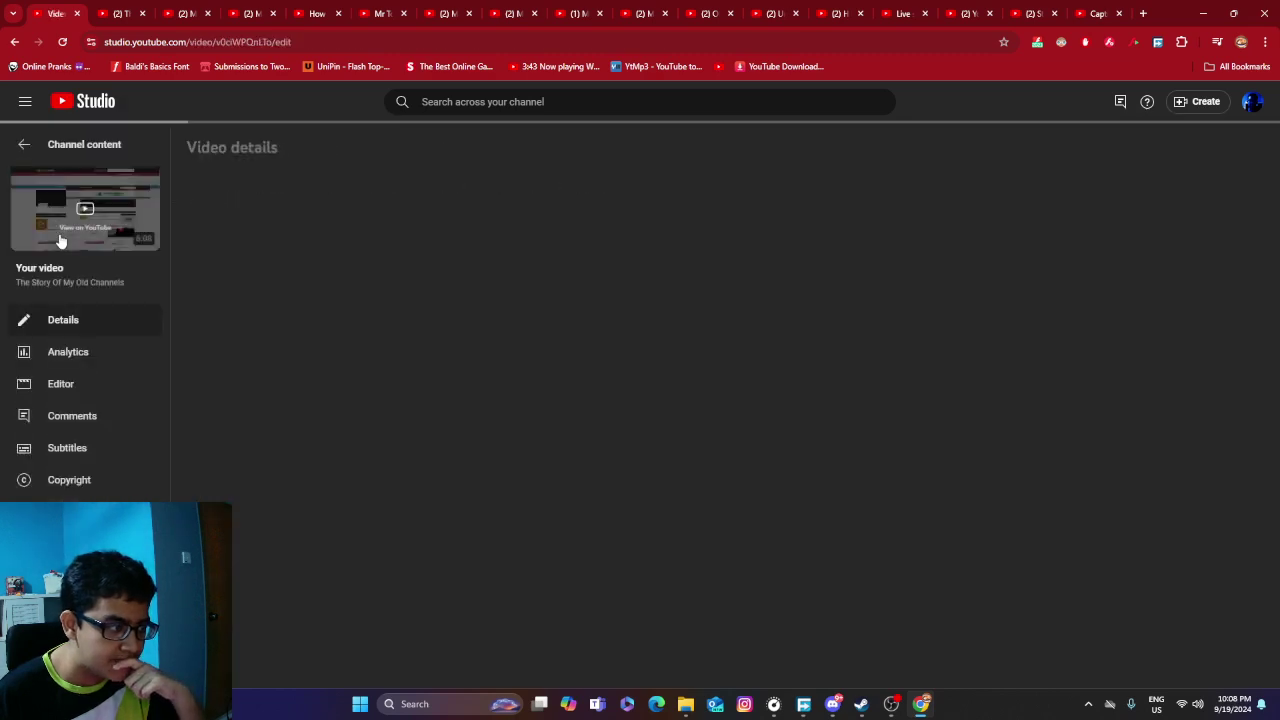
click(60, 238)
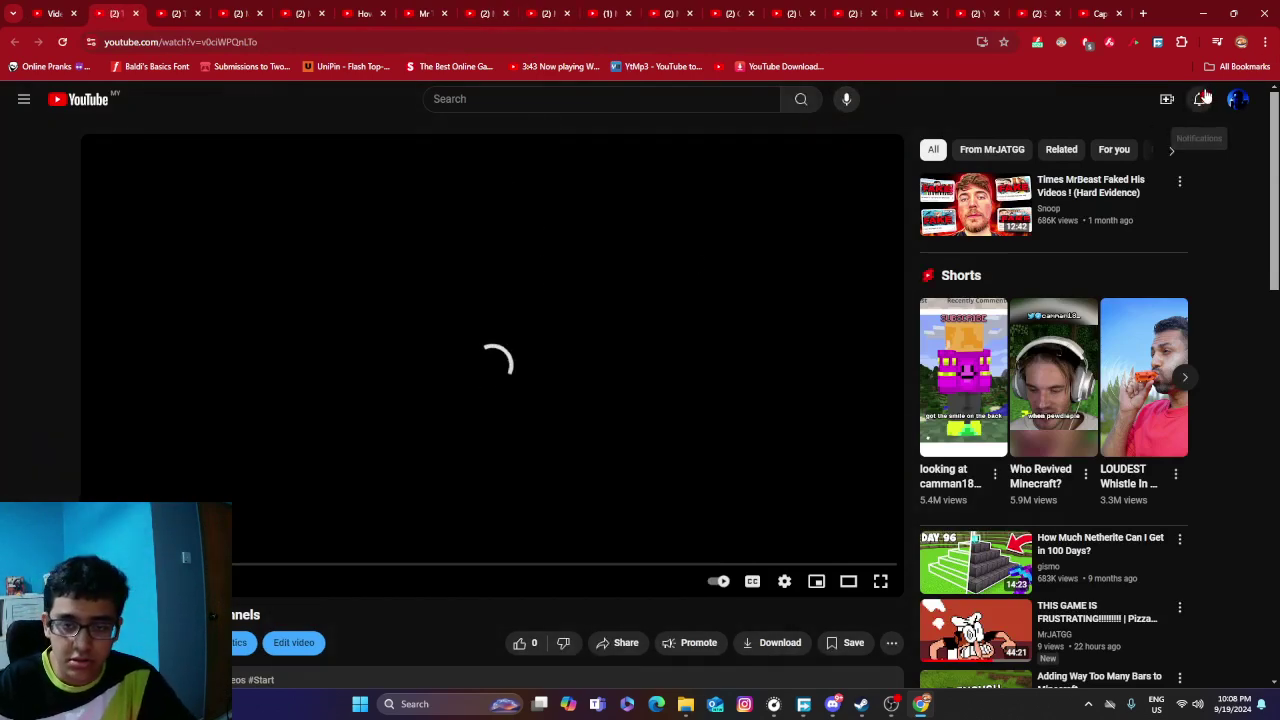
click(1198, 99)
click(1196, 100)
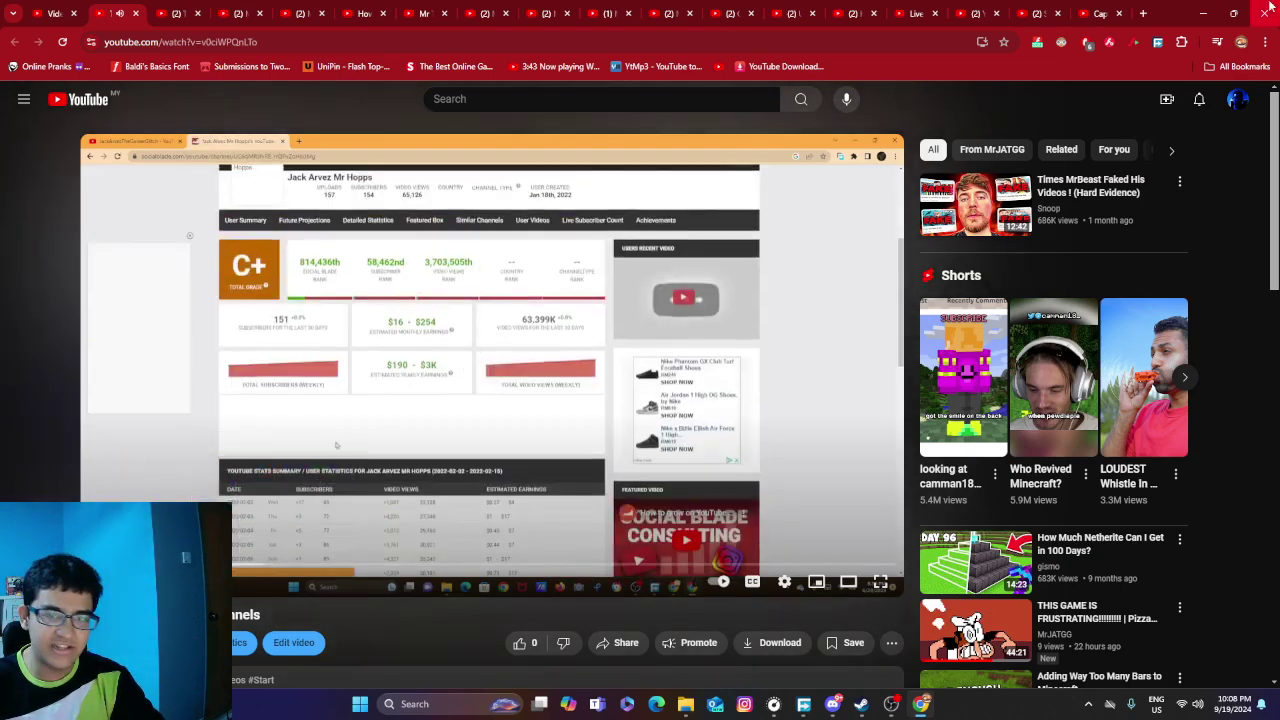
Search Google for "social blade" in a new browser tab and open the Social Blade website.
click(1143, 13)
click(516, 281)
text(social bald)
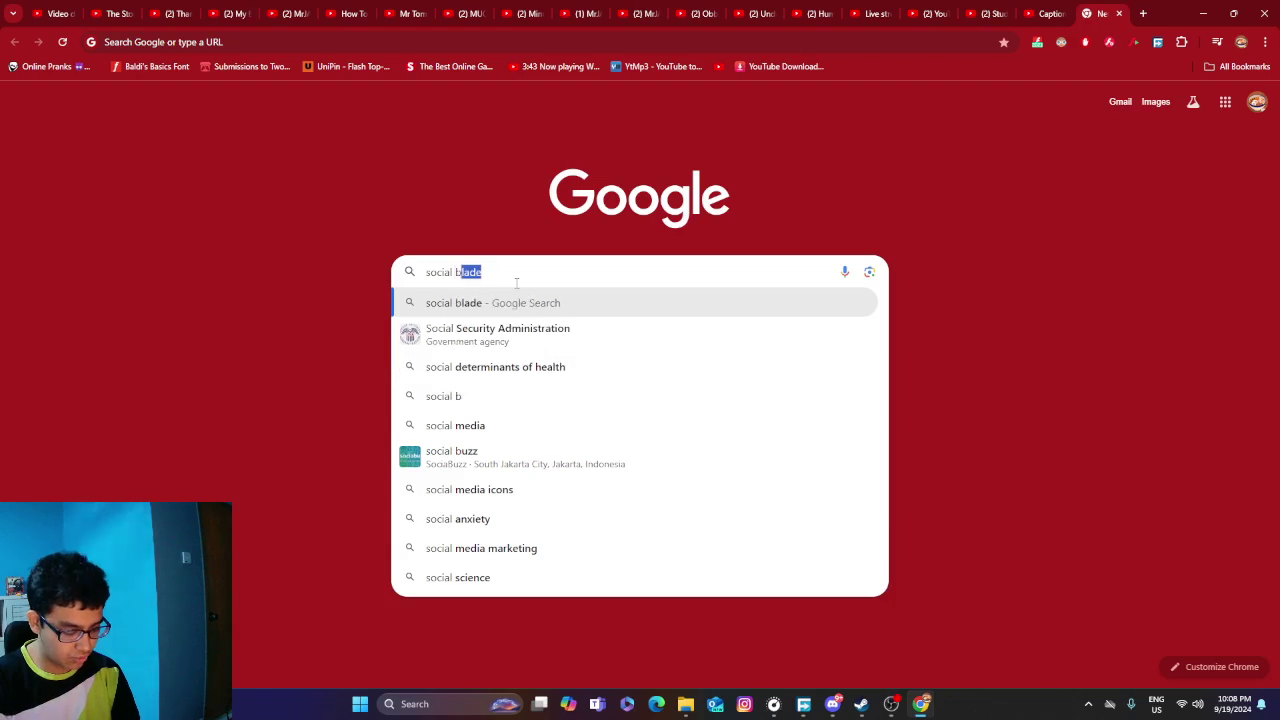
text(e)
key(BackSpace)
key(BackSpace)
key(BackSpace)
key(BackSpace)
text(lade)
key(Return)
click(197, 222)
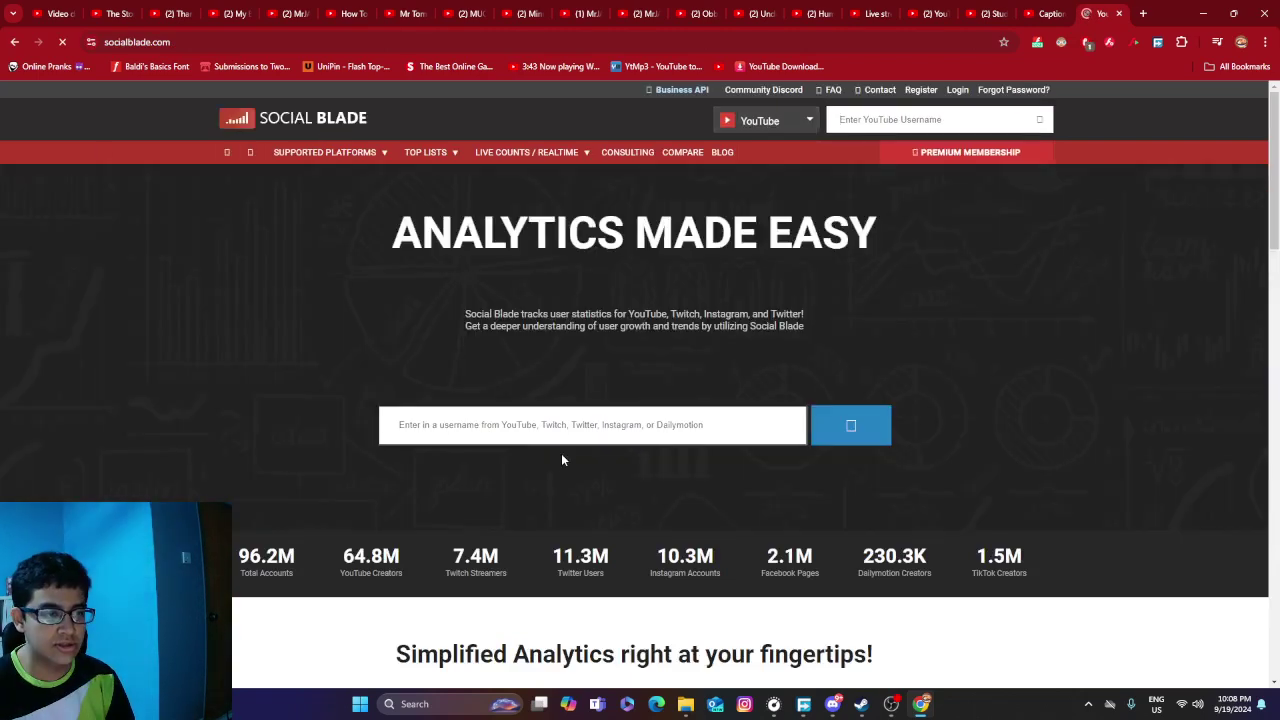
Search Social Blade for the old "Mr Hopps" channel by its YouTube username and open its statistics.
click(566, 430)
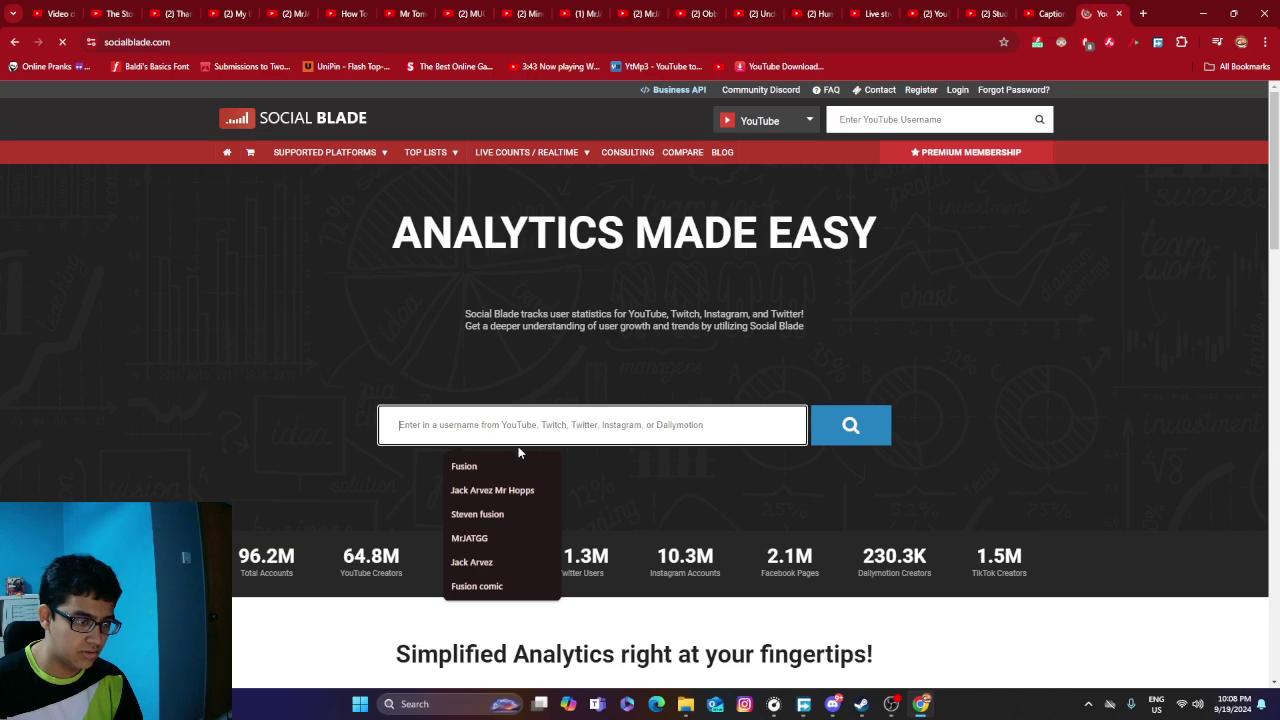
click(554, 492)
key(Return)
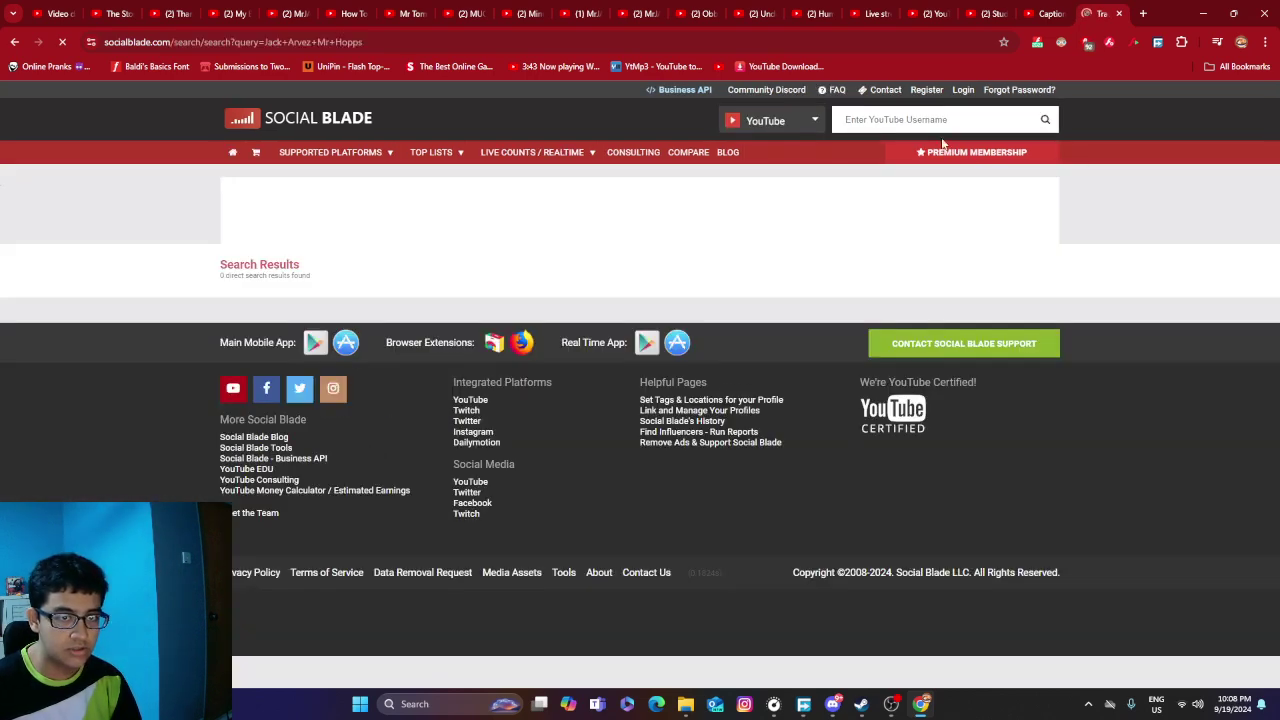
click(938, 120)
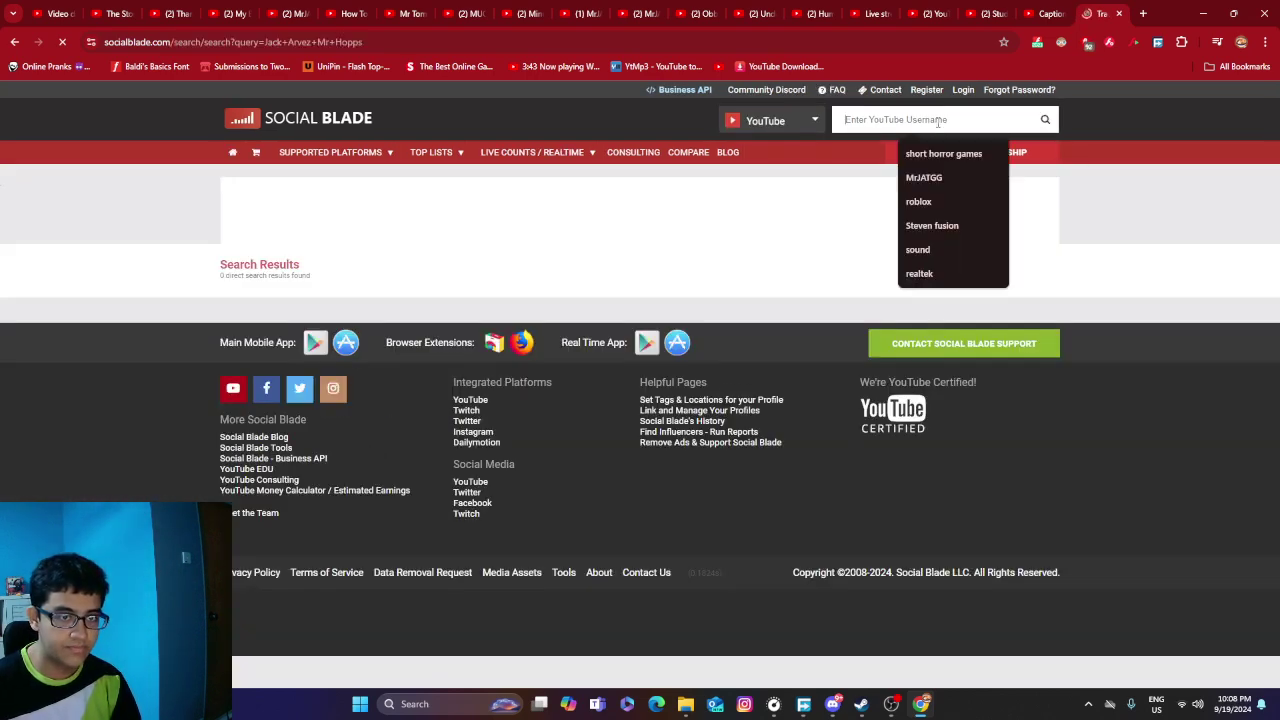
text(jack)
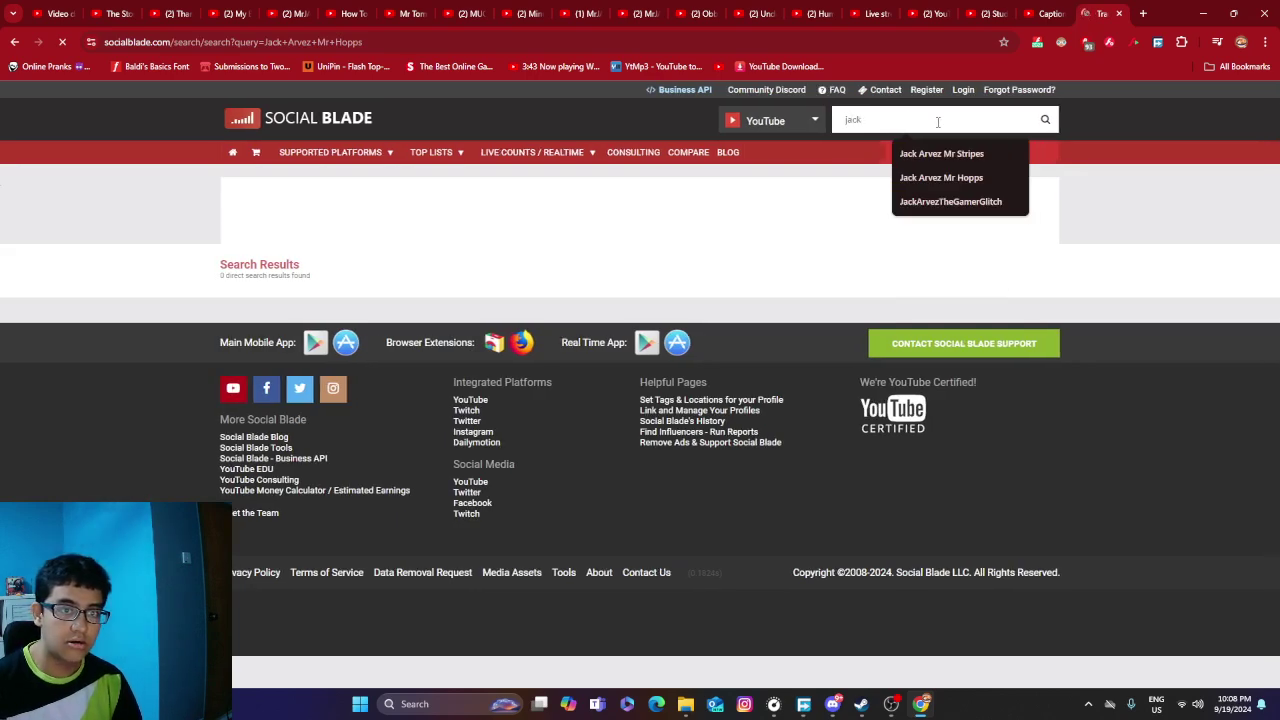
click(930, 184)
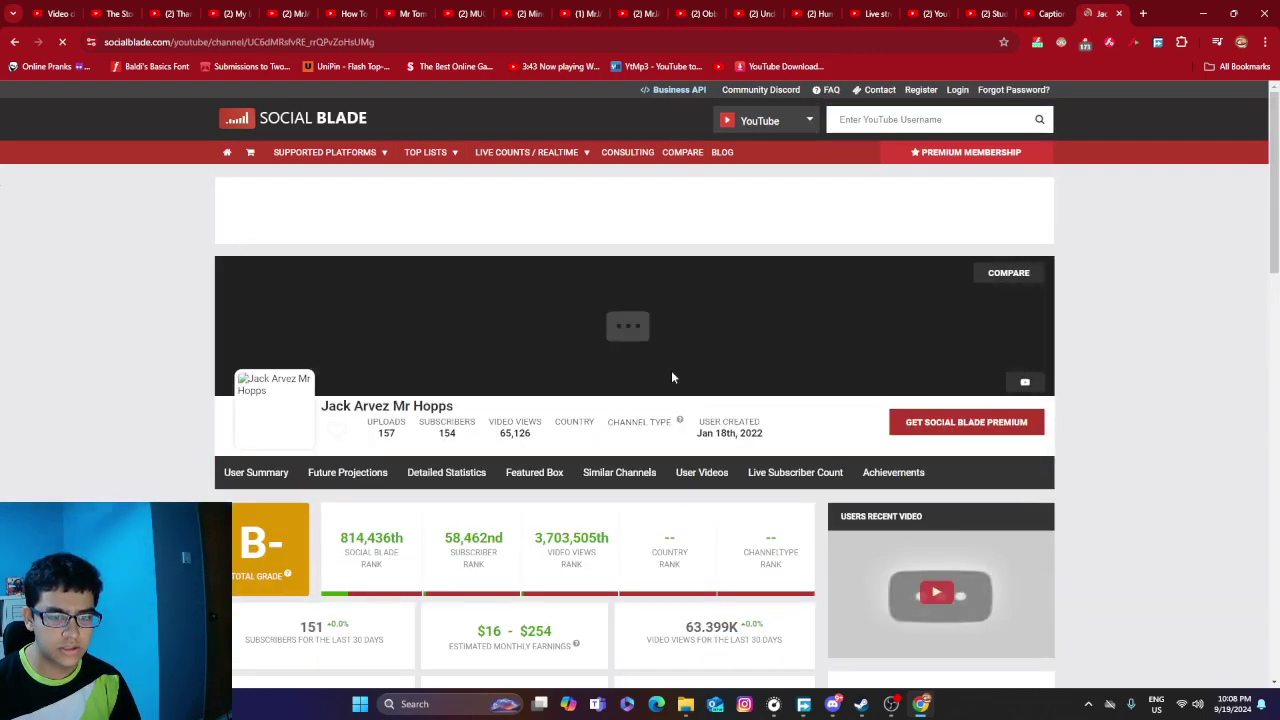
Examine the "Mr Hopps" channel's total grade, uploads, subscribers, video views and creation date.
scroll(660, 373, down, 2)
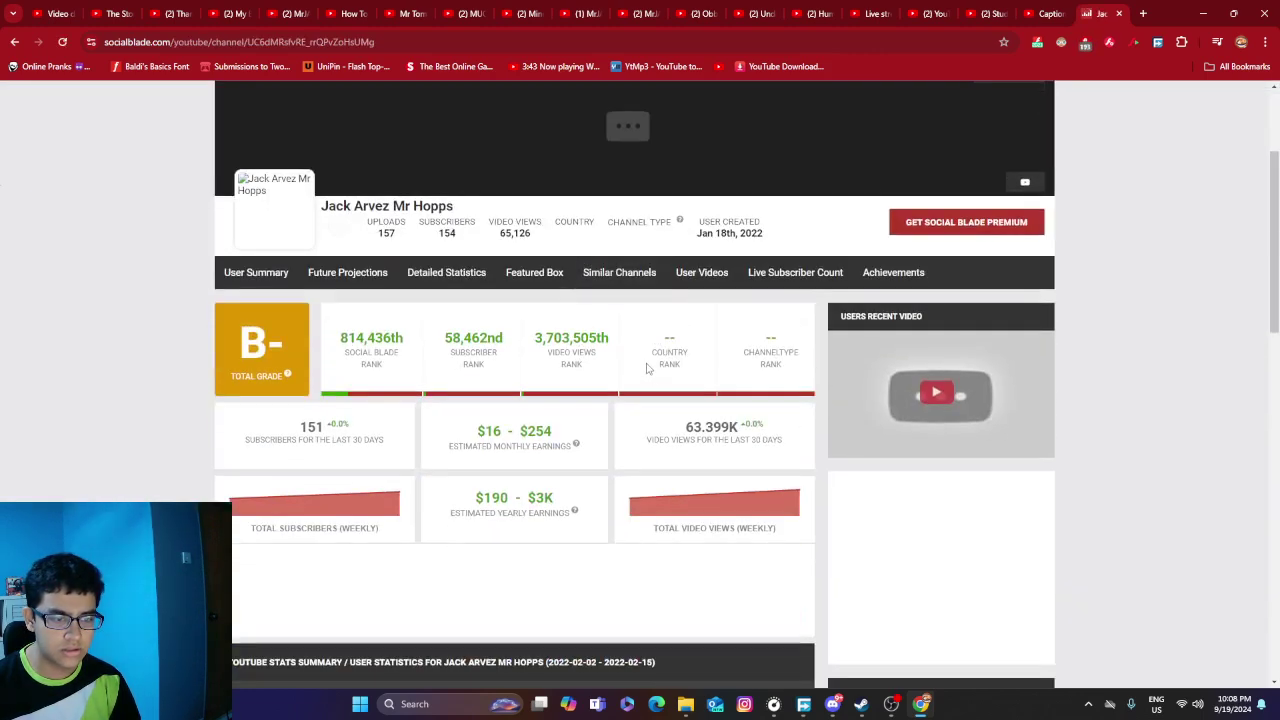
double_click(240, 350)
click(117, 399)
scroll(380, 390, up, 1)
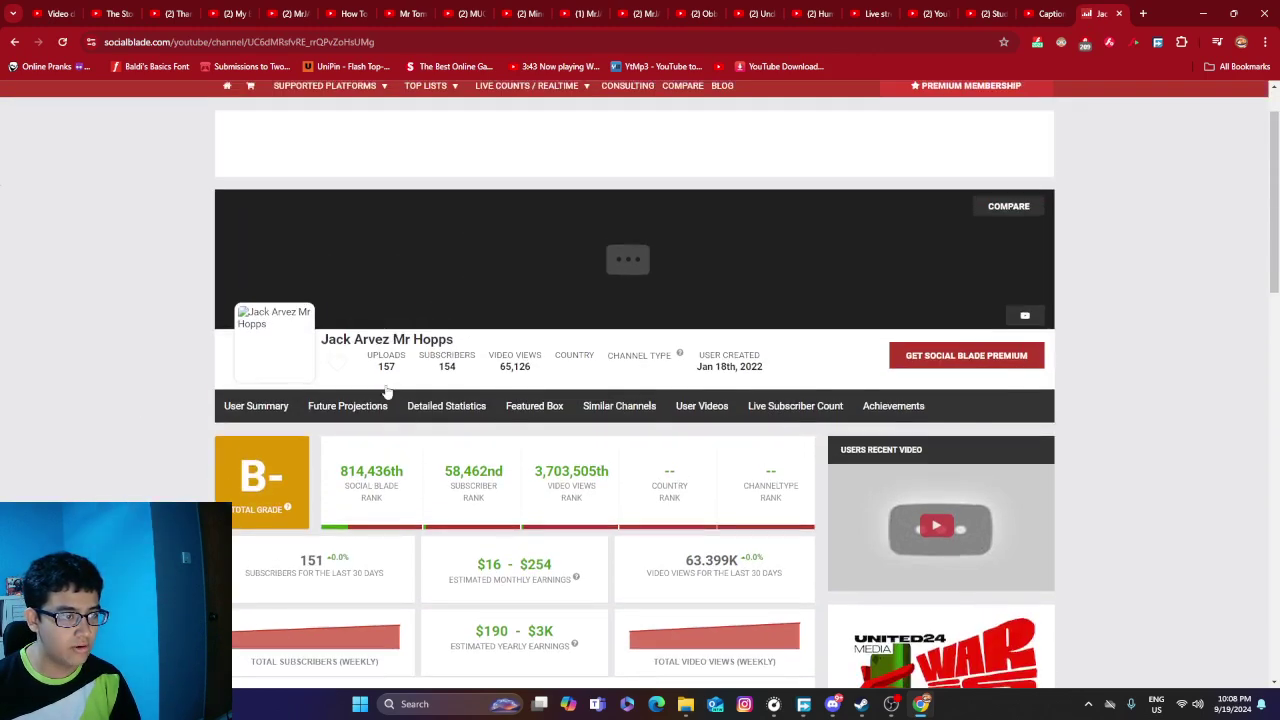
triple_click(463, 369)
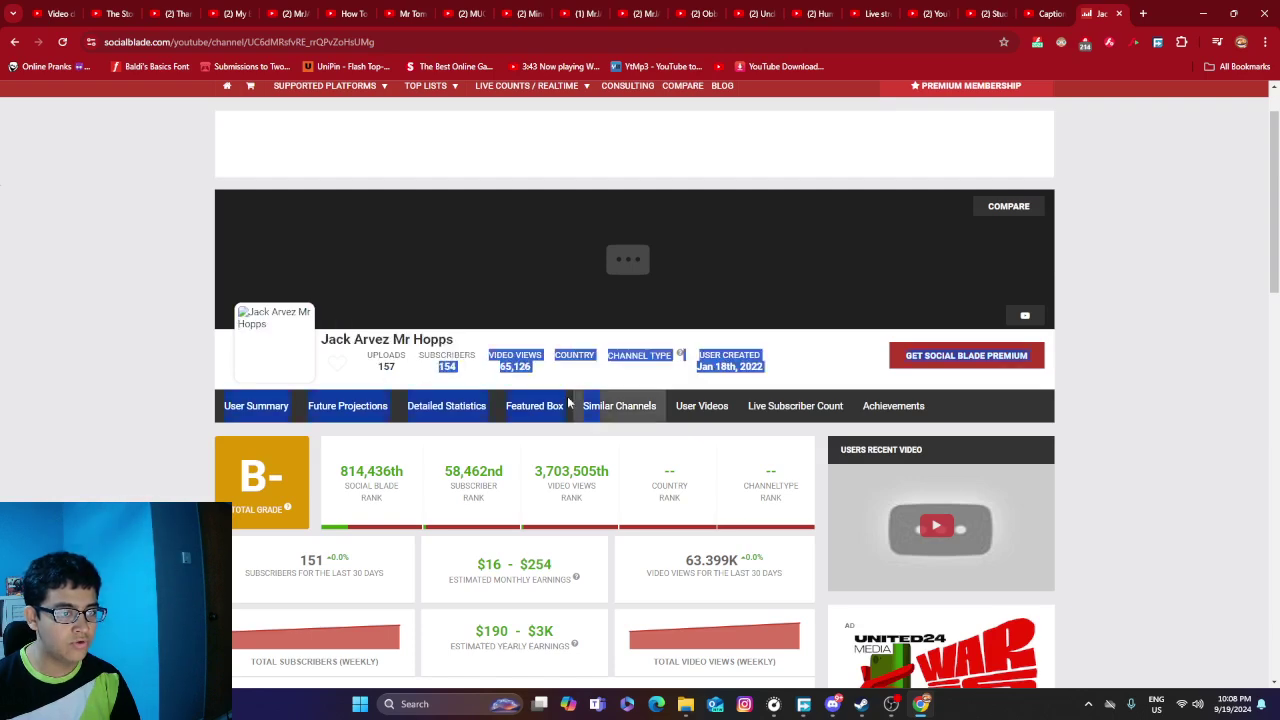
double_click(461, 369)
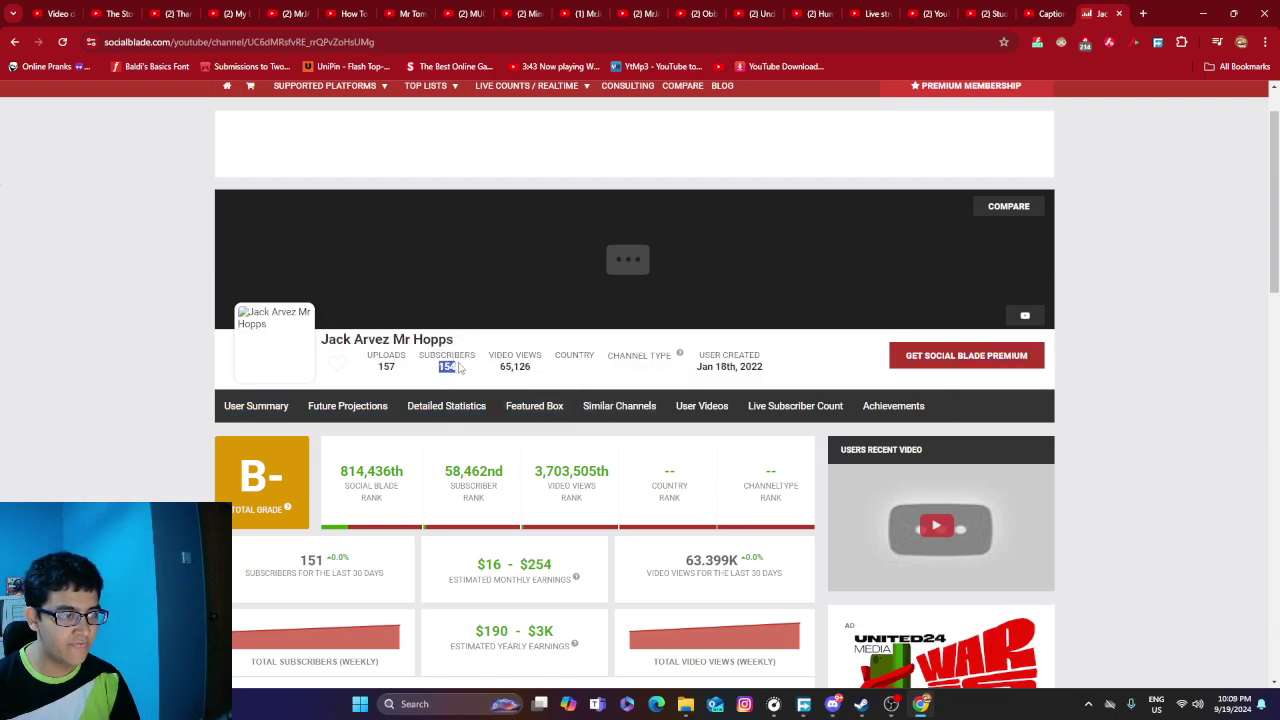
drag(458, 373, 794, 371)
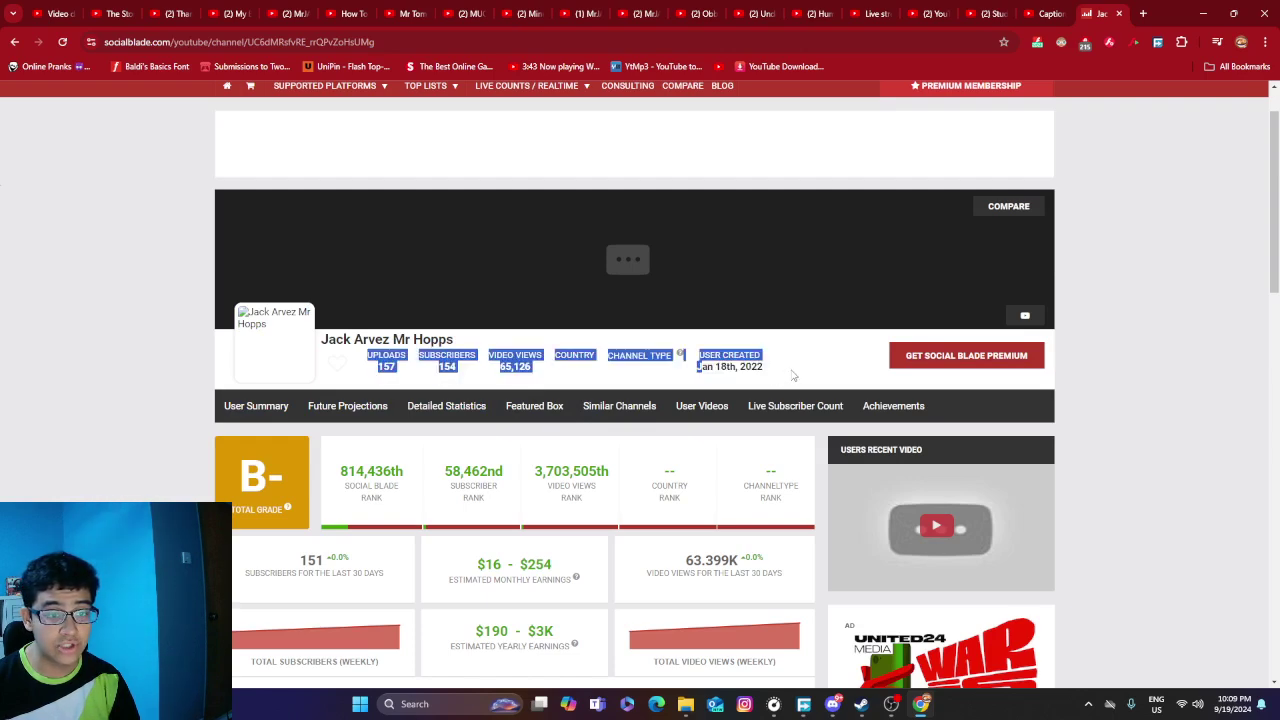
click(794, 374)
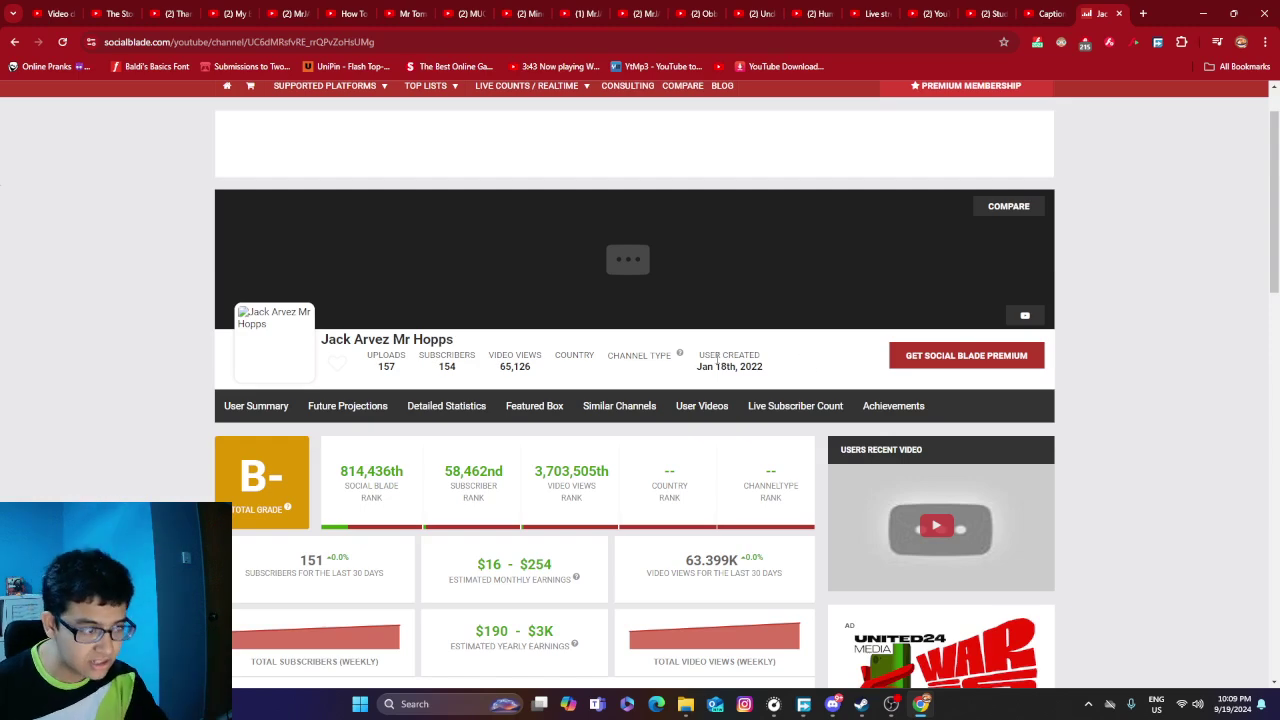
Search Social Blade for the old "Mr Stripes" channel and open its statistics.
scroll(966, 141, up, 1)
click(988, 122)
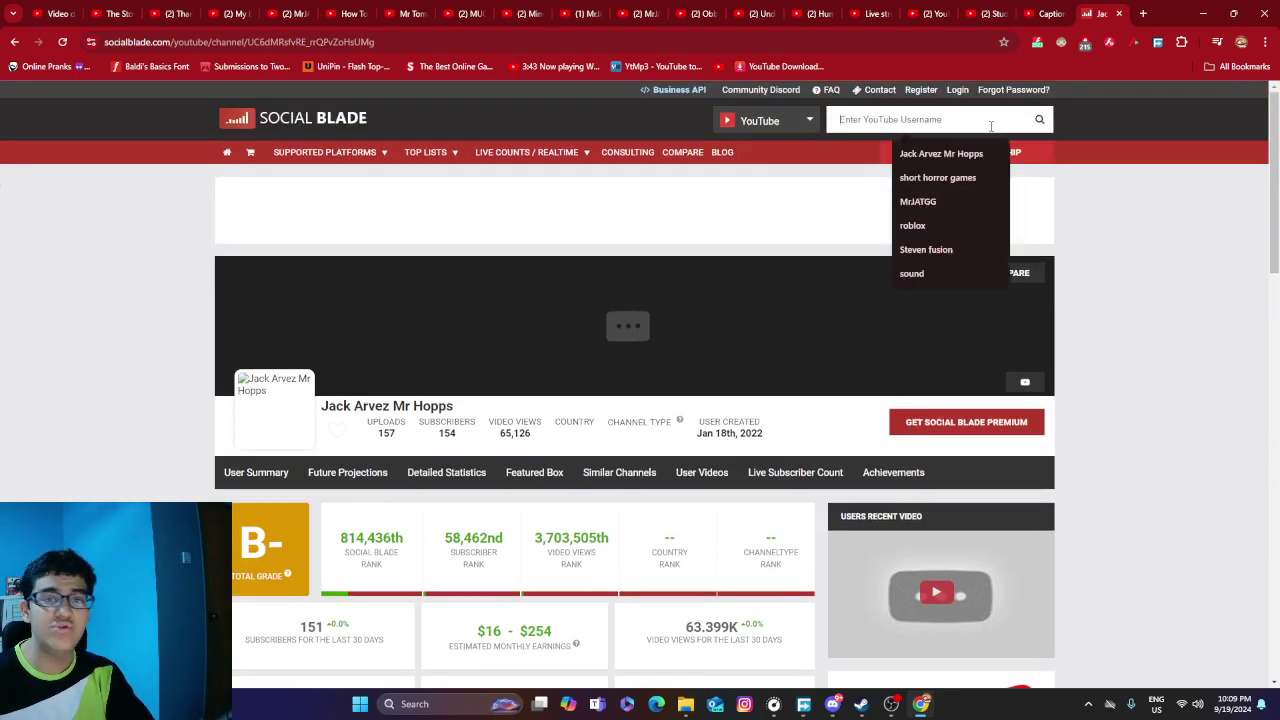
text(jack)
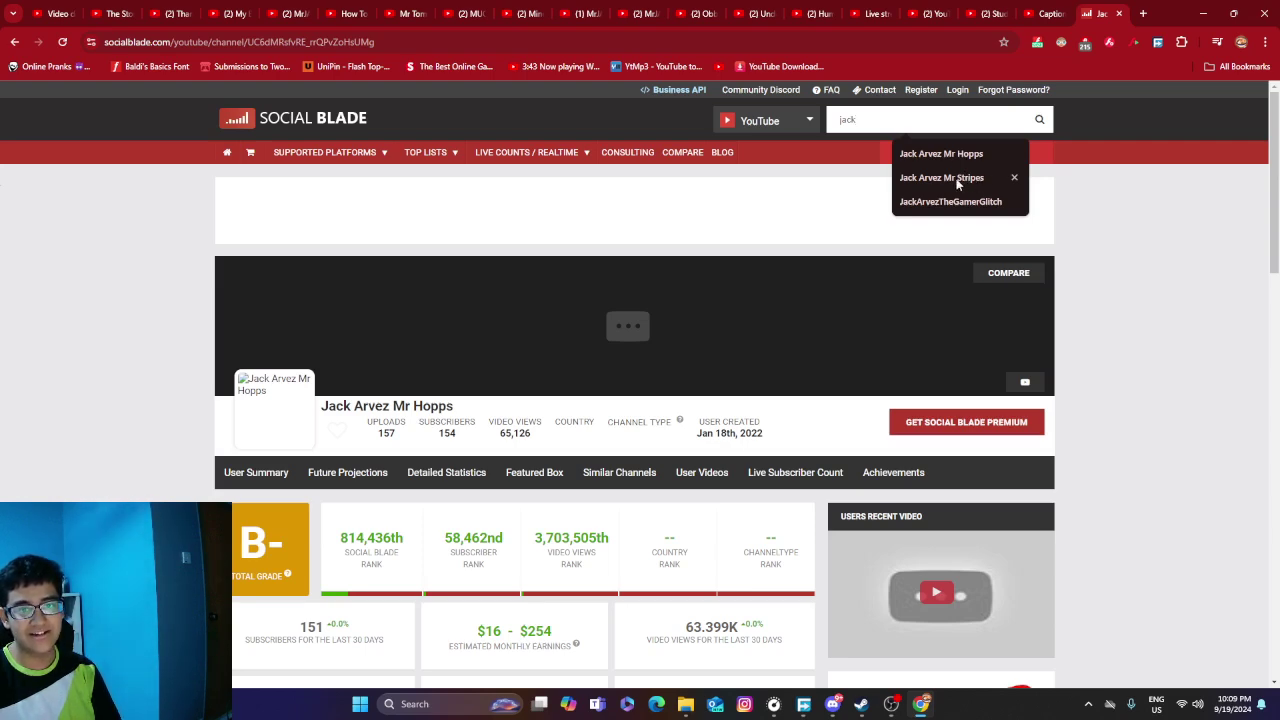
click(940, 177)
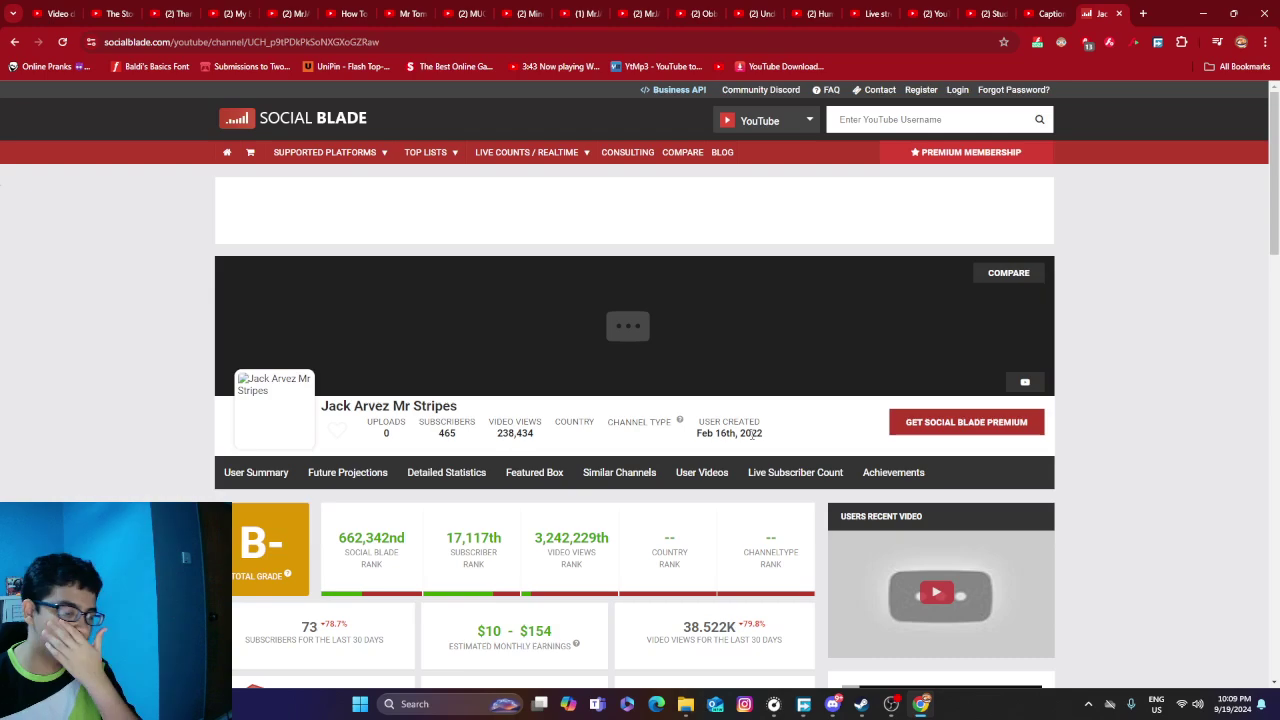
Review the "Mr Stripes" channel's daily statistics and its uploads, subscribers and video views in the channel header.
scroll(711, 409, down, 4)
scroll(508, 398, down, 2)
scroll(508, 398, down, 2)
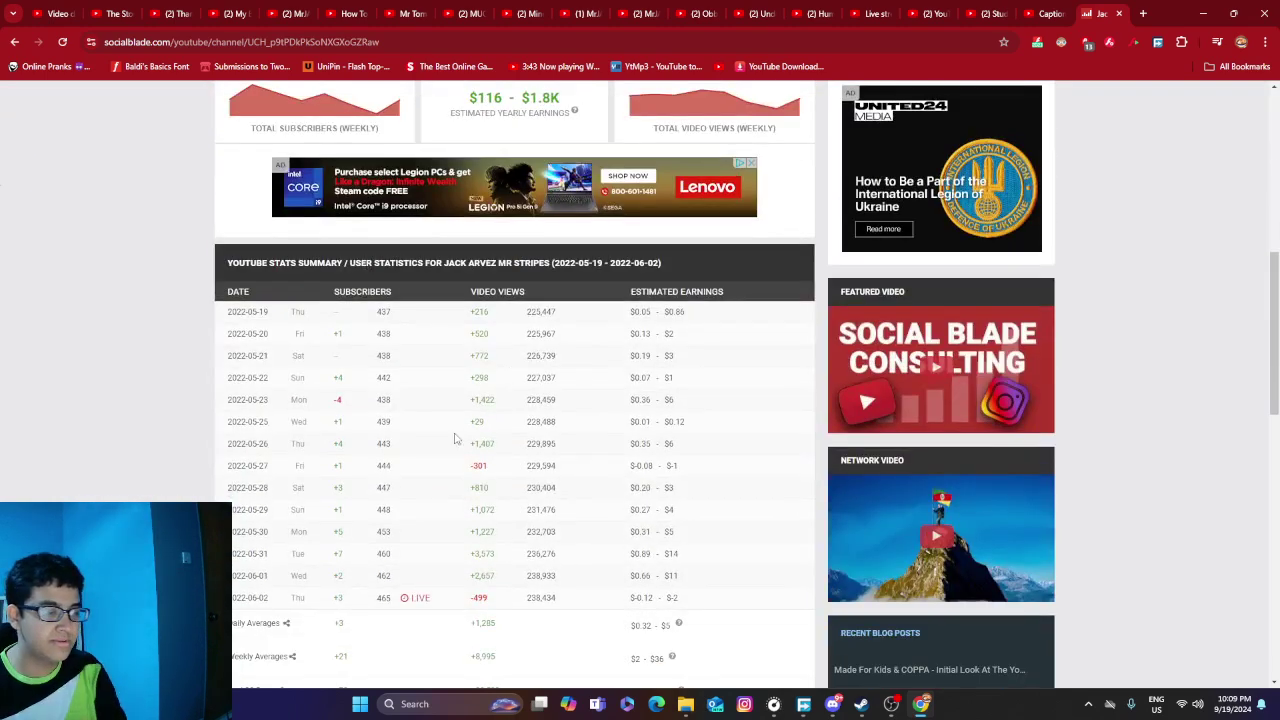
scroll(283, 528, up, 8)
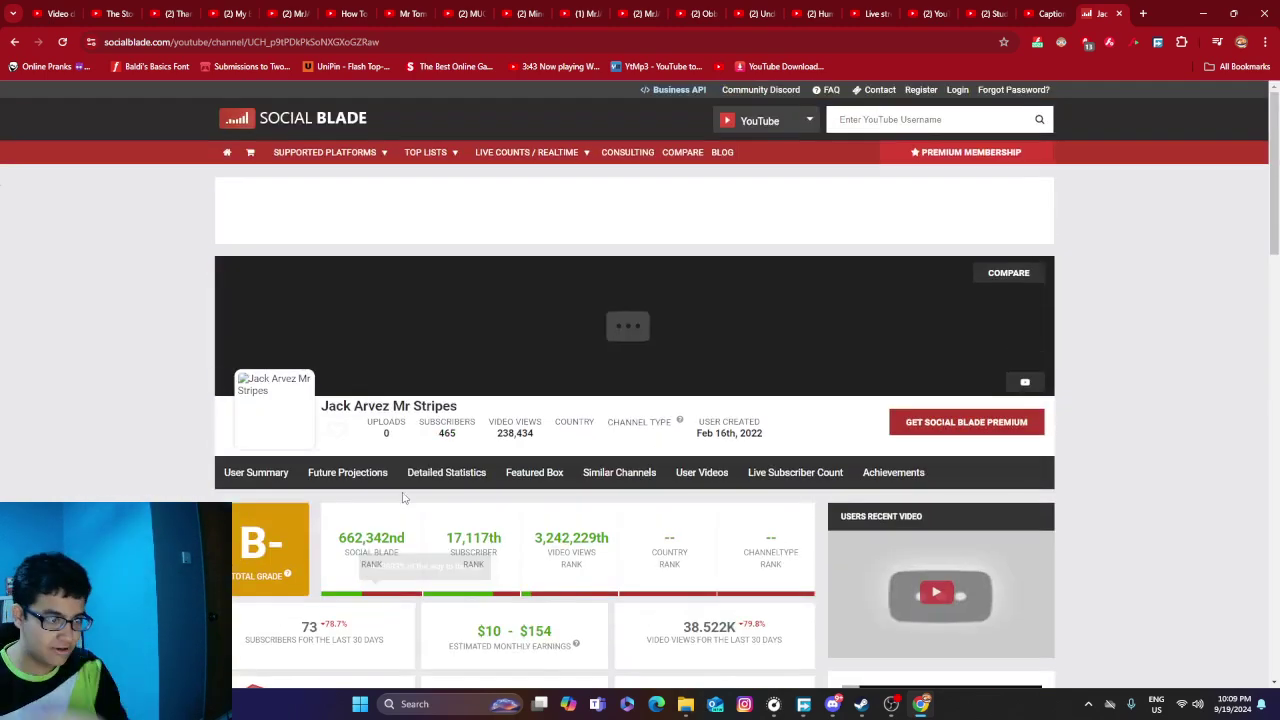
mouse_move(437, 436)
mouse_down()
mouse_move(470, 433)
mouse_move(450, 448)
mouse_up()
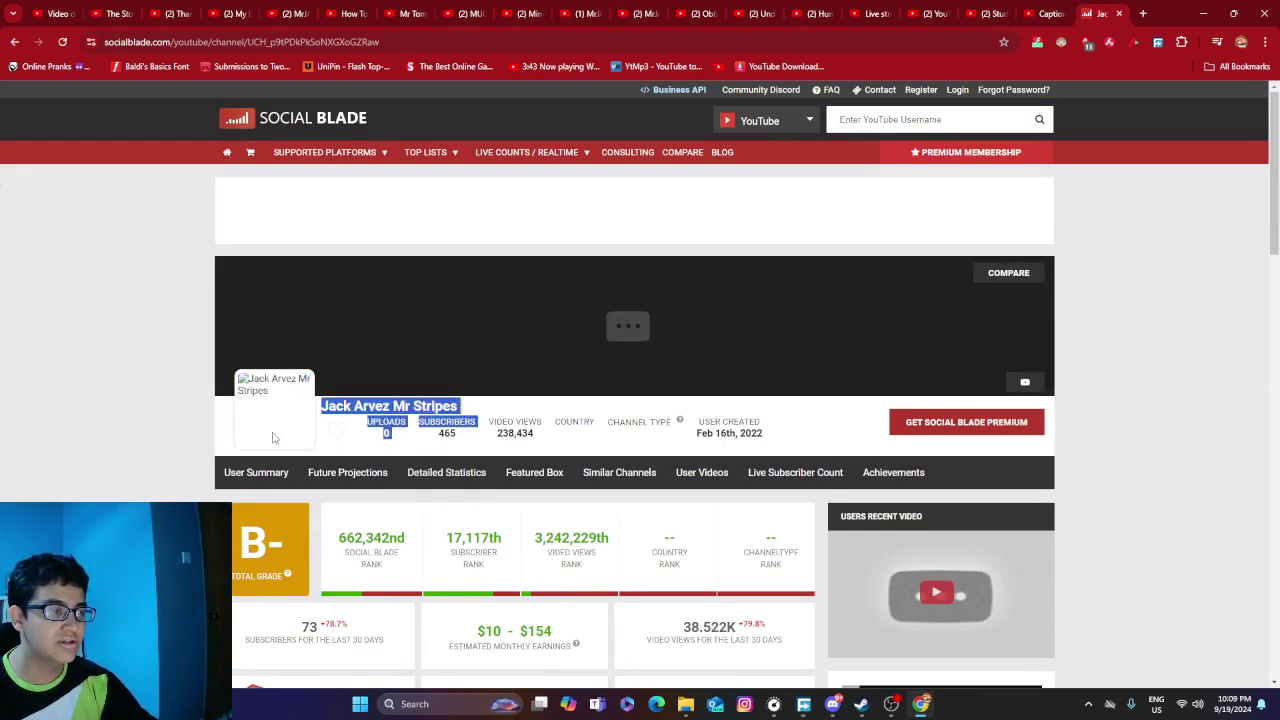
click(121, 426)
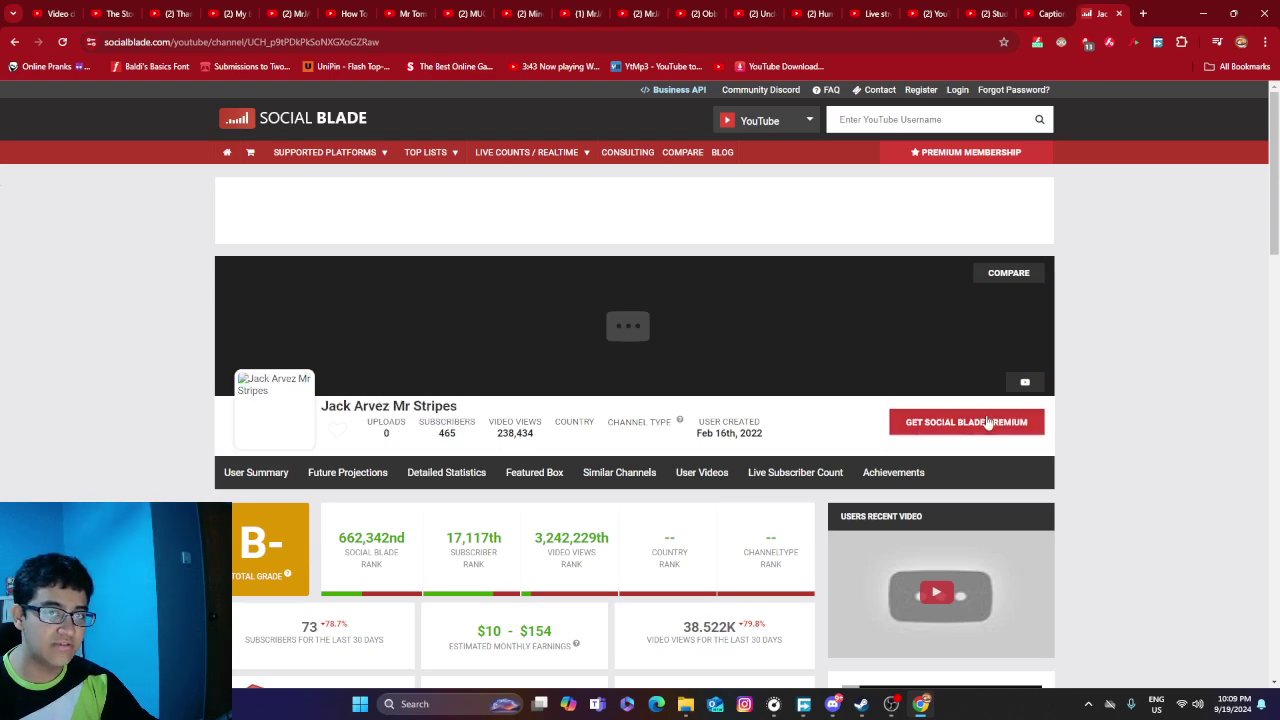
drag(362, 418, 587, 429)
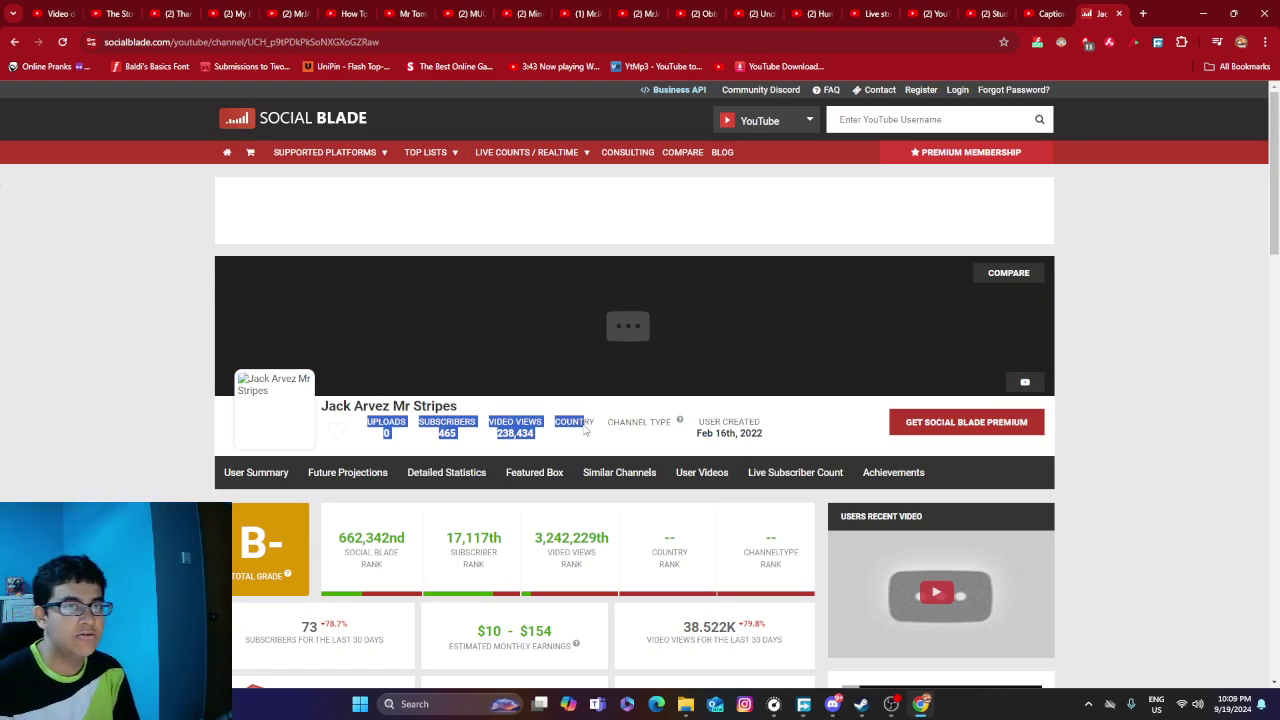
Try to play the "Mr Stripes" channel's recent video and look over its daily subscriber figures and total grade.
scroll(587, 428, down, 3)
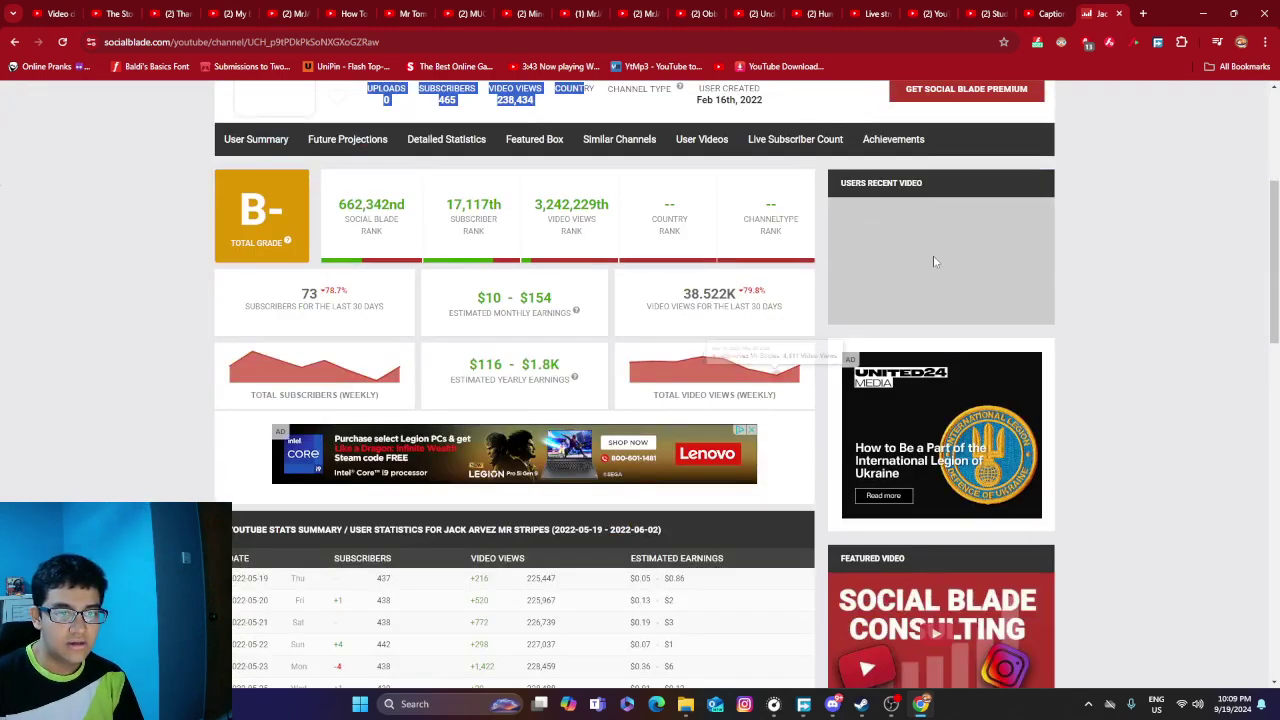
click(934, 261)
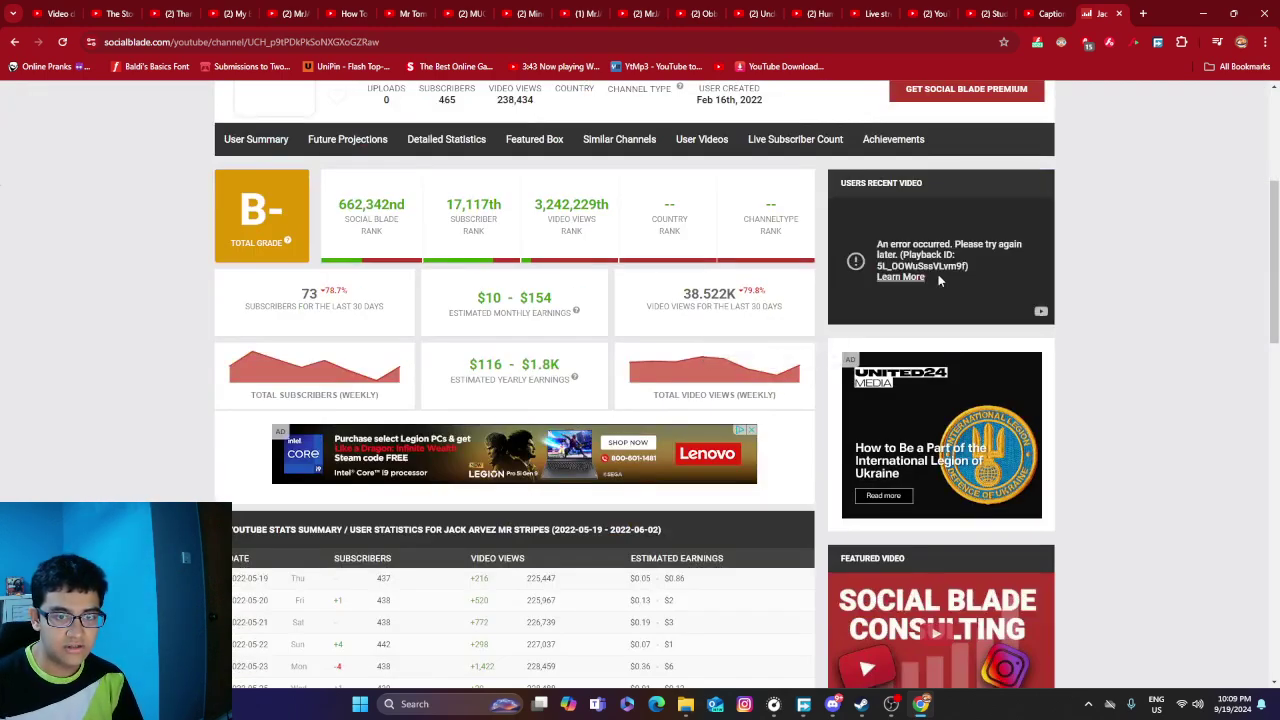
scroll(257, 479, down, 3)
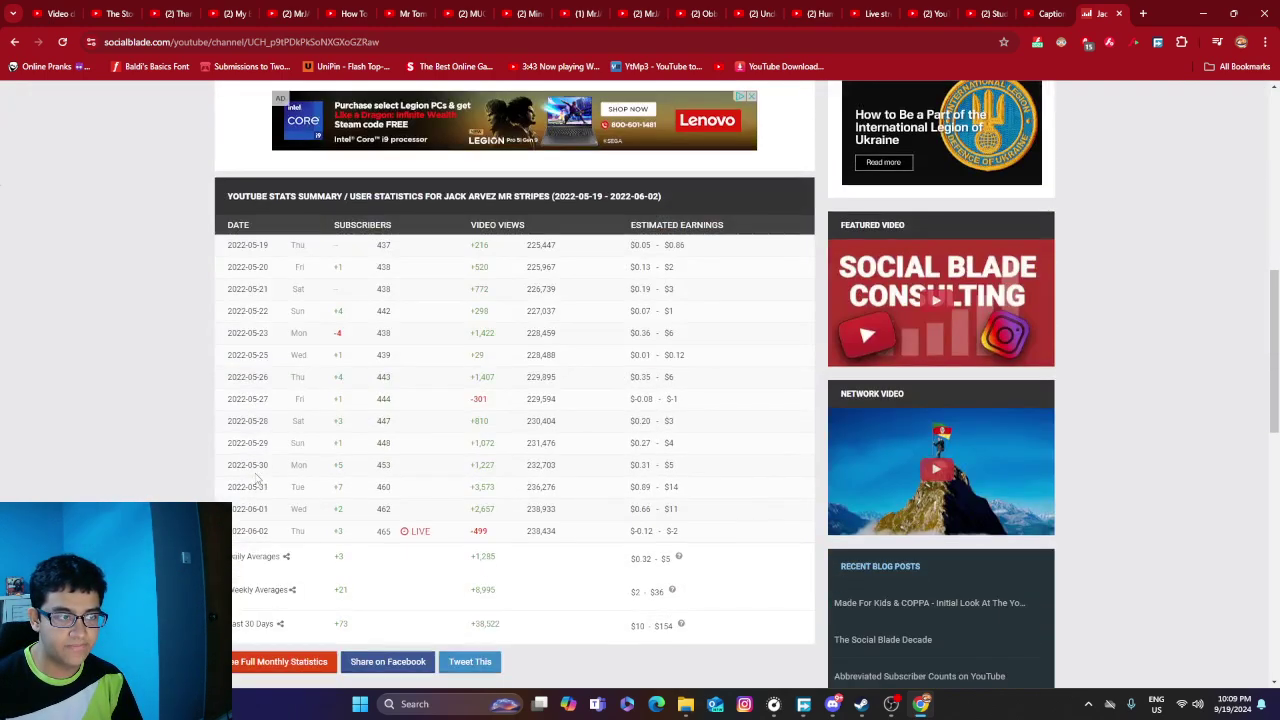
scroll(257, 479, up, 5)
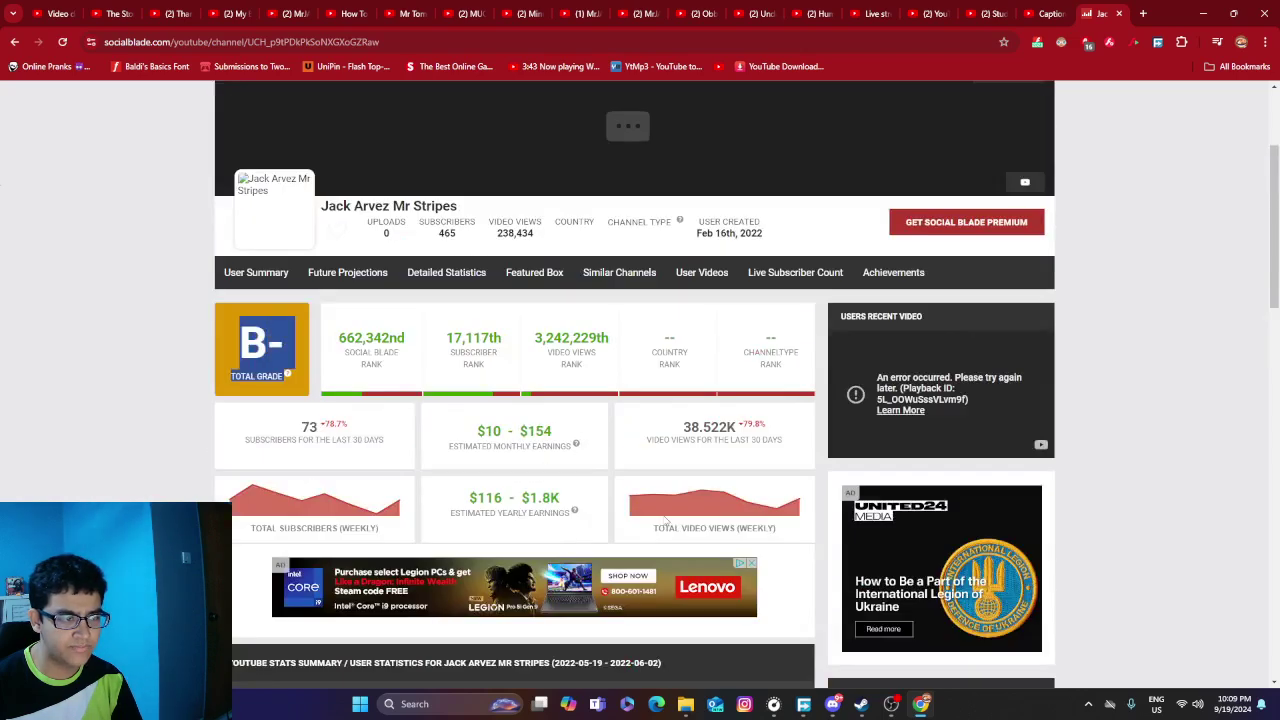
scroll(960, 346, up, 2)
Search Social Blade for the old "TheGamerGlitch" channel by its YouTube username.
click(883, 124)
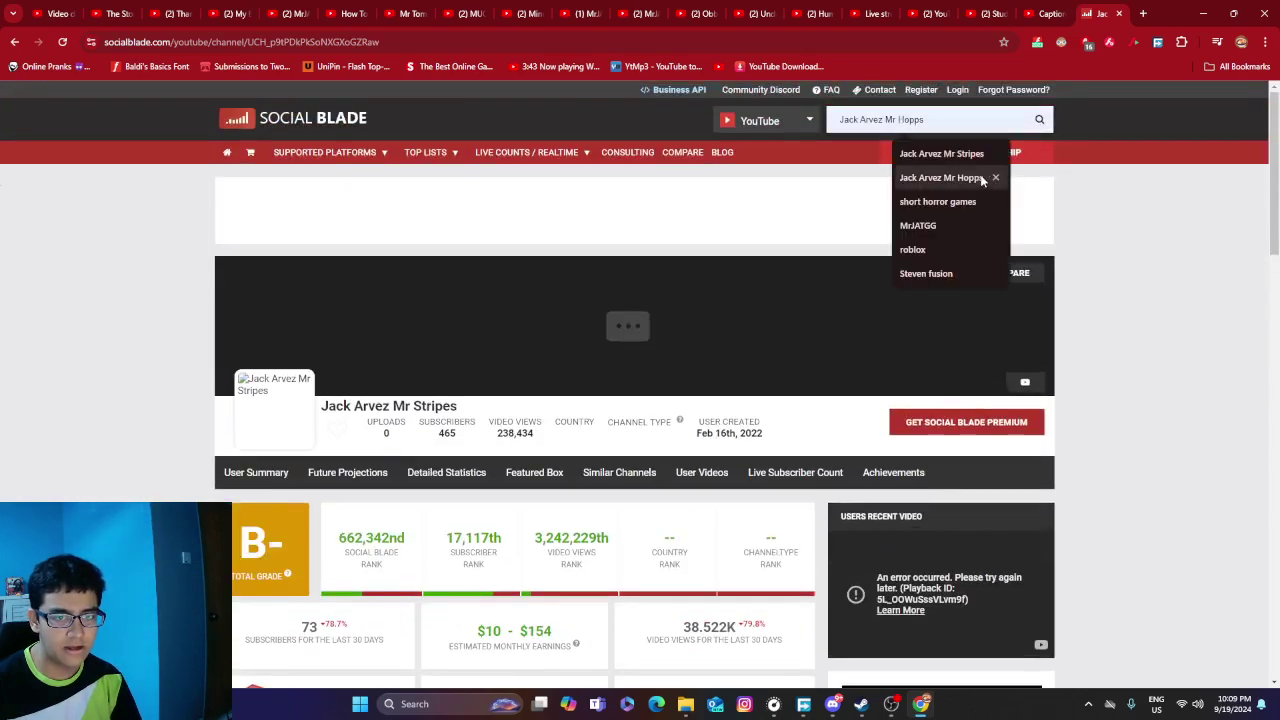
text(jac)
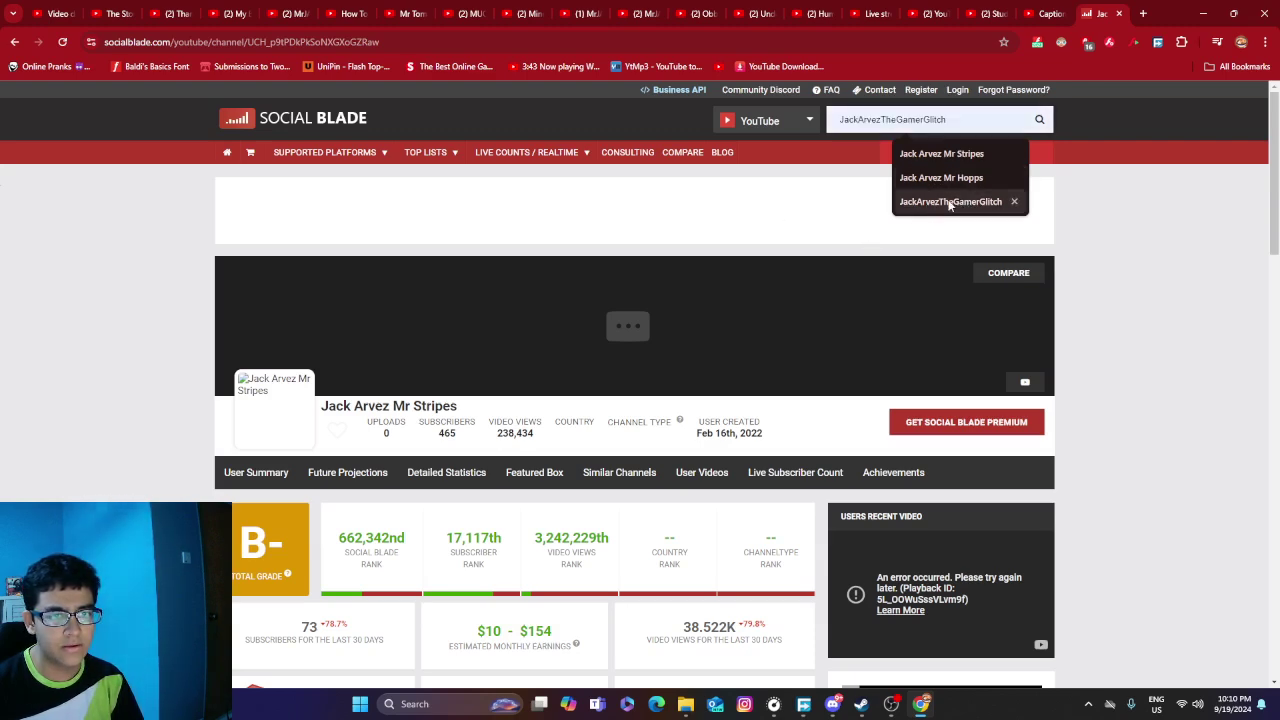
click(940, 202)
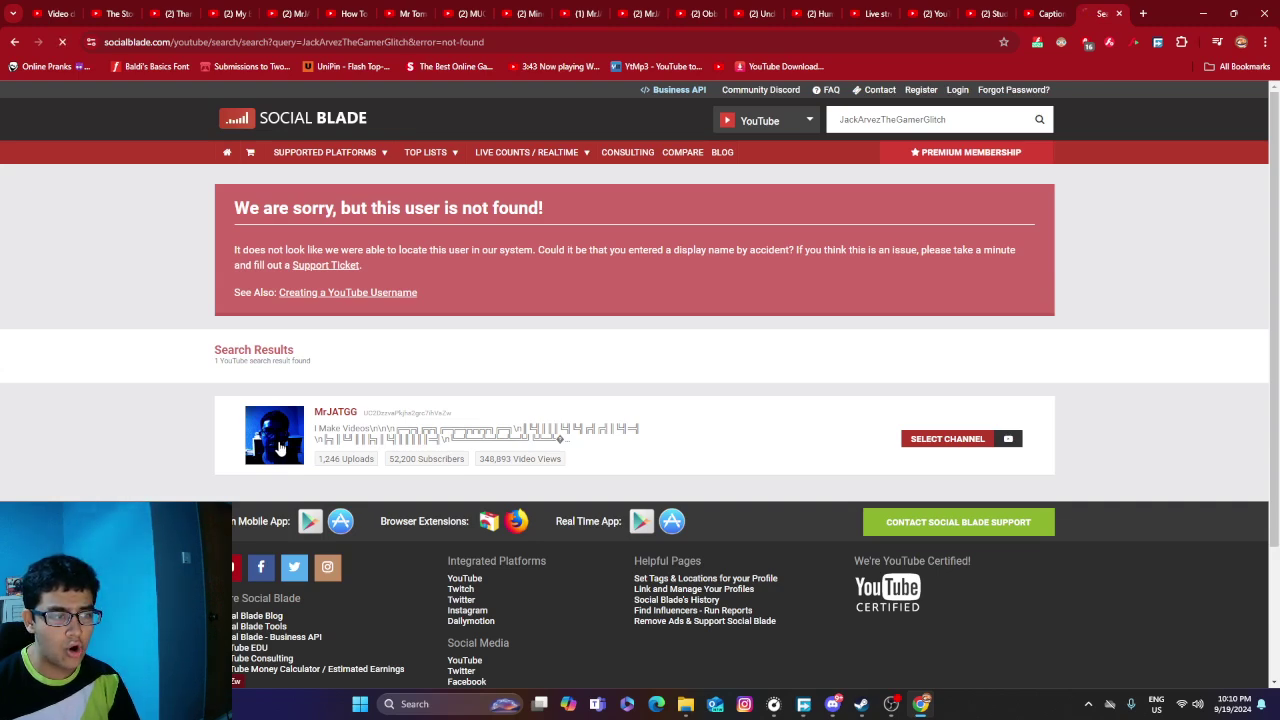
Open the MrJATGG channel from the search results and examine its total grade and country rank.
click(287, 449)
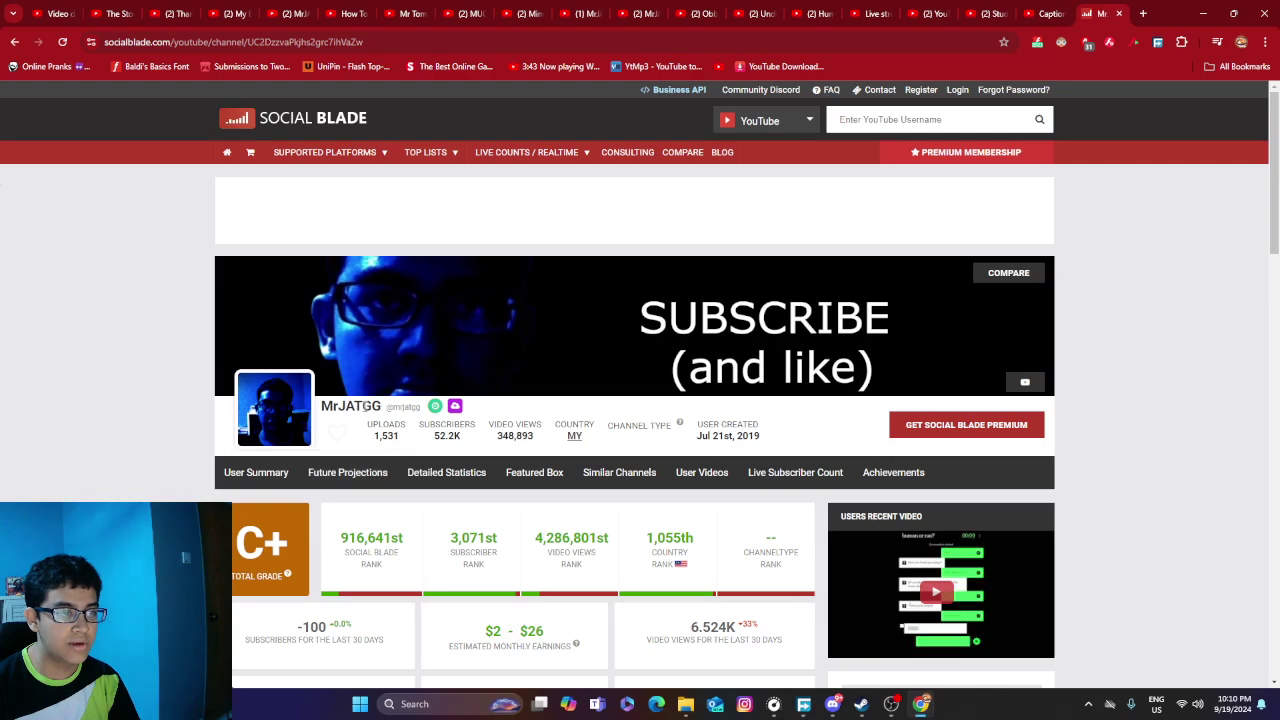
scroll(424, 427, down, 3)
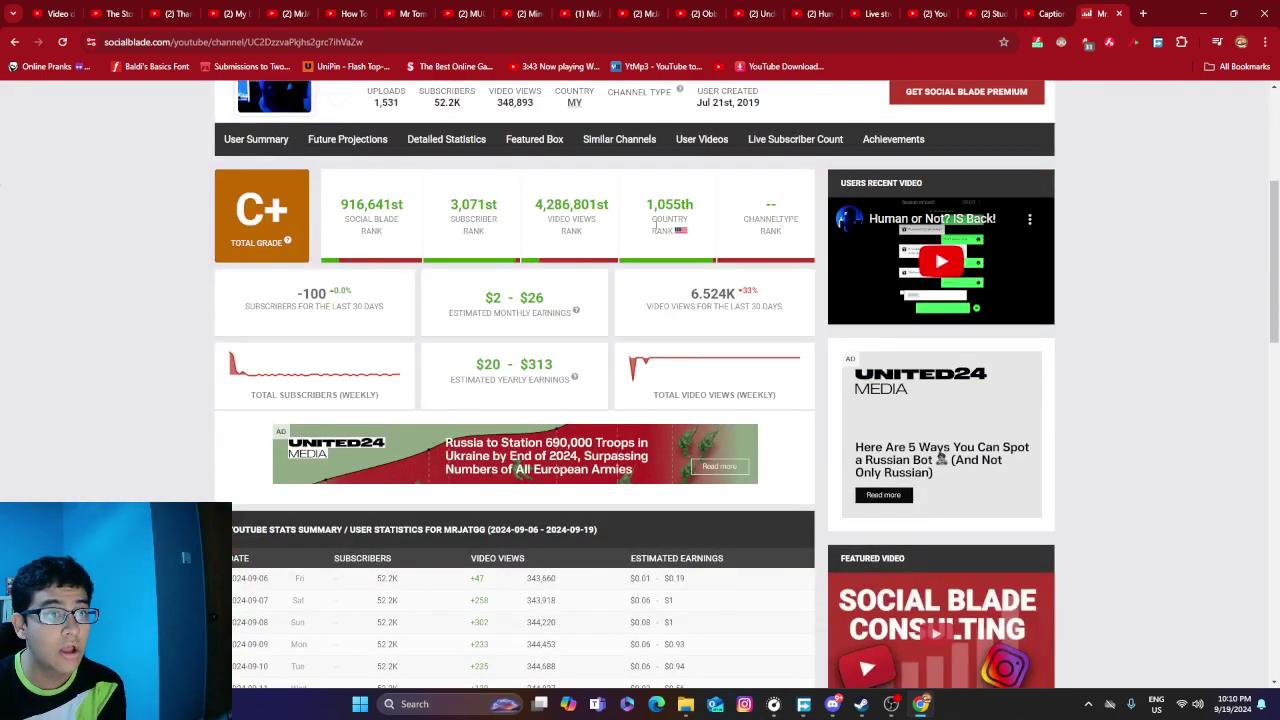
mouse_move(660, 205)
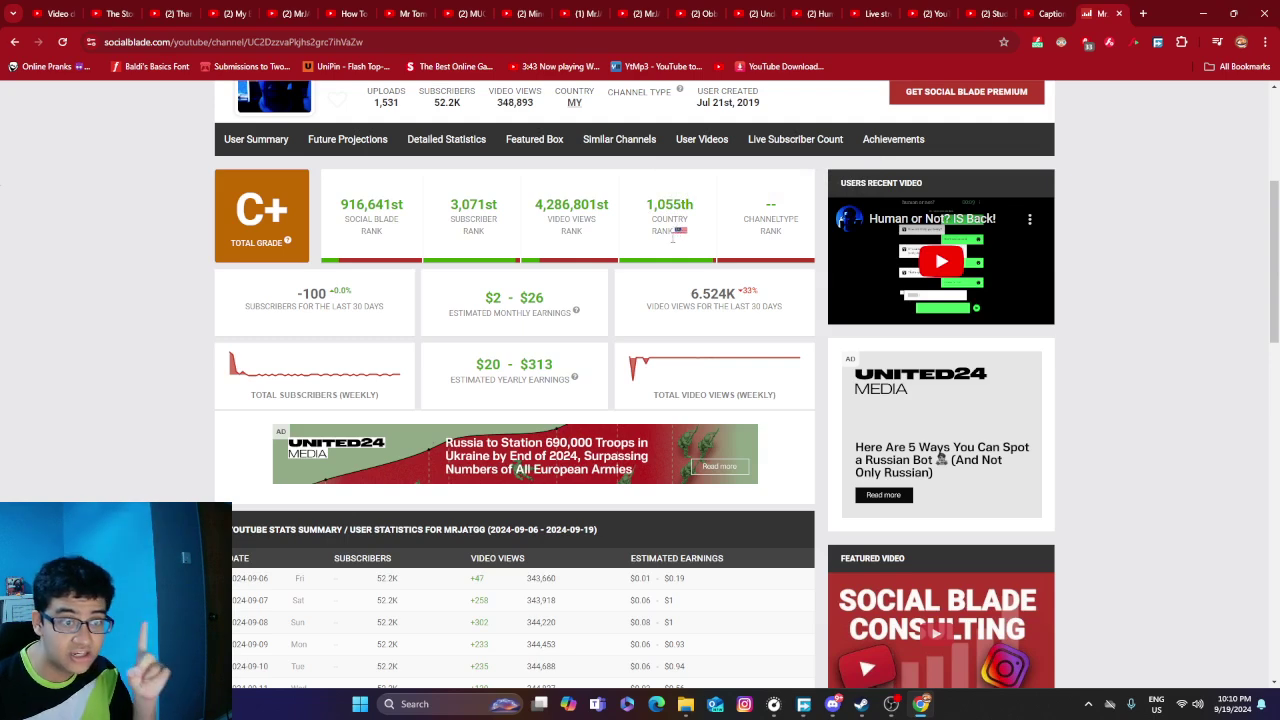
Look over the MrJATGG channel's header, ranks and daily statistics, and open its live subscriber count.
scroll(669, 248, up, 2)
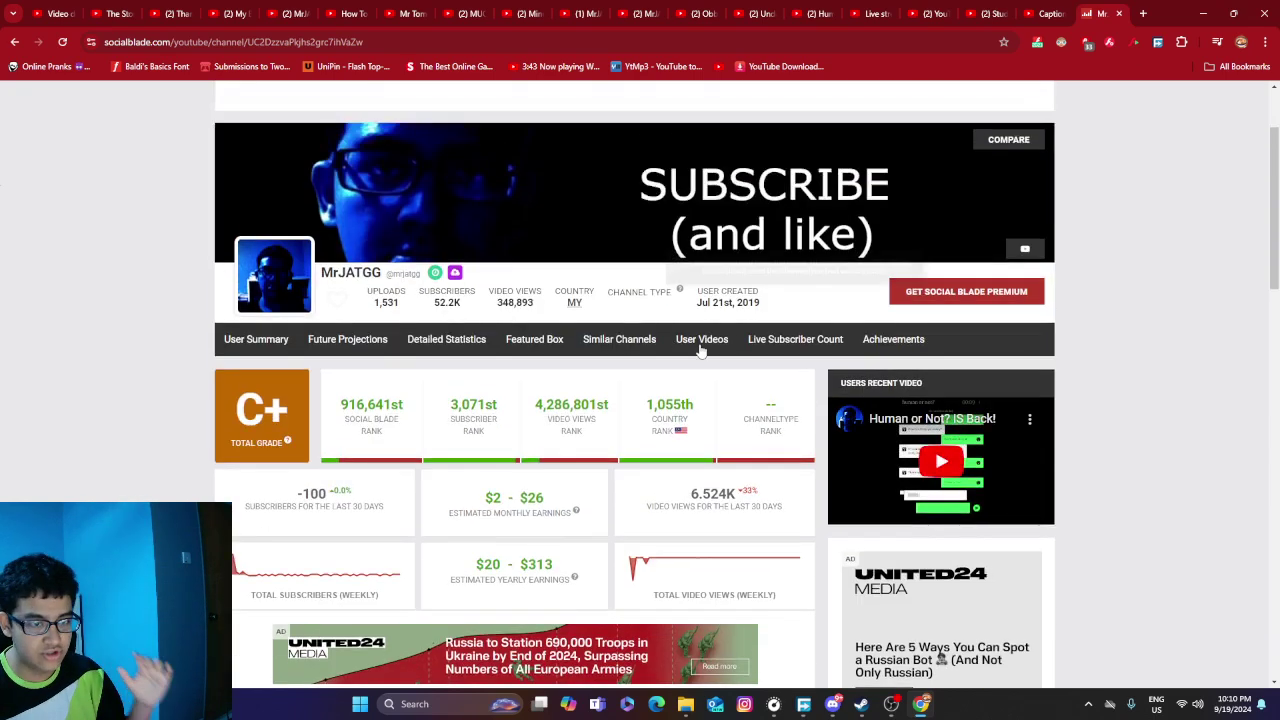
mouse_move(405, 415)
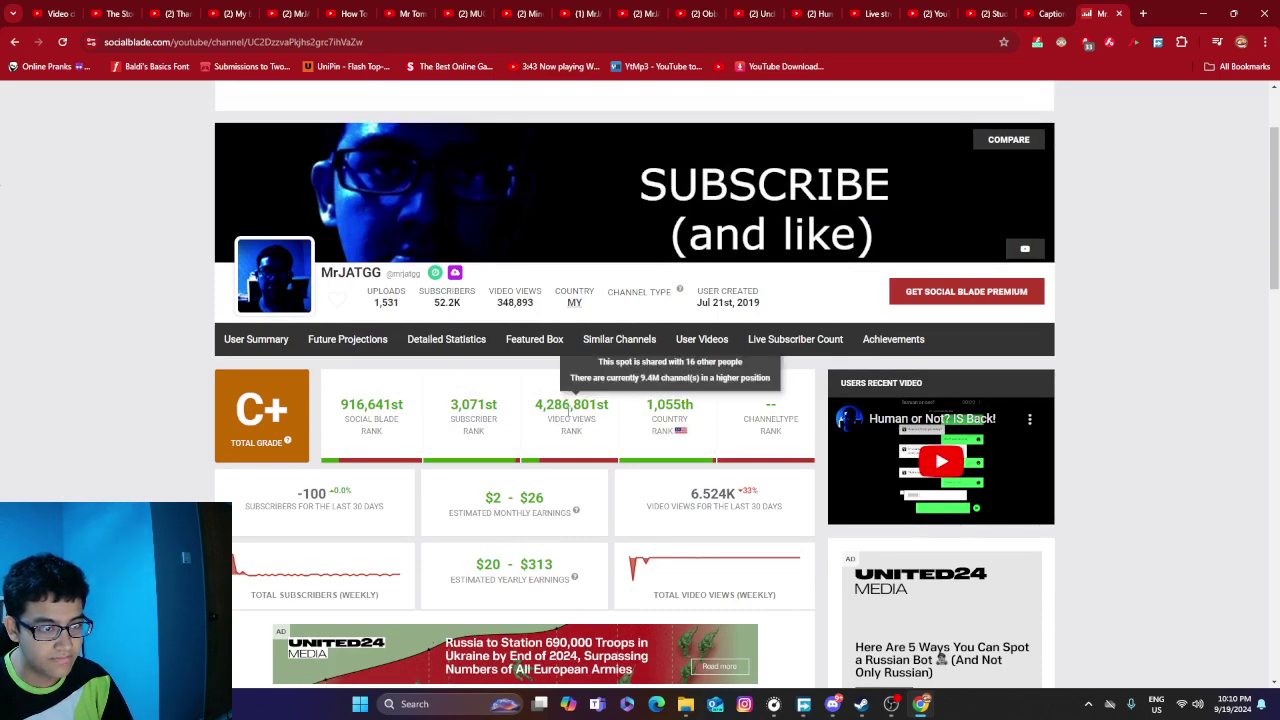
scroll(707, 441, down, 4)
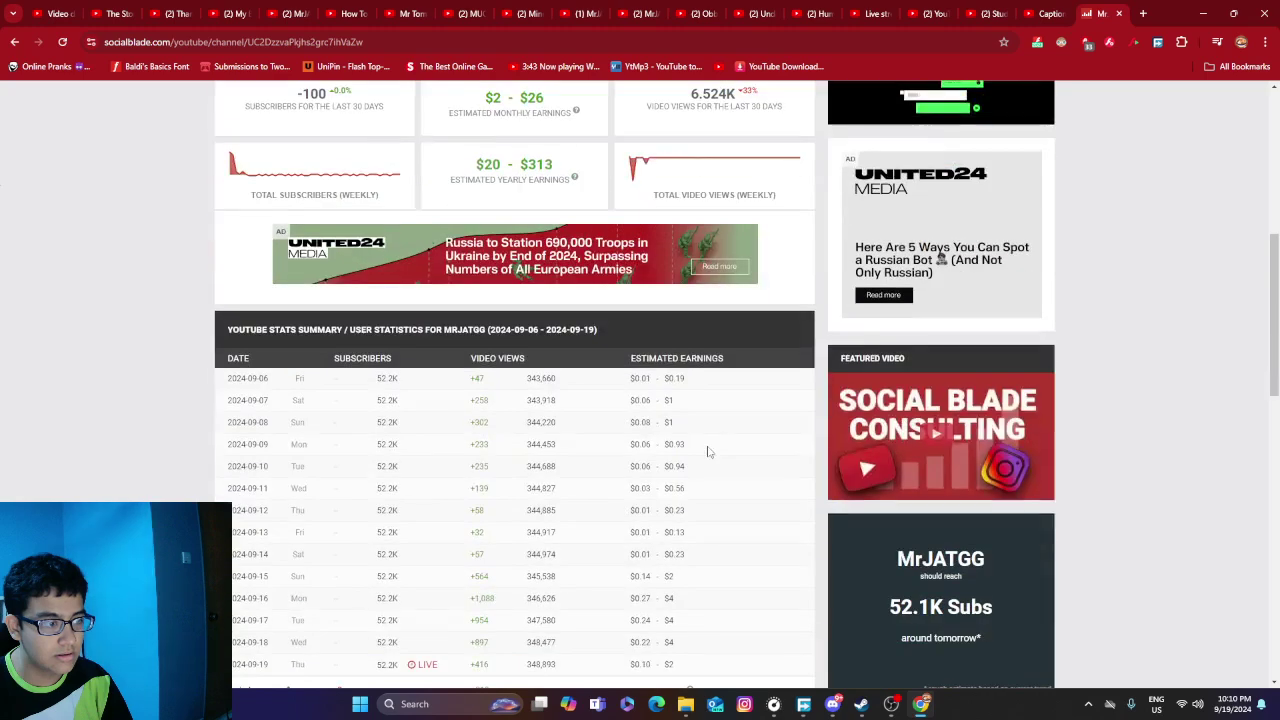
scroll(435, 432, down, 3)
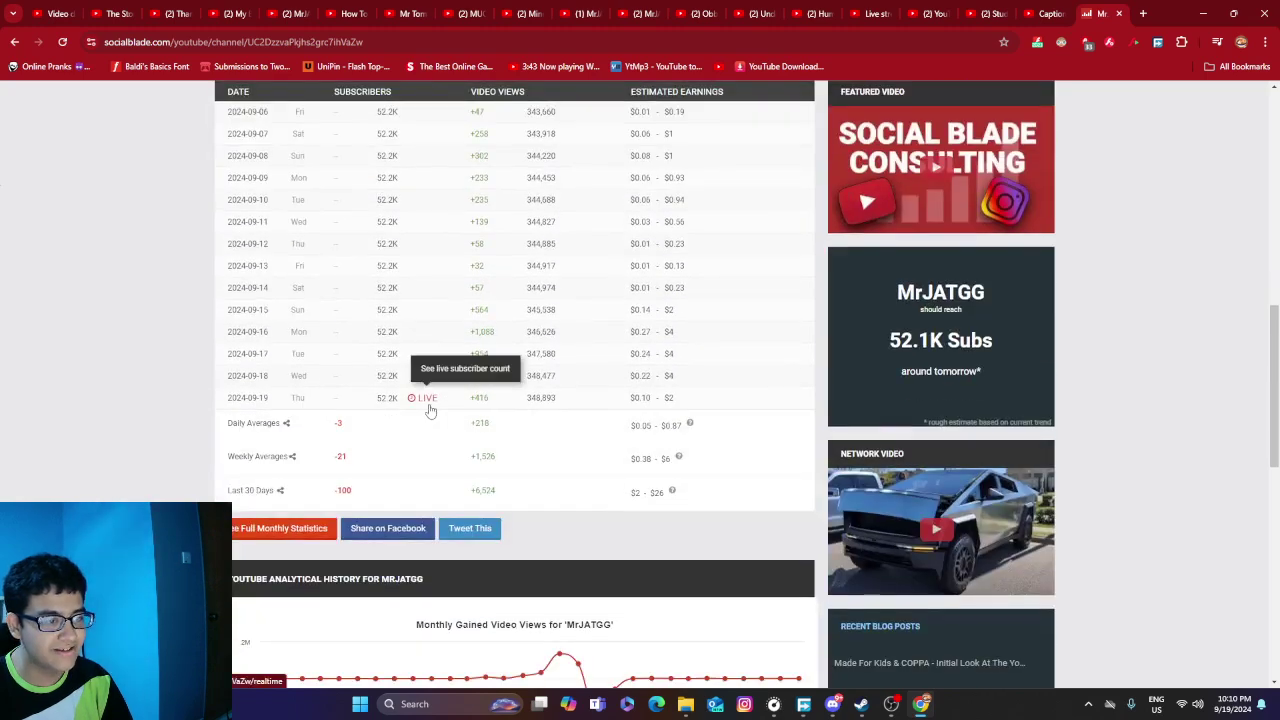
click(426, 400)
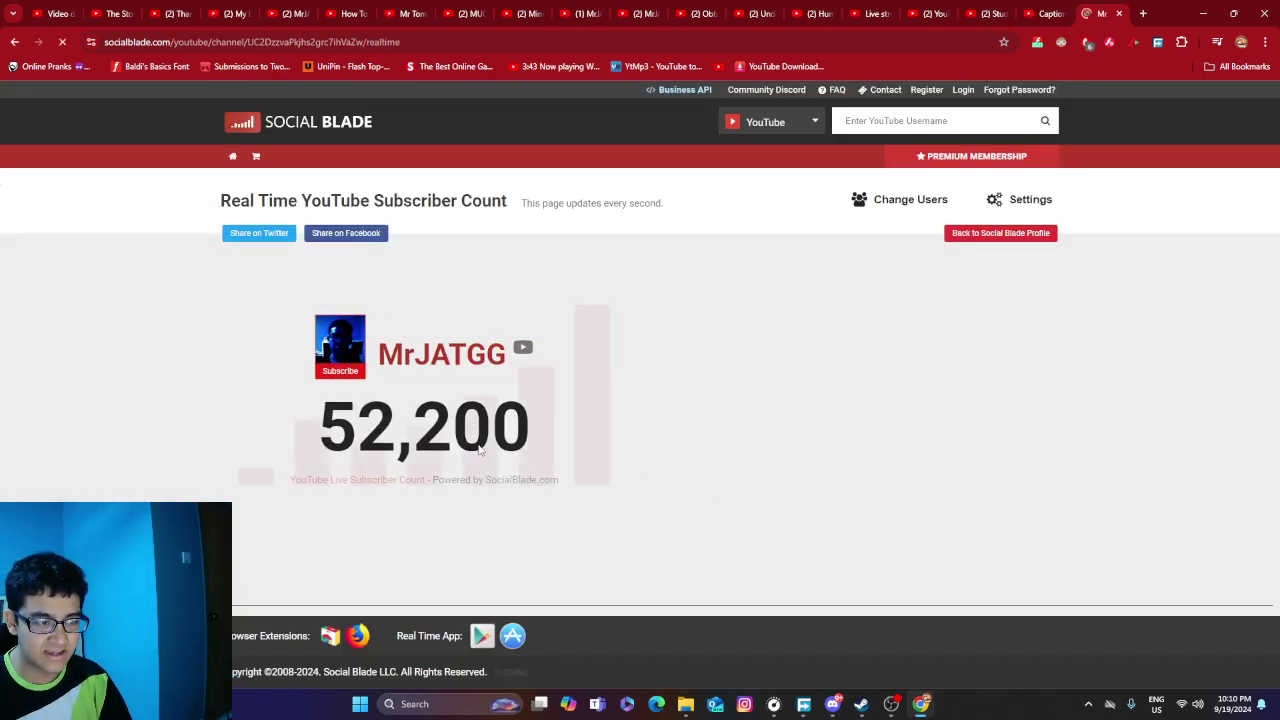
double_click(614, 454)
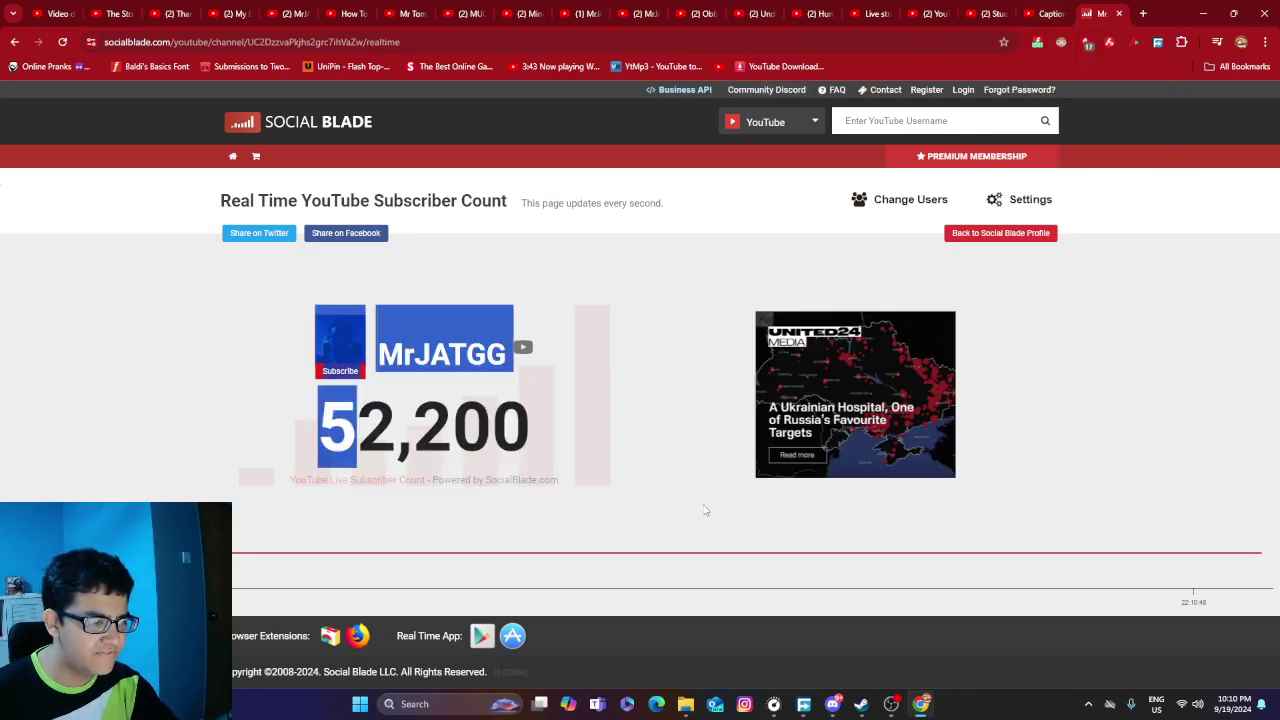
Return to the MrJATGG channel's Social Blade profile and check its creation date.
click(54, 12)
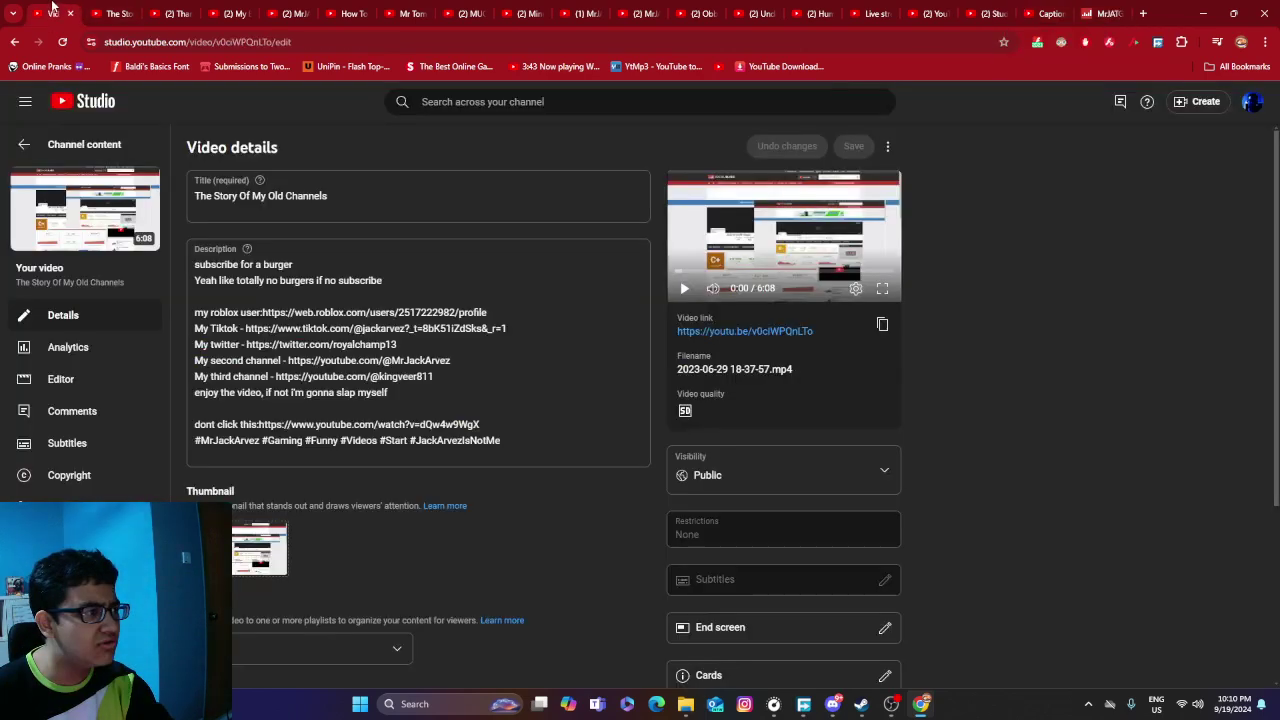
click(106, 10)
click(1106, 12)
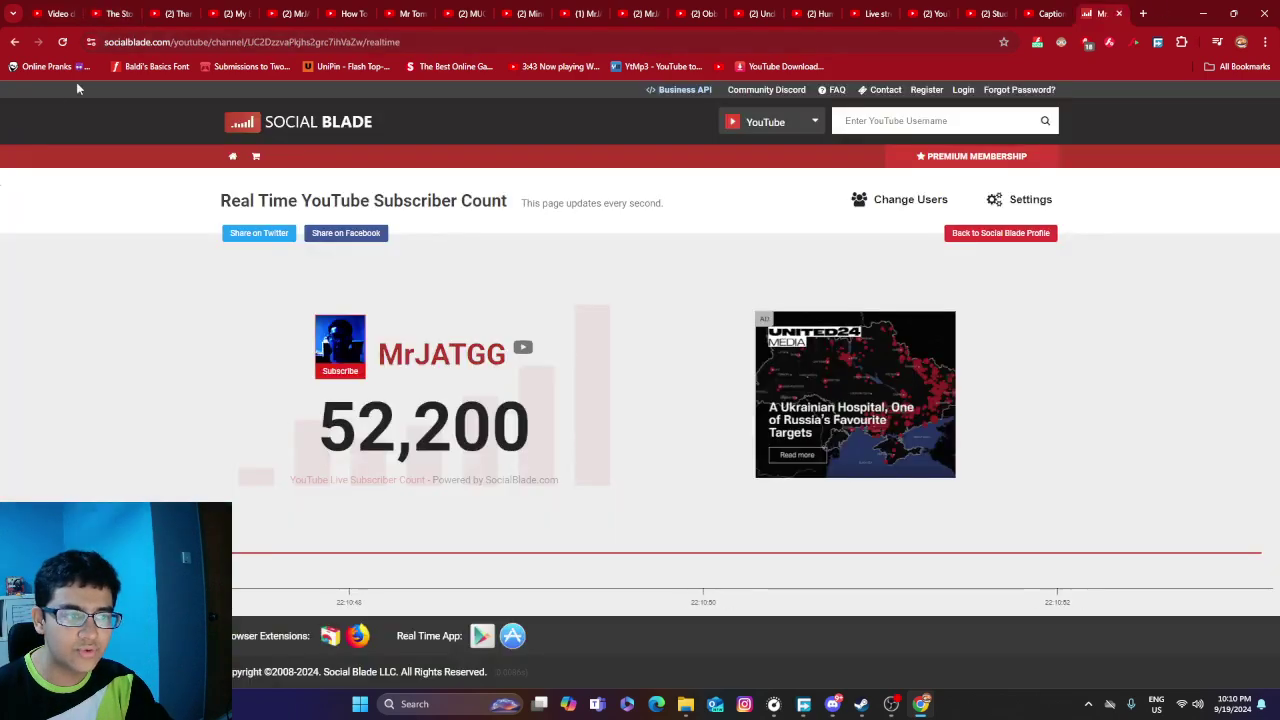
click(15, 41)
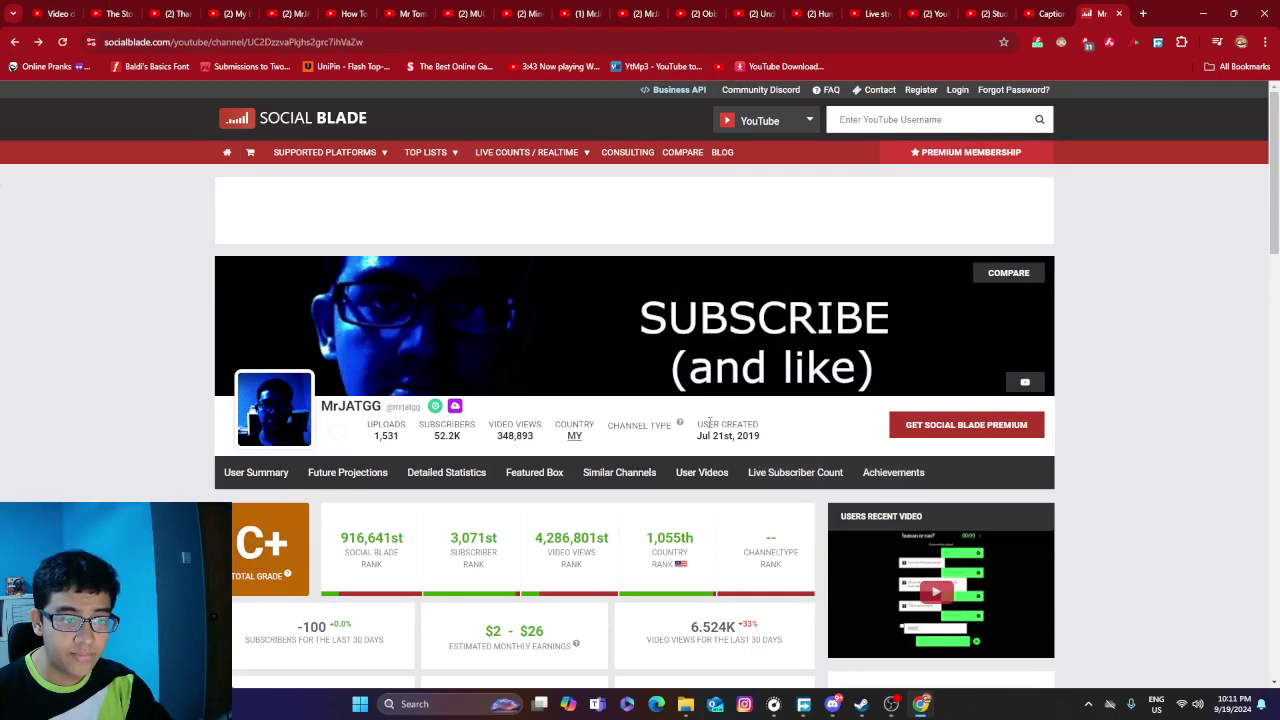
drag(709, 423, 772, 436)
click(811, 434)
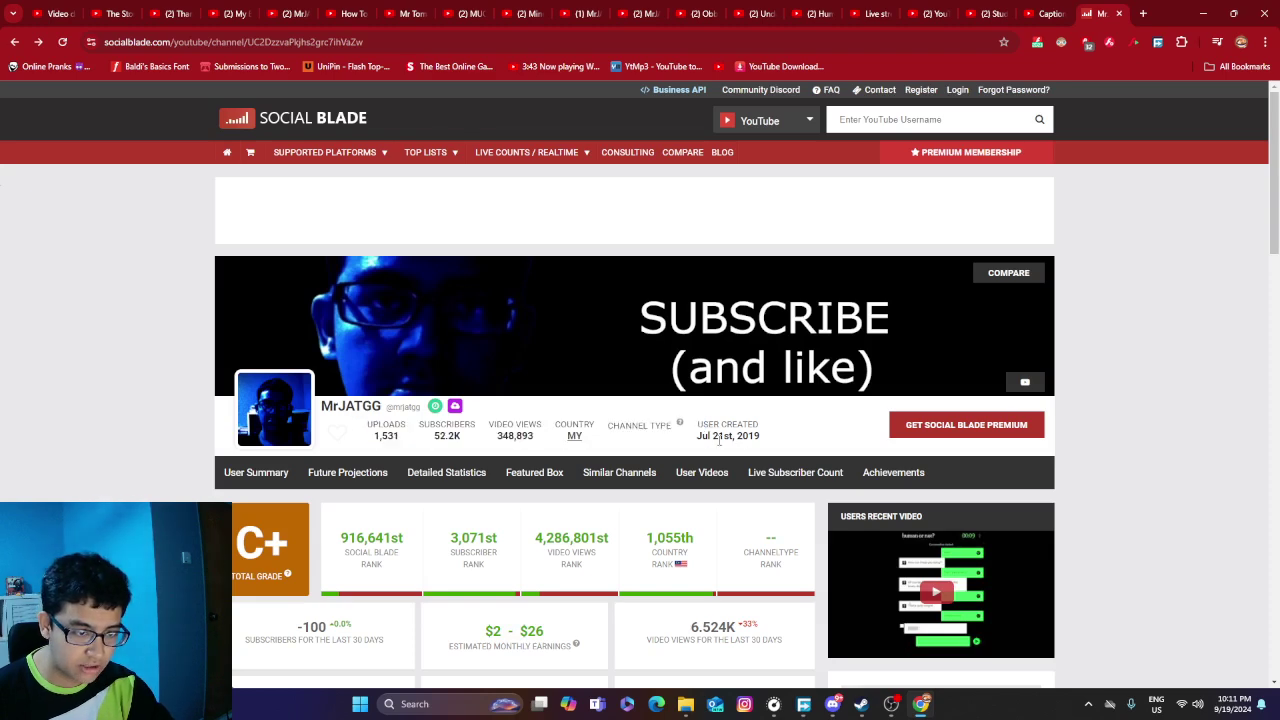
Examine MrJATGG's daily subscribers, video views and estimated earnings in the statistics table, down to the monthly history charts.
scroll(791, 446, down, 2)
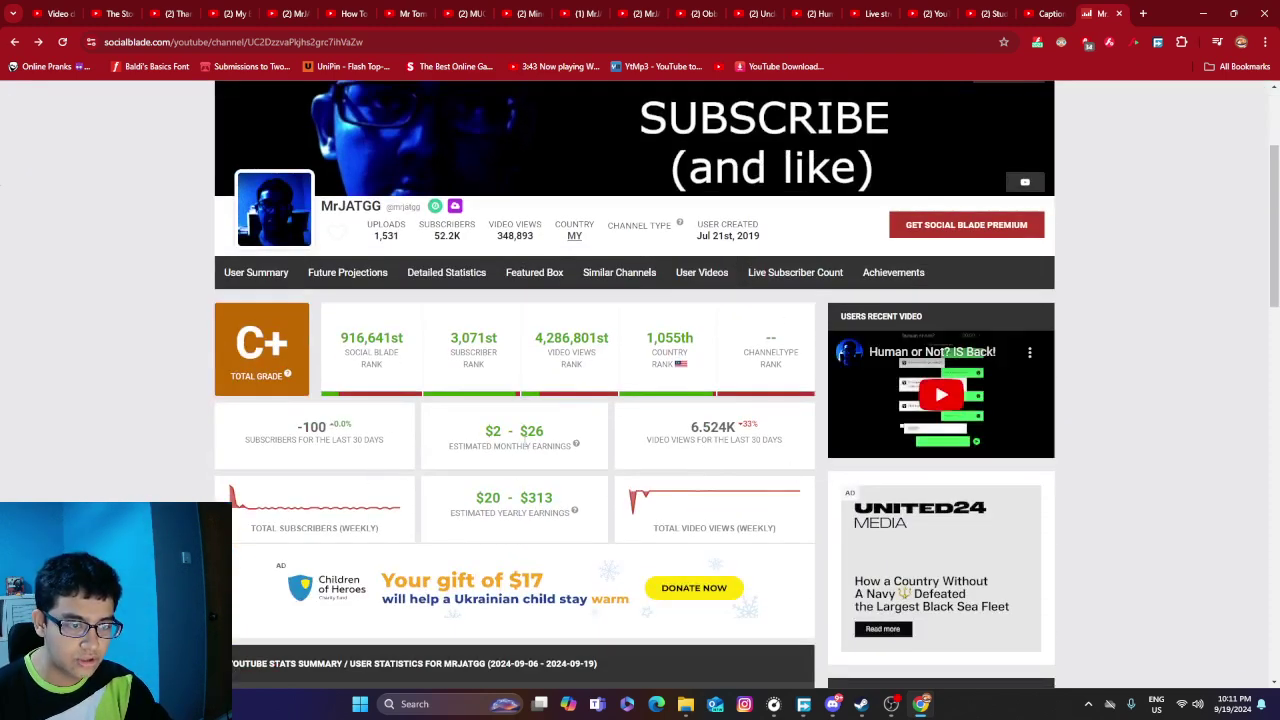
scroll(418, 441, down, 5)
scroll(500, 427, down, 1)
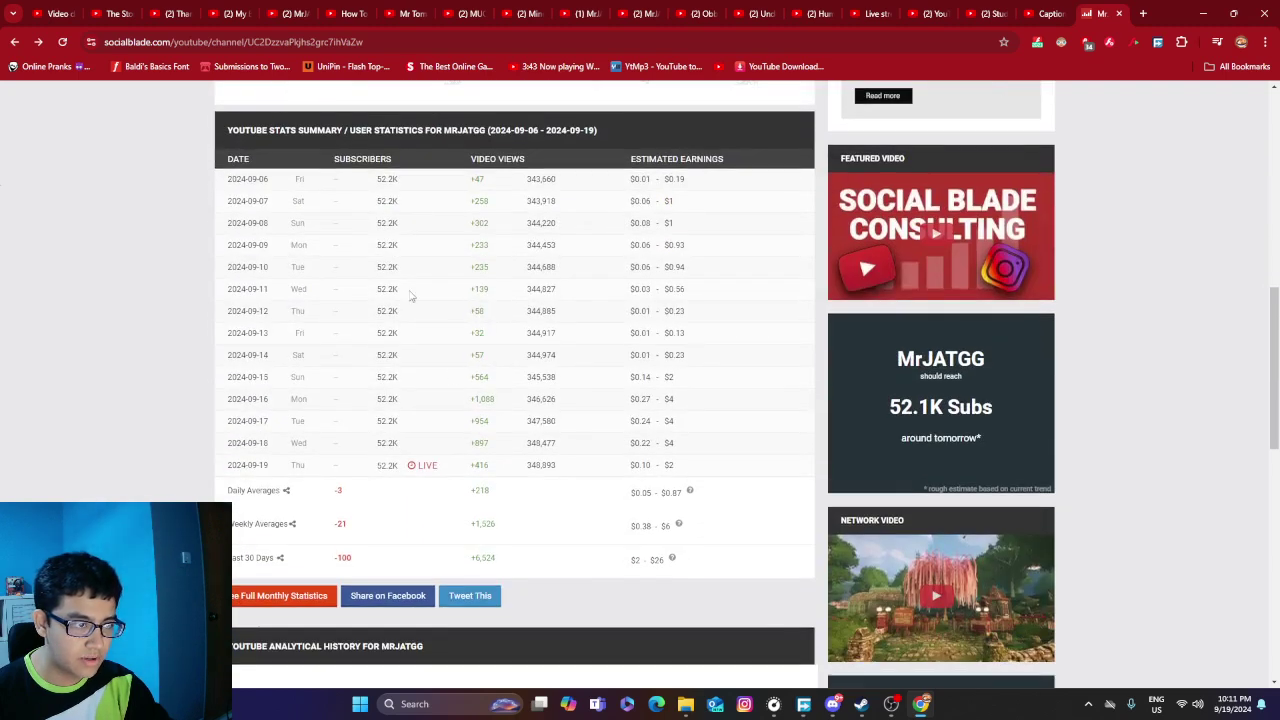
drag(375, 170, 400, 470)
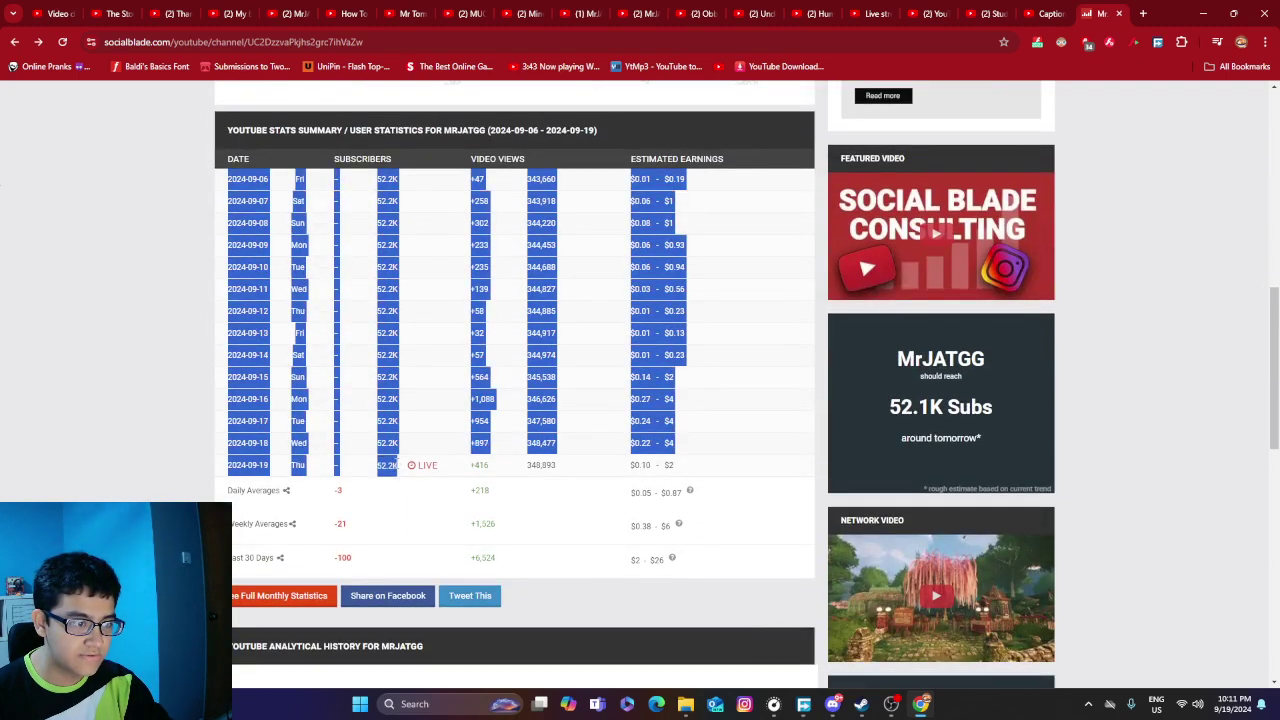
click(19, 367)
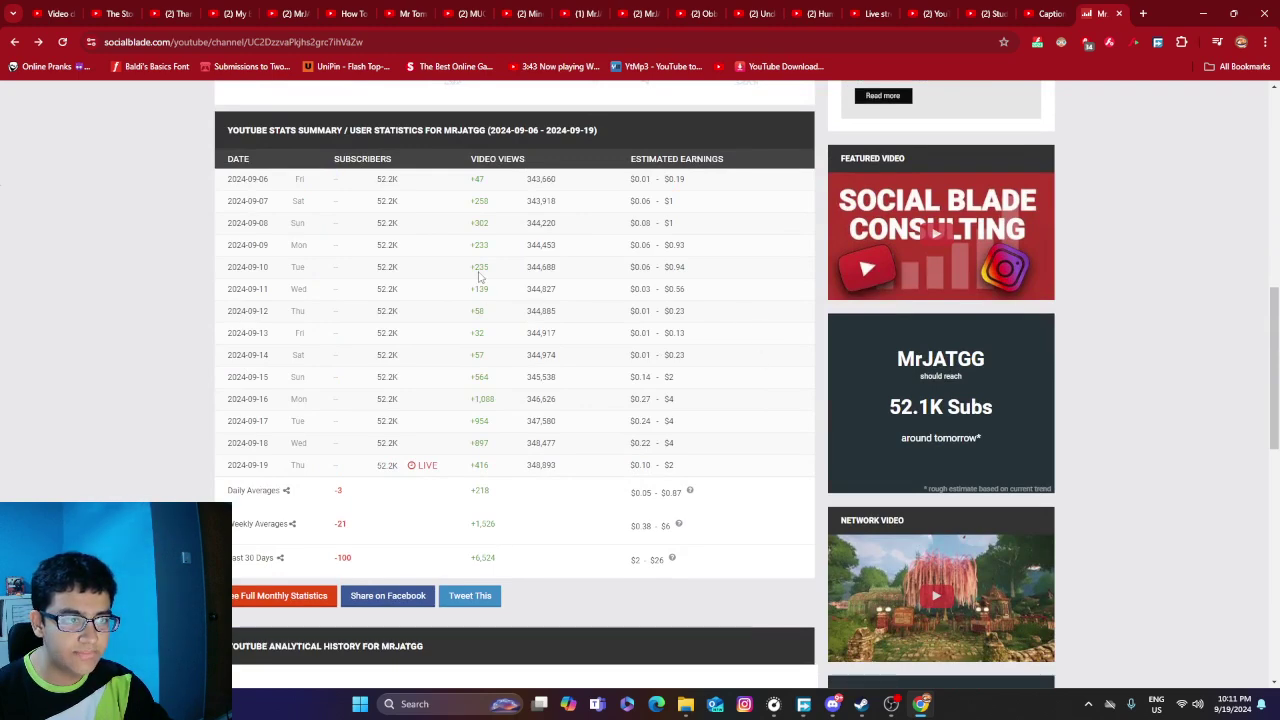
drag(398, 187, 434, 200)
click(471, 318)
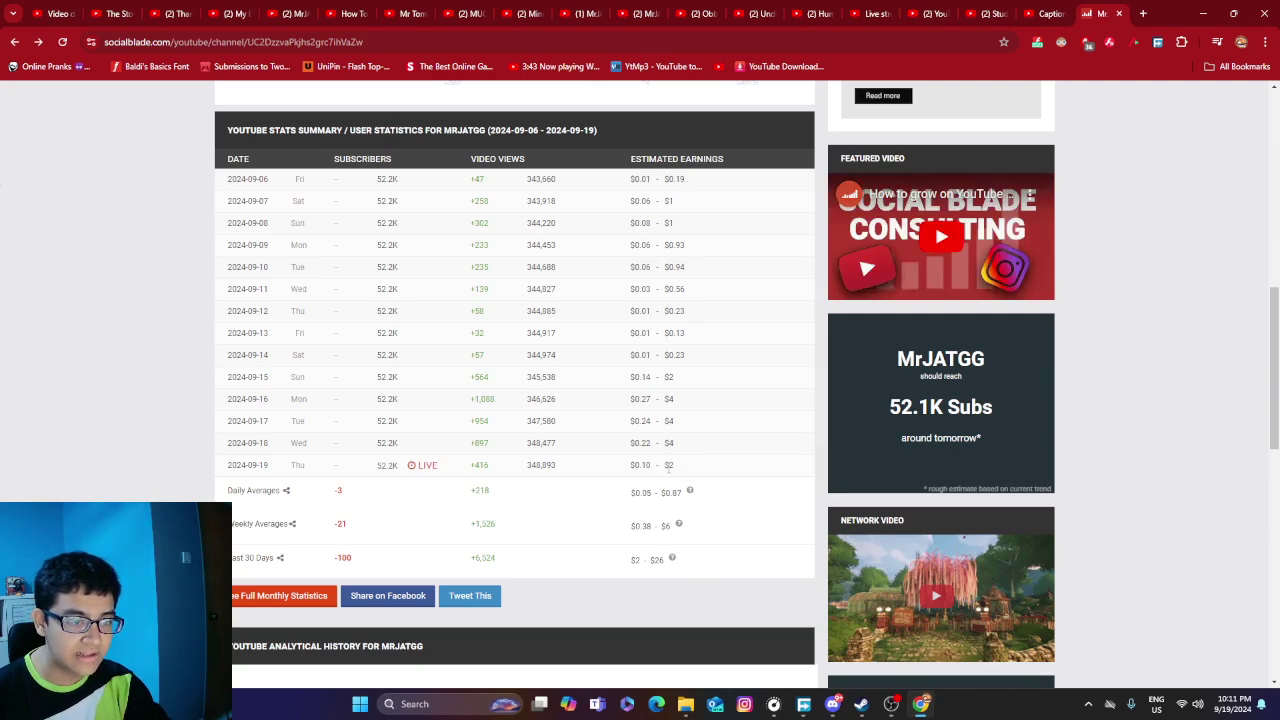
scroll(703, 447, down, 3)
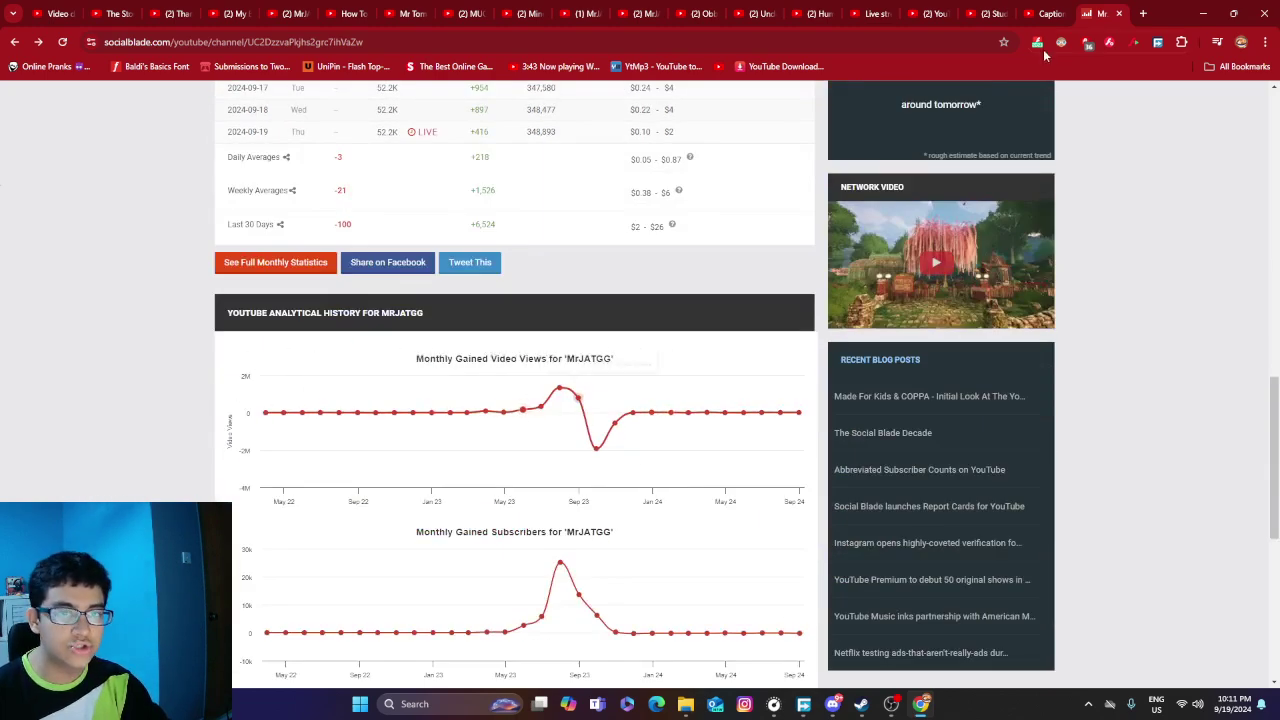
Search Google for "2 dollar to myr" in a new tab and check the conversion on the Wise currency converter.
click(1142, 13)
click(440, 271)
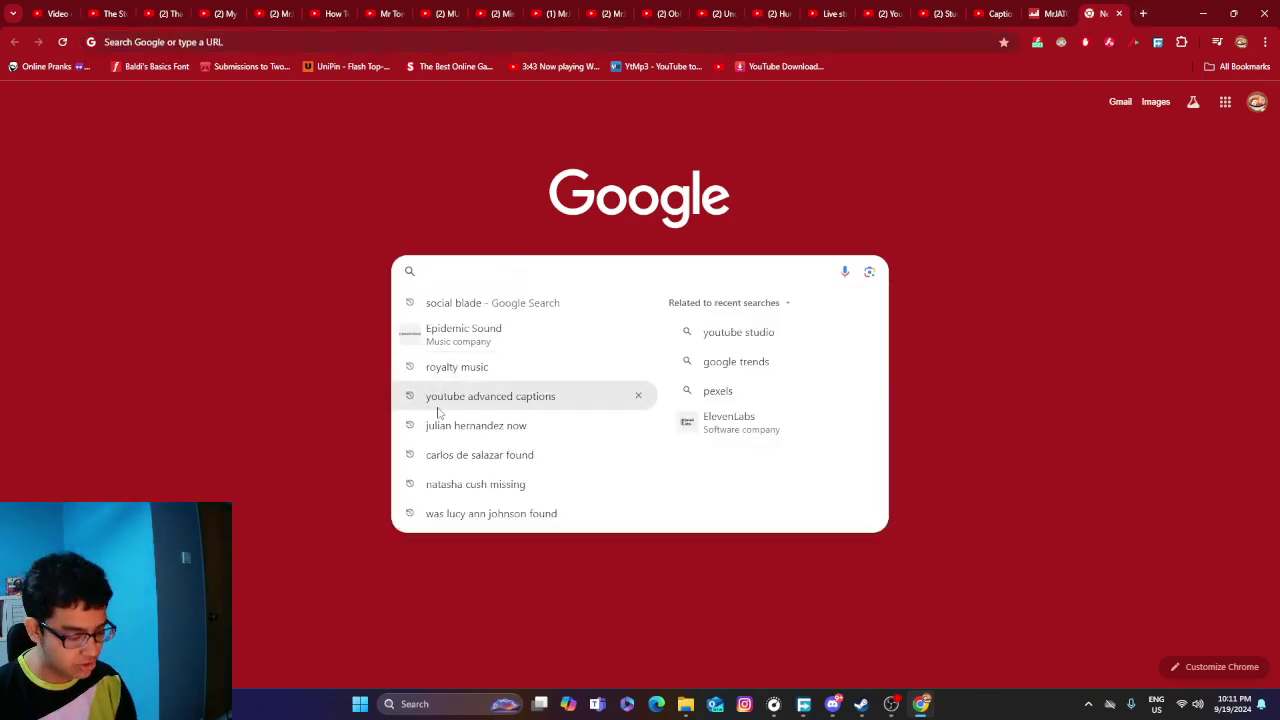
text(2 dollar)
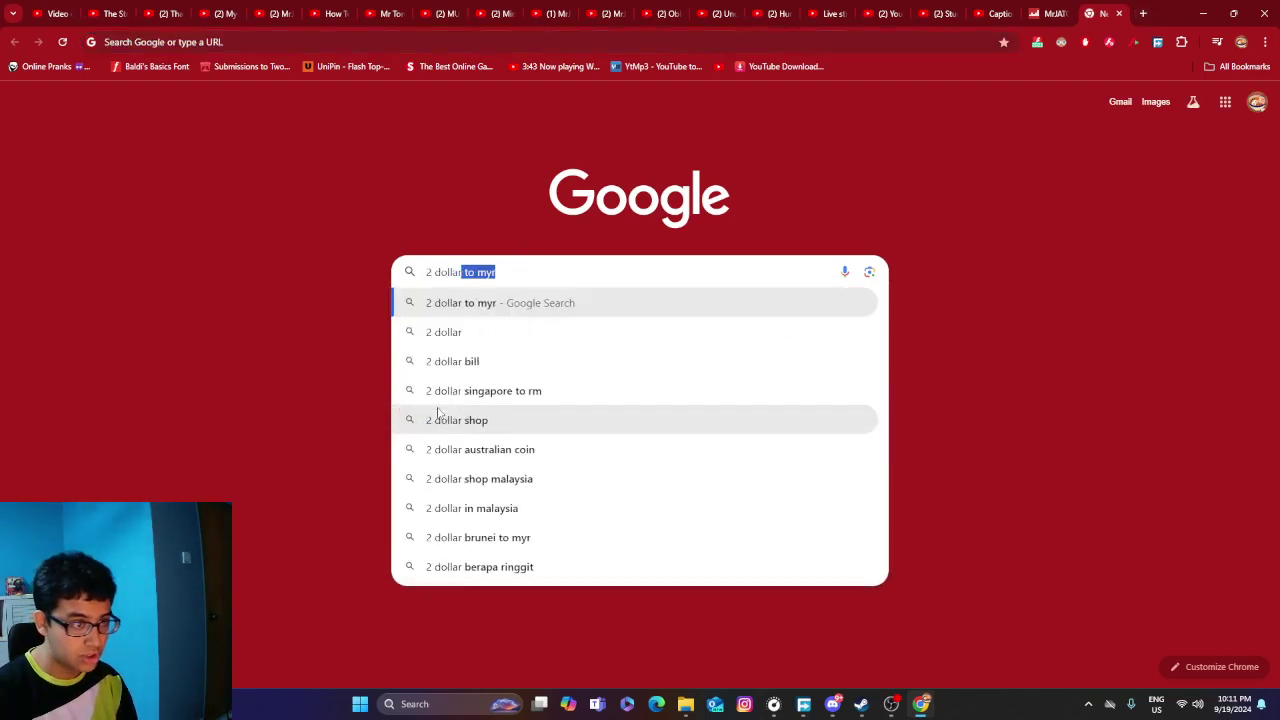
key(Return)
click(350, 228)
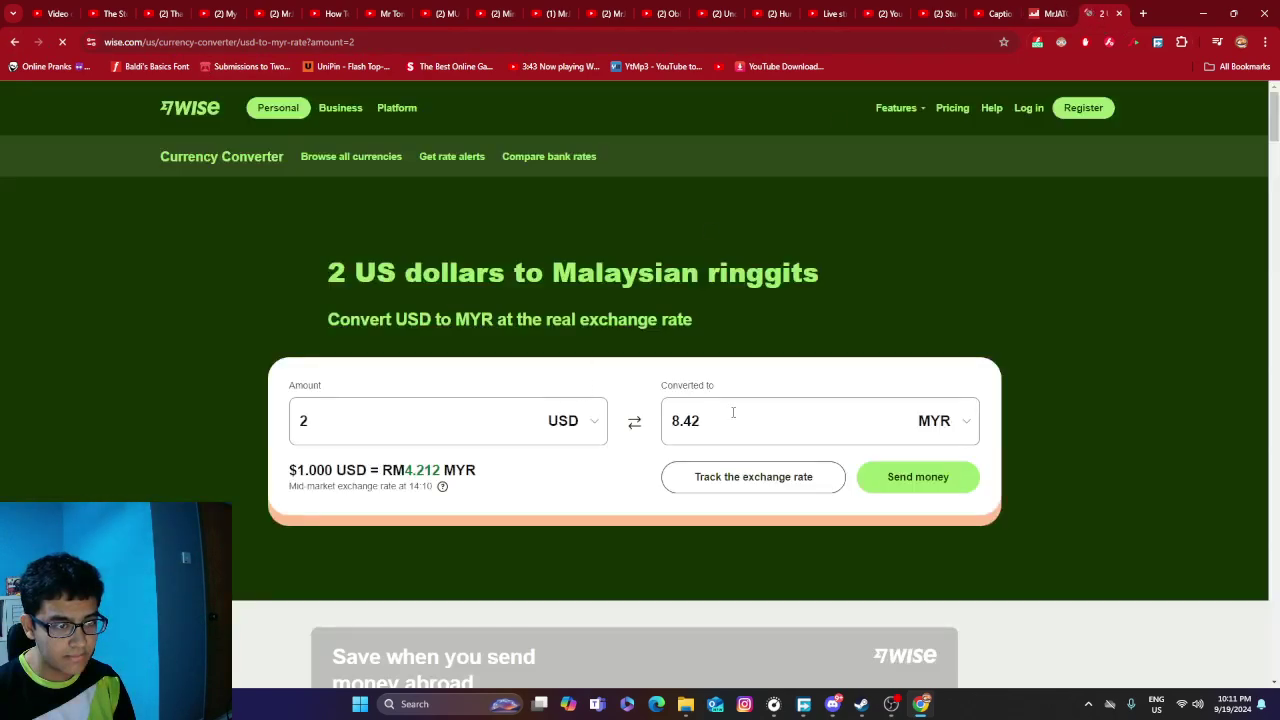
click(738, 414)
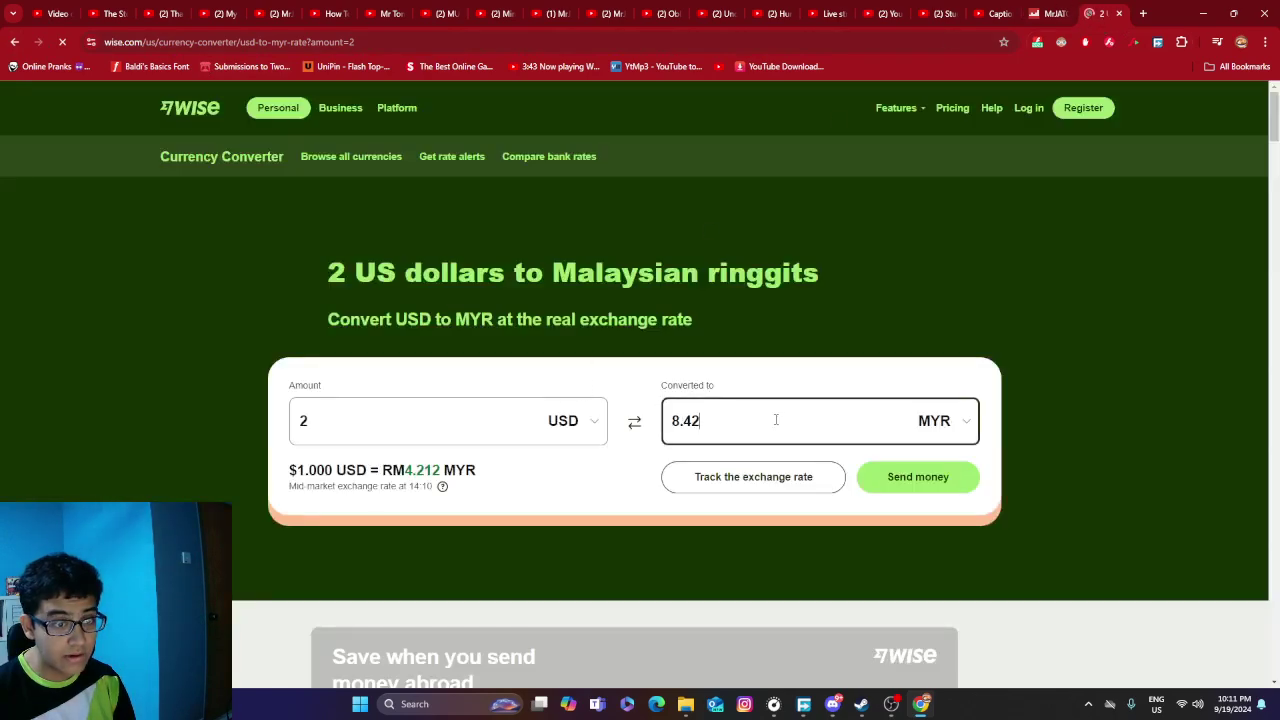
Go back to the MrJATGG statistics, review the monthly gained views and subscribers charts, and open the full monthly statistics.
click(1029, 8)
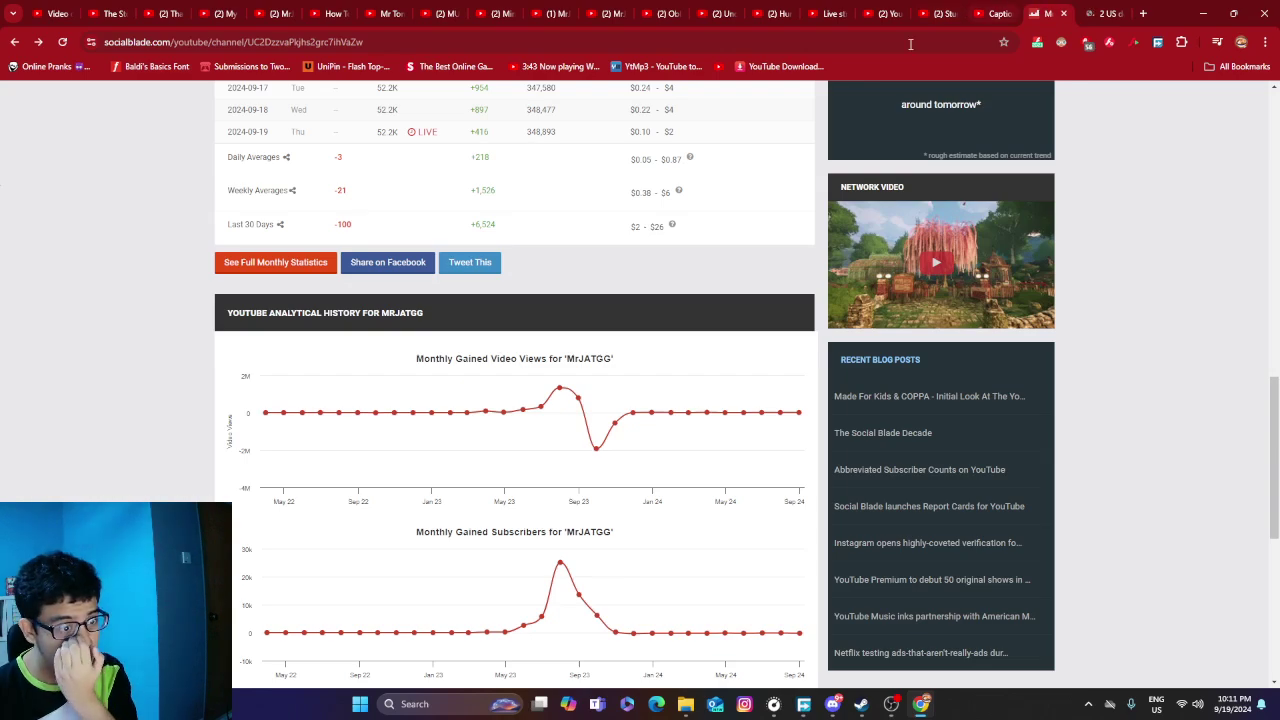
scroll(340, 434, down, 2)
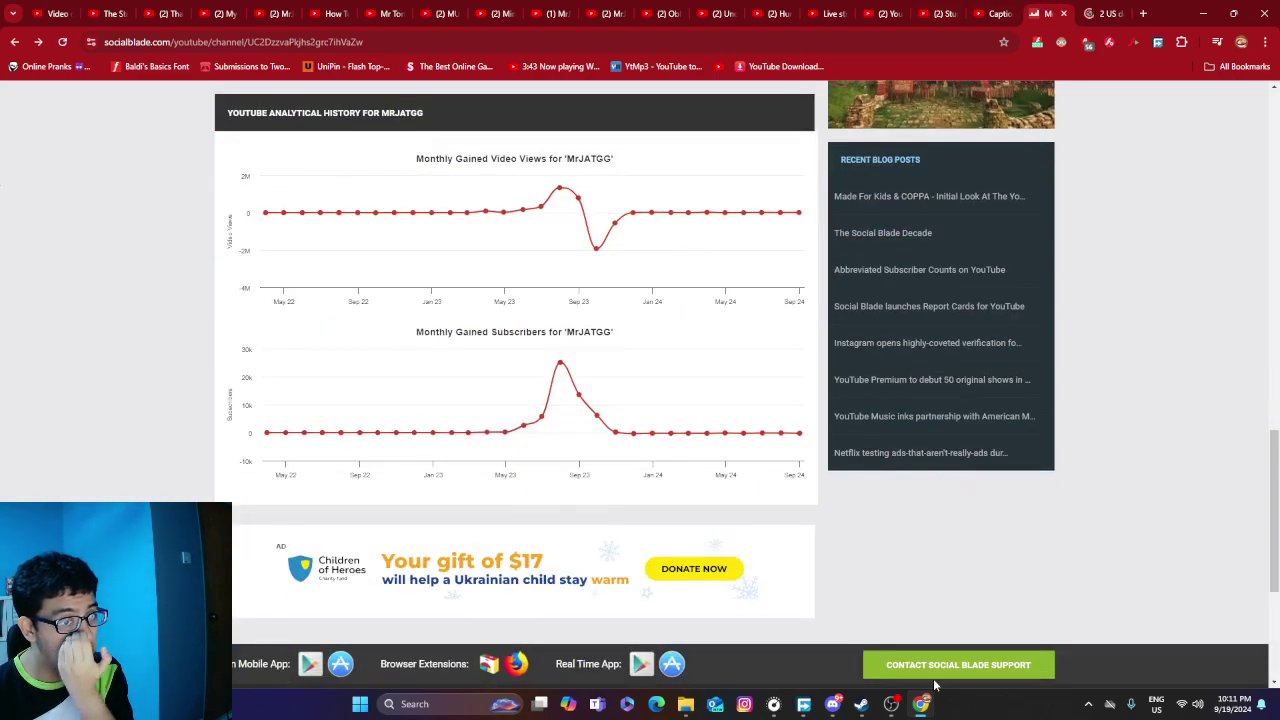
scroll(900, 525, up, 12)
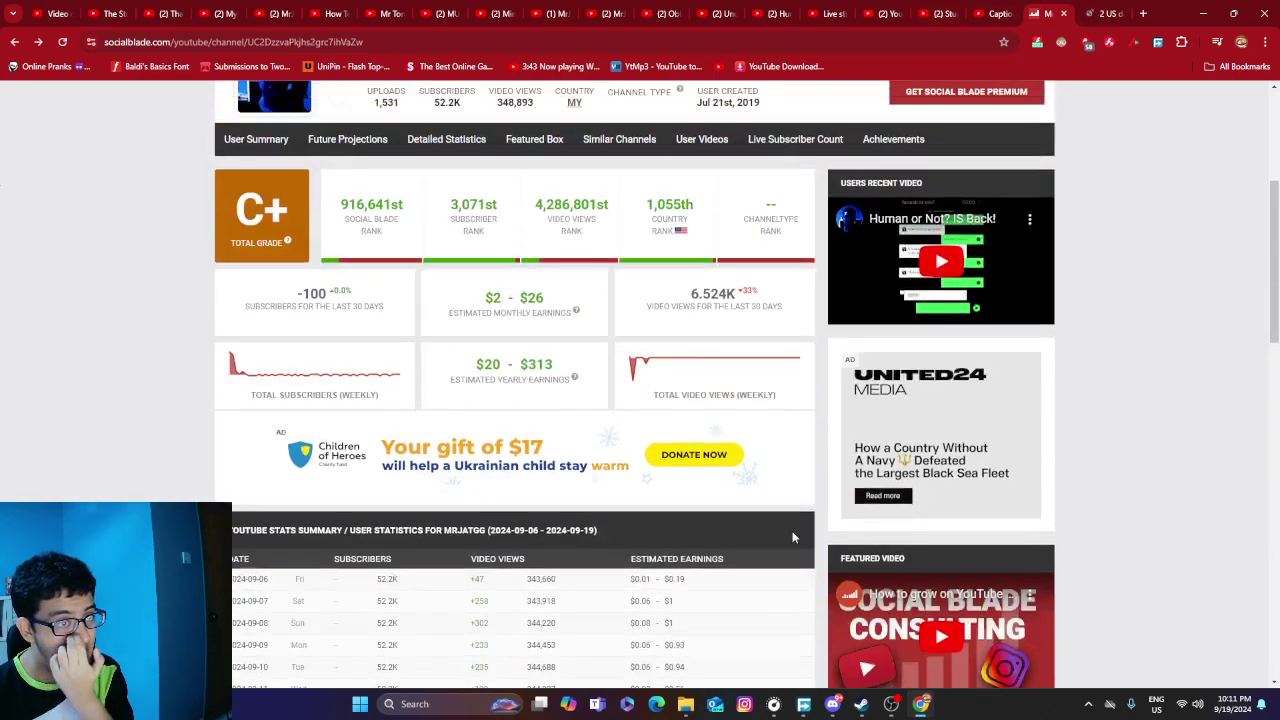
scroll(793, 537, down, 5)
click(292, 470)
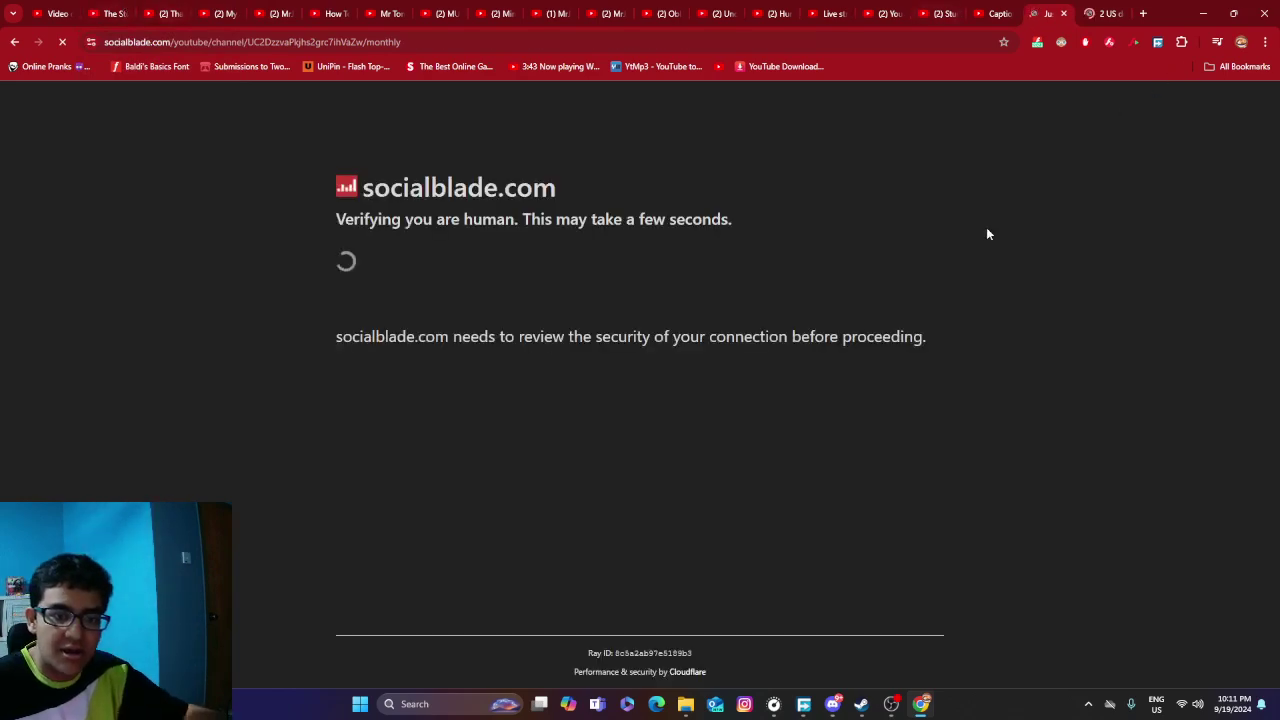
drag(768, 310, 930, 311)
click(891, 704)
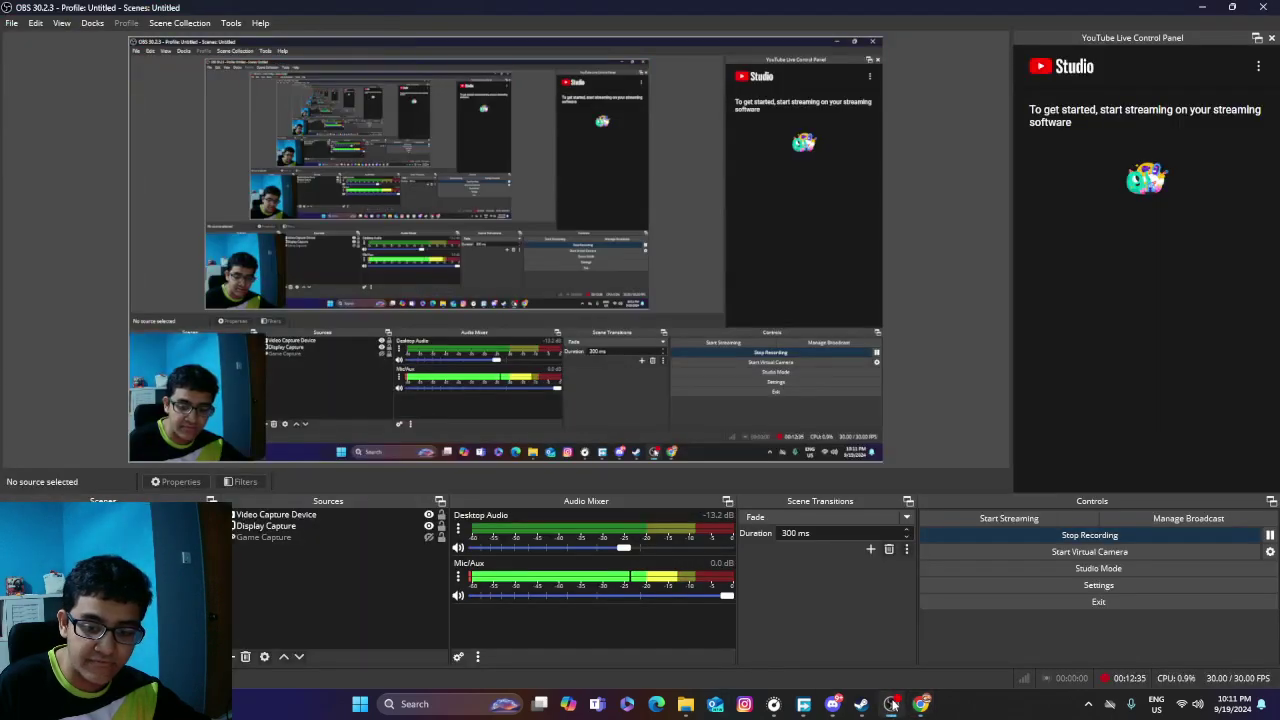
click(891, 704)
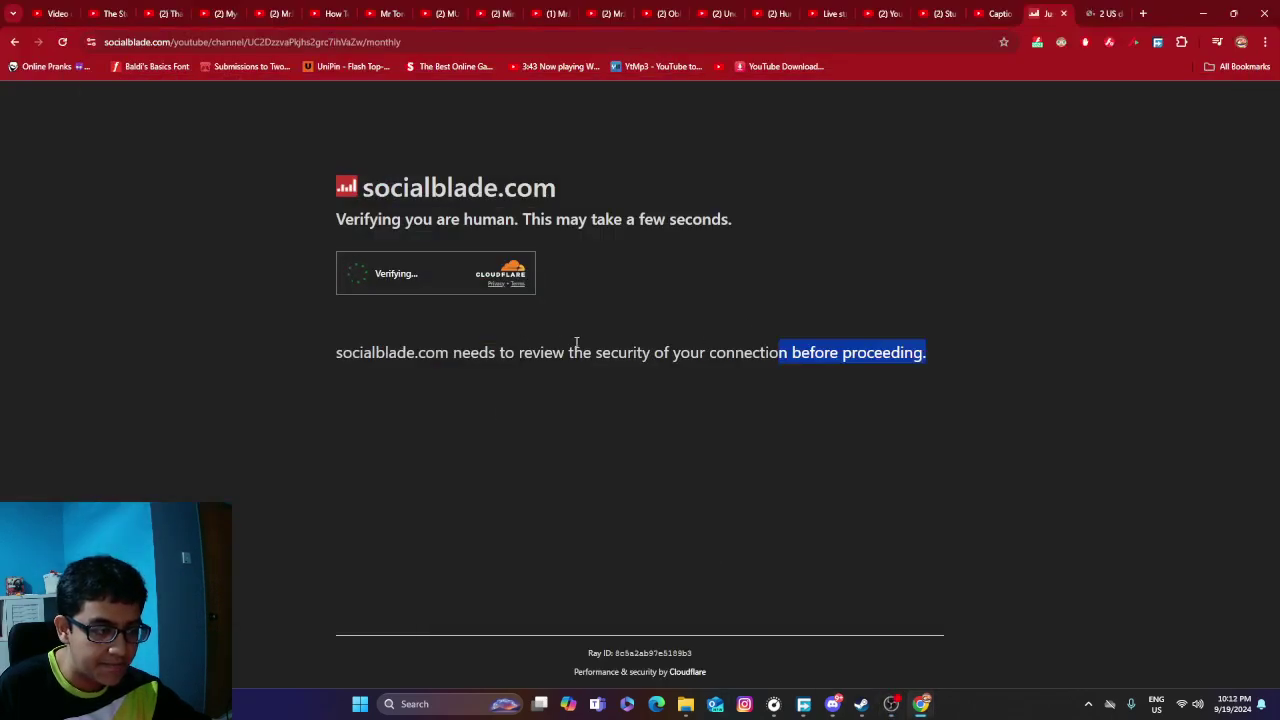
click(514, 399)
Return to the channel content list in YouTube Studio and check whether the Social Blade monthly statistics have loaded.
click(60, 13)
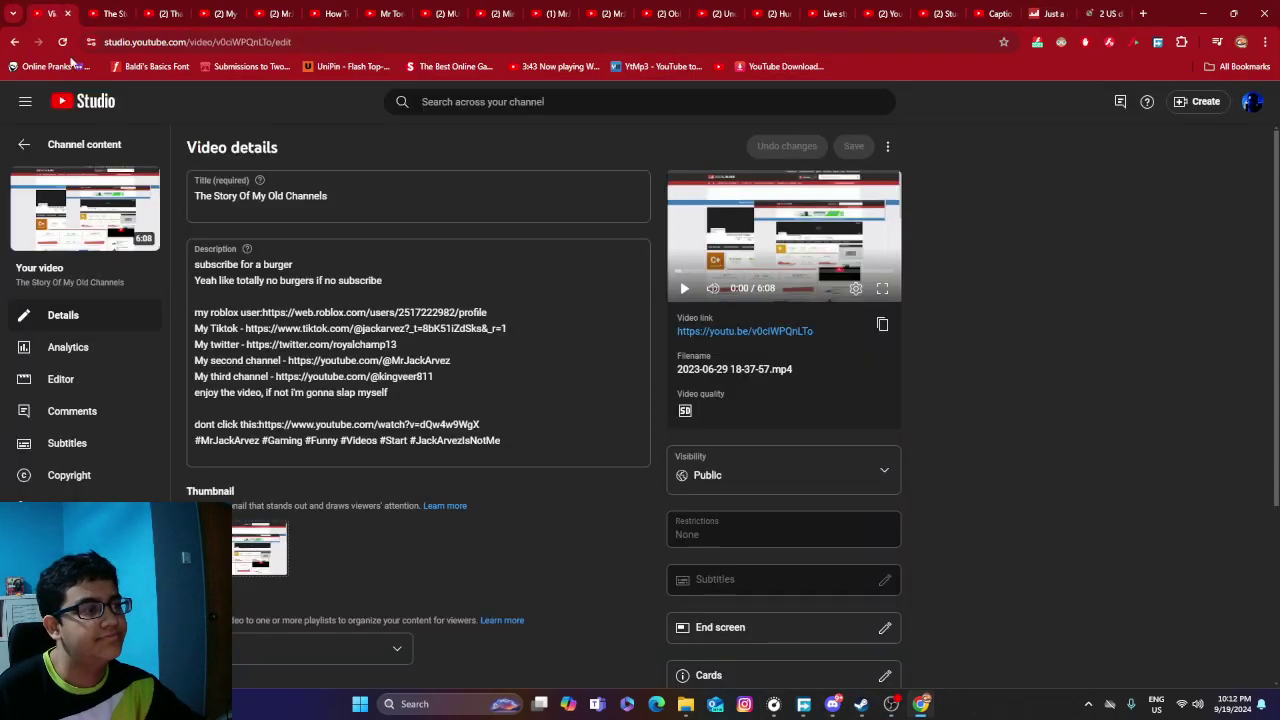
click(98, 145)
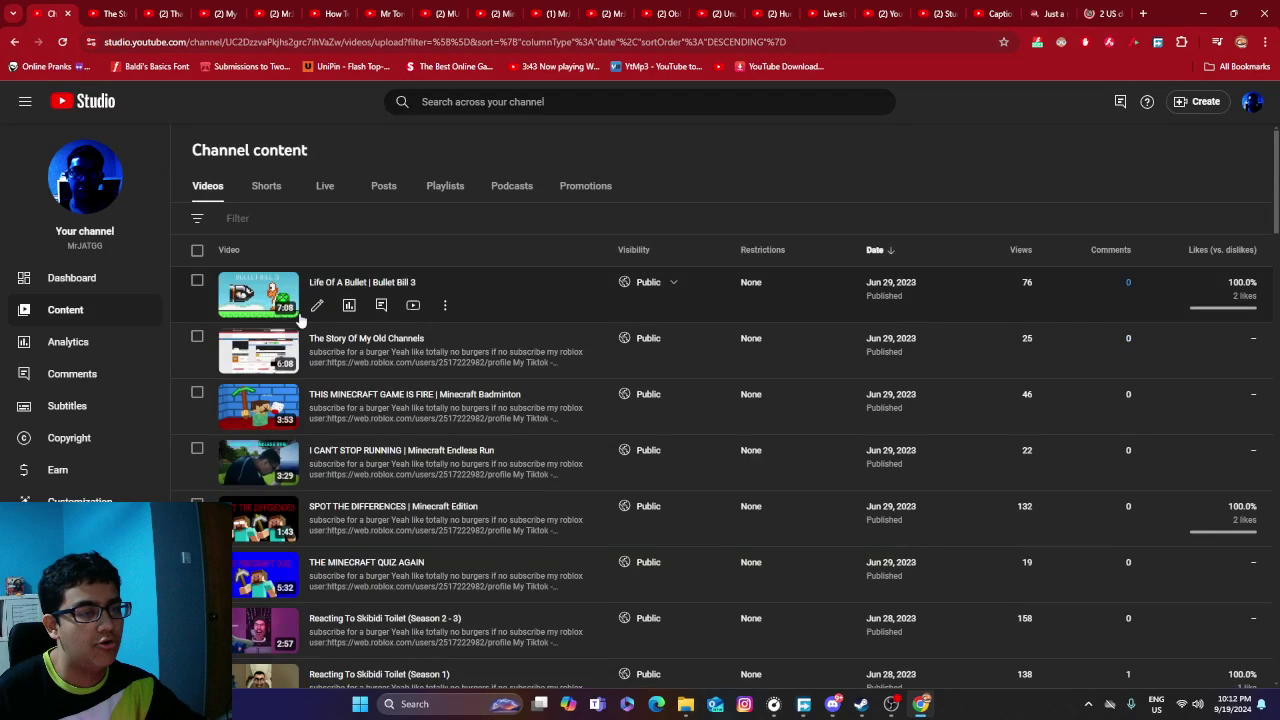
click(1127, 8)
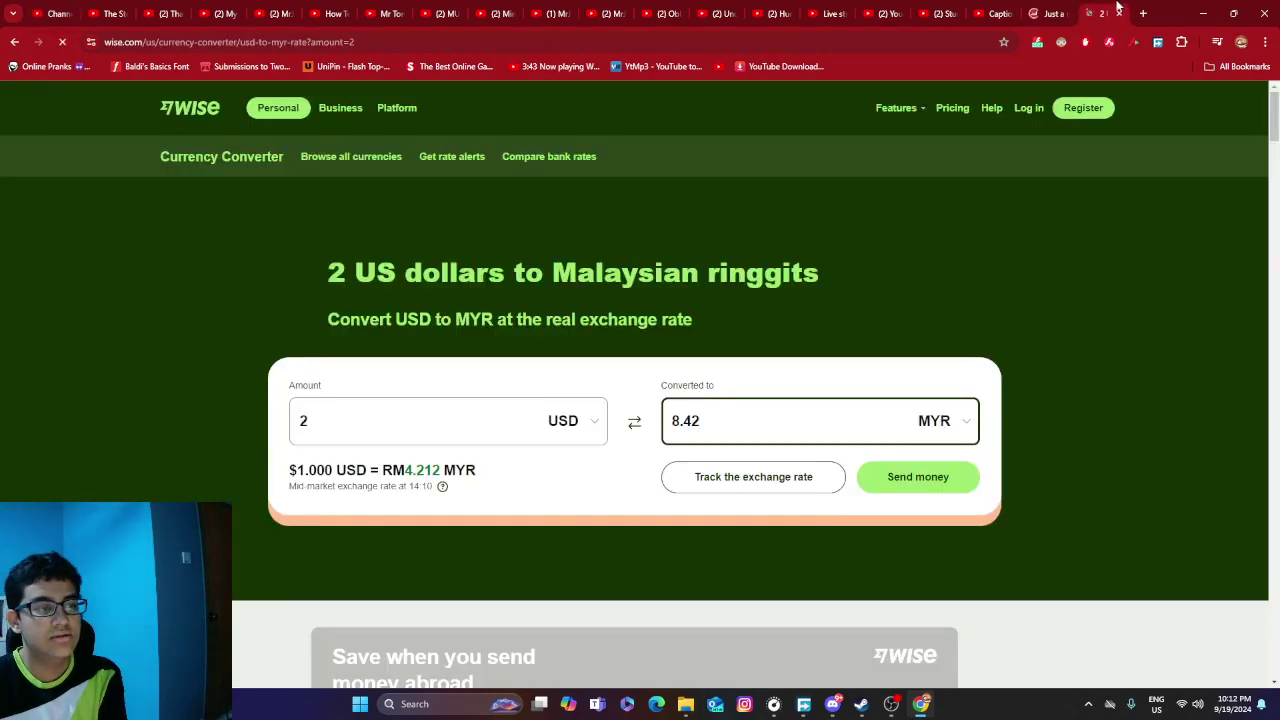
click(1048, 12)
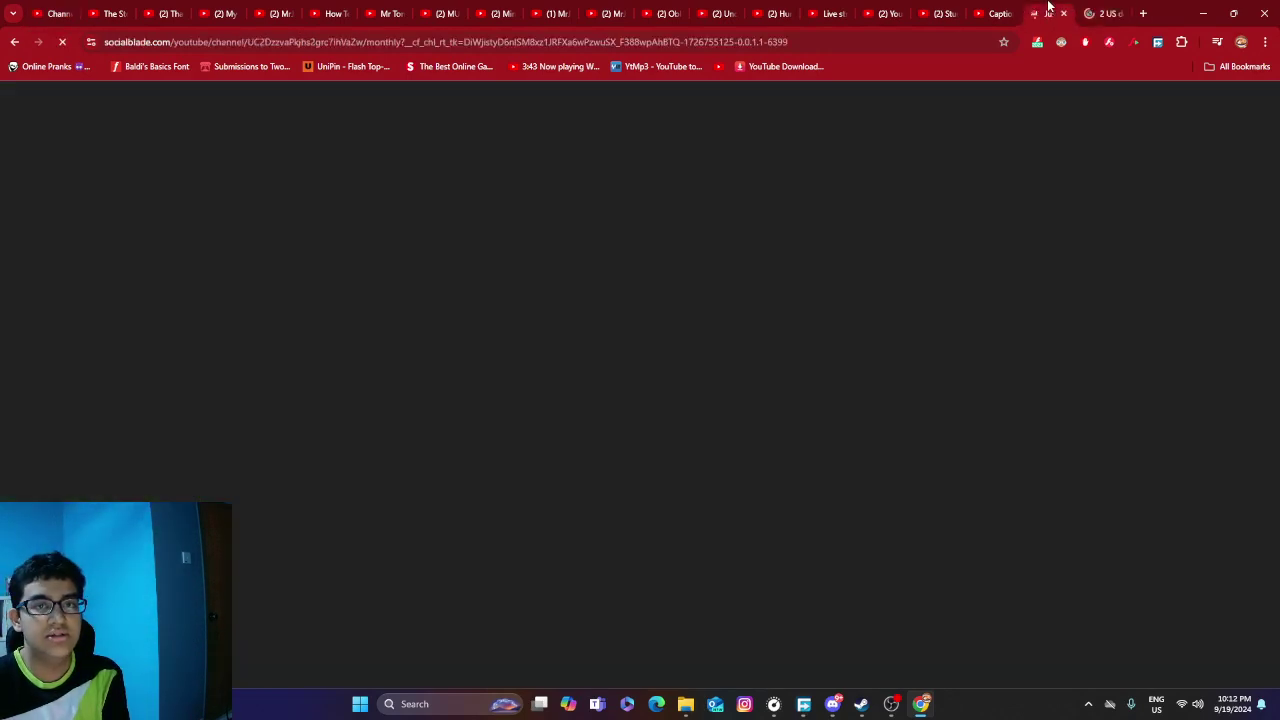
click(58, 12)
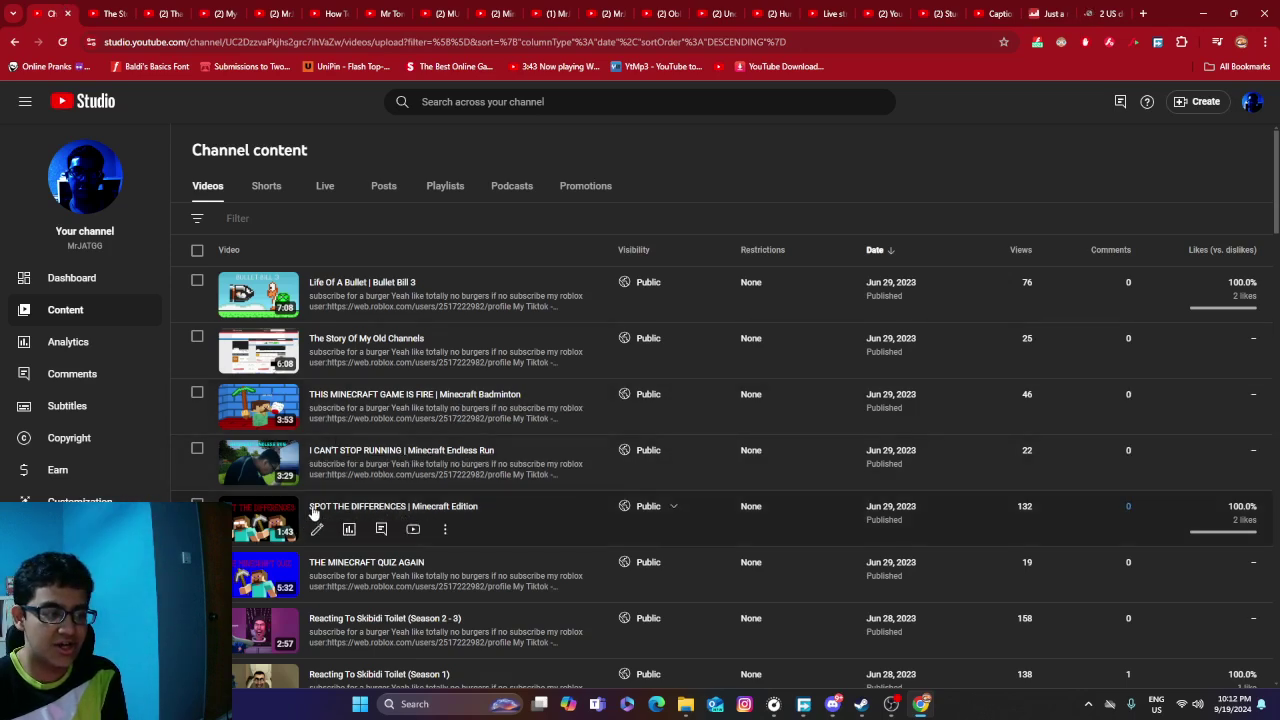
Permanently delete the two videos "Reacting To Skibidi Toilet (Season 1)" and "Reacting To Skibidi Toilet (Season 2 - 3)".
scroll(318, 503, down, 4)
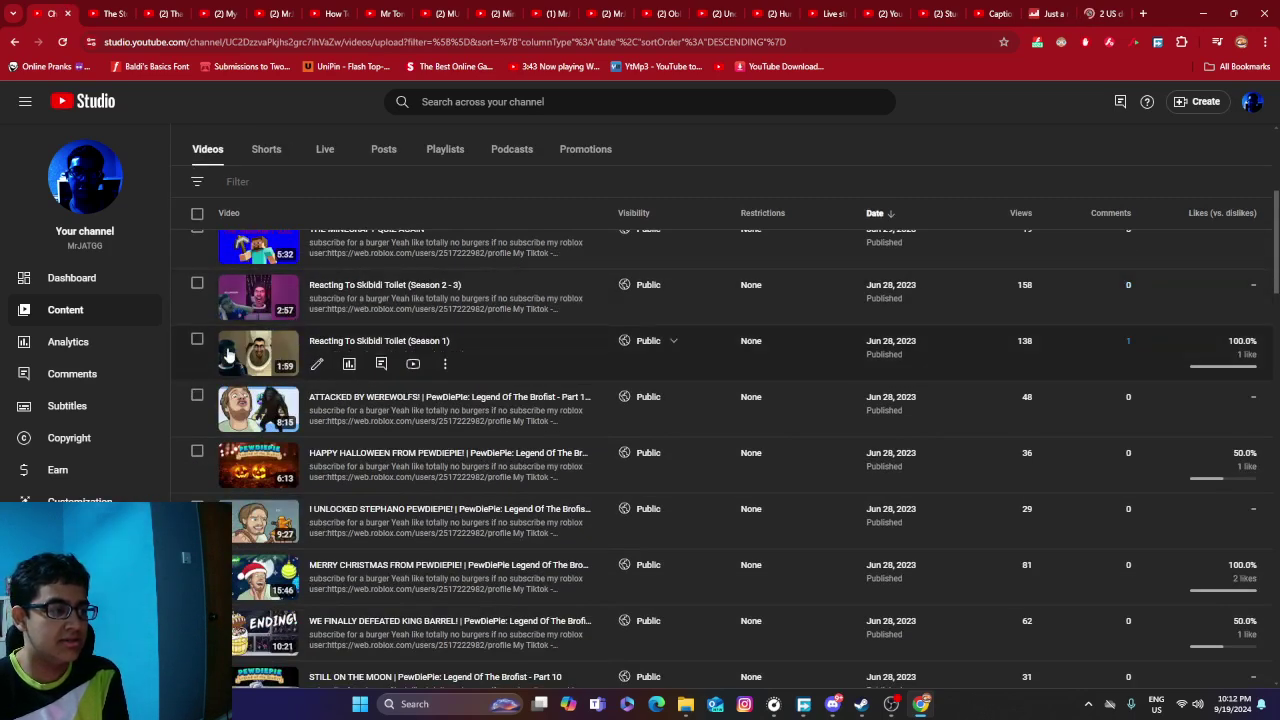
click(197, 340)
click(197, 284)
scroll(505, 380, up, 2)
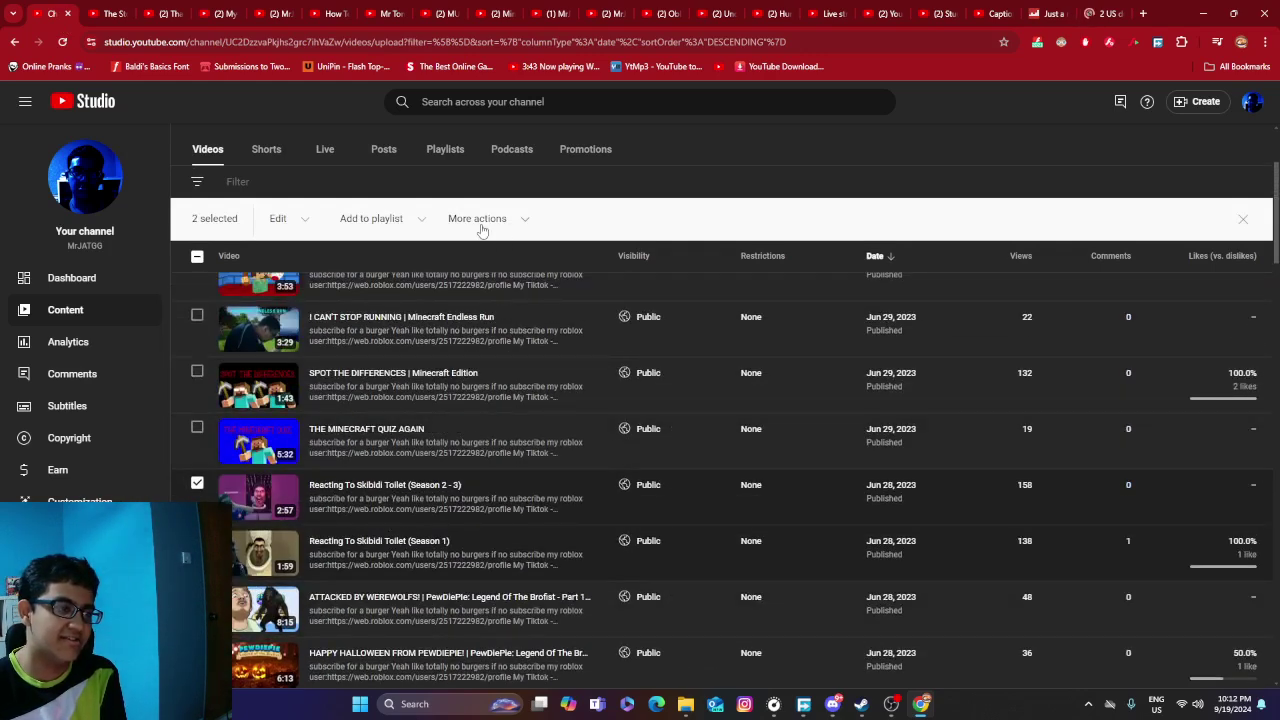
click(481, 229)
click(525, 247)
click(549, 401)
click(790, 447)
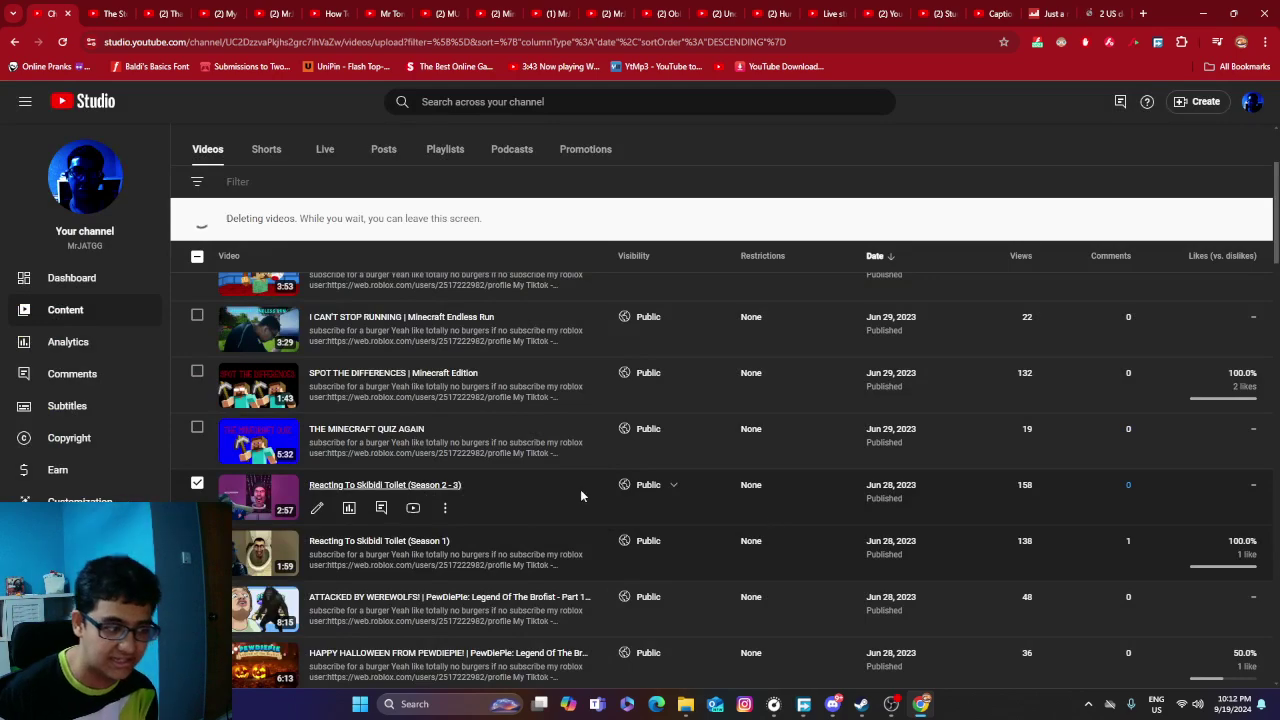
Select the videos Skibidi War Part 3, Part 4, Part 5 and Part 6 in the channel content list.
scroll(569, 506, down, 3)
scroll(362, 556, down, 3)
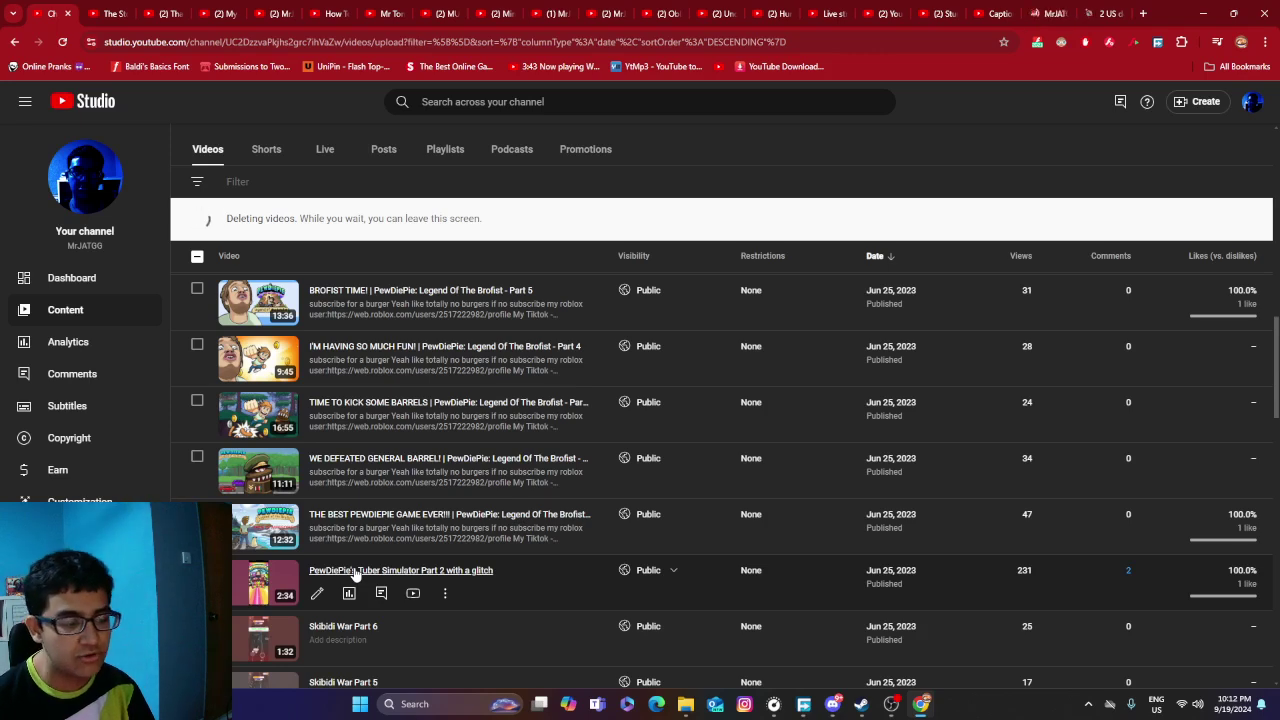
scroll(355, 573, down, 2)
scroll(355, 573, down, 2)
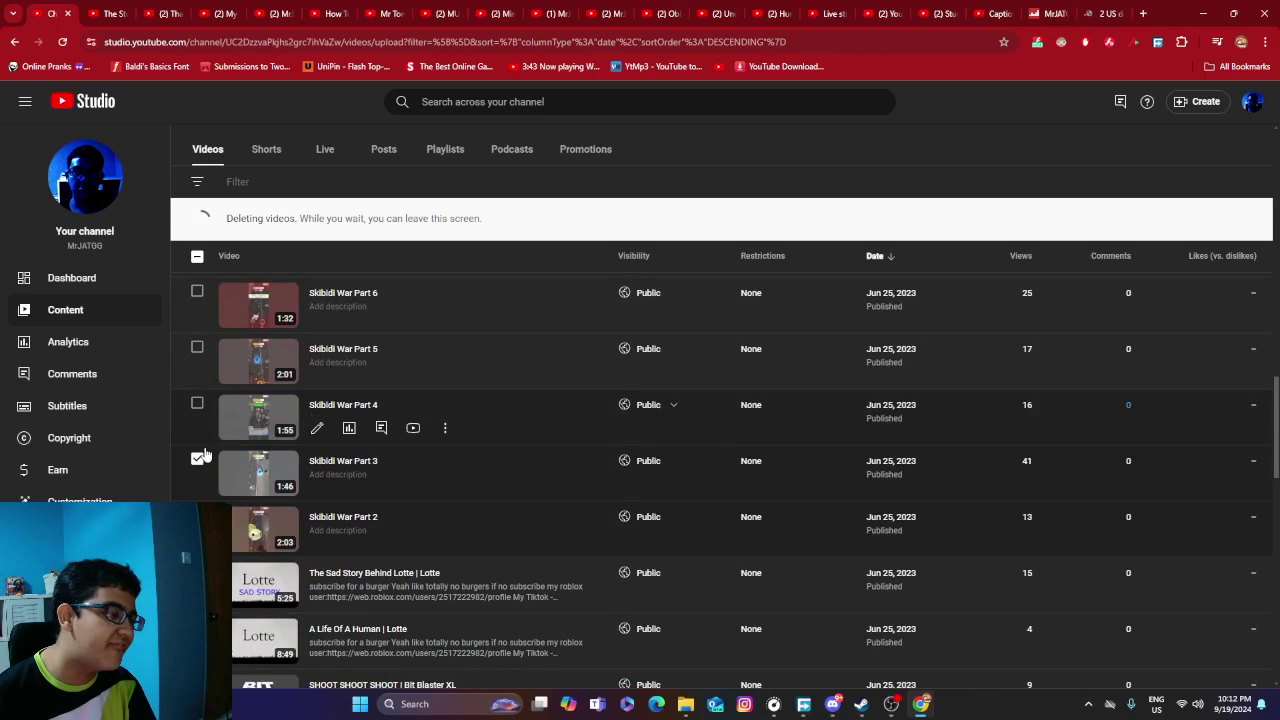
click(197, 459)
click(197, 403)
click(197, 348)
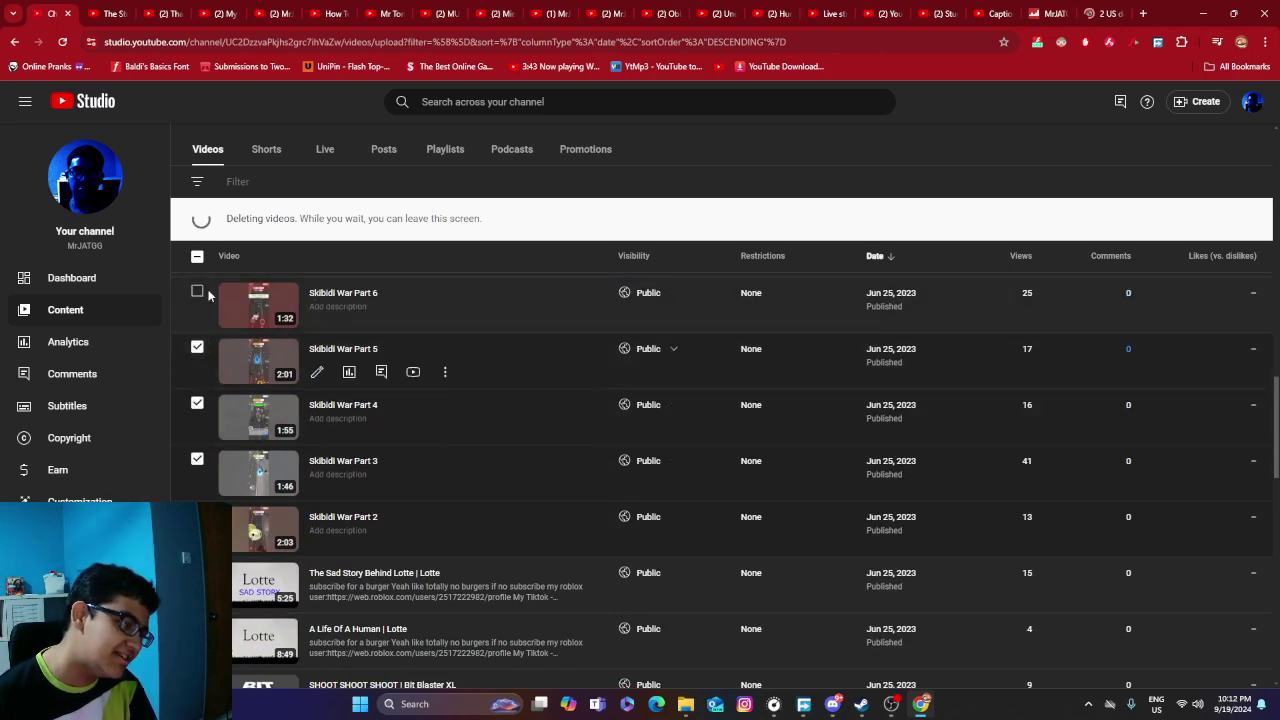
click(197, 291)
scroll(348, 614, down, 4)
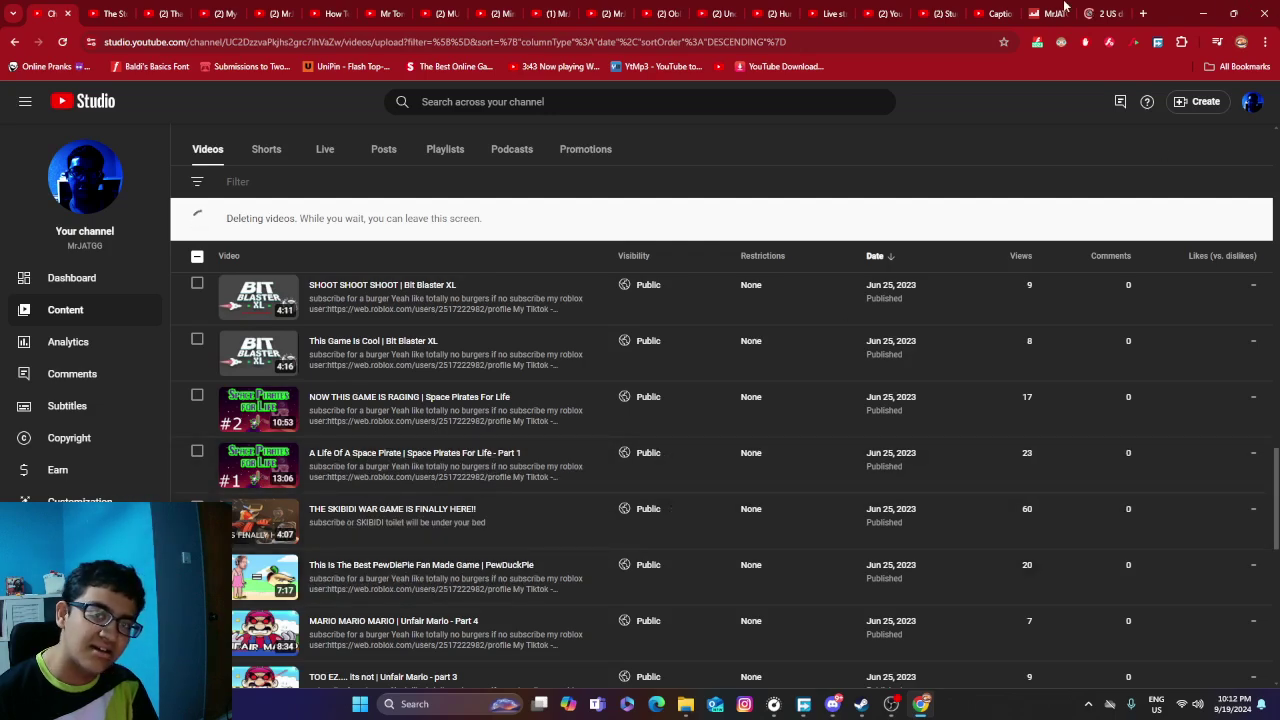
Switch to the MrJATGG monthly statistics on Social Blade and examine the daily, weekly, 30-day and yearly subscriber figures.
click(1048, 13)
scroll(511, 525, down, 3)
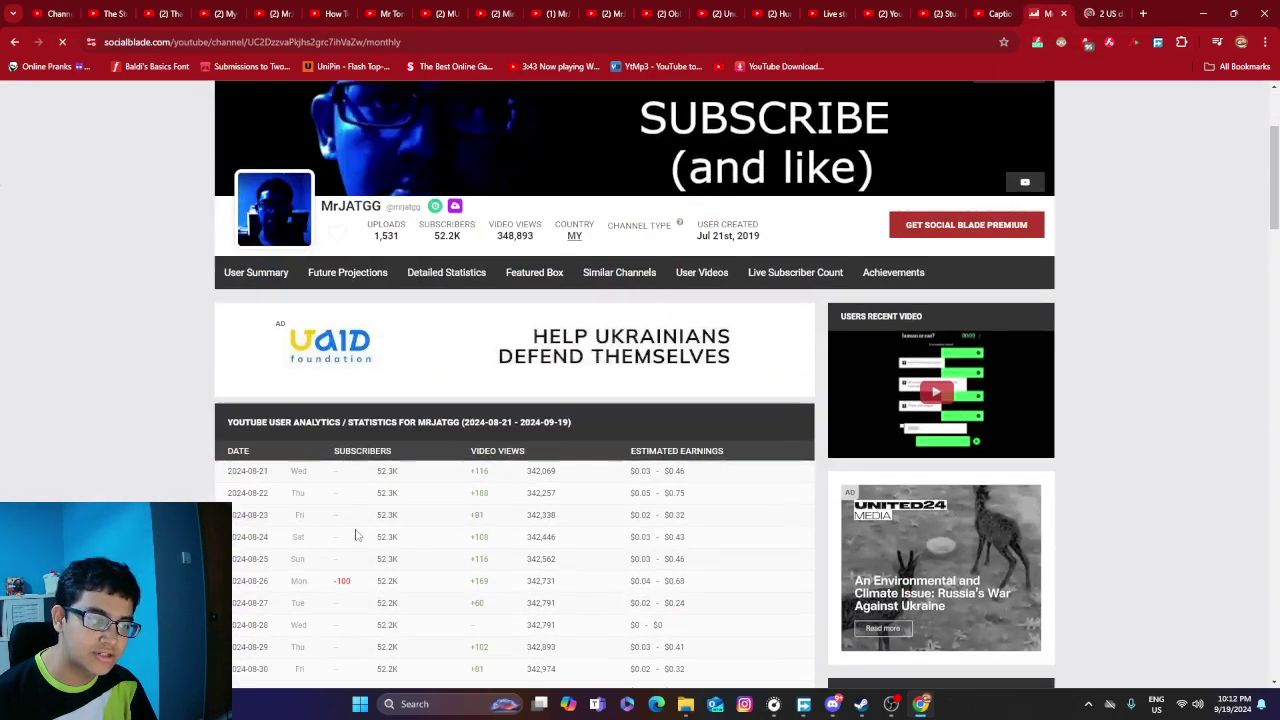
scroll(511, 525, down, 7)
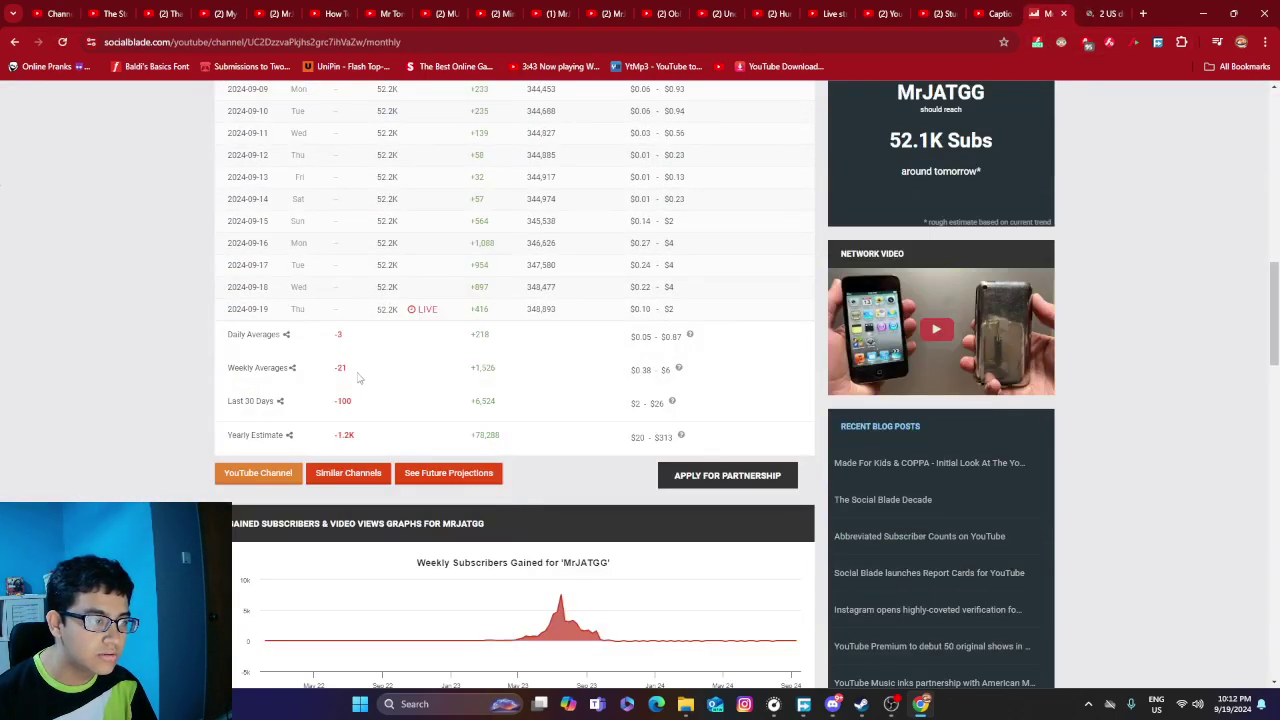
drag(337, 336, 350, 342)
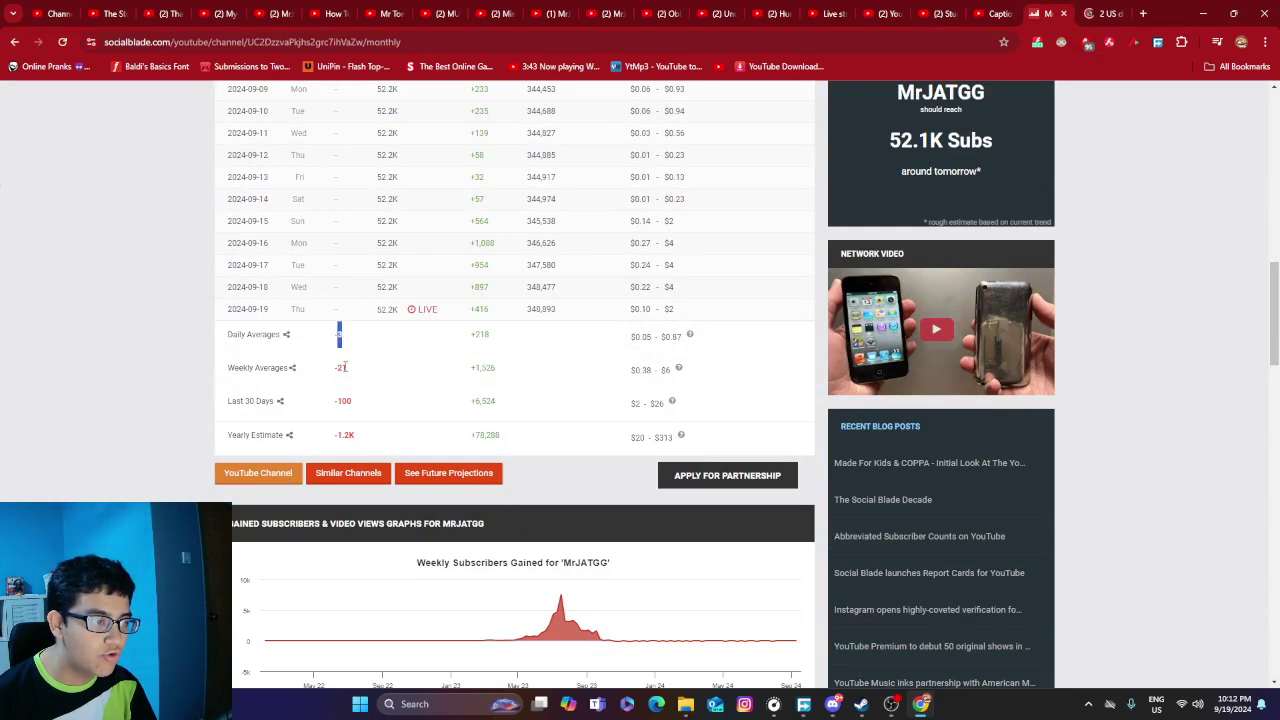
triple_click(344, 404)
click(341, 449)
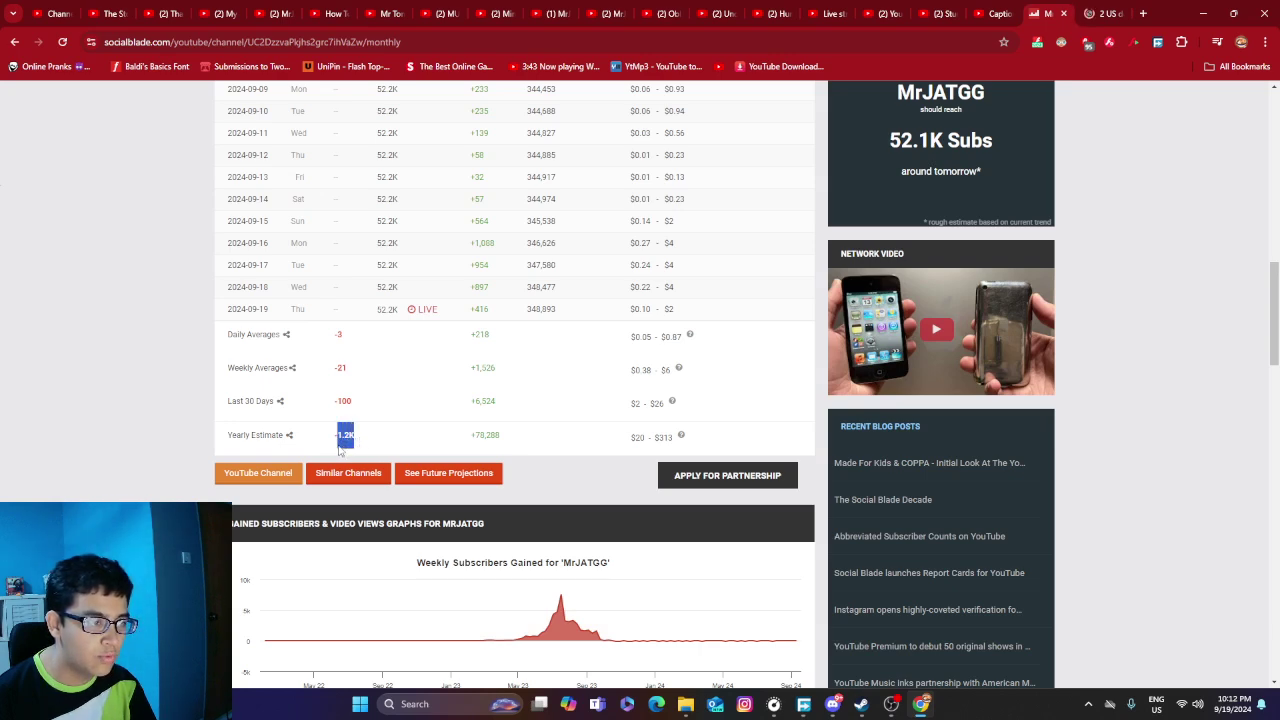
drag(457, 451, 521, 488)
scroll(772, 576, up, 10)
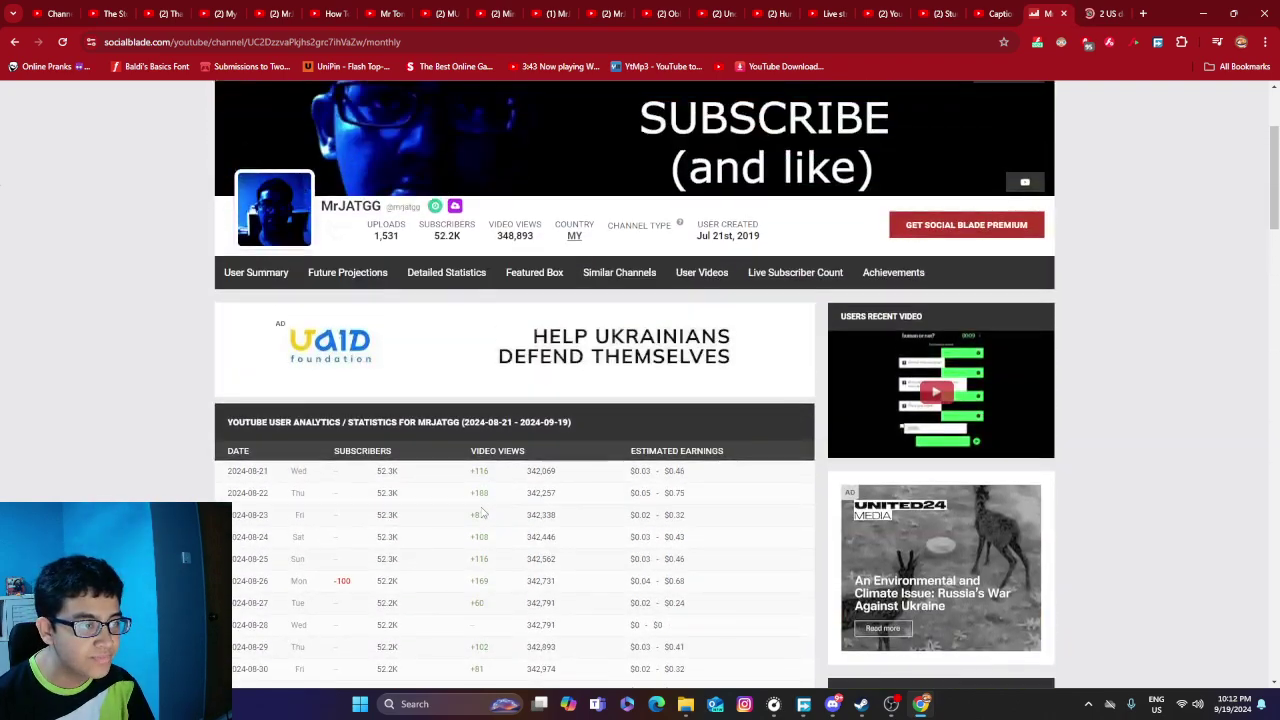
Examine the weekly and monthly subscriber and video view graphs for MrJATGG down to the end of the statistics page.
scroll(481, 499, down, 9)
scroll(481, 499, down, 3)
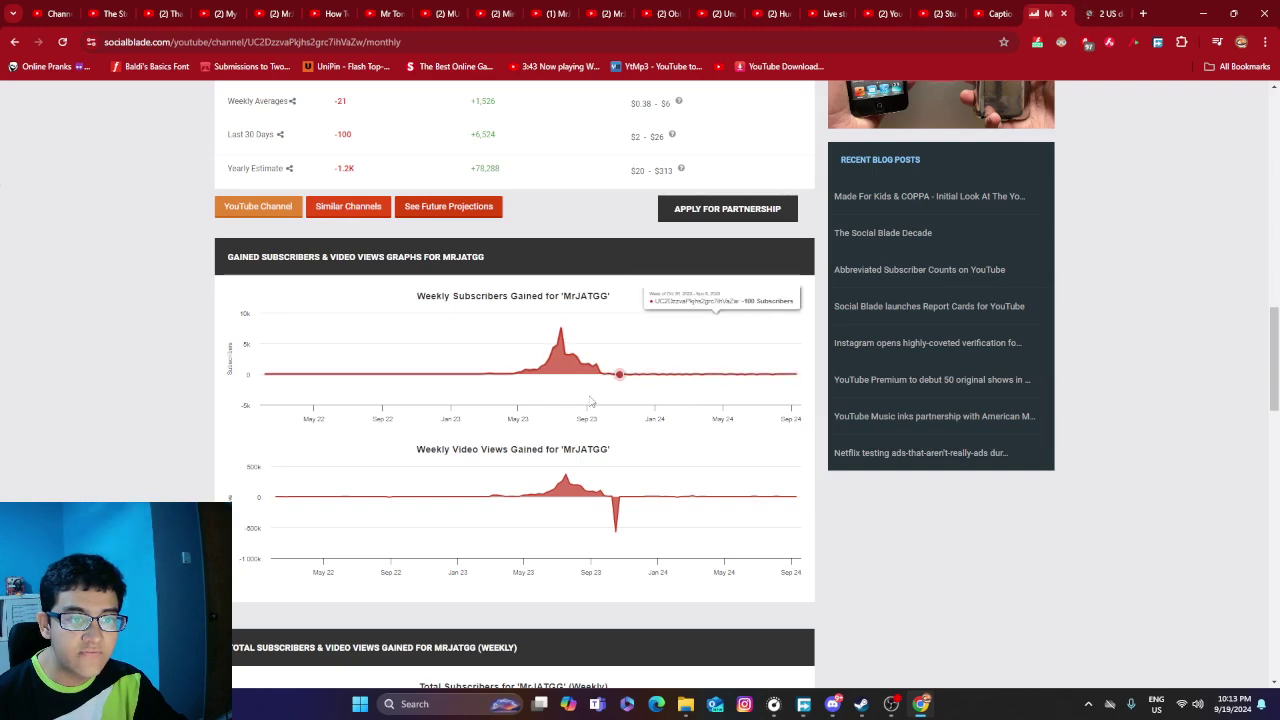
scroll(470, 262, down, 2)
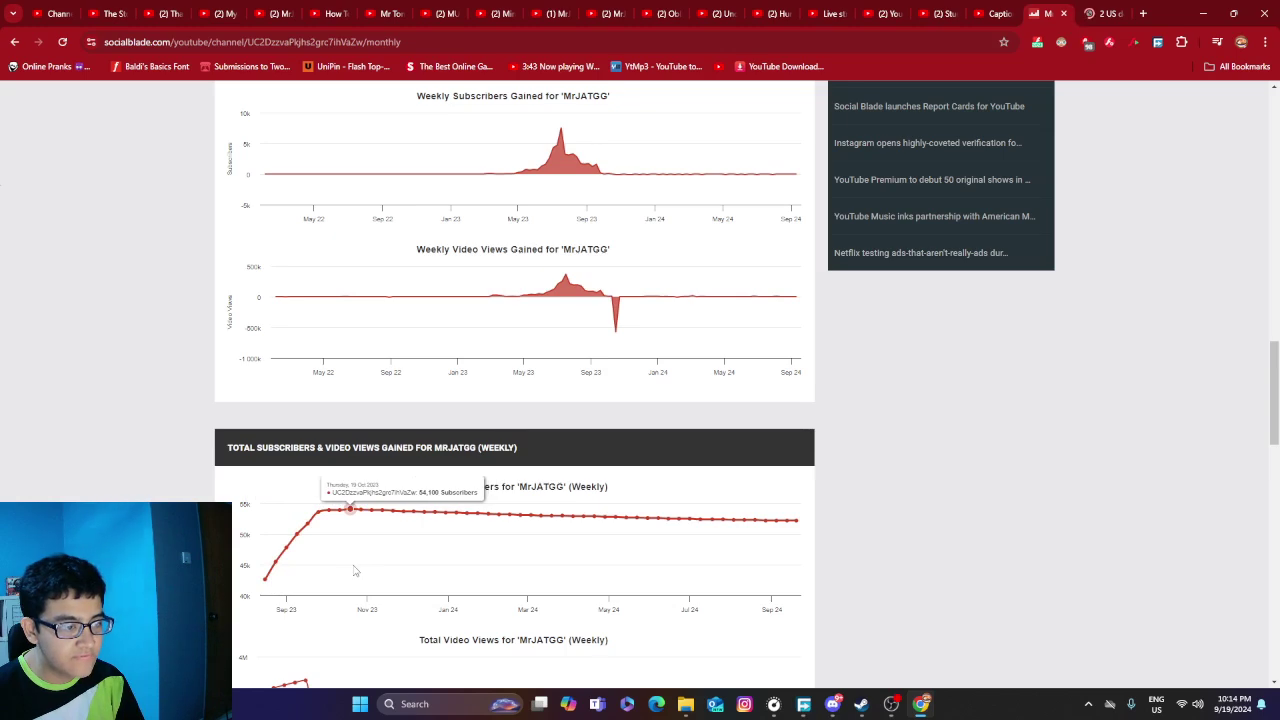
scroll(354, 570, down, 2)
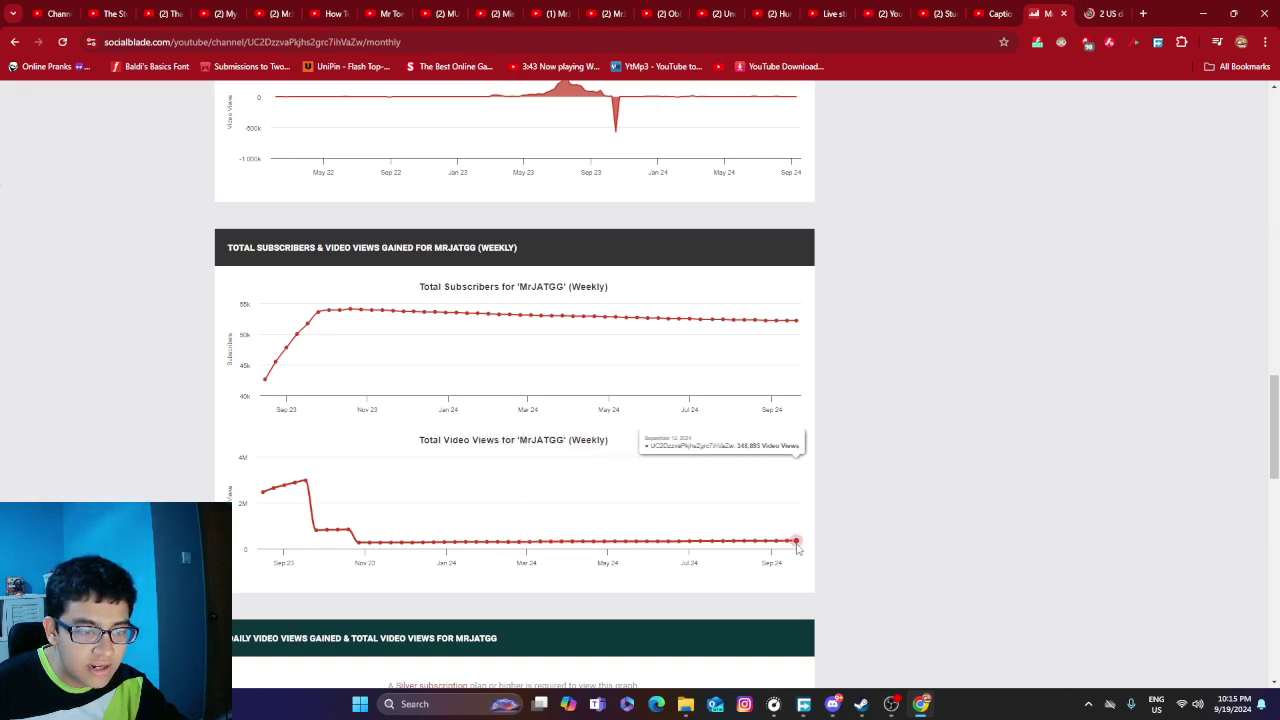
scroll(457, 366, down, 7)
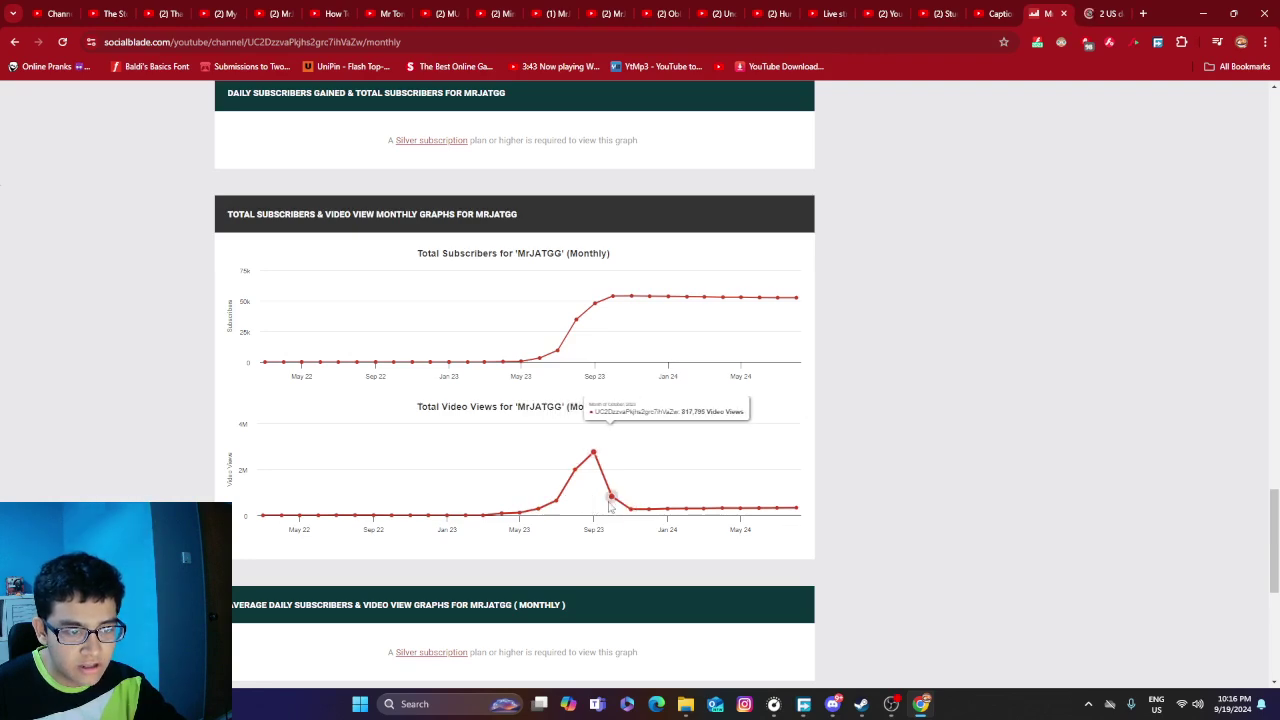
scroll(414, 523, down, 5)
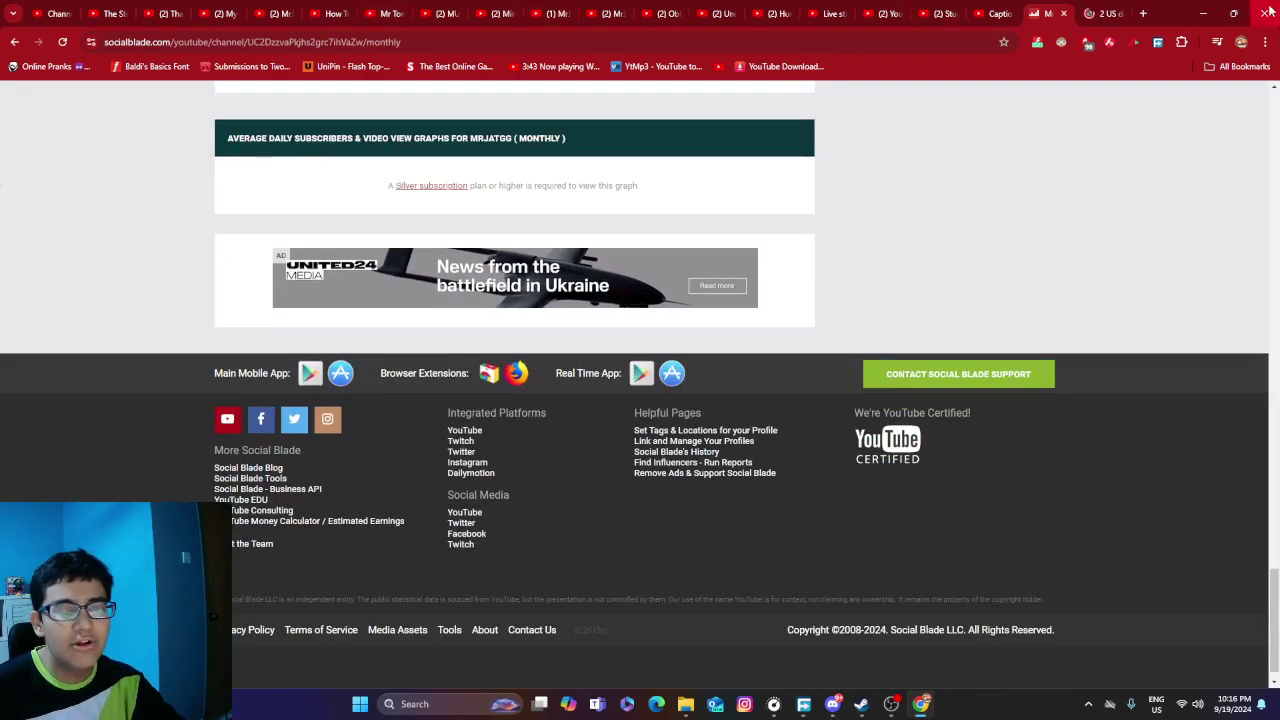
Check whether the deletion has finished in YouTube Studio, and check the subscriber and video counts on the MrJATGG channel page.
click(117, 10)
click(67, 12)
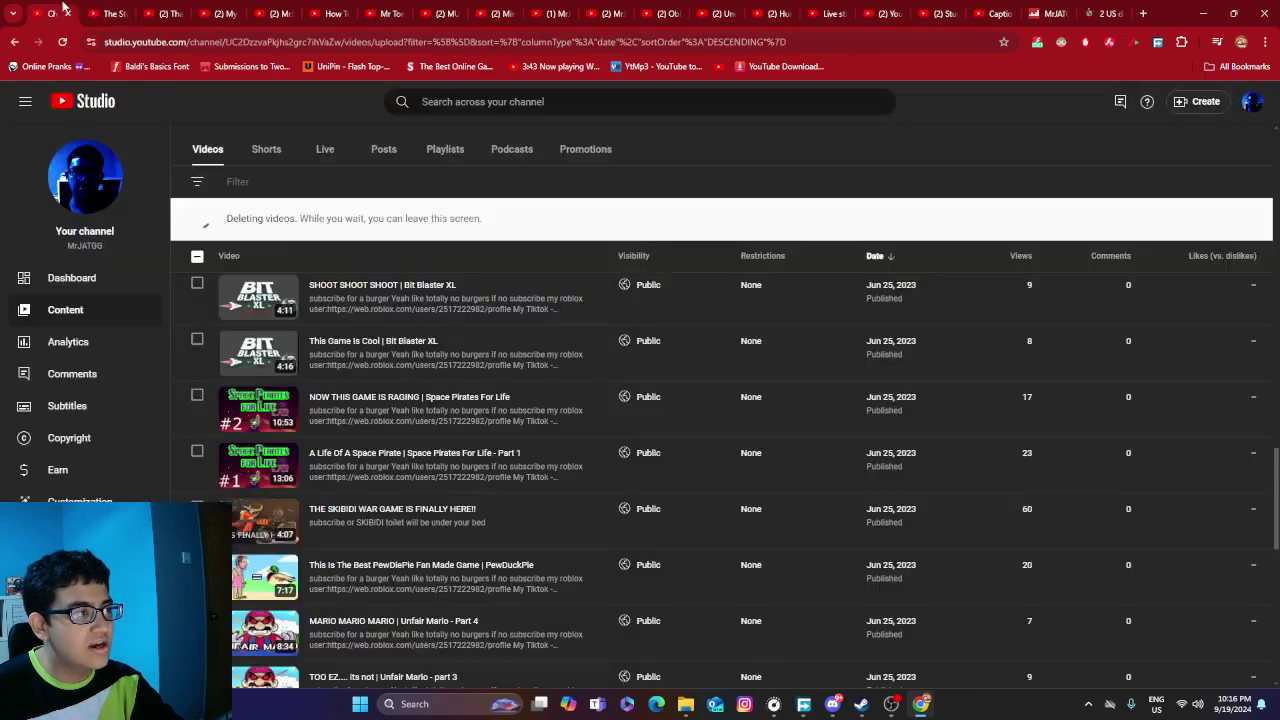
scroll(452, 475, up, 10)
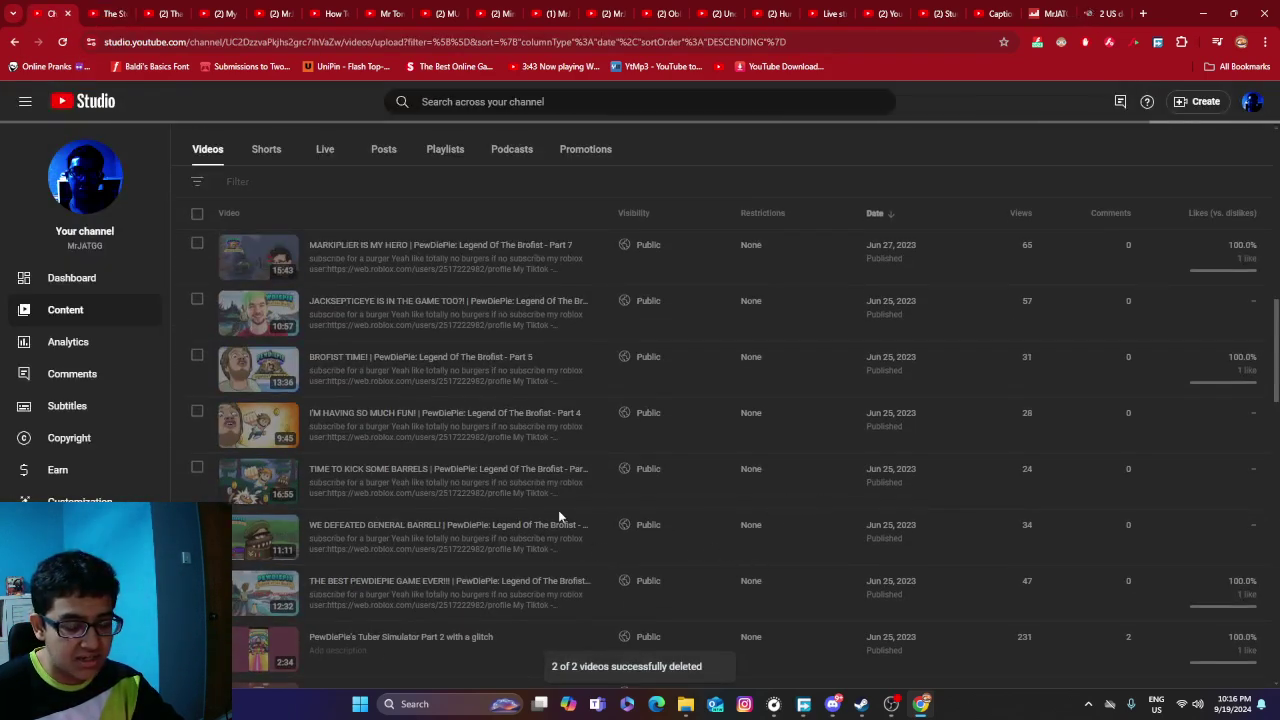
scroll(770, 471, down, 6)
click(456, 301)
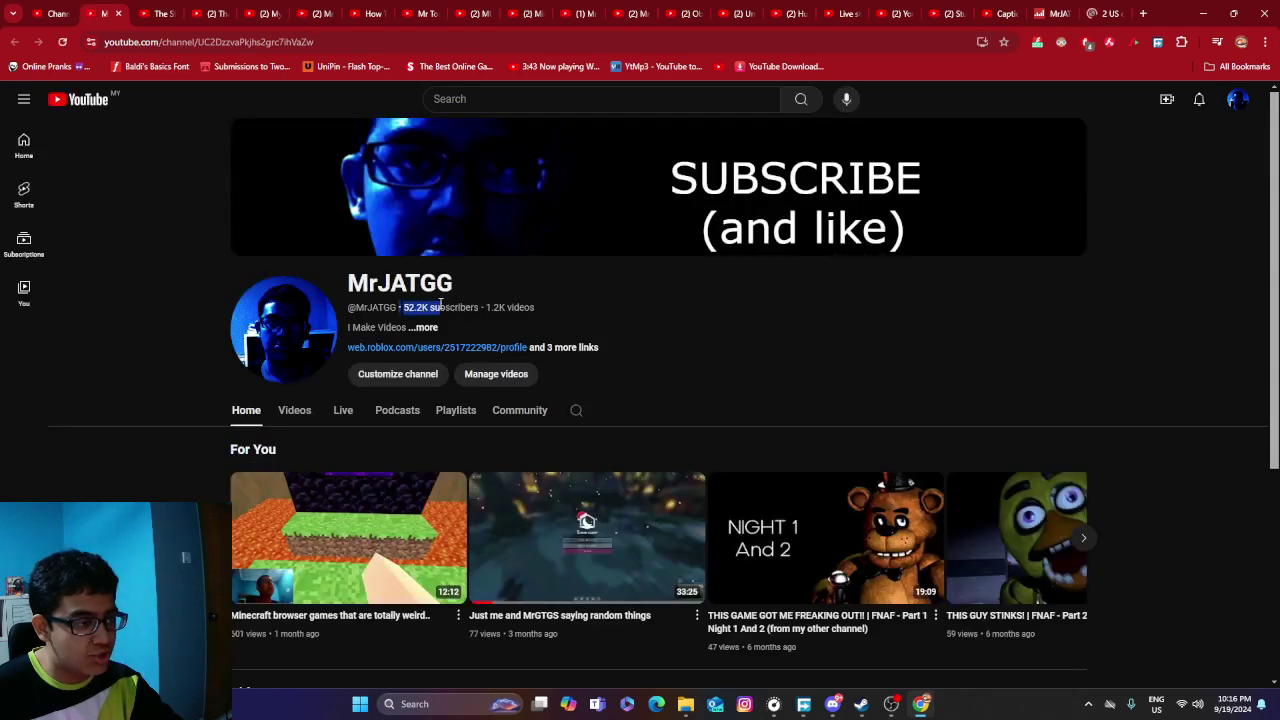
drag(425, 303, 1146, 310)
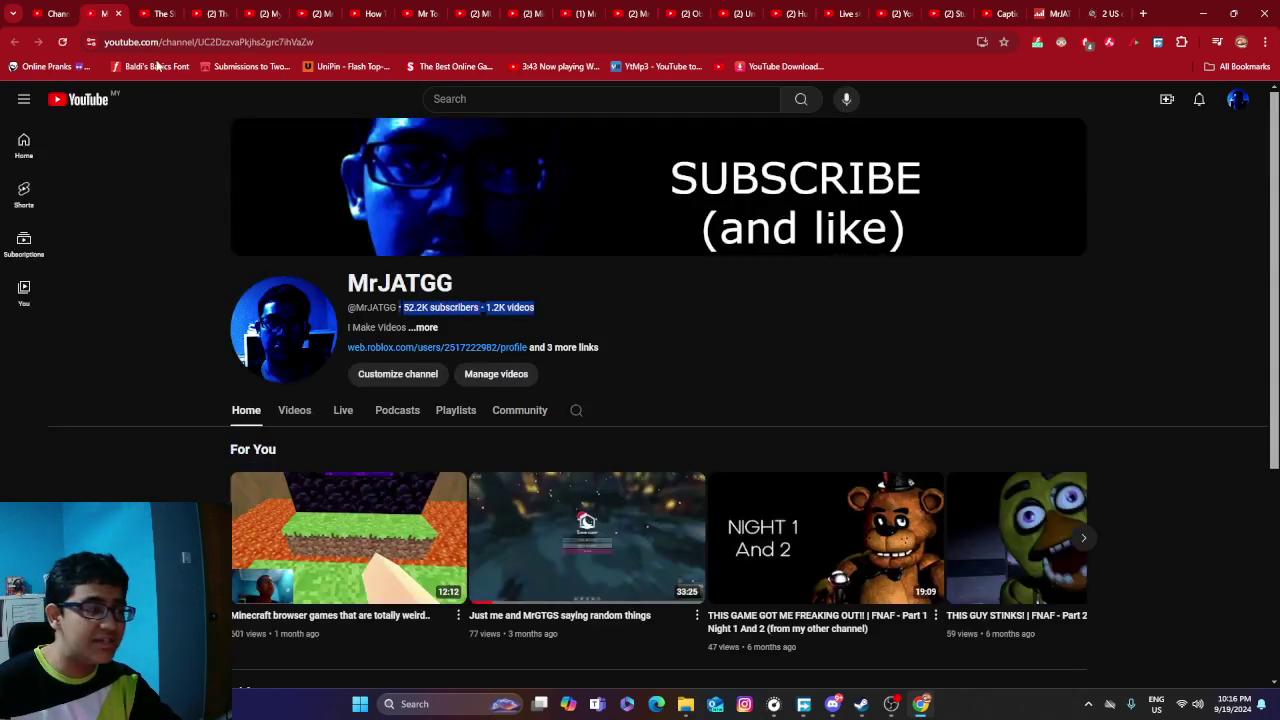
Return to the YouTube Studio content list, look through its remaining June 2023 videos, and go to the 701–750 page.
click(50, 13)
scroll(600, 520, down, 10)
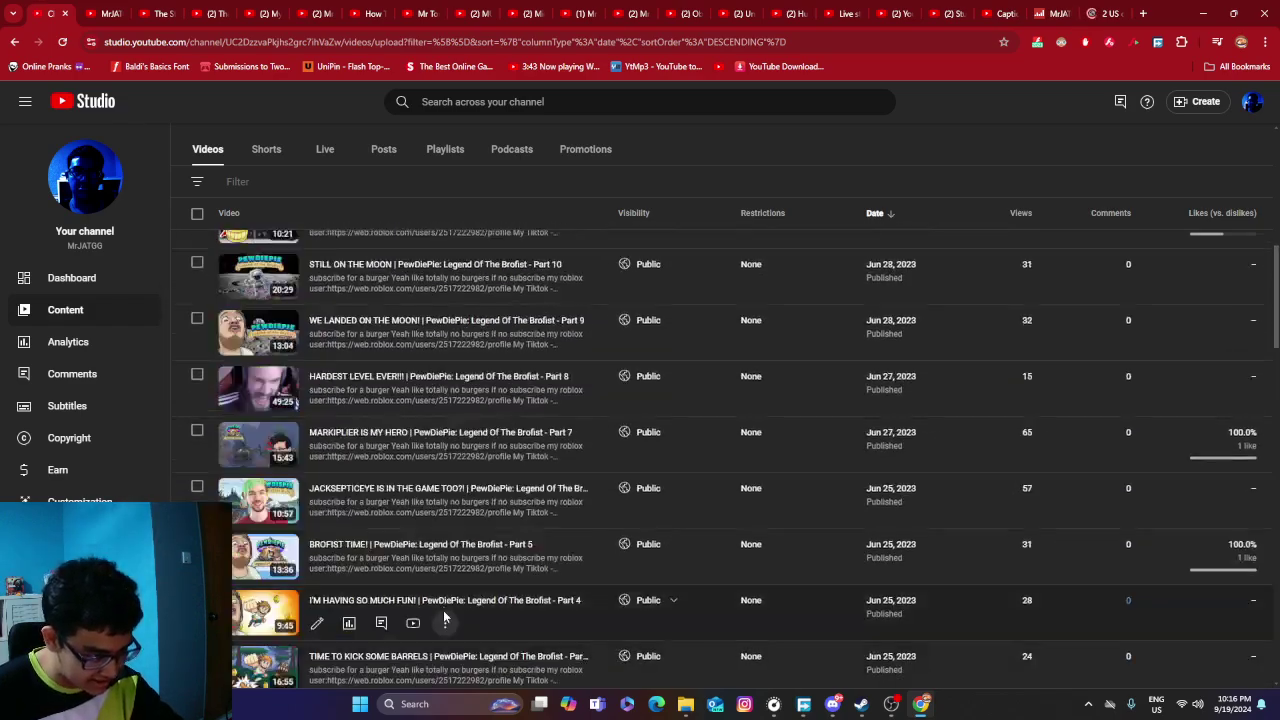
scroll(450, 643, up, 10)
scroll(371, 373, down, 12)
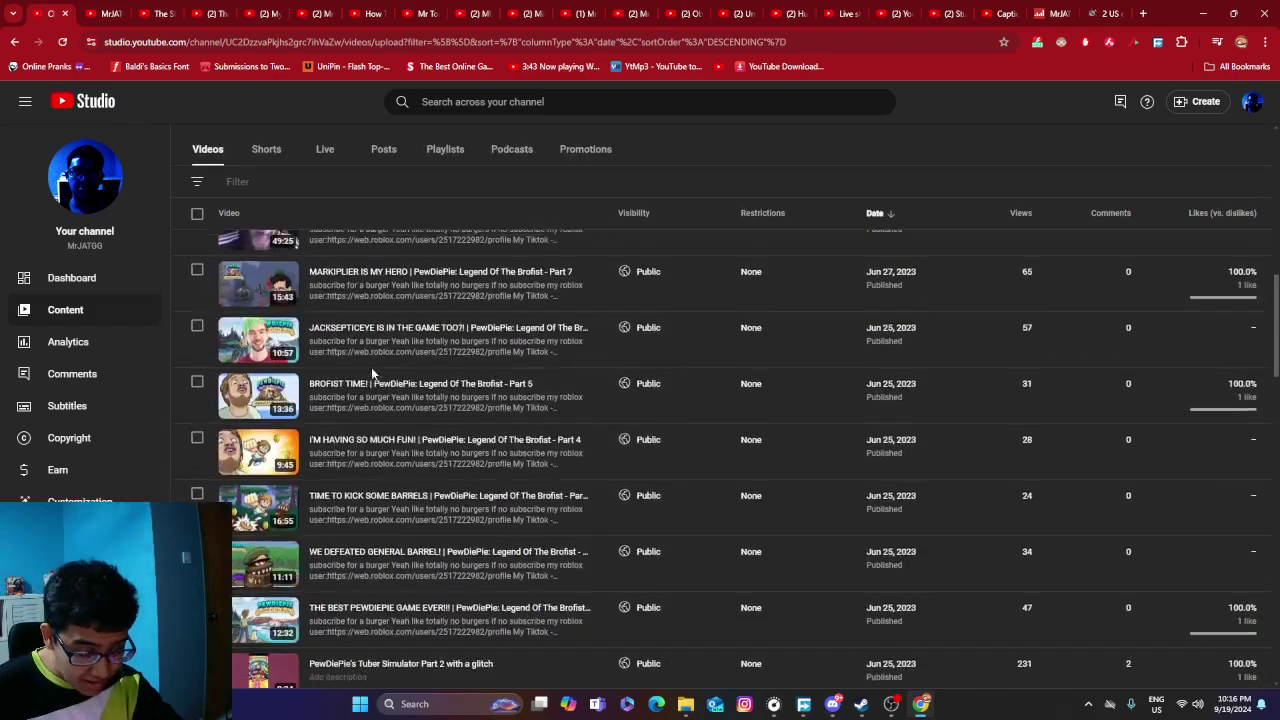
scroll(371, 367, down, 12)
click(1243, 617)
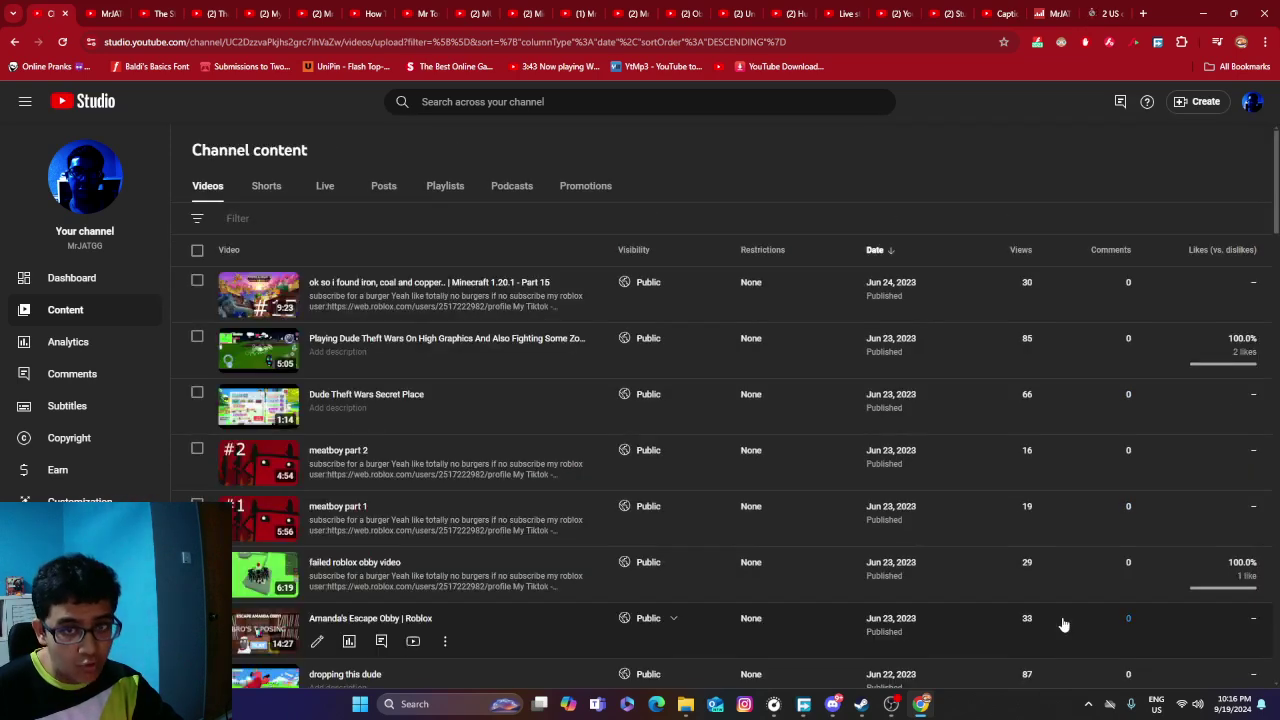
Look through the Dude Theft Wars and other videos on the 701–750 page, and advance to the 751–800 page.
scroll(457, 482, down, 10)
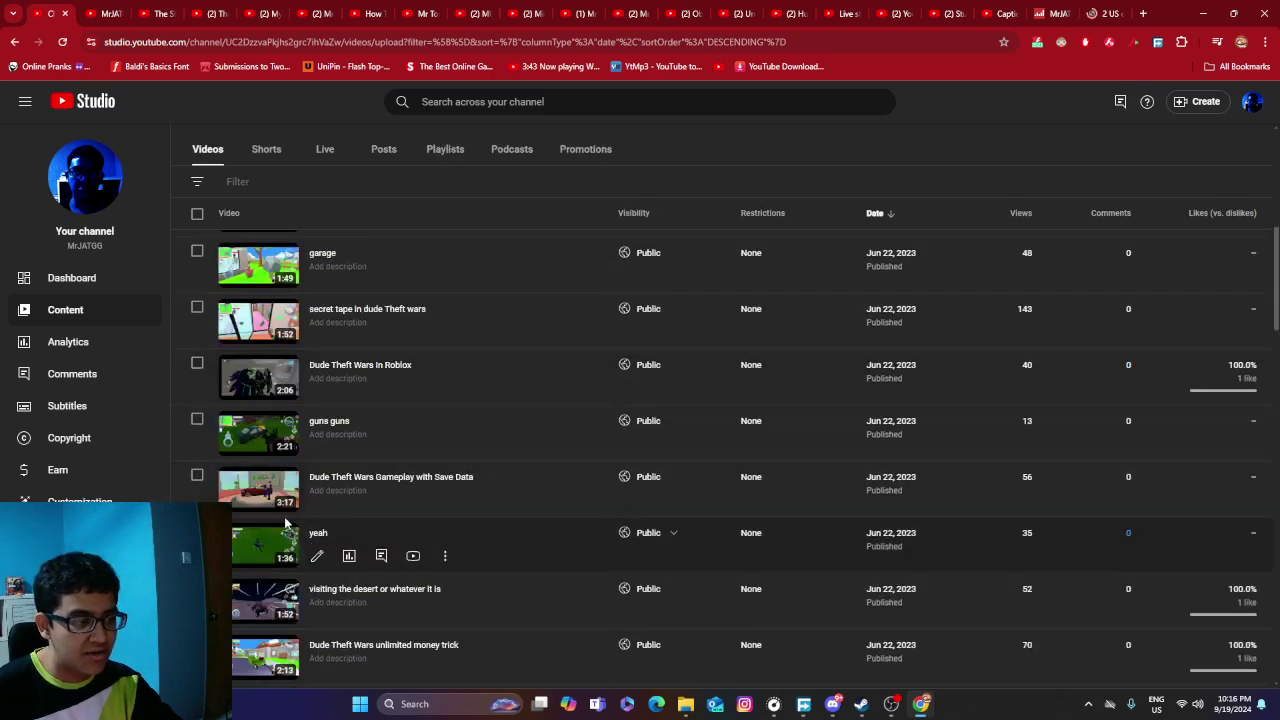
scroll(853, 443, down, 8)
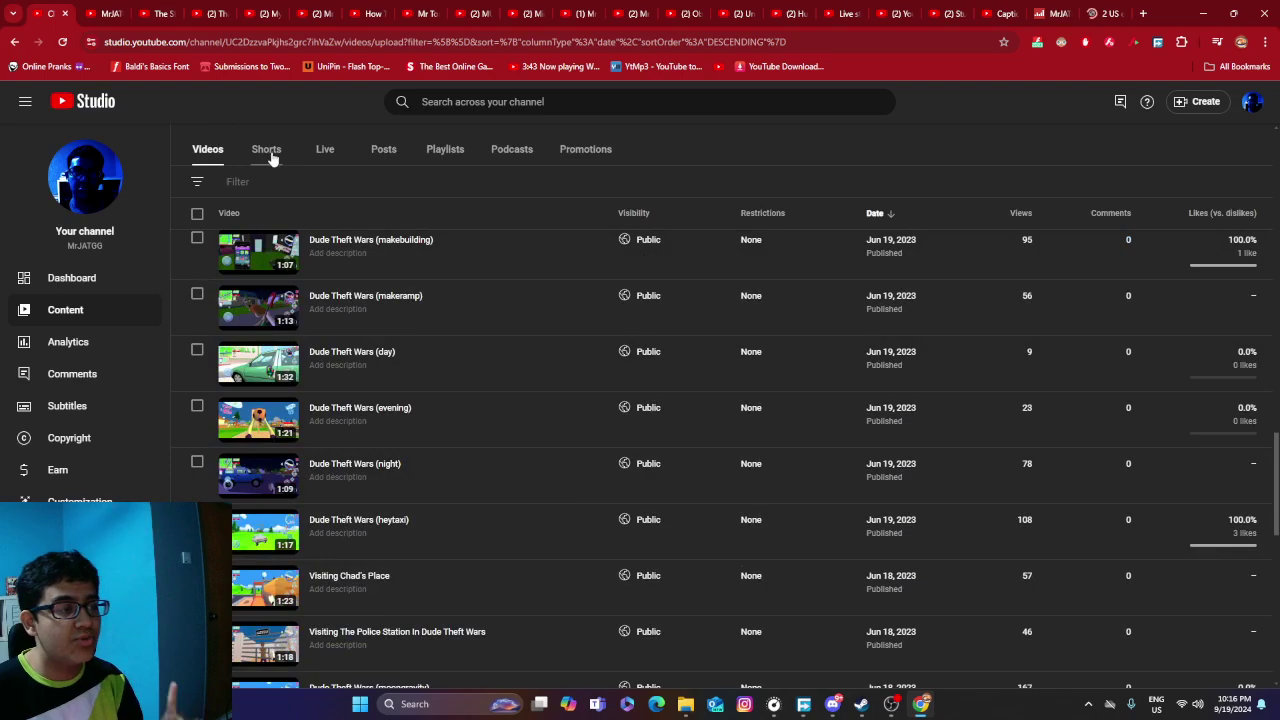
scroll(793, 521, down, 8)
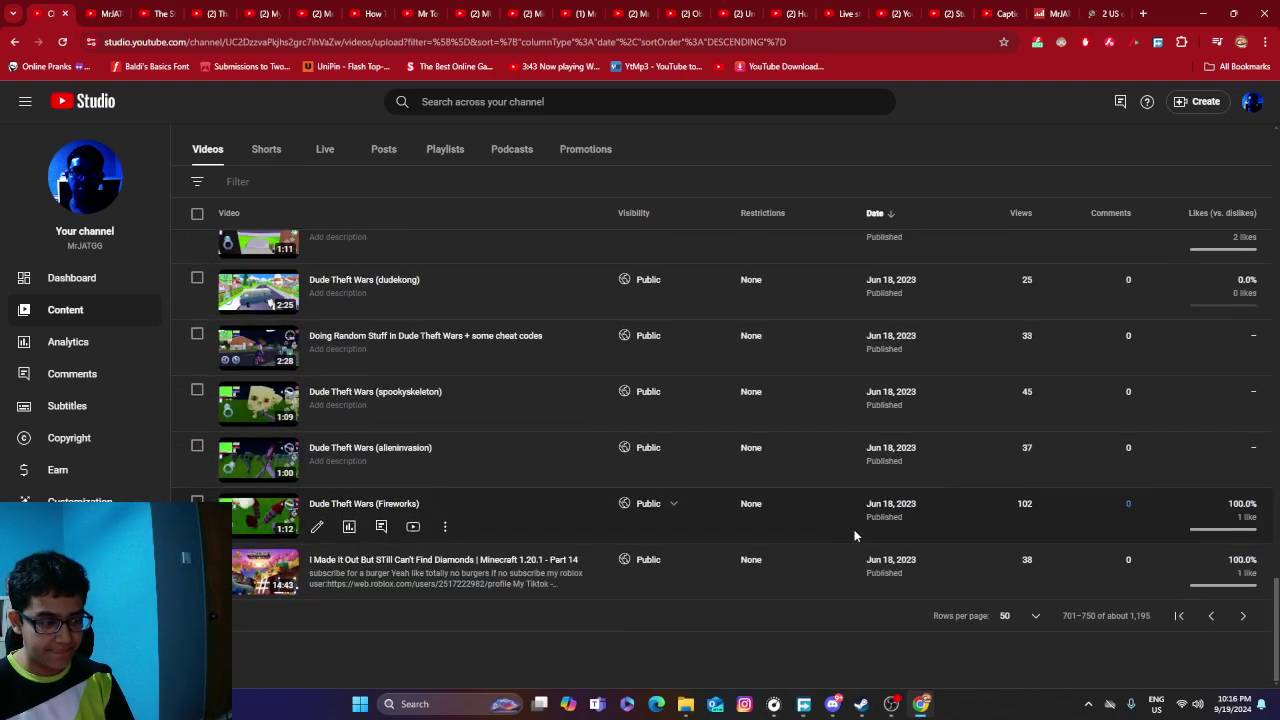
click(1241, 615)
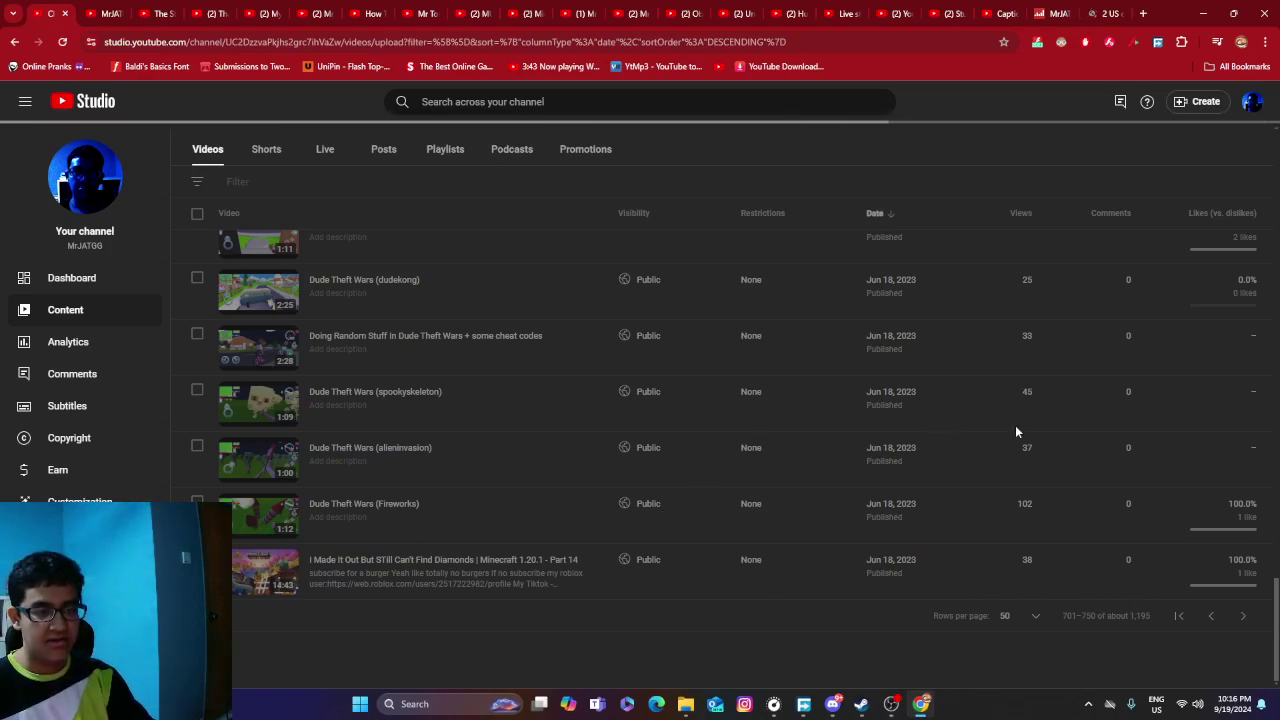
Review the mid-June 2023 Minecraft, Roblox and Dude Theft Wars videos on the 751–800 page.
scroll(783, 343, down, 5)
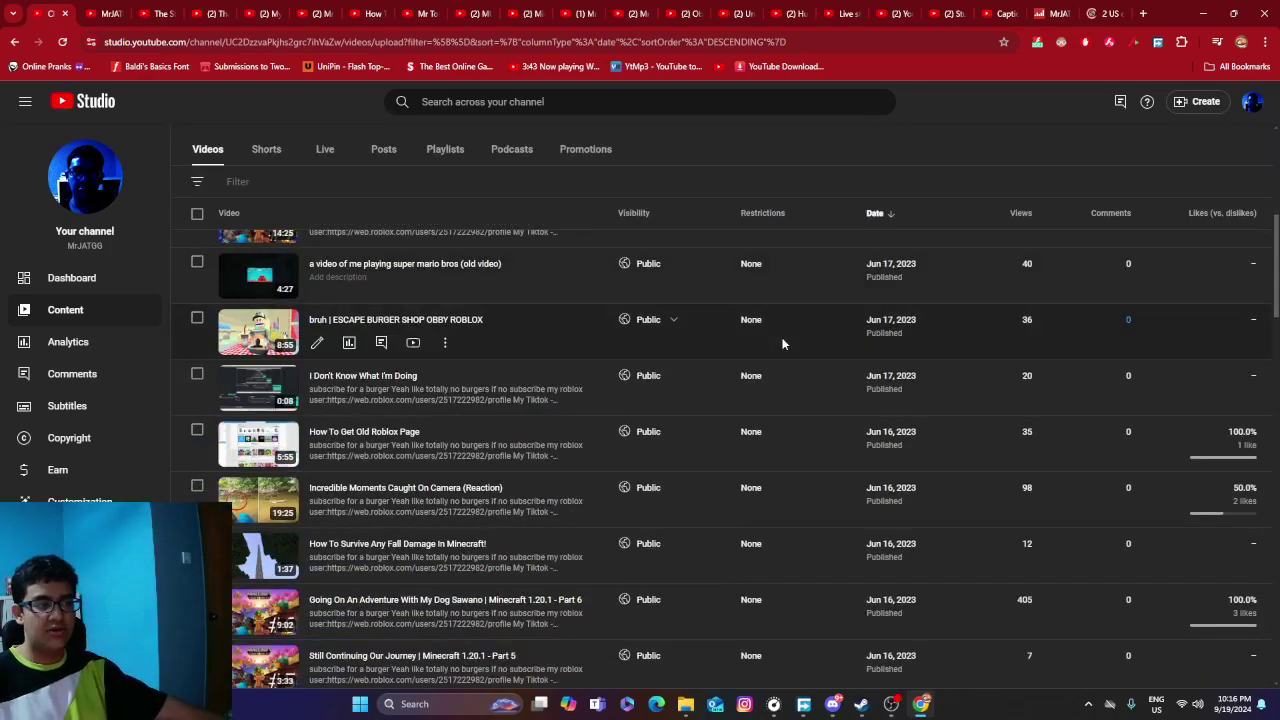
scroll(783, 340, down, 7)
scroll(534, 368, up, 8)
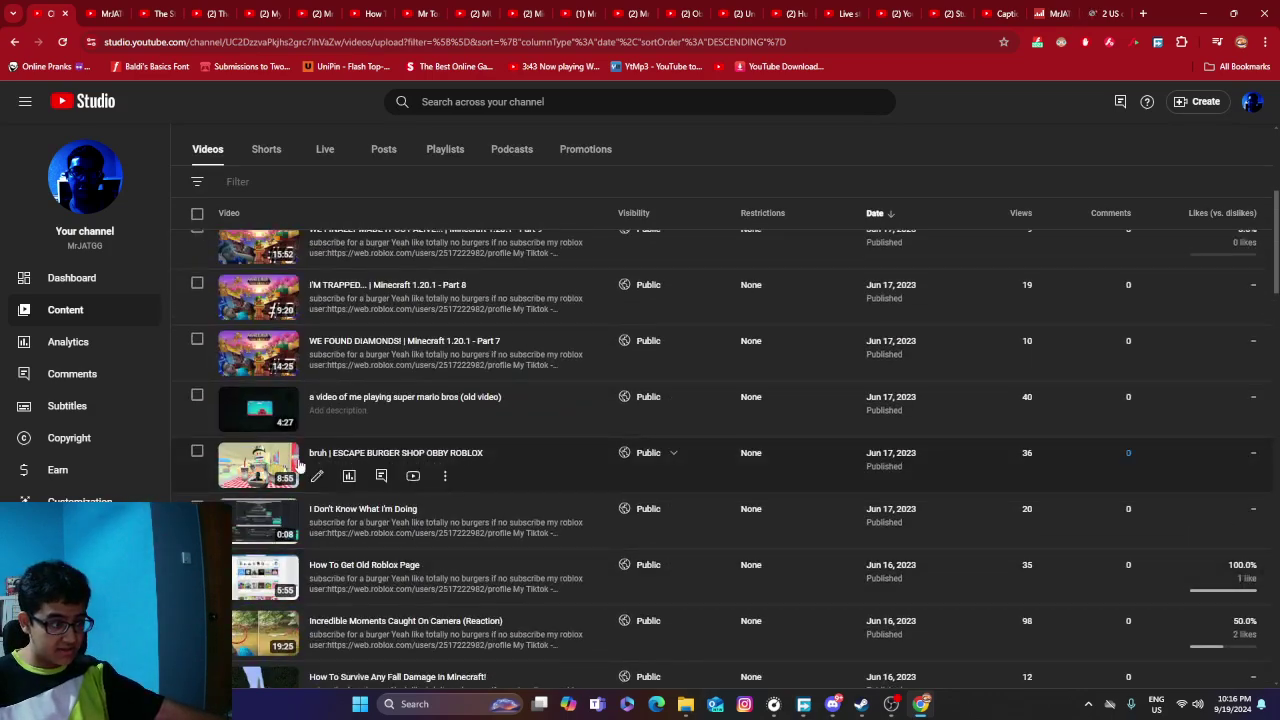
scroll(420, 460, down, 10)
click(893, 705)
click(921, 704)
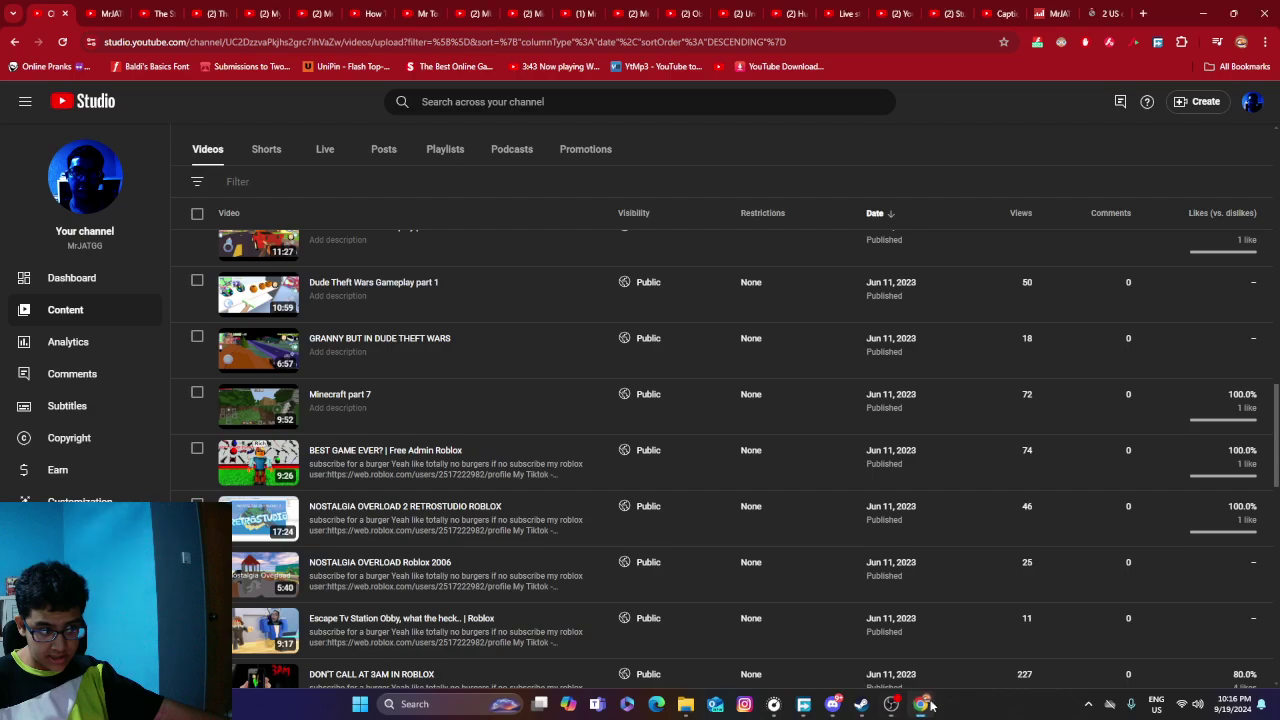
Find the video "ESCAPE SKIBI TOILET LOL | Roblox" near the end of the page and permanently delete it.
scroll(228, 490, down, 6)
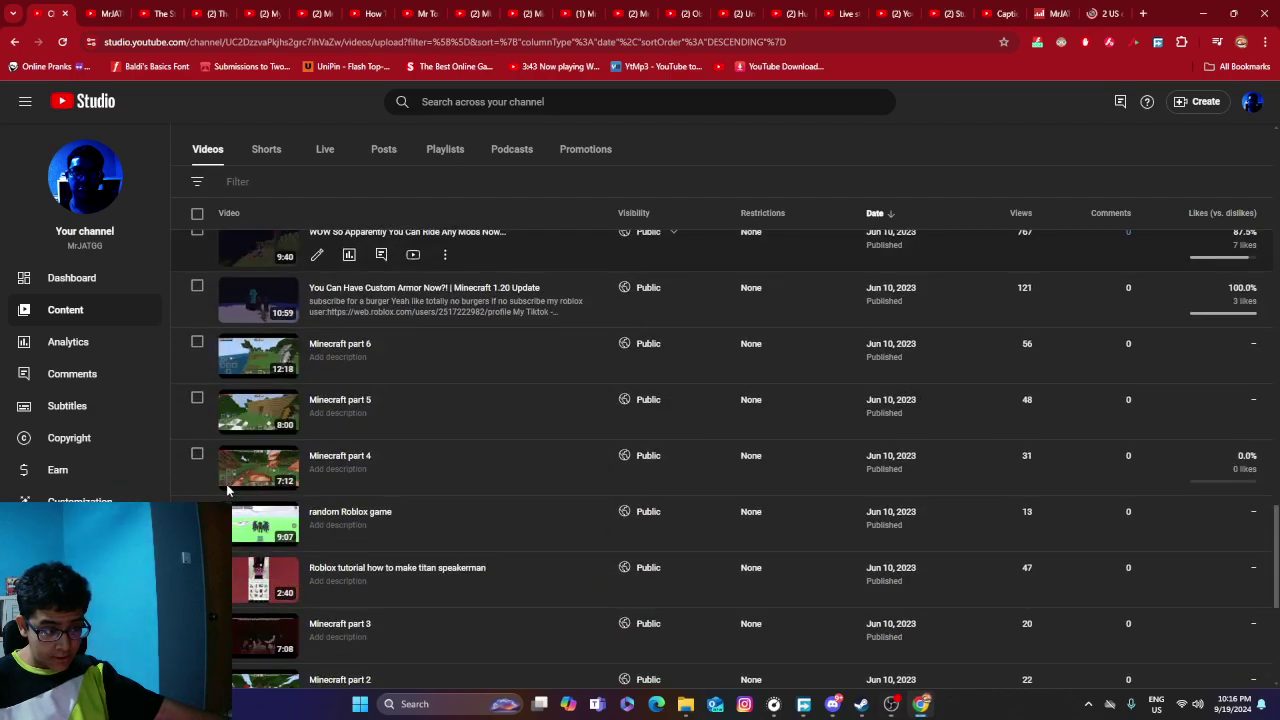
scroll(352, 475, down, 3)
scroll(228, 481, down, 3)
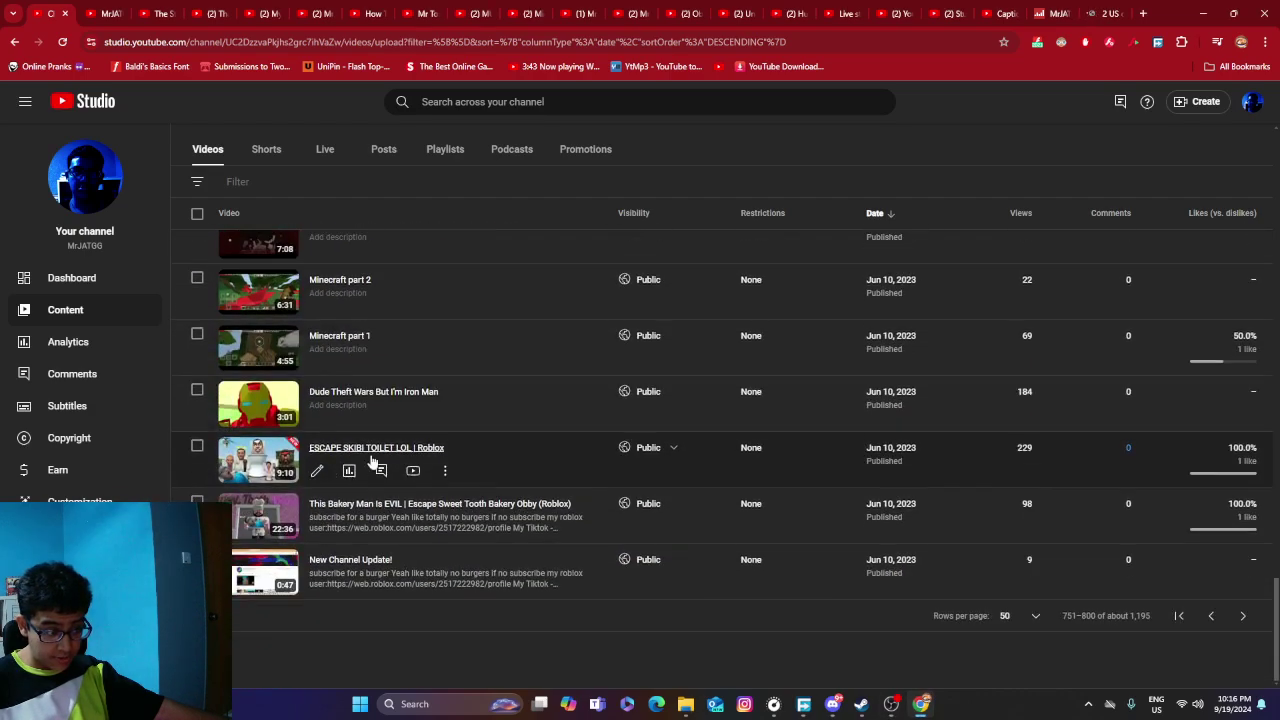
click(196, 449)
click(486, 225)
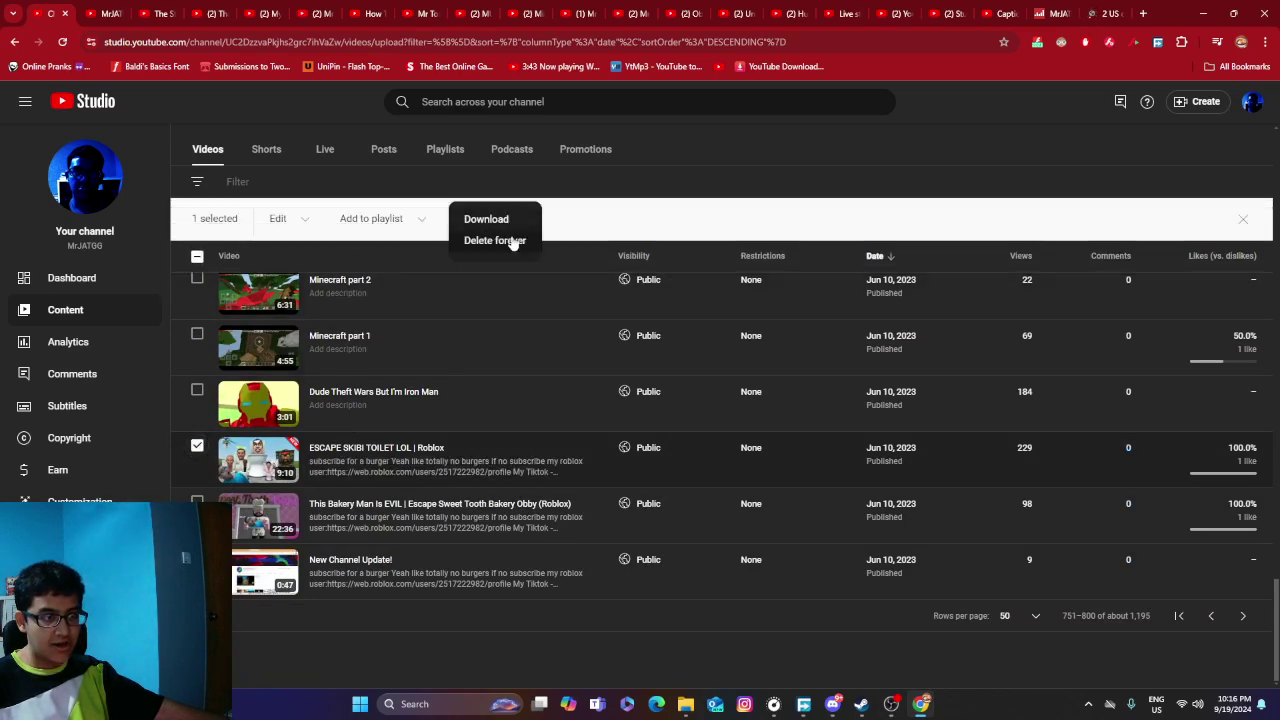
click(507, 241)
click(528, 404)
click(775, 445)
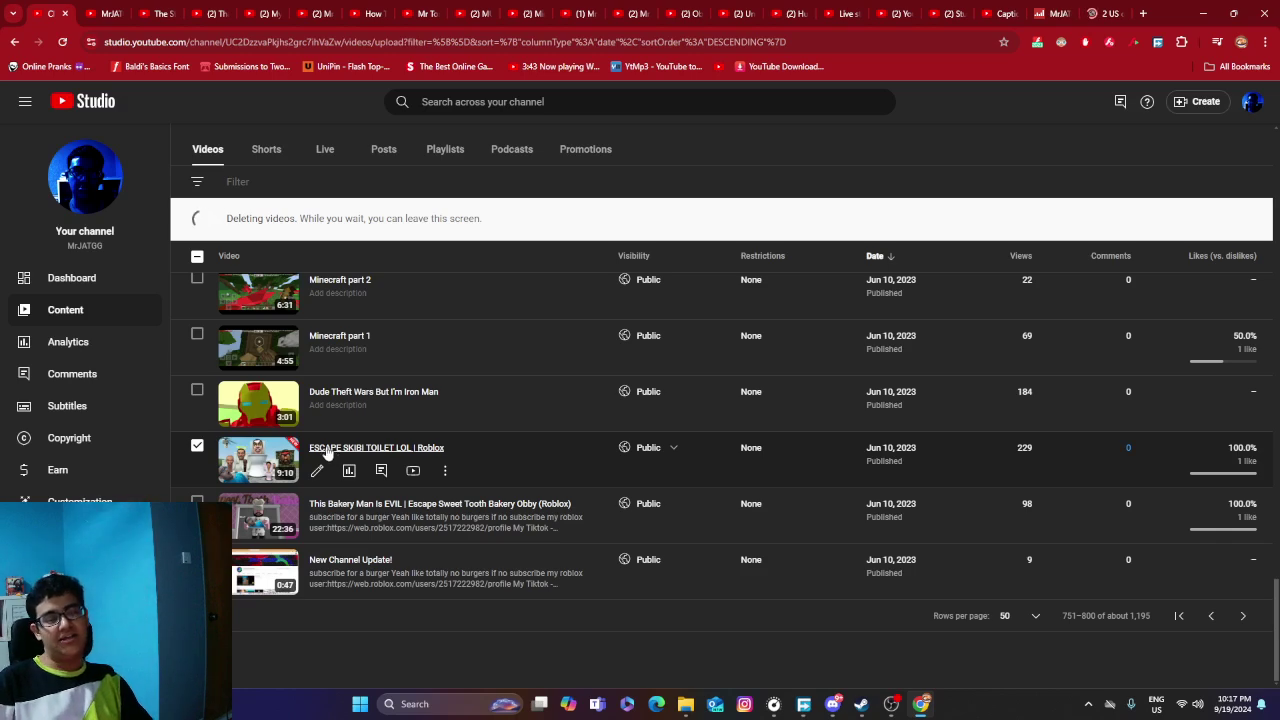
scroll(381, 471, up, 10)
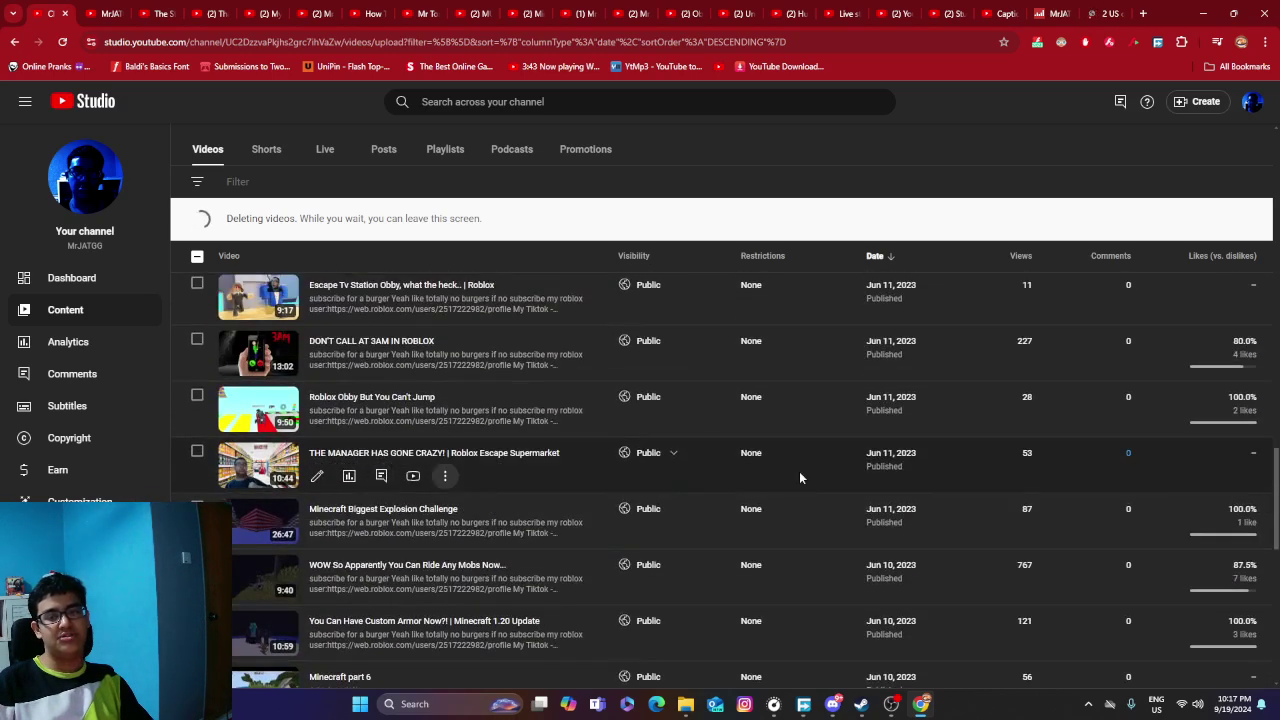
scroll(1245, 530, down, 3)
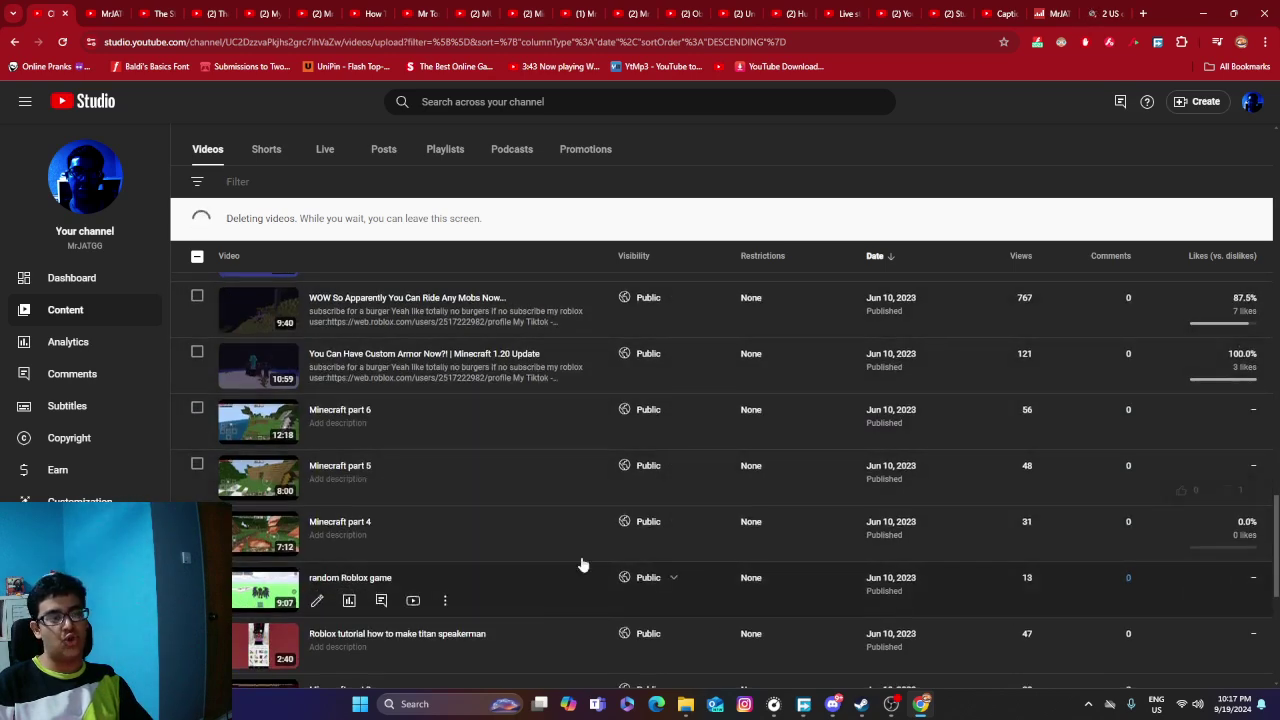
scroll(578, 548, down, 4)
scroll(576, 548, up, 5)
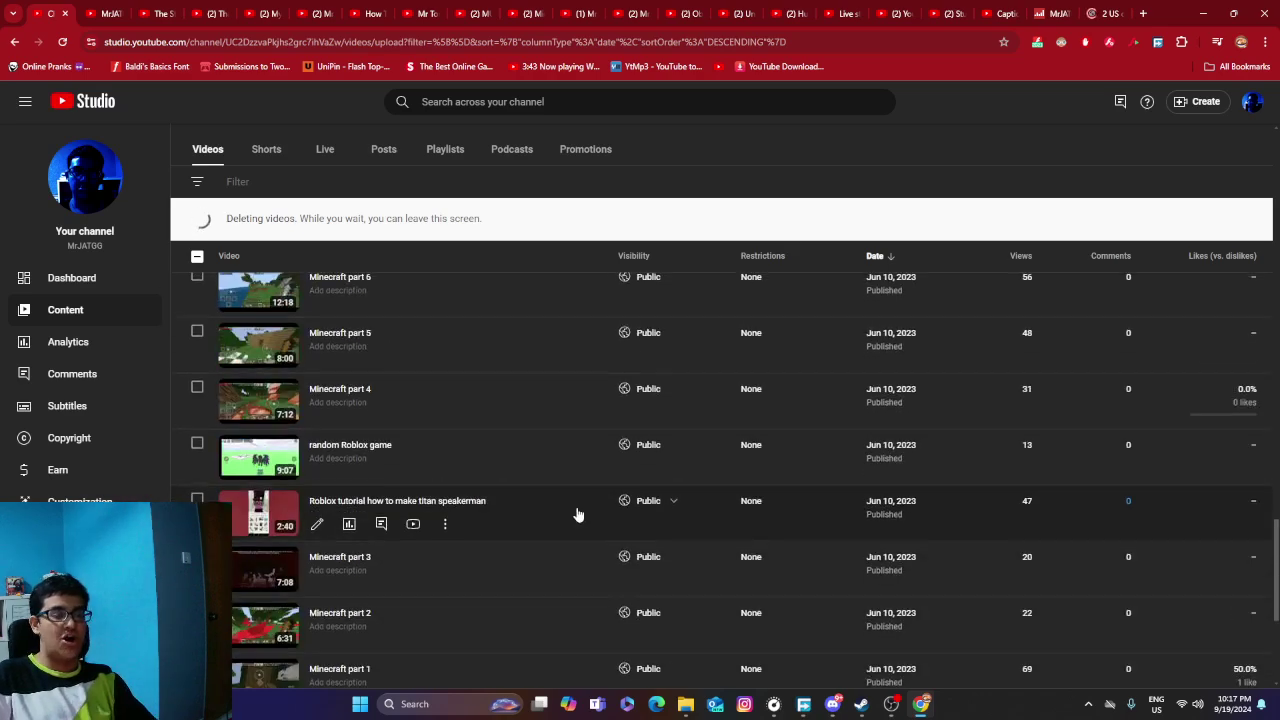
scroll(512, 478, down, 5)
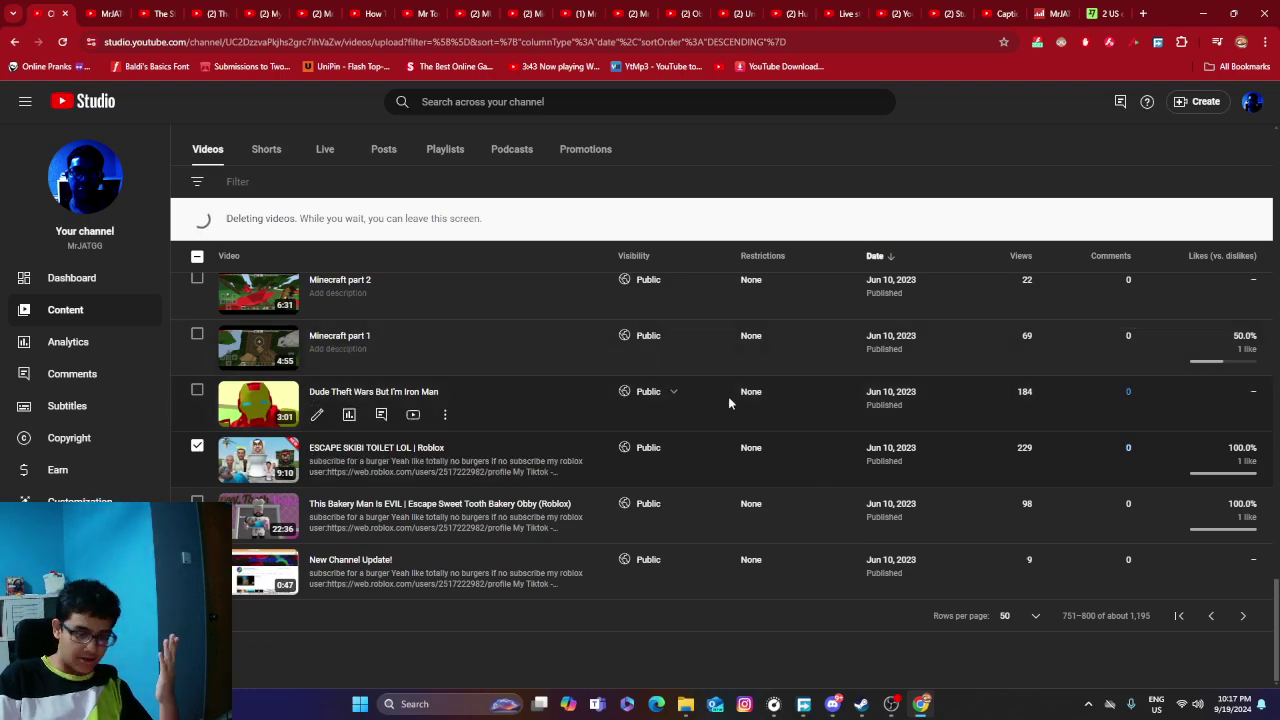
scroll(819, 481, up, 4)
scroll(819, 481, up, 15)
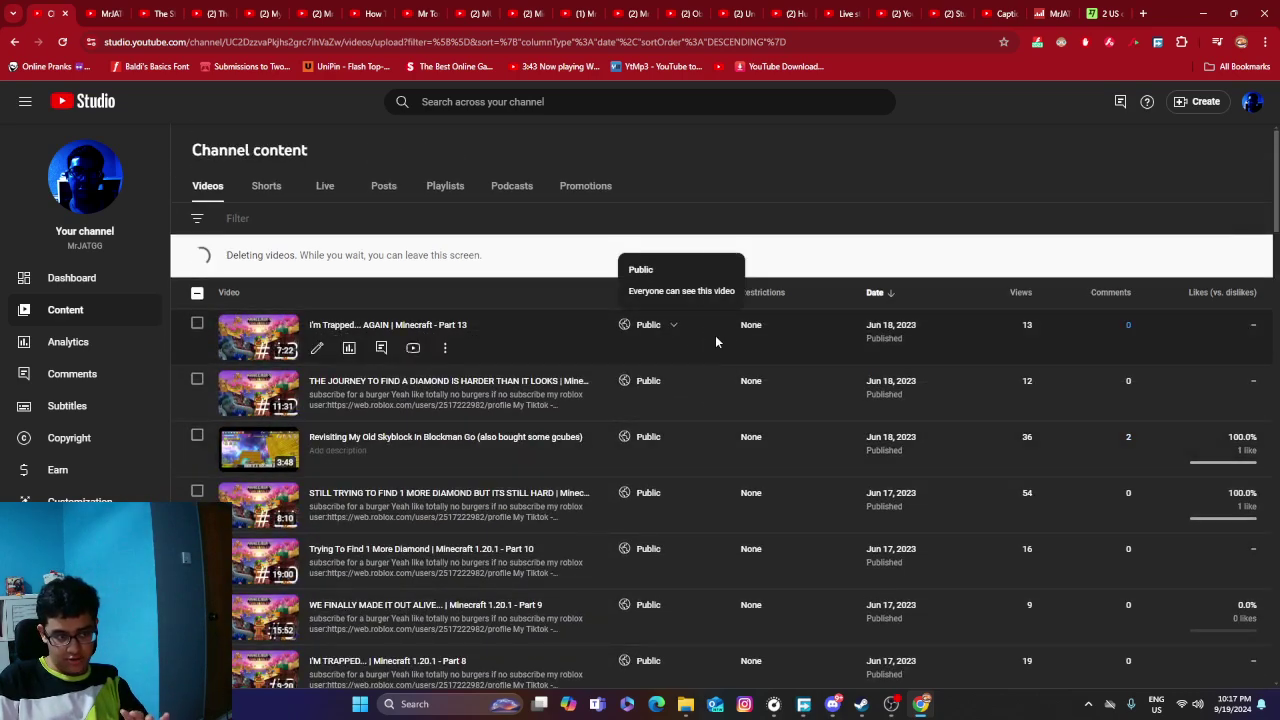
scroll(982, 163, down, 20)
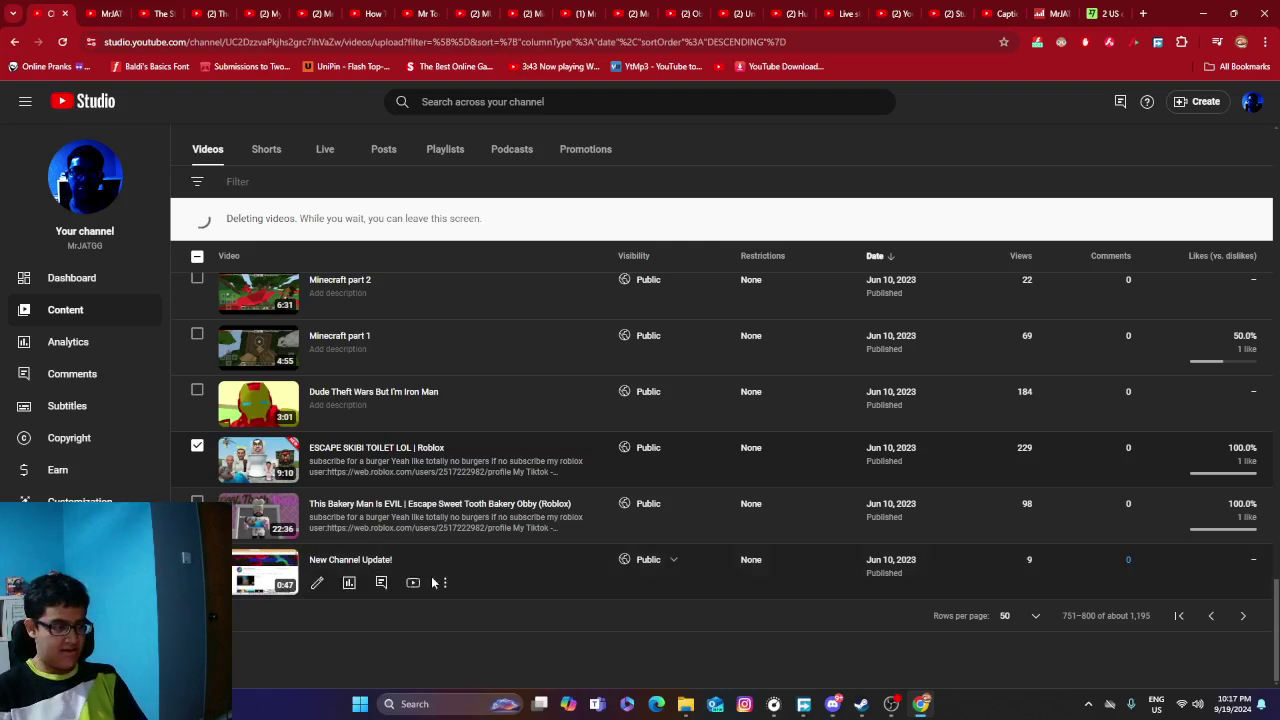
Open the newest upload, "Human or Not? IS Back!", from the YouTube channel page's video list and go back to the channel page.
click(112, 12)
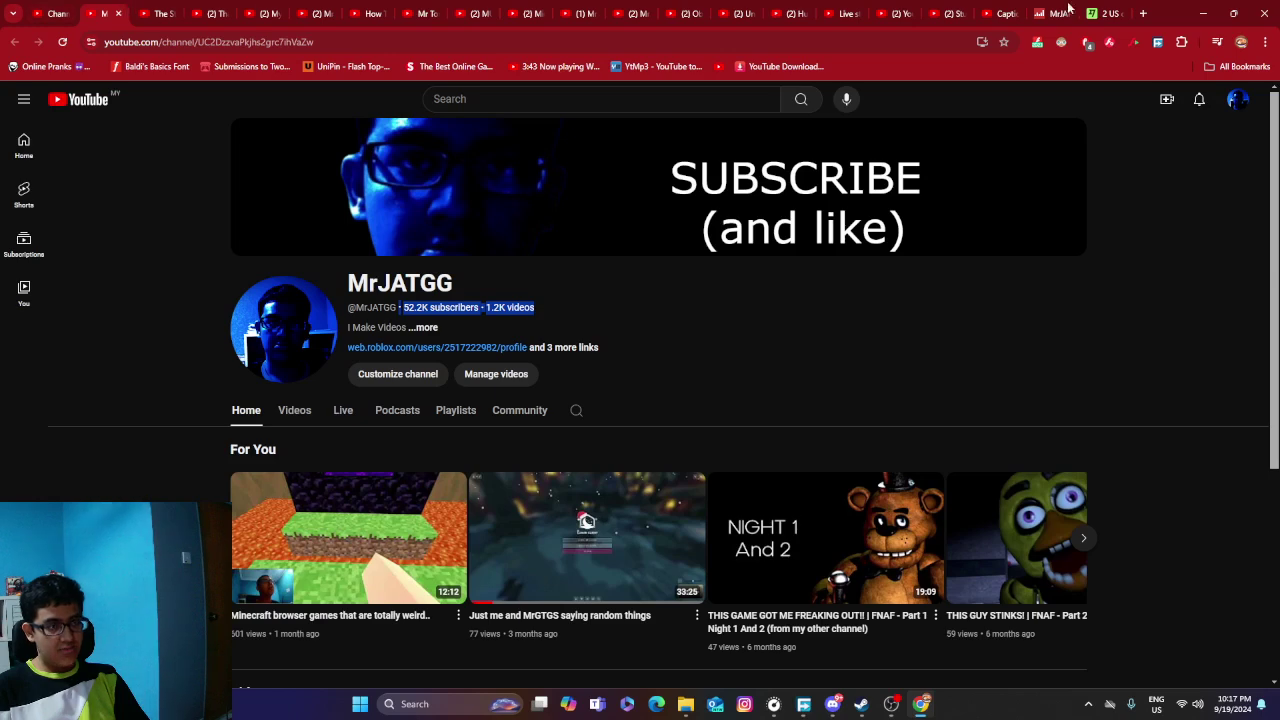
click(302, 413)
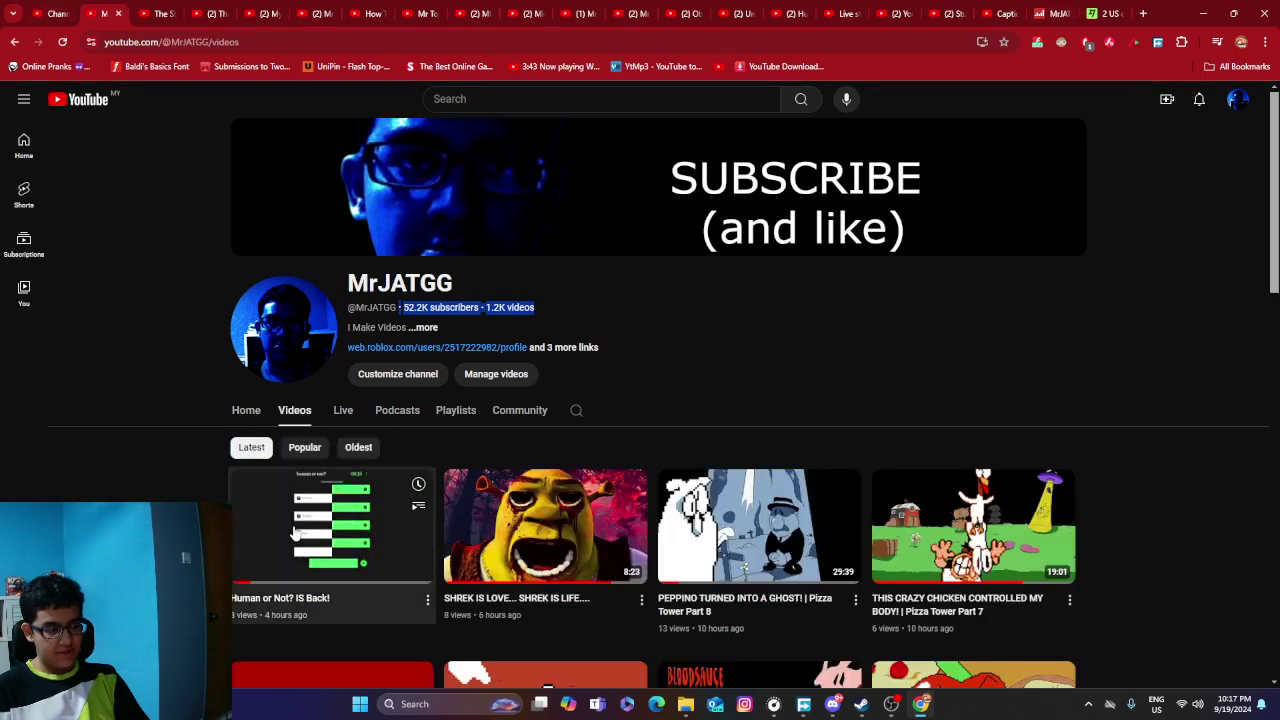
click(268, 540)
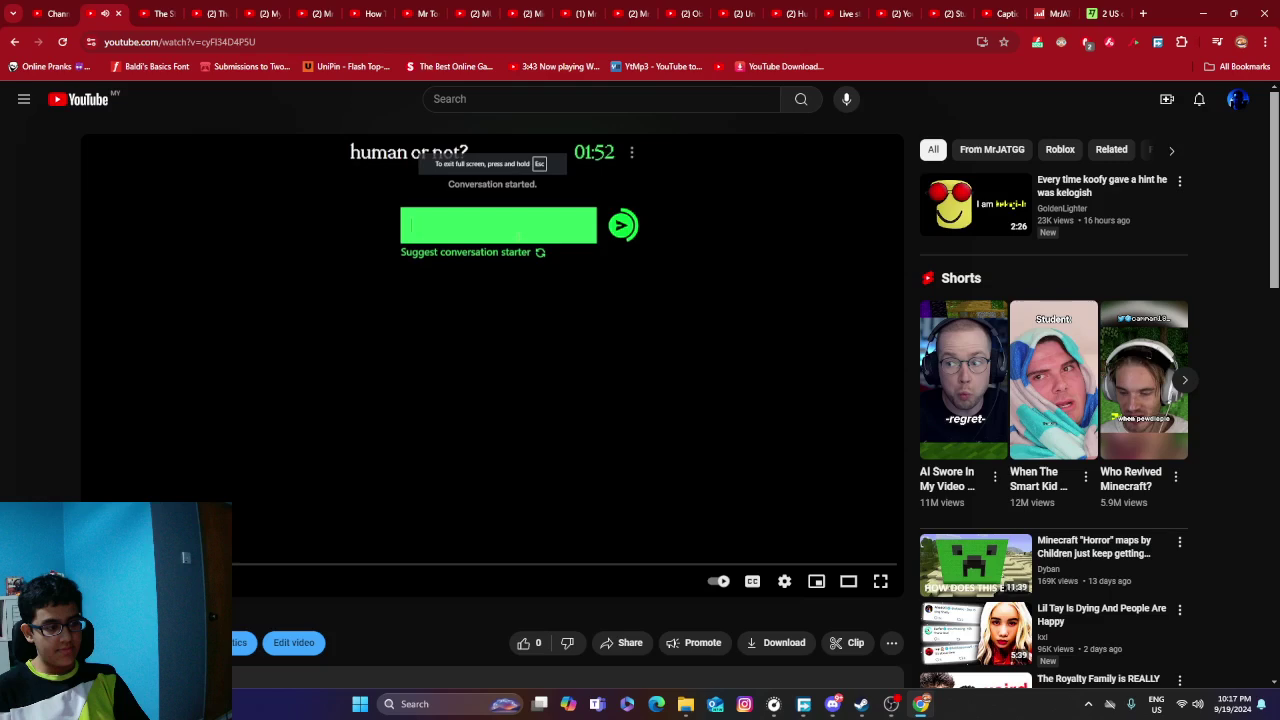
key(alt+Left)
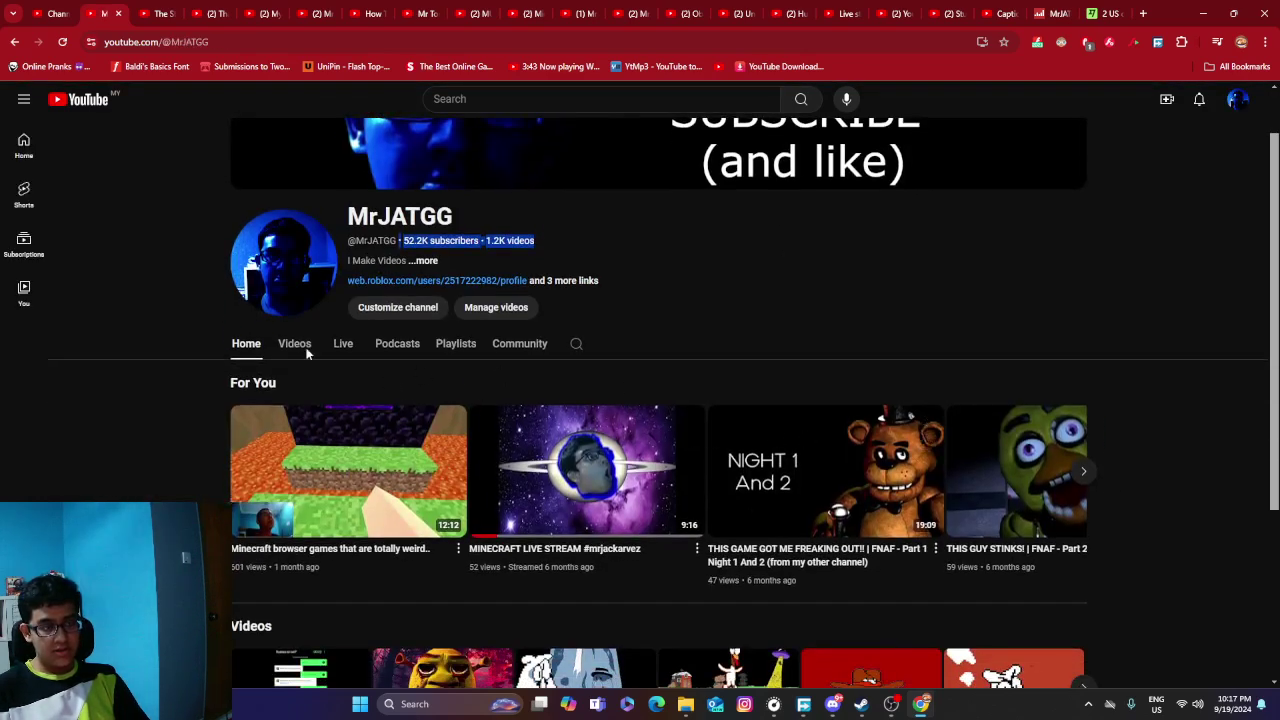
Show the channel page's video list, open channel customization in a separate tab, and switch back to the channel page.
click(291, 345)
click(397, 371)
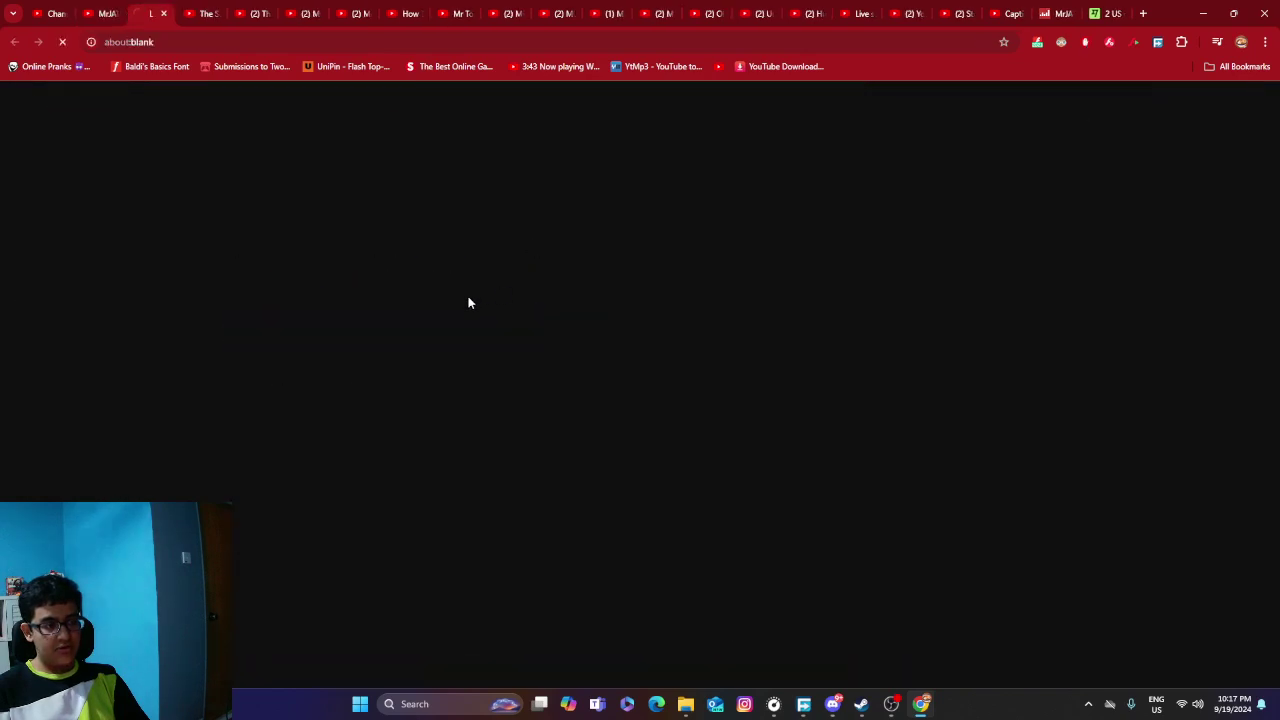
click(112, 12)
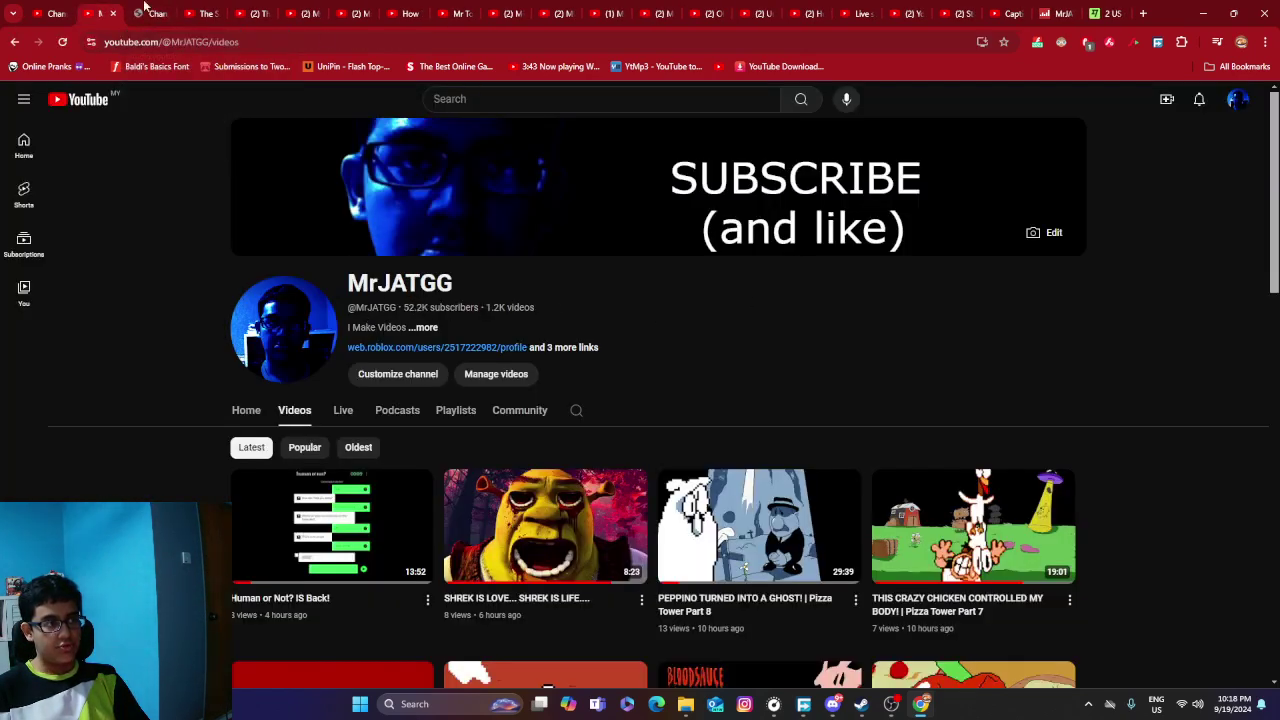
Return to the YouTube Studio content list and advance from the 751–800 page to the 801–850 page.
click(52, 16)
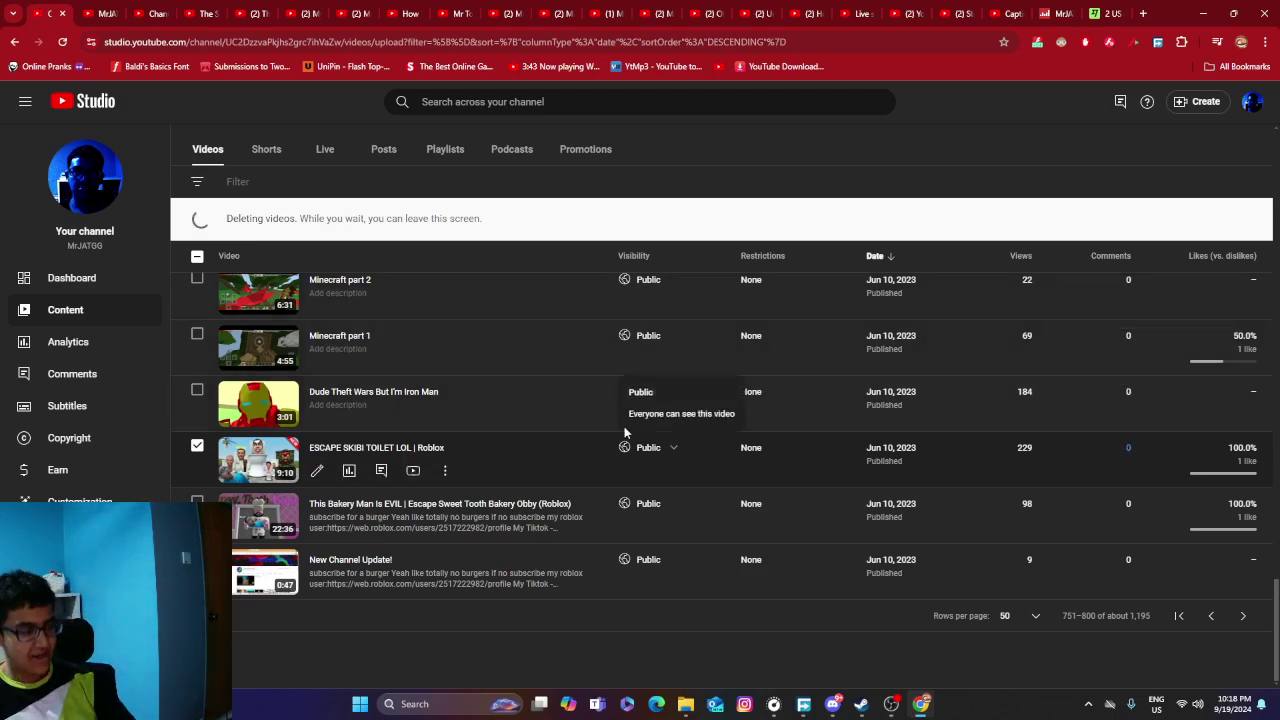
scroll(480, 510, up, 5)
scroll(480, 510, down, 5)
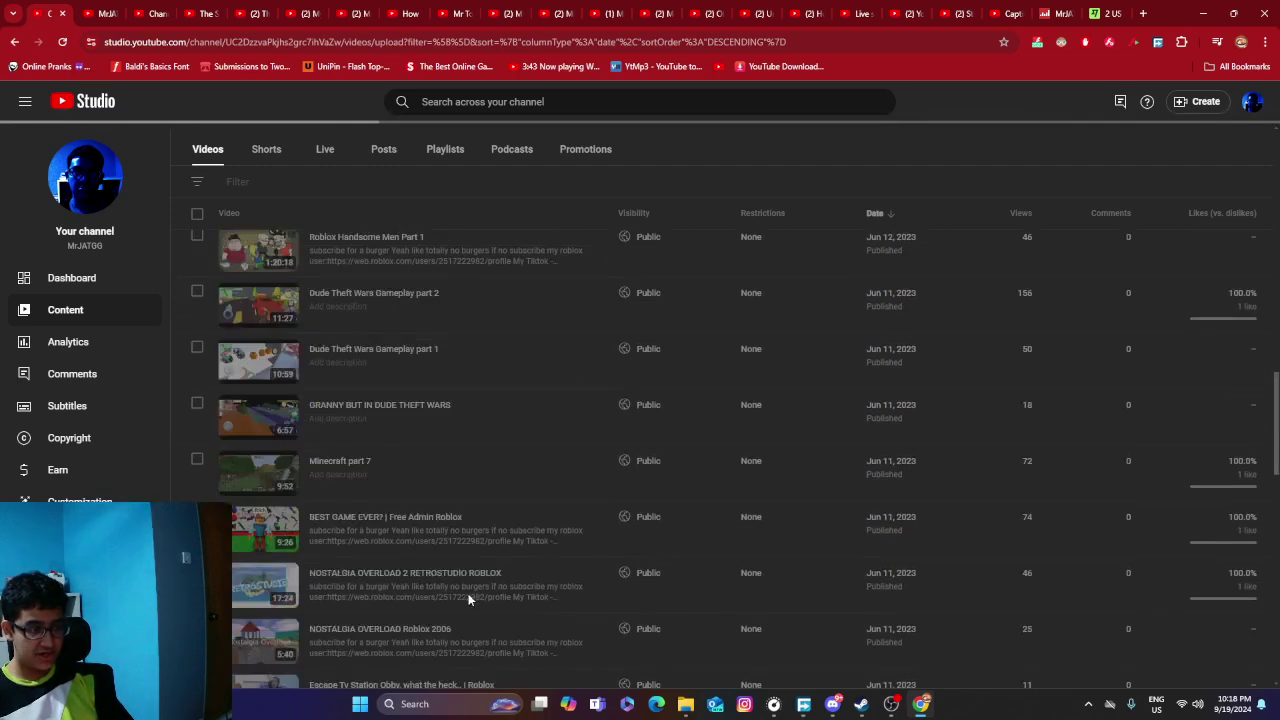
scroll(514, 600, up, 8)
scroll(460, 561, down, 8)
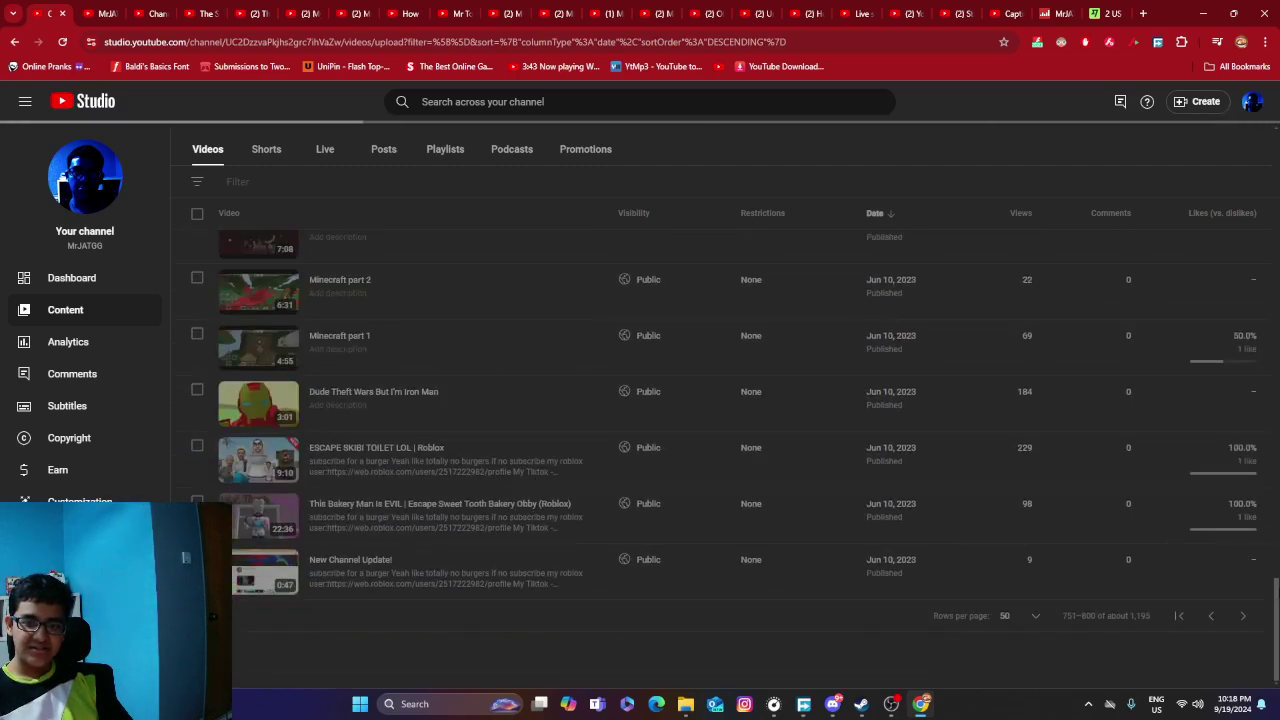
click(1239, 616)
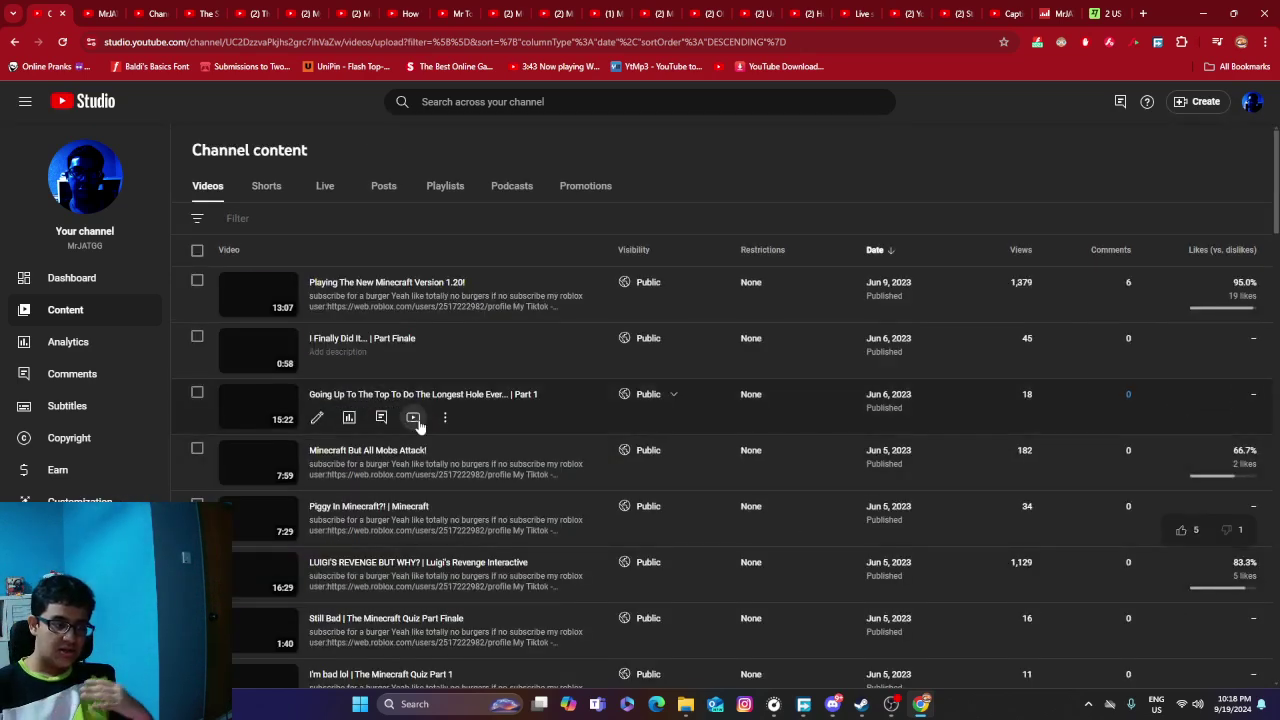
Look through the late May and early June 2023 Minecraft videos on the 801–850 page, and advance to the 851–900 page.
scroll(270, 305, down, 10)
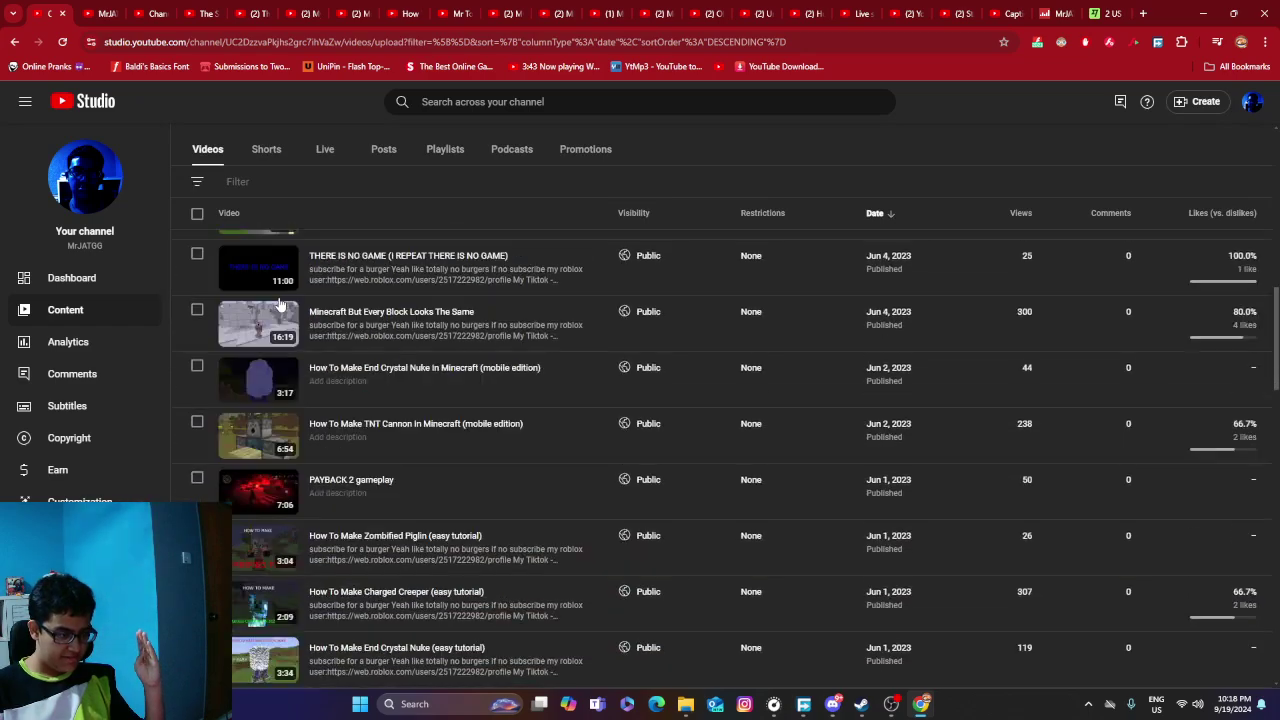
scroll(281, 304, down, 10)
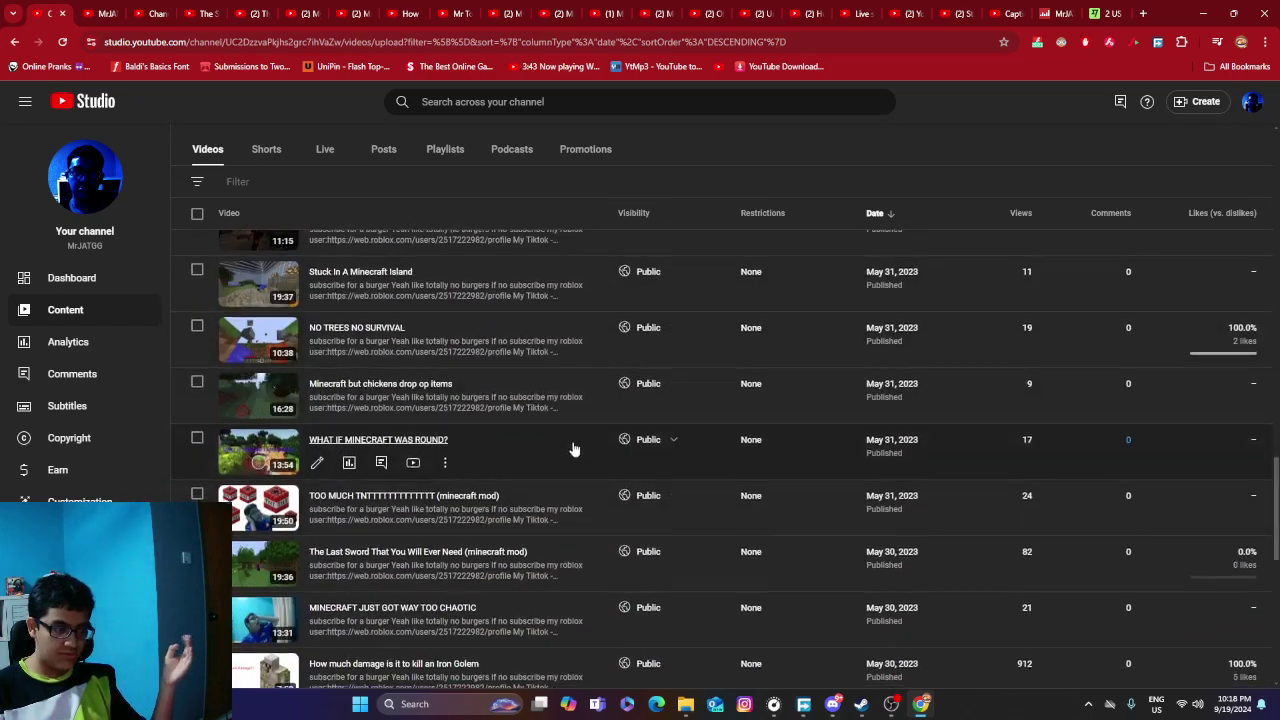
scroll(574, 449, down, 8)
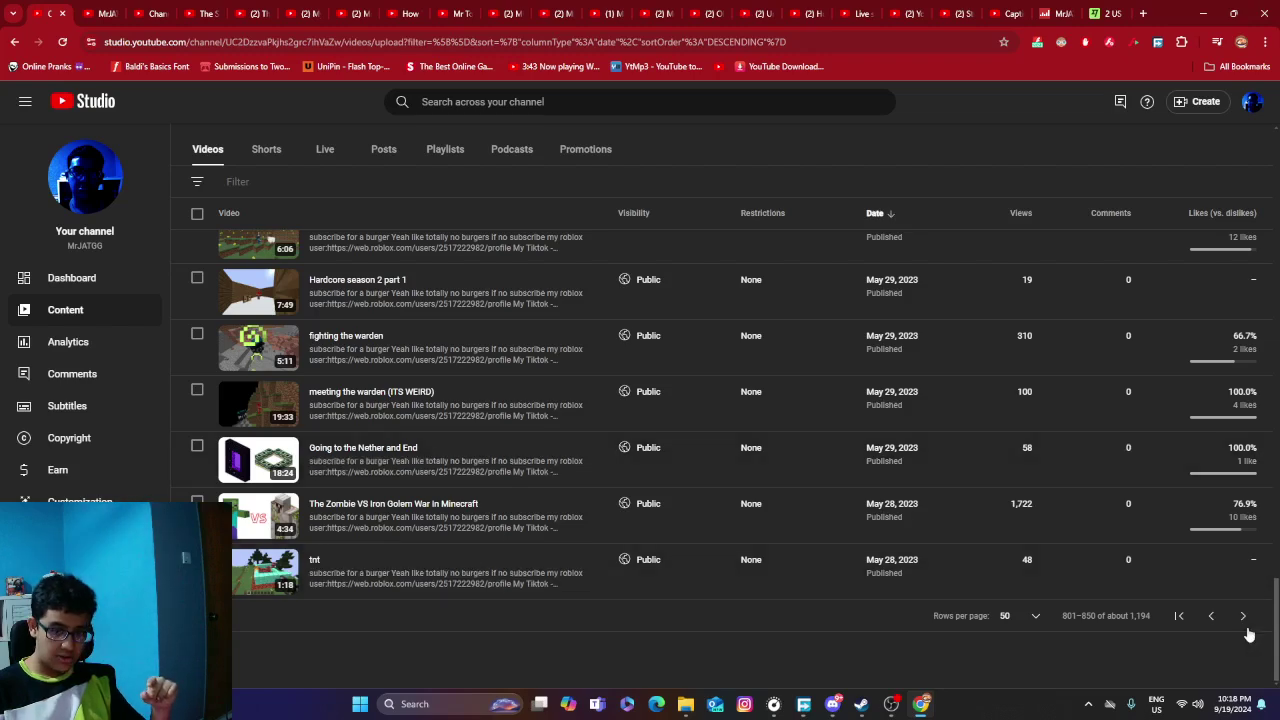
click(1242, 617)
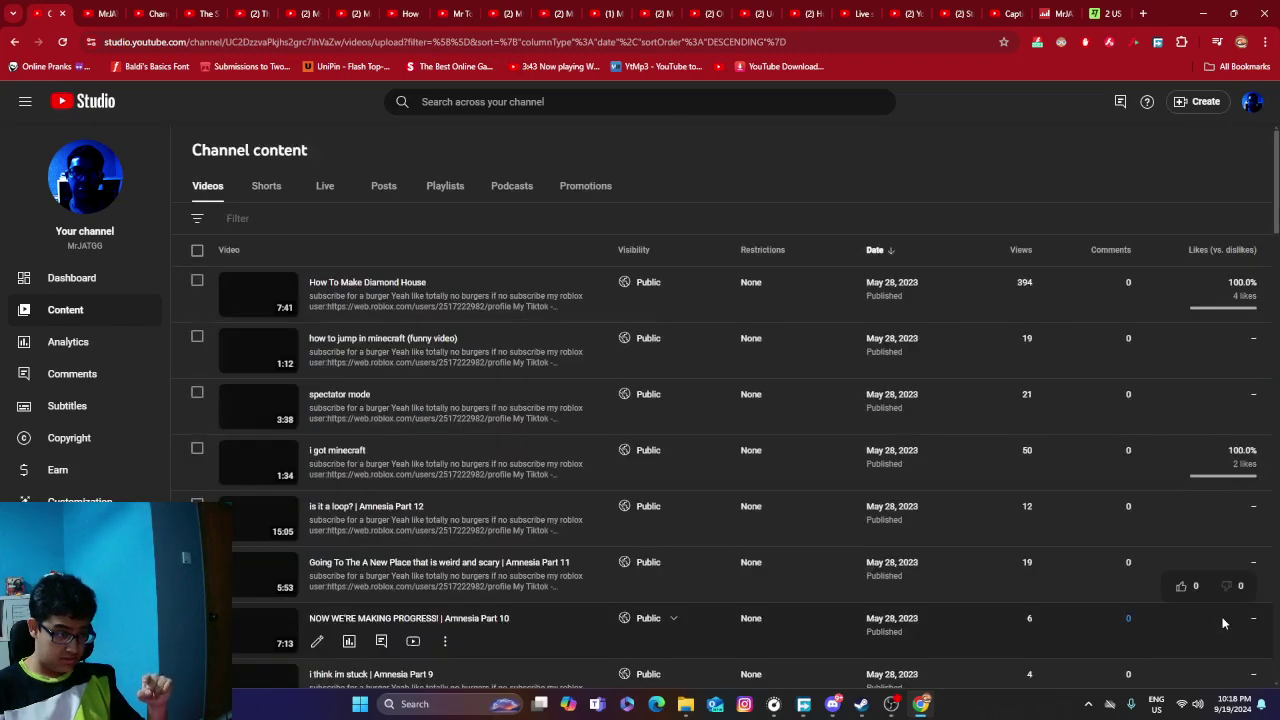
Look through the Amnesia, SpongeBob, Minecraft and old videos on the 851–900 page, and advance to the 901–950 page.
scroll(287, 312, down, 3)
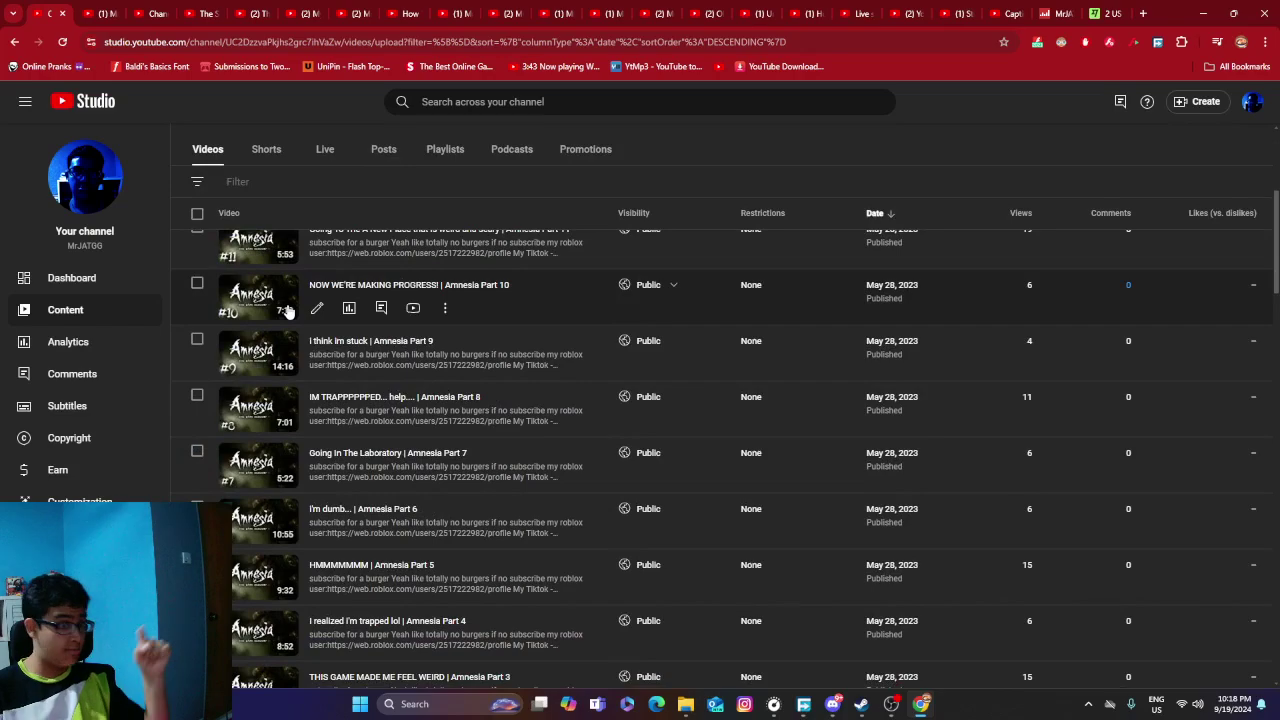
scroll(300, 330, down, 20)
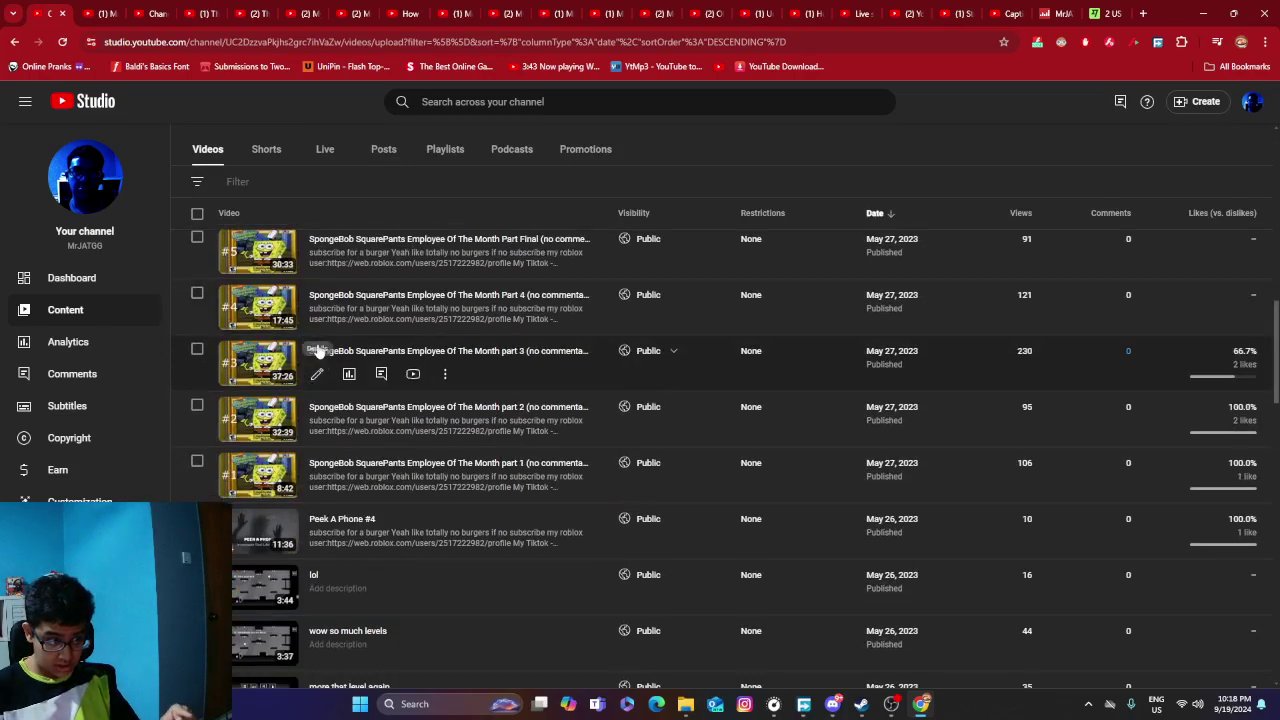
scroll(300, 318, down, 8)
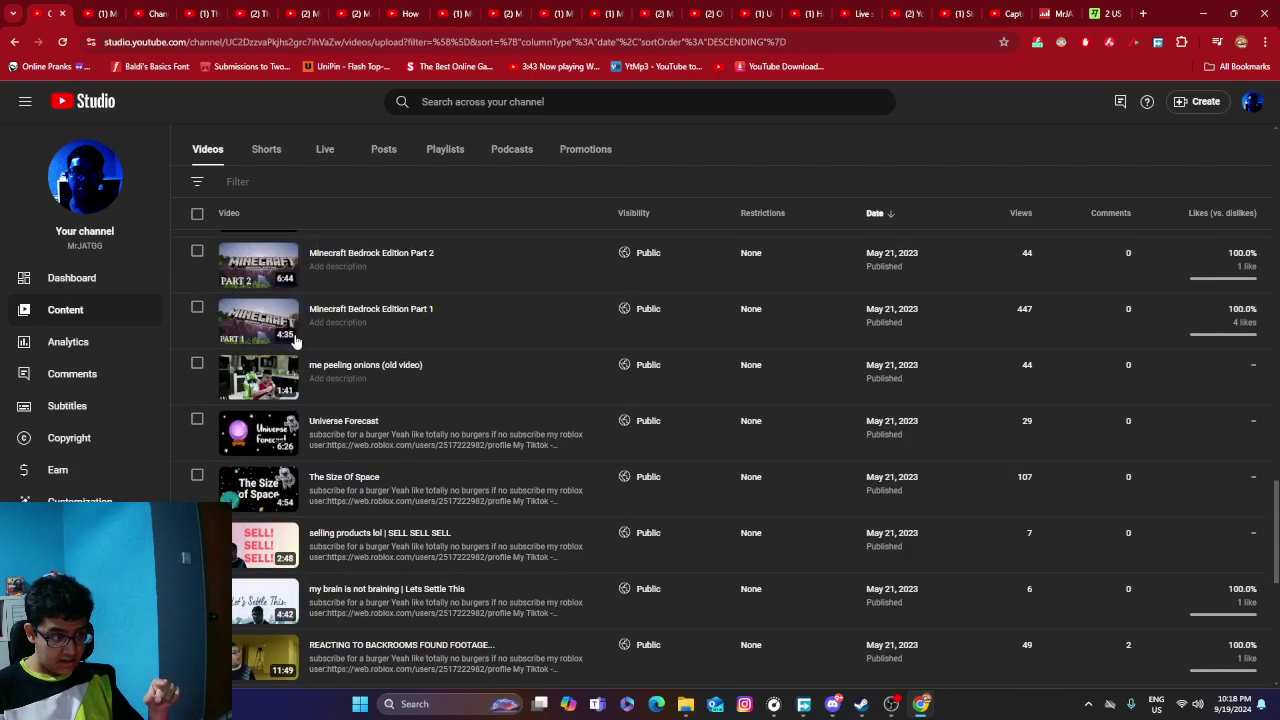
scroll(303, 333, down, 3)
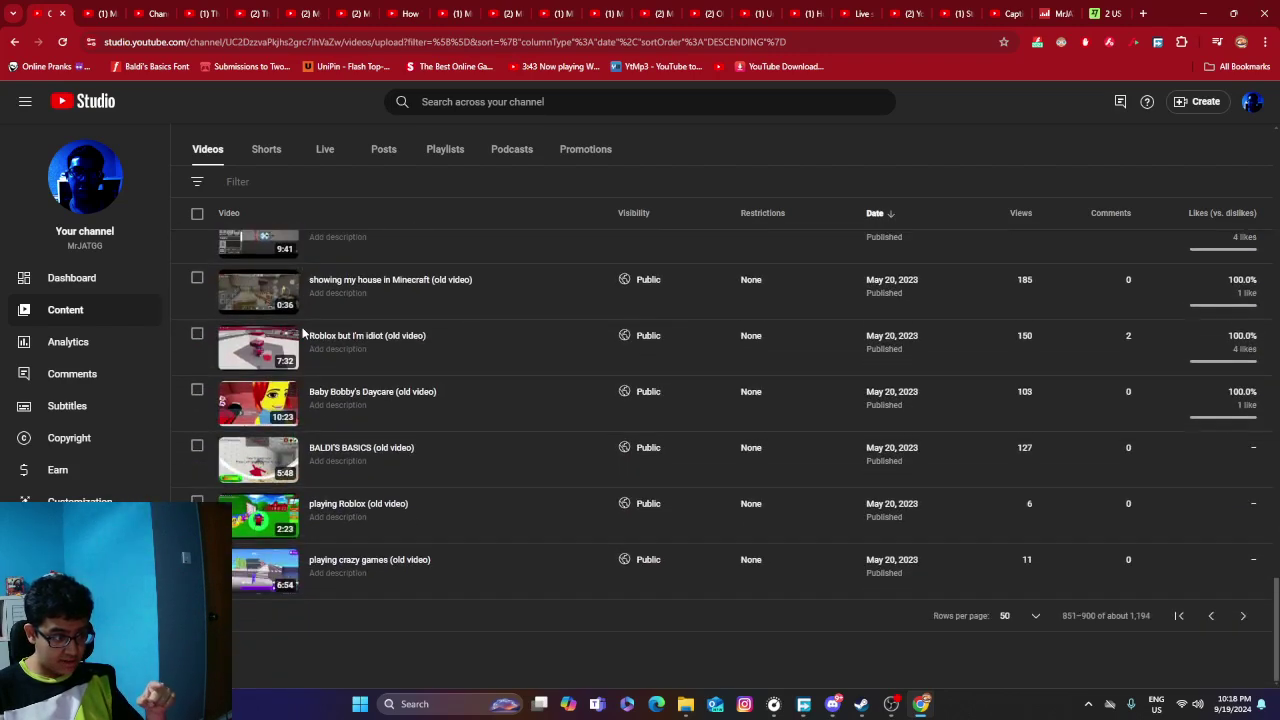
click(1243, 615)
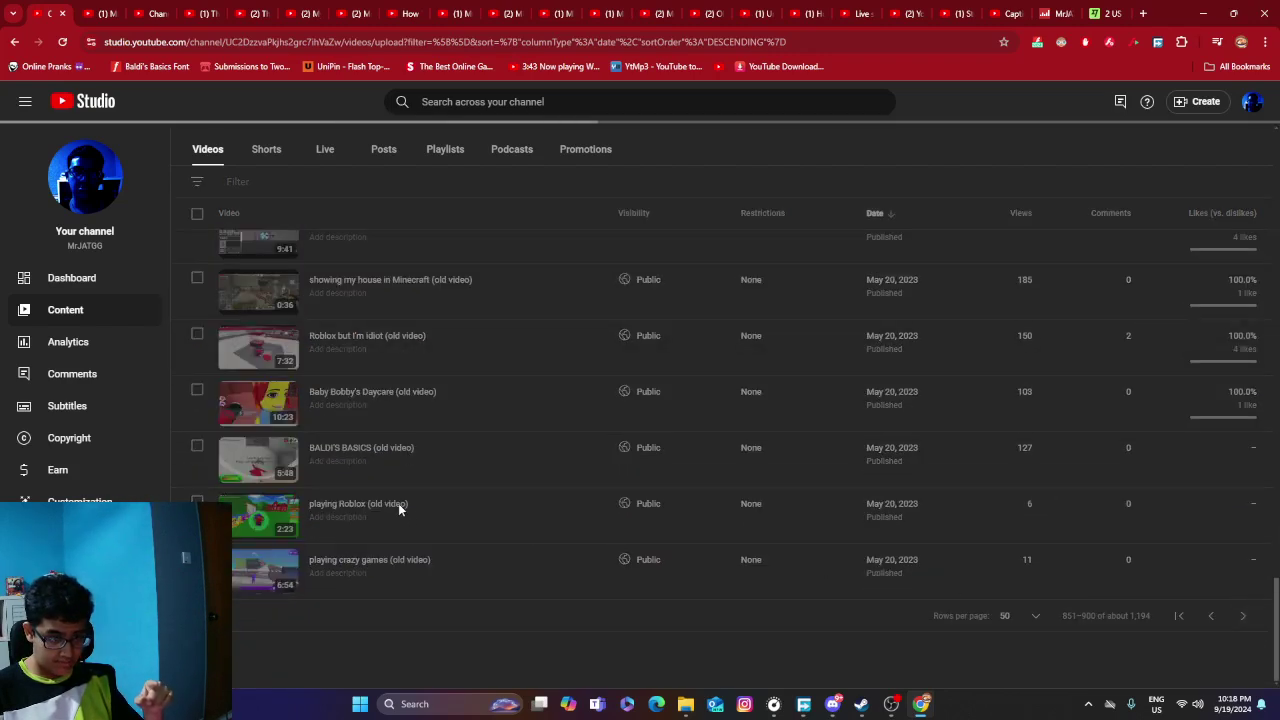
Select the nine May 13, 2023 Mugen fight videos between "THE MARIO WAR" and "MUGEN: Boyfriend X4 VS Pico X4" and permanently delete them.
scroll(253, 465, down, 3)
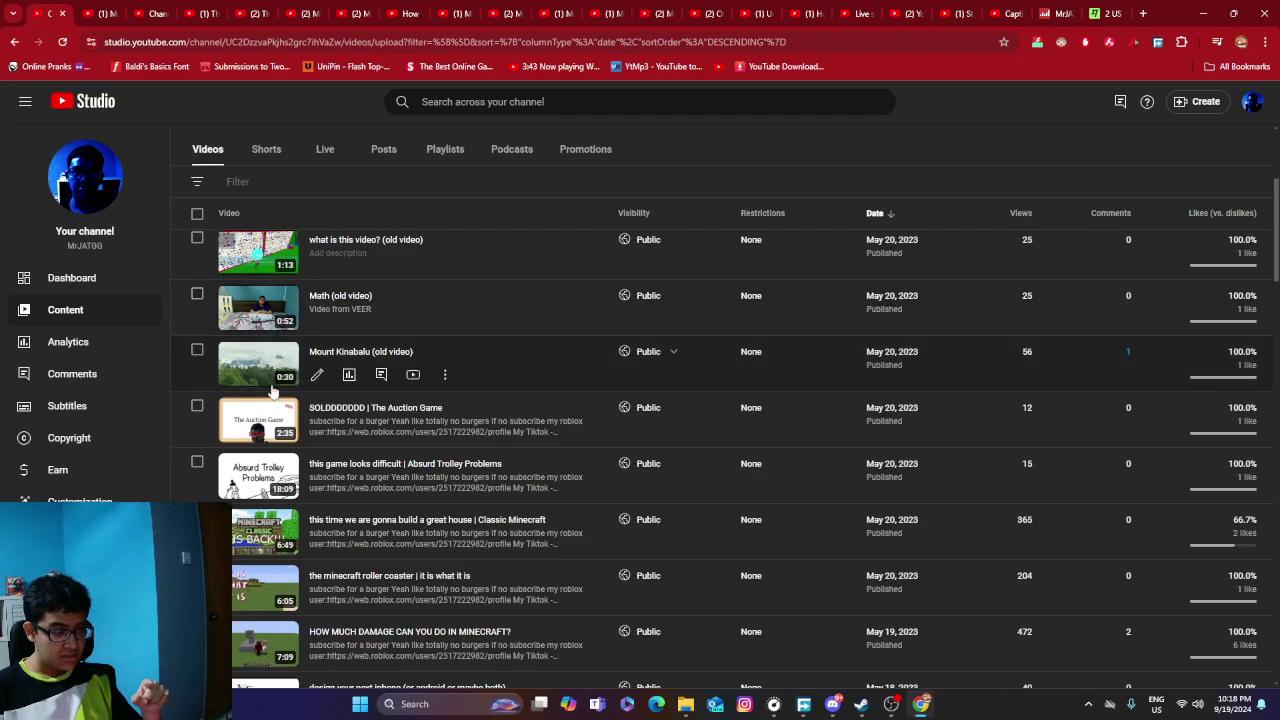
scroll(293, 360, down, 10)
scroll(290, 400, down, 6)
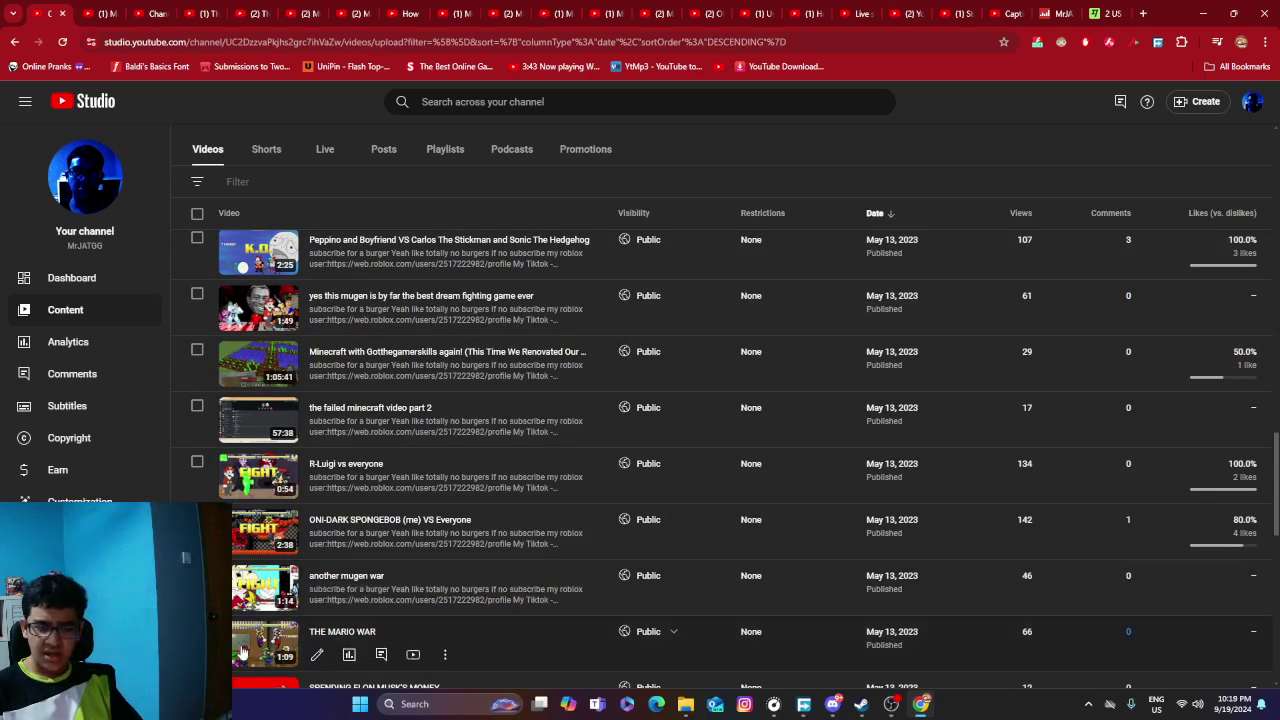
click(197, 631)
click(197, 575)
click(197, 519)
click(197, 461)
scroll(197, 461, down, 2)
click(197, 495)
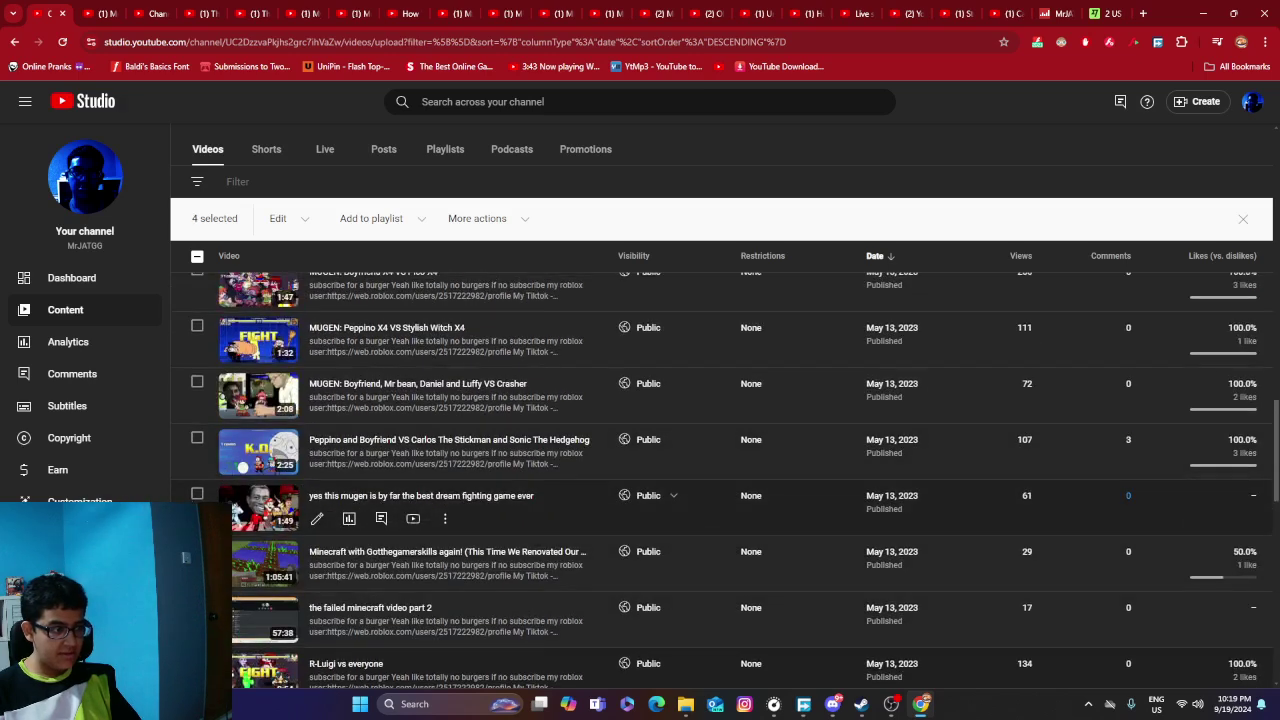
click(197, 439)
click(197, 327)
scroll(213, 470, up, 2)
click(197, 470)
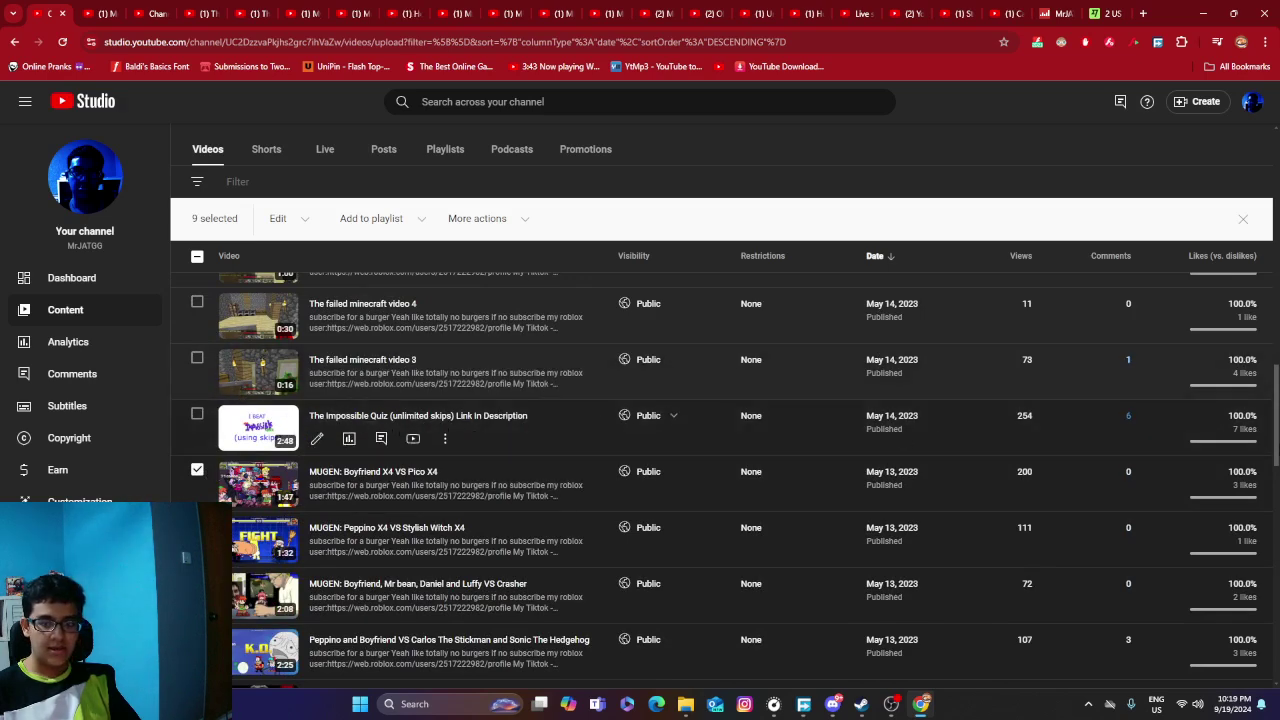
click(508, 222)
click(524, 242)
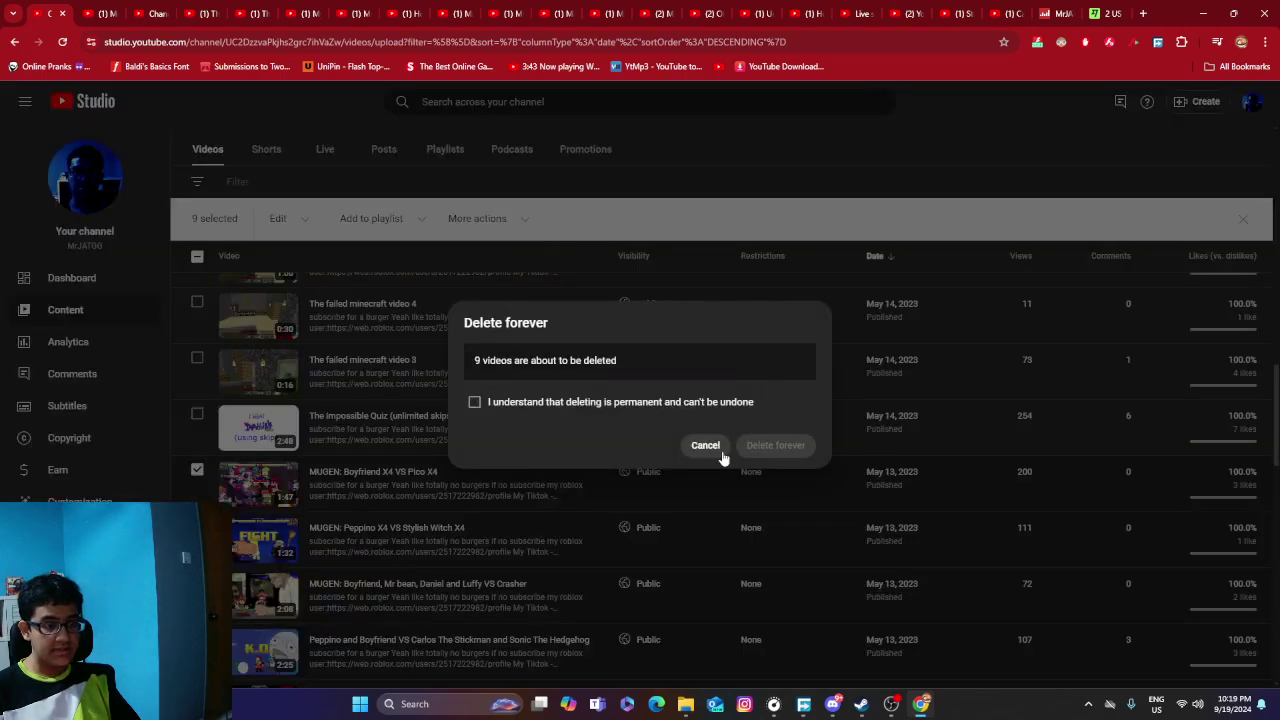
click(545, 401)
click(772, 446)
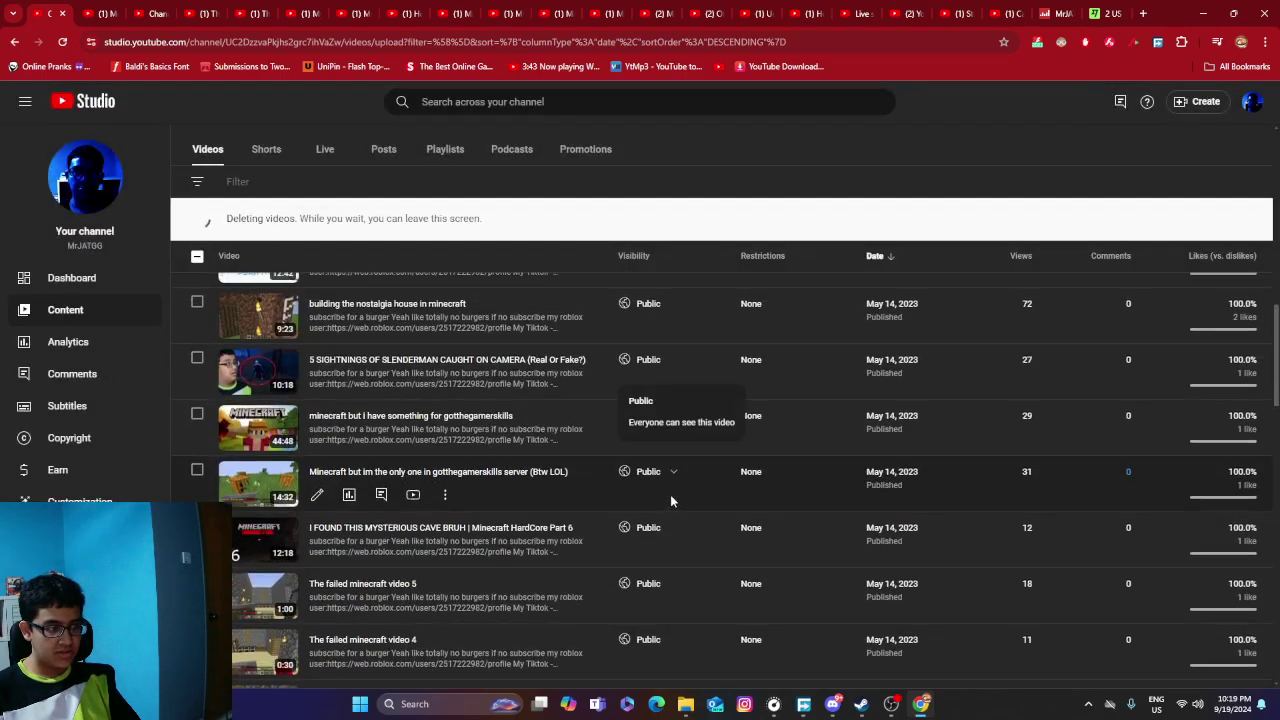
Open and watch part of "minecraft but i have something for gotthegamerskills" on YouTube, and return to the channel content list.
click(246, 572)
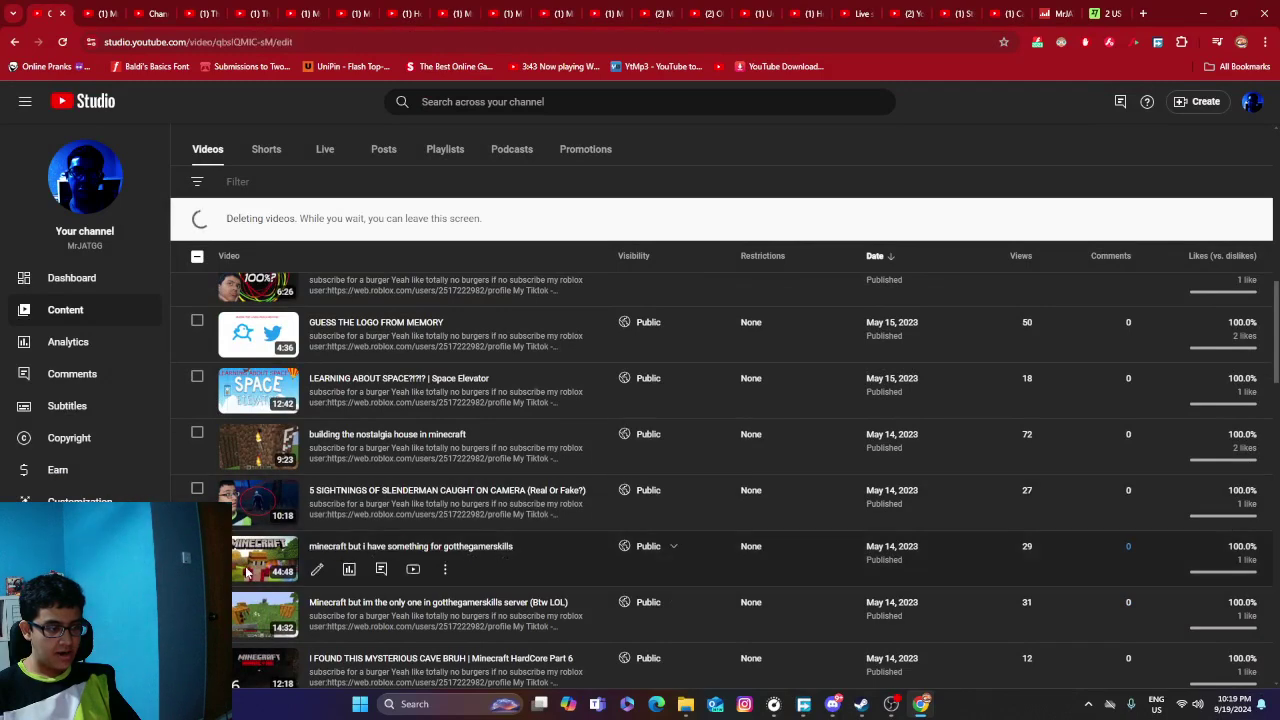
click(69, 186)
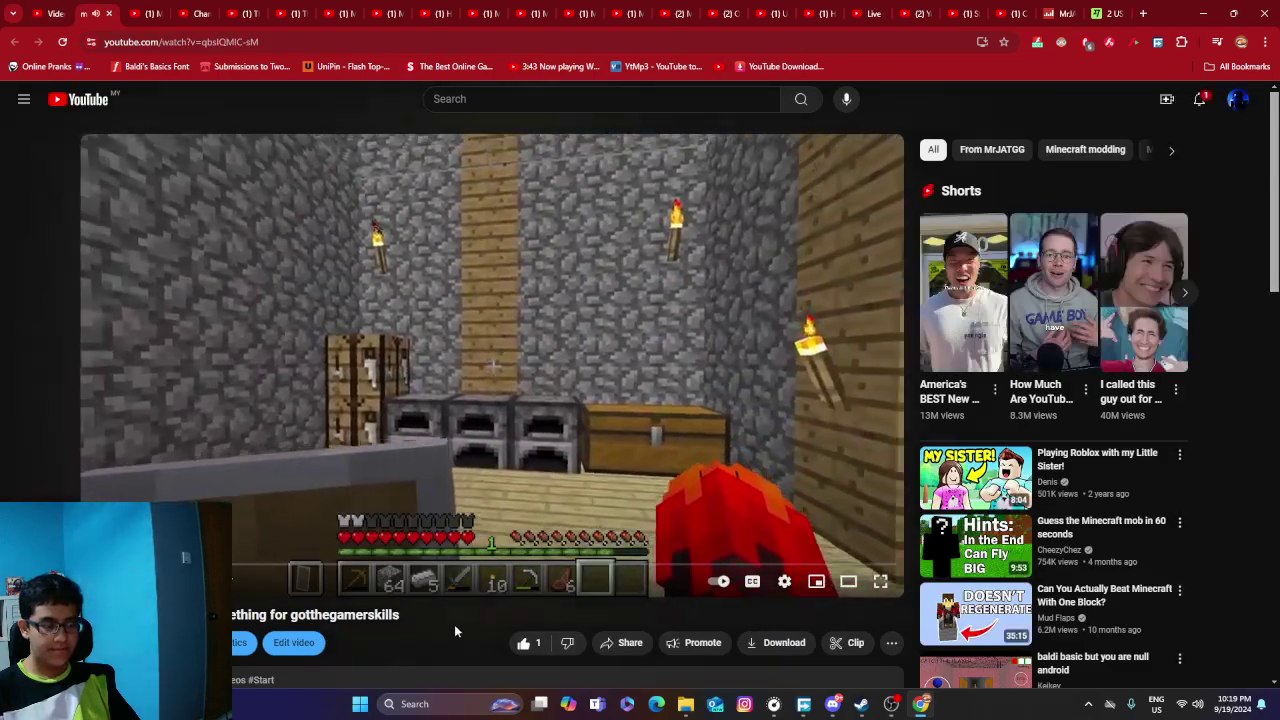
scroll(455, 624, down, 3)
scroll(437, 371, up, 3)
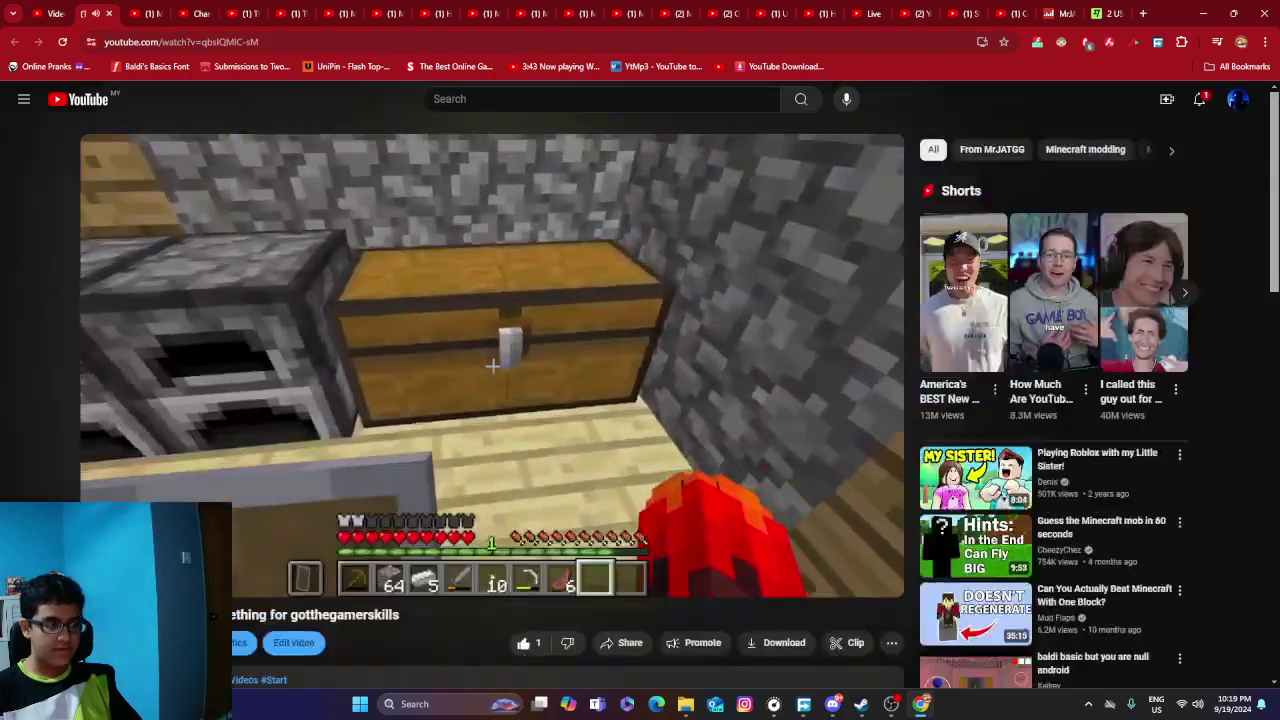
click(293, 642)
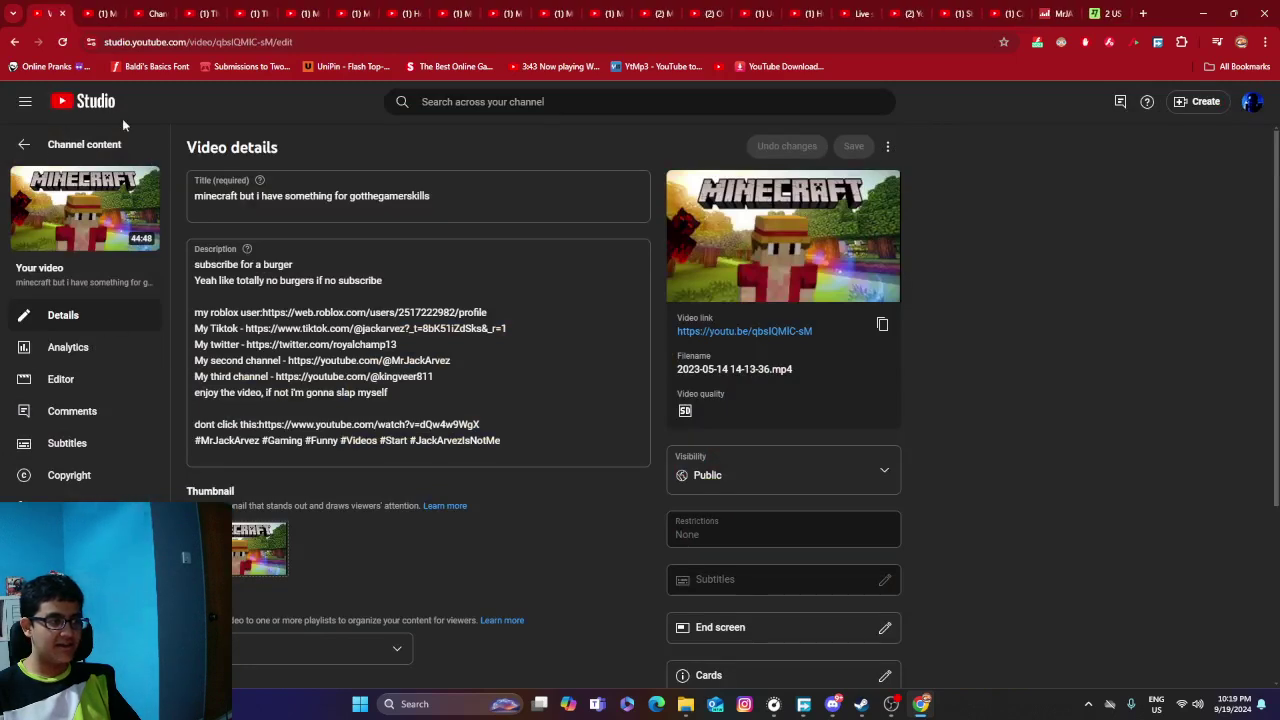
click(106, 148)
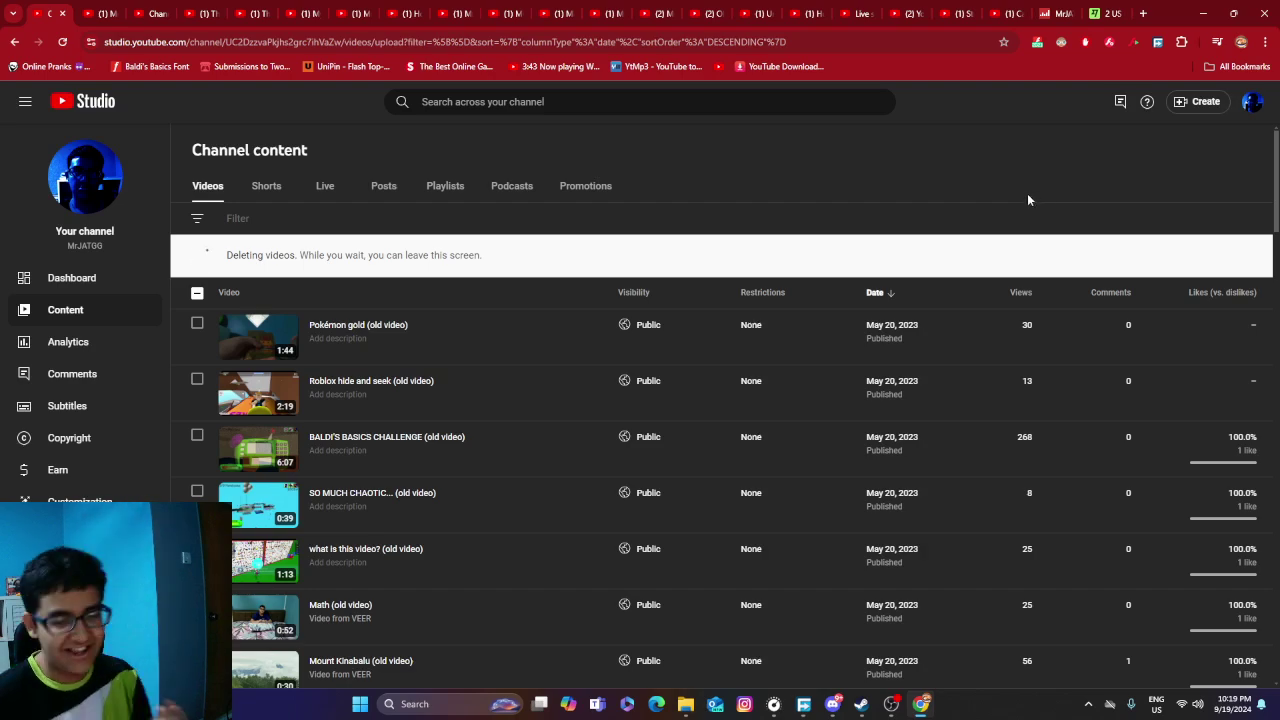
Select the May 2023 videos "THIS IS SPARTAAAAAAA" and "MUGEN FIGHT IS EVEN MORE FUN" on the 901–950 page.
scroll(845, 341, down, 10)
scroll(817, 426, down, 5)
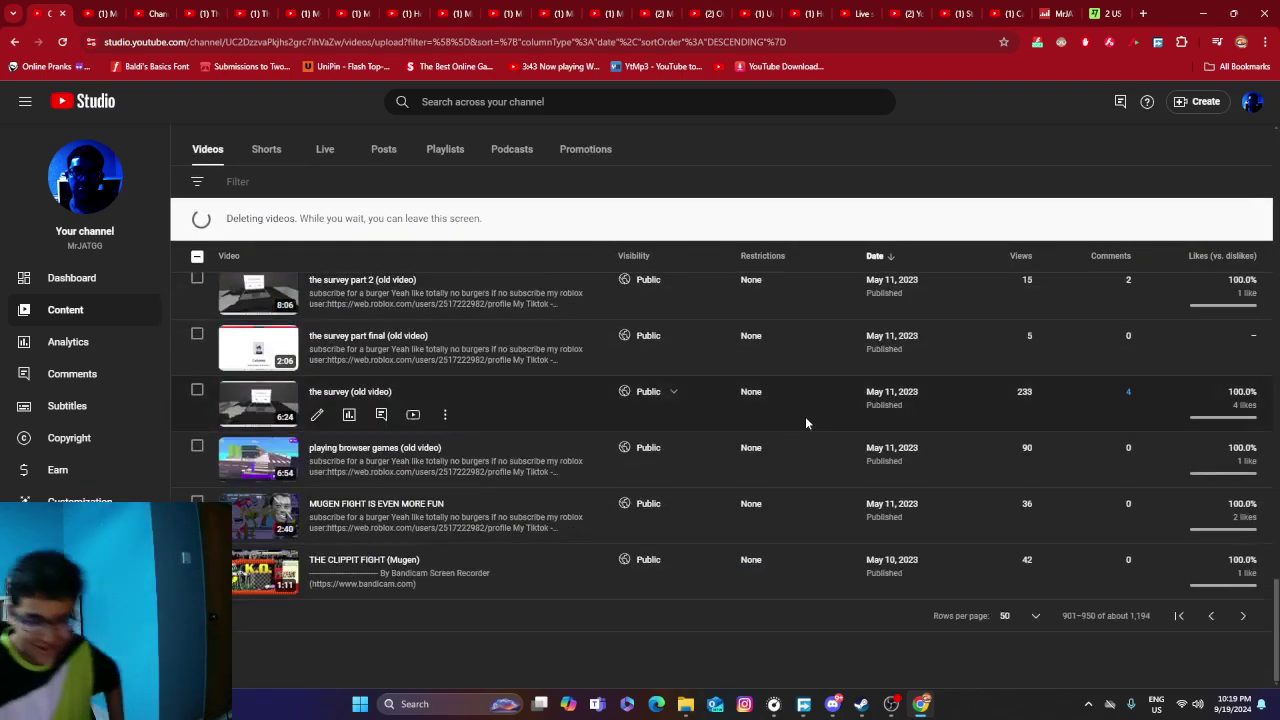
scroll(660, 548, down, 5)
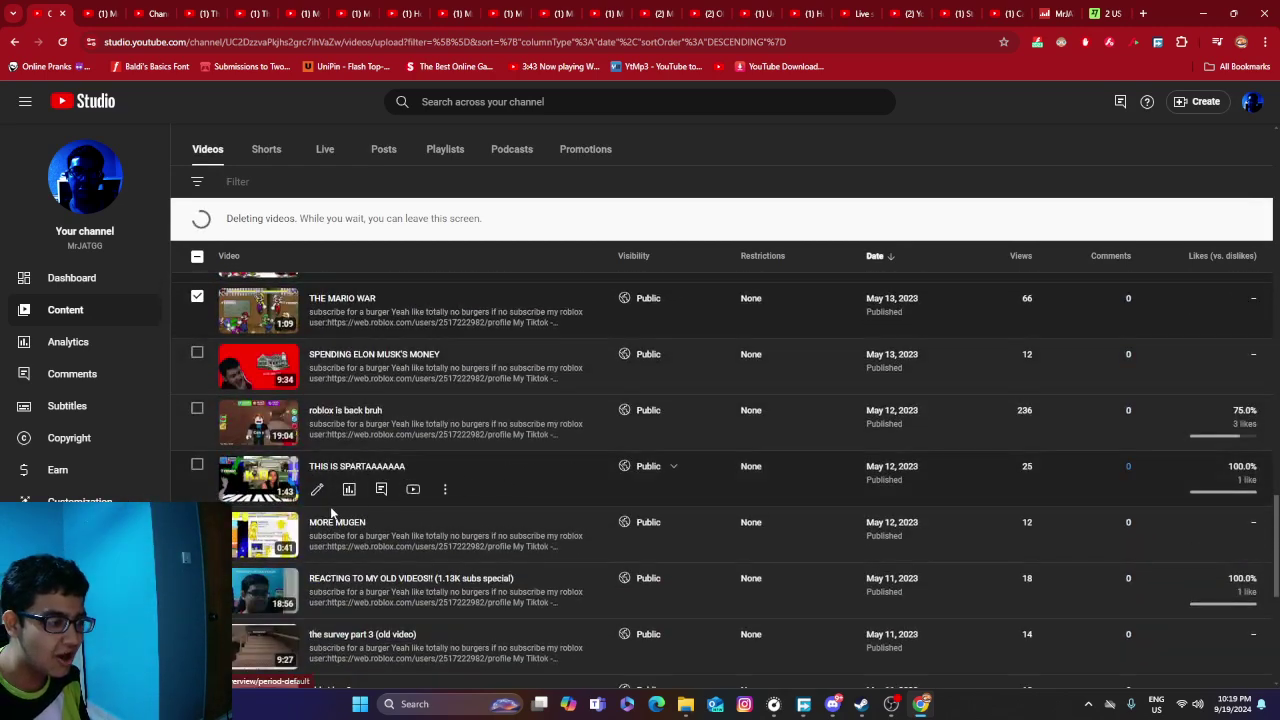
click(197, 466)
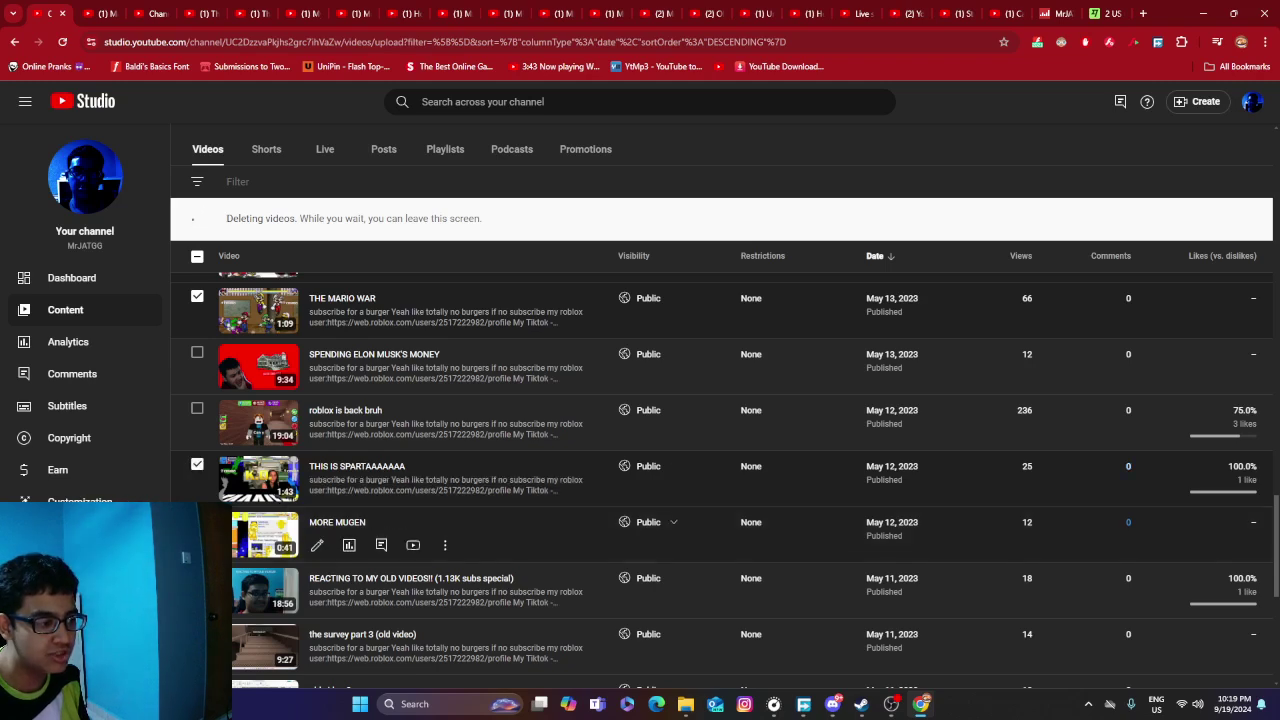
scroll(315, 510, down, 3)
scroll(317, 518, down, 3)
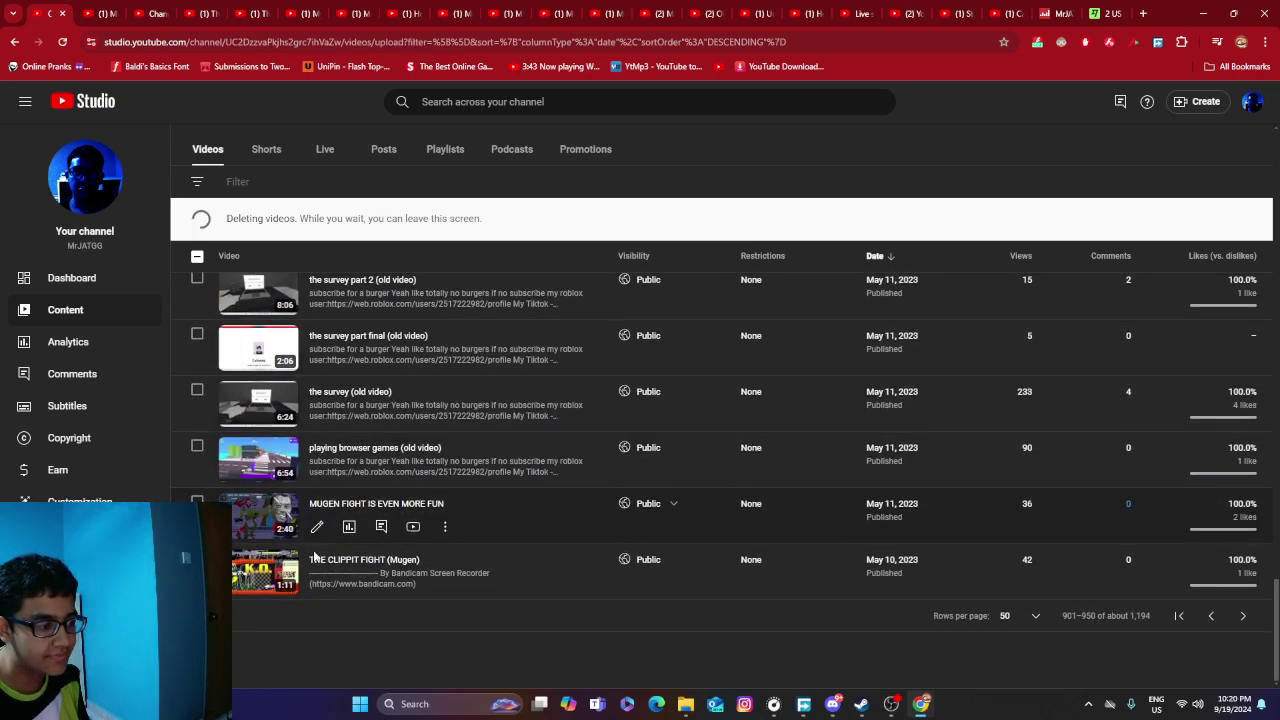
click(197, 500)
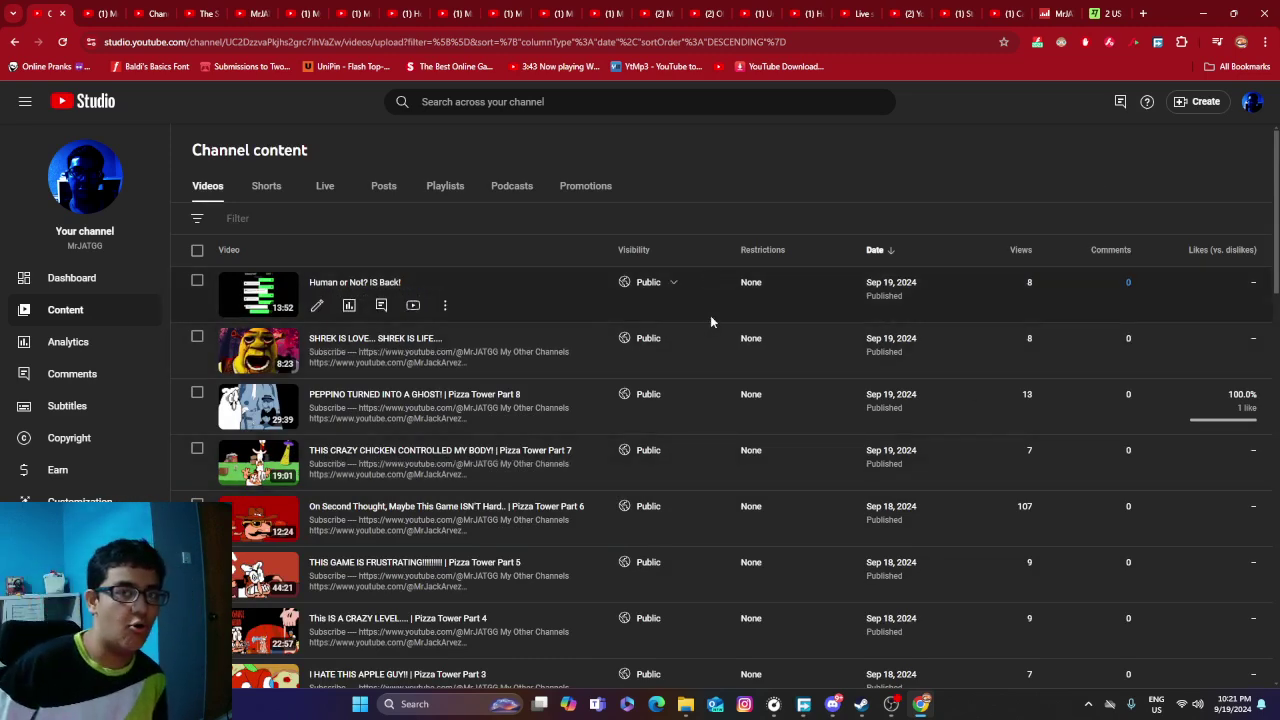
Open the channel's public YouTube page, check the subscriber, video and view totals in its About details, and close them.
scroll(861, 511, down, 6)
scroll(861, 511, up, 6)
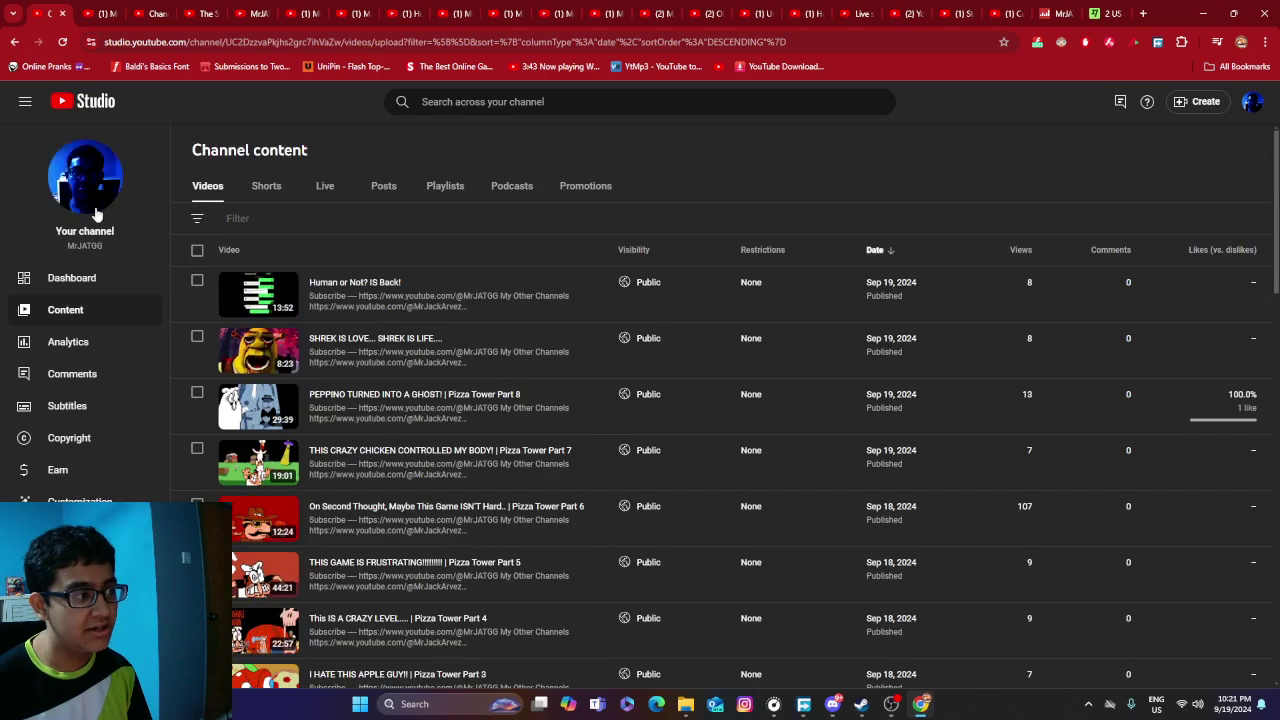
click(68, 170)
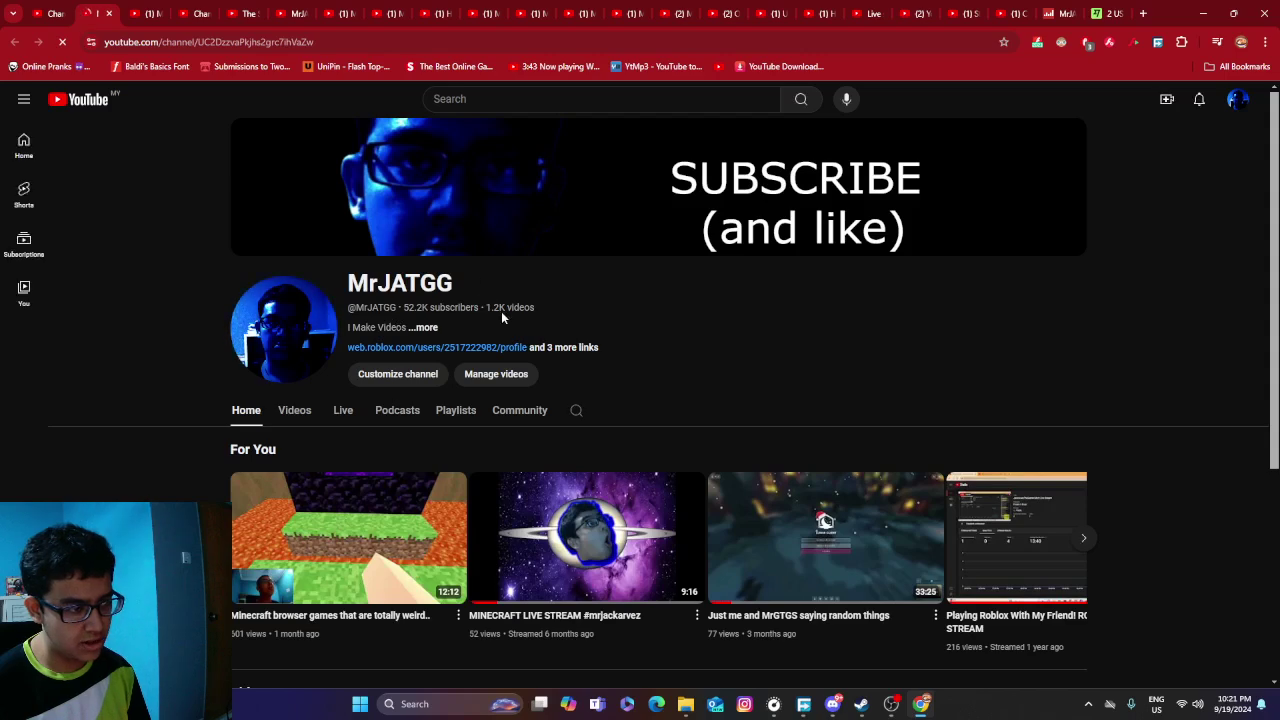
click(427, 328)
scroll(640, 462, down, 3)
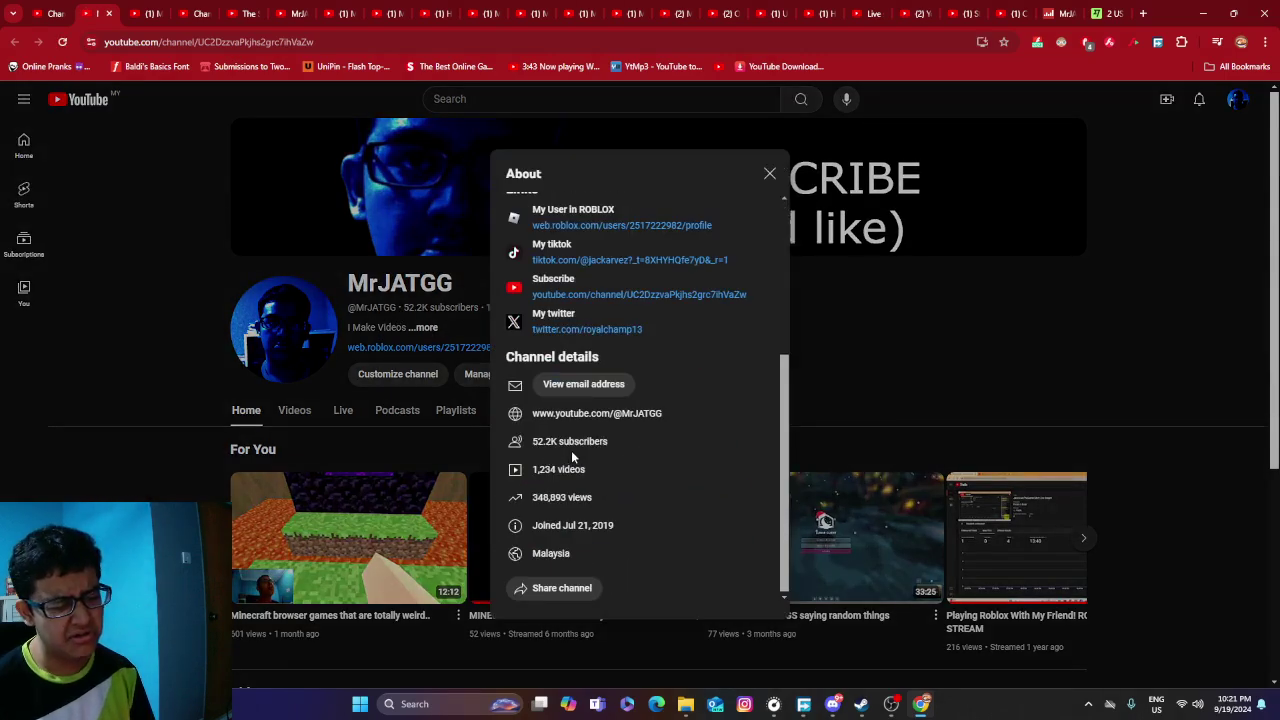
click(769, 174)
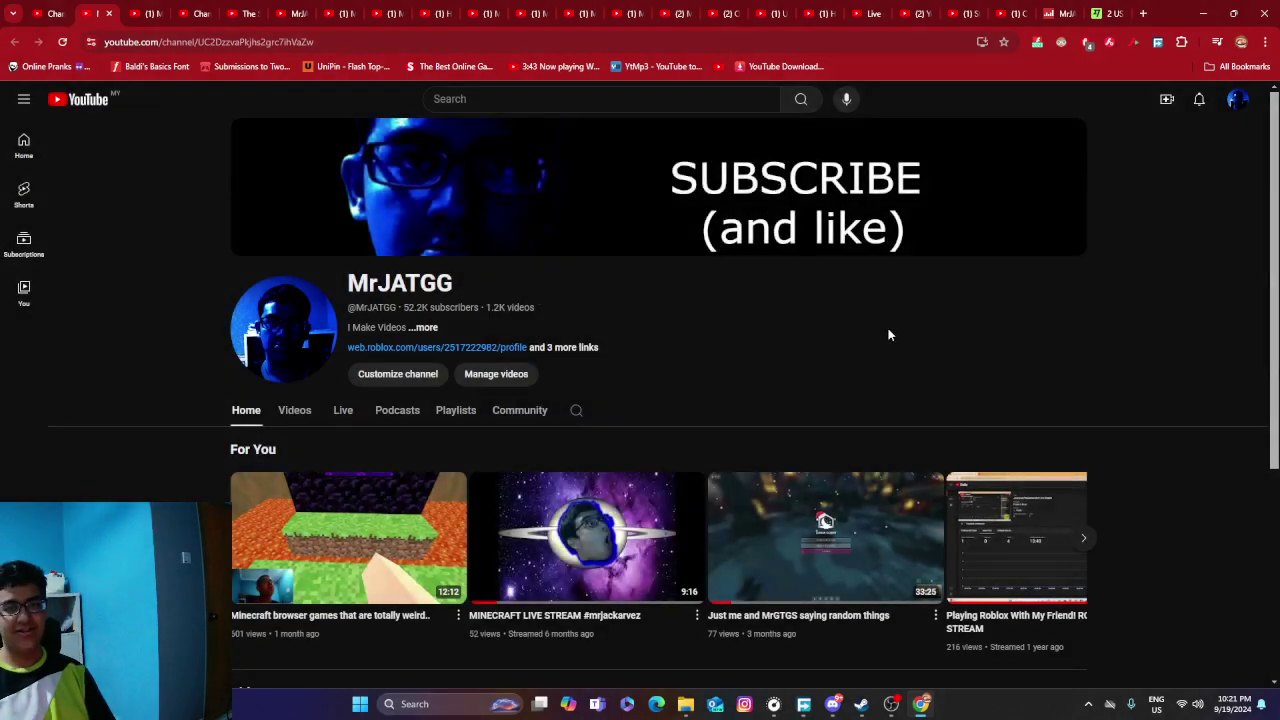